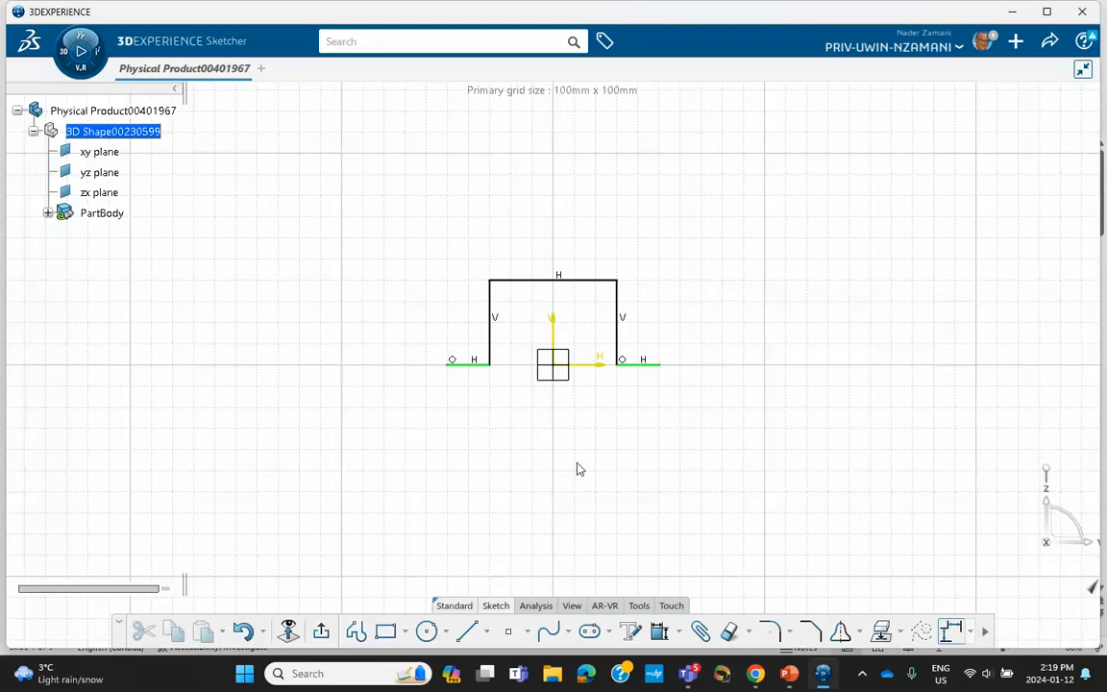
{"action": "left_click", "coordinate": [679, 632]}
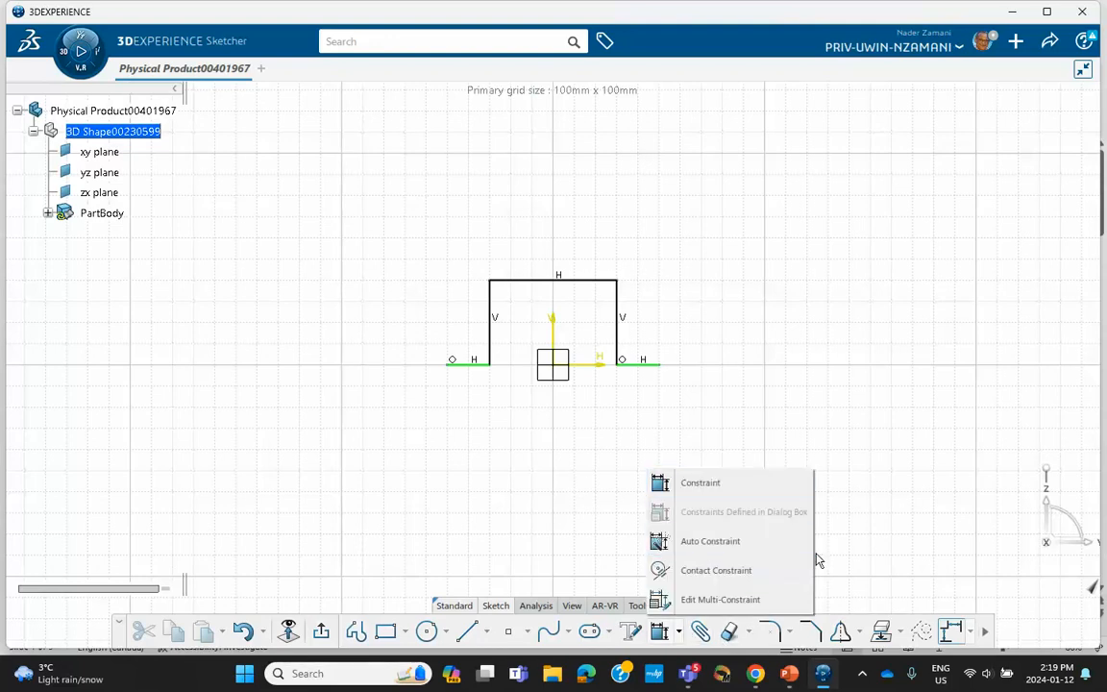
{"action": "left_click", "coordinate": [875, 554]}
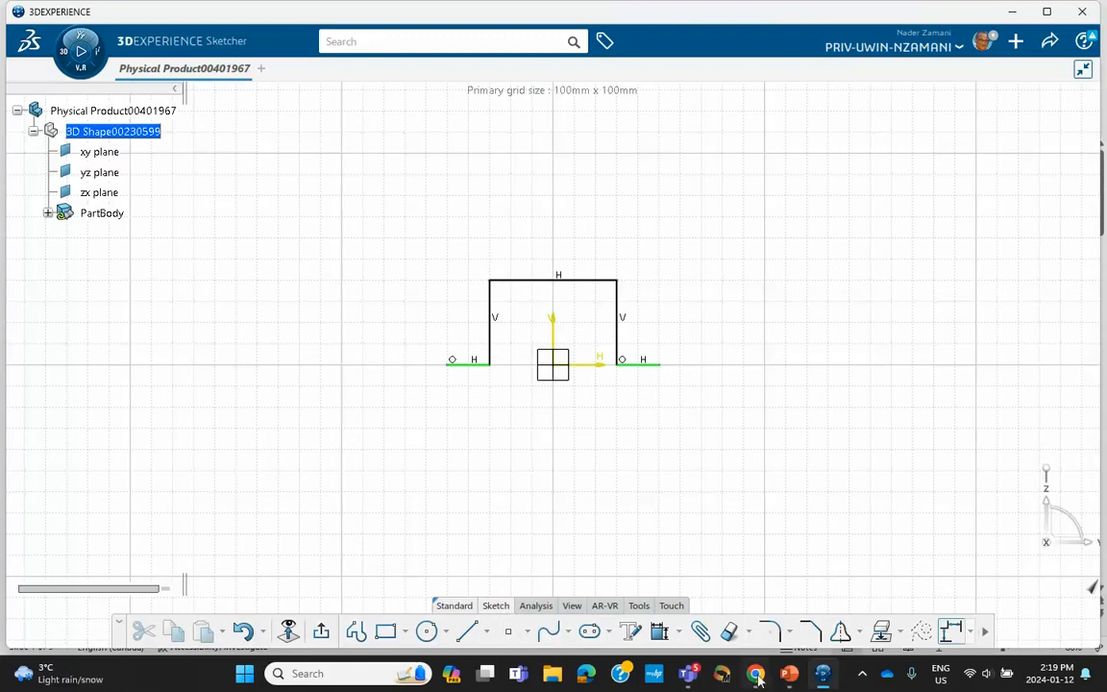
{"action": "left_click", "coordinate": [862, 673]}
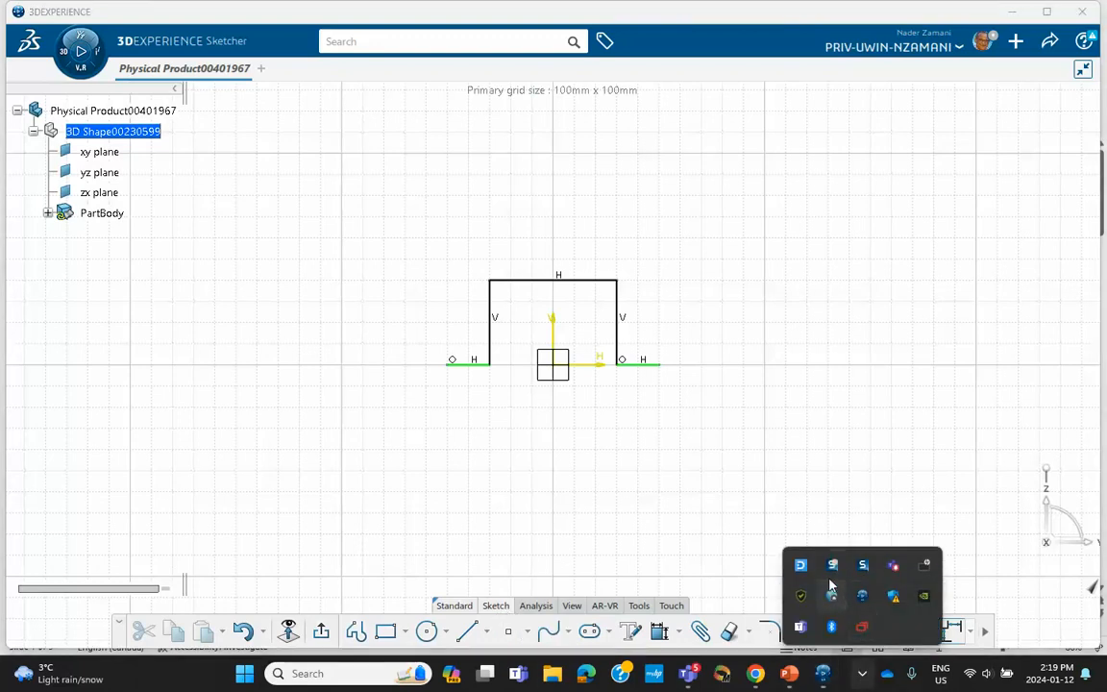
{"action": "left_click", "coordinate": [825, 549]}
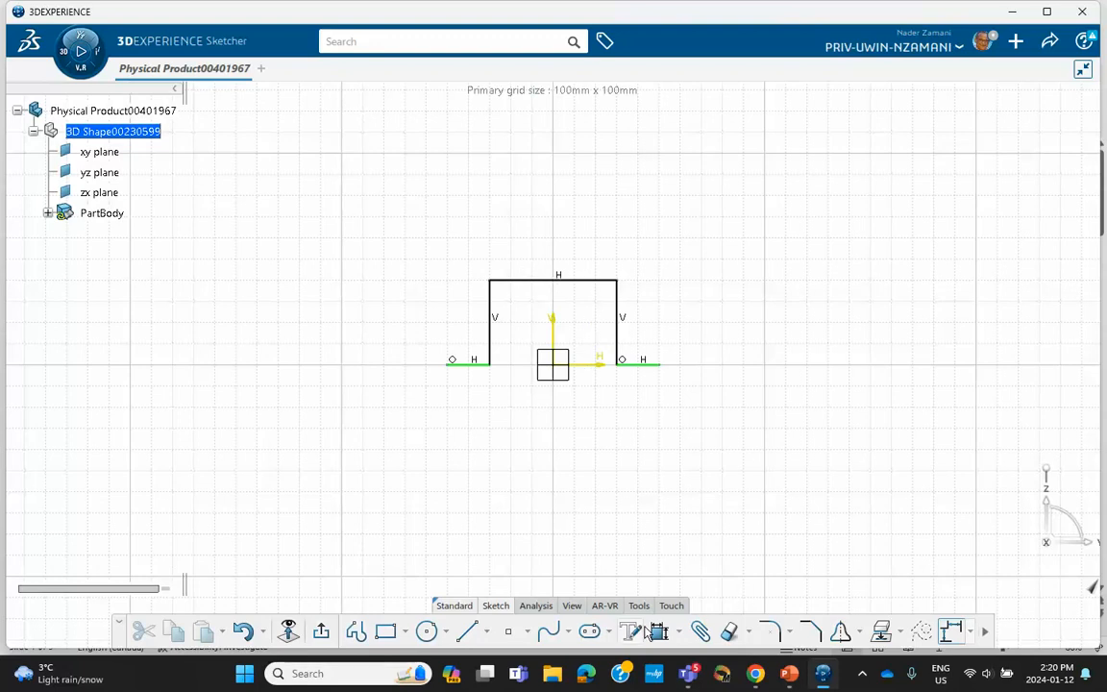
- Dimension the hat profile's upper horizontal line to 80 mm and scale the whole sketch accordingly
{"action": "left_click", "coordinate": [559, 281]}
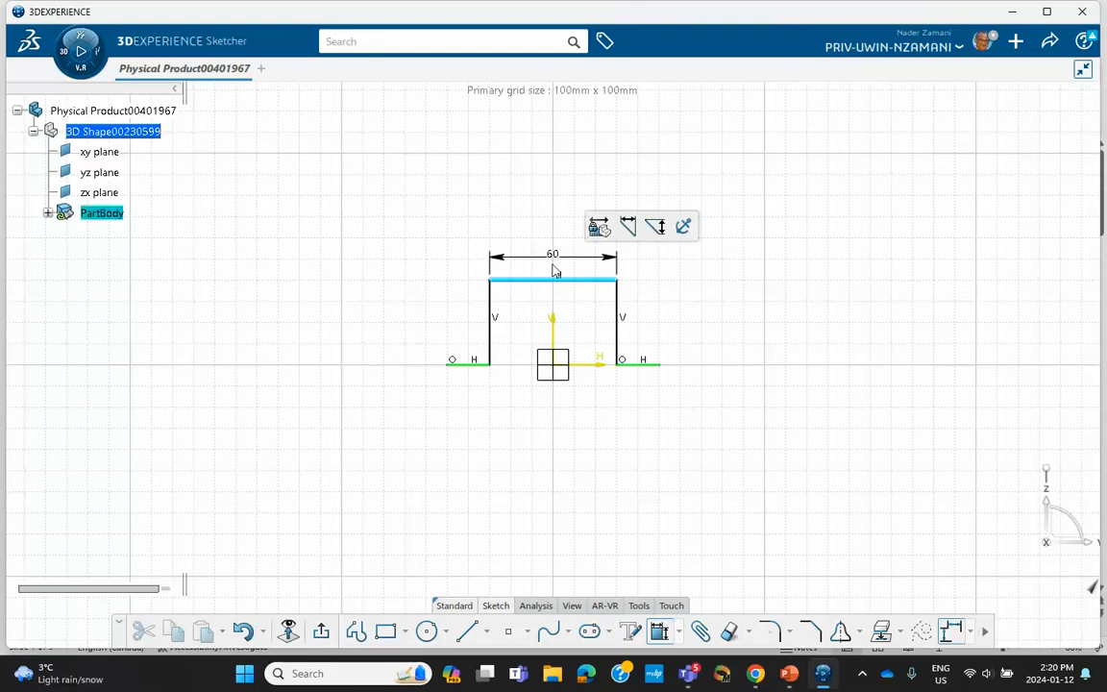
{"action": "left_click", "coordinate": [577, 251]}
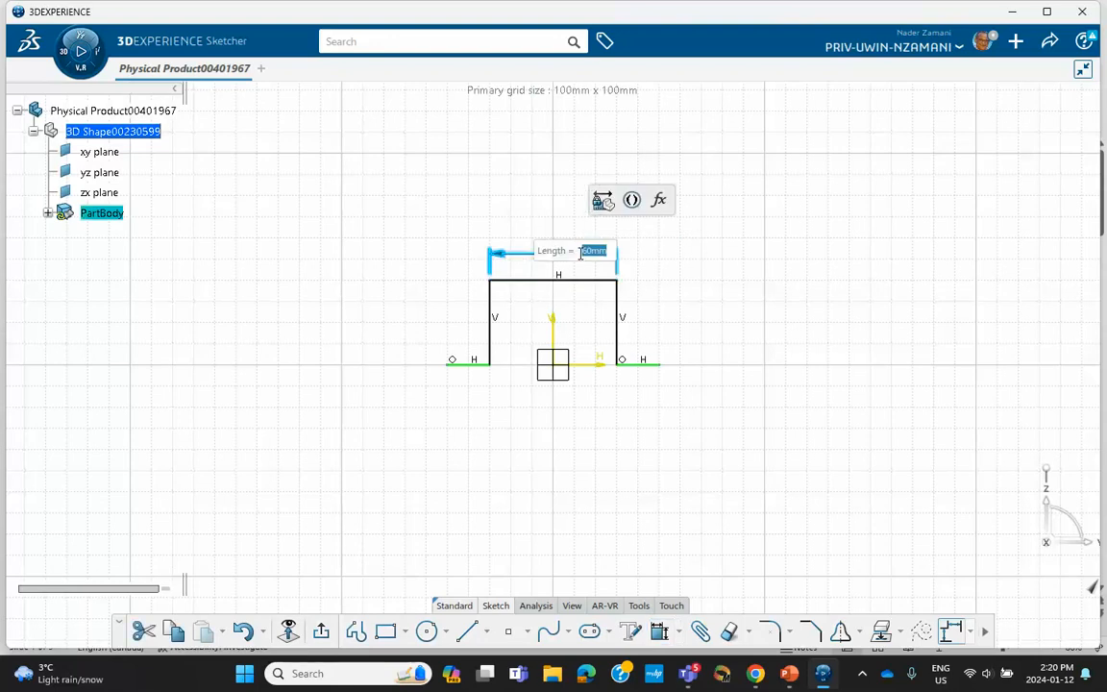
{"action": "type", "text": "80"}
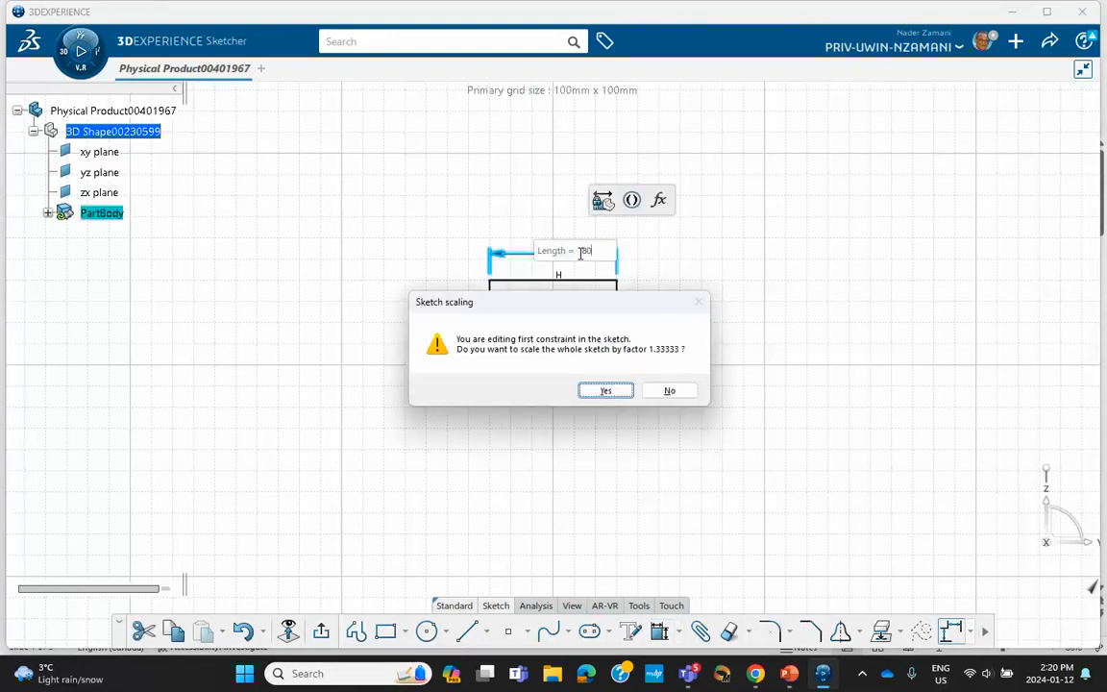
{"action": "left_click", "coordinate": [605, 390]}
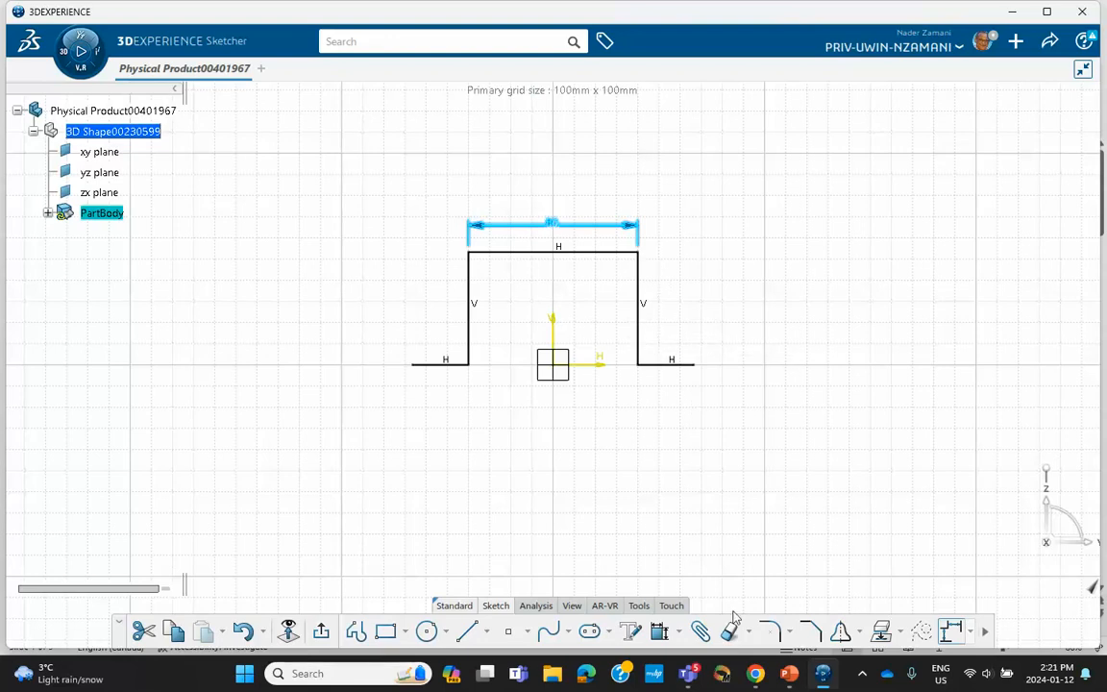
{"action": "left_click", "coordinate": [703, 374]}
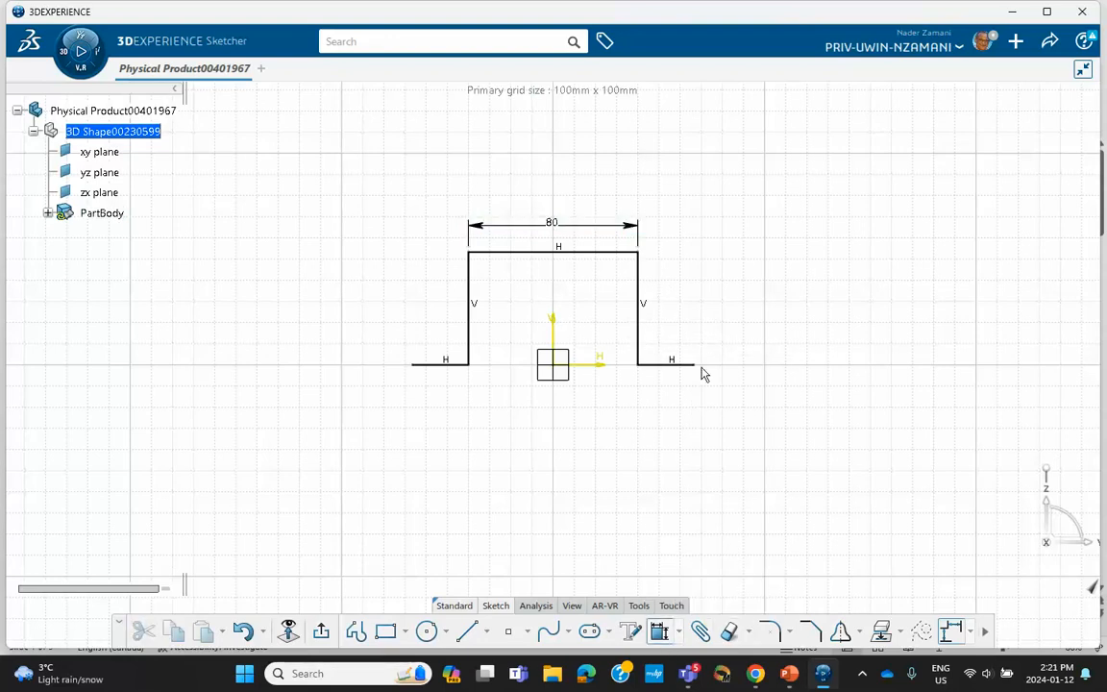
- Add a length dimension of 25 mm to the right vertical line of the profile
{"action": "left_click", "coordinate": [639, 284]}
{"action": "left_click", "coordinate": [670, 305]}
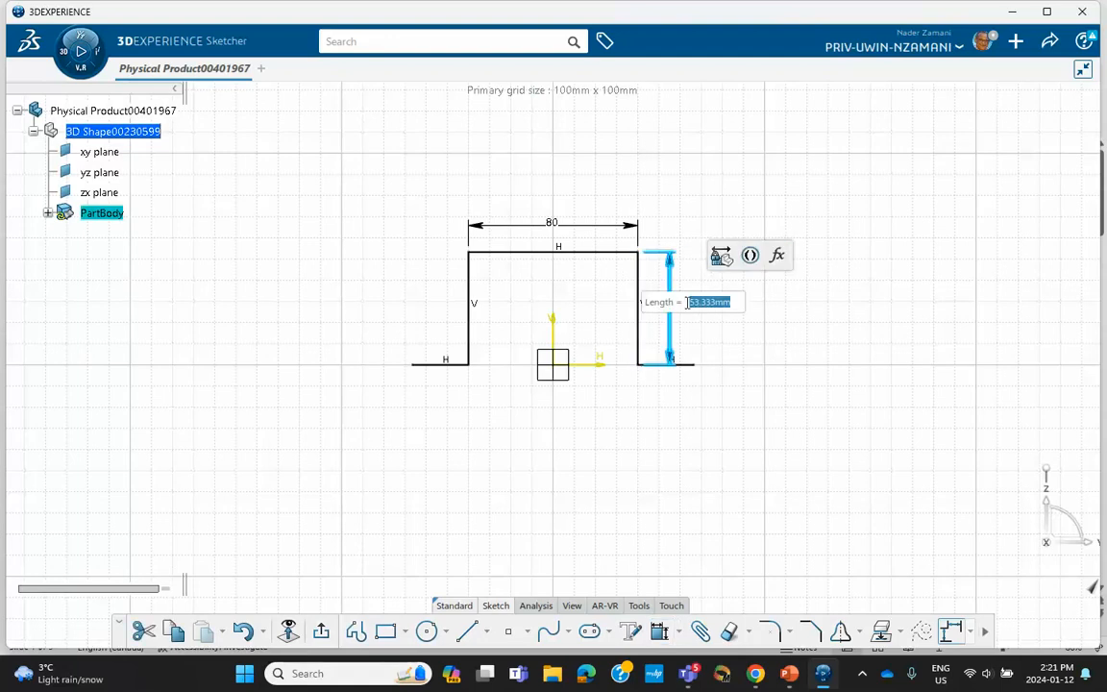
{"action": "key", "text": "BackSpace"}
{"action": "type", "text": "25"}
{"action": "key", "text": "Return"}
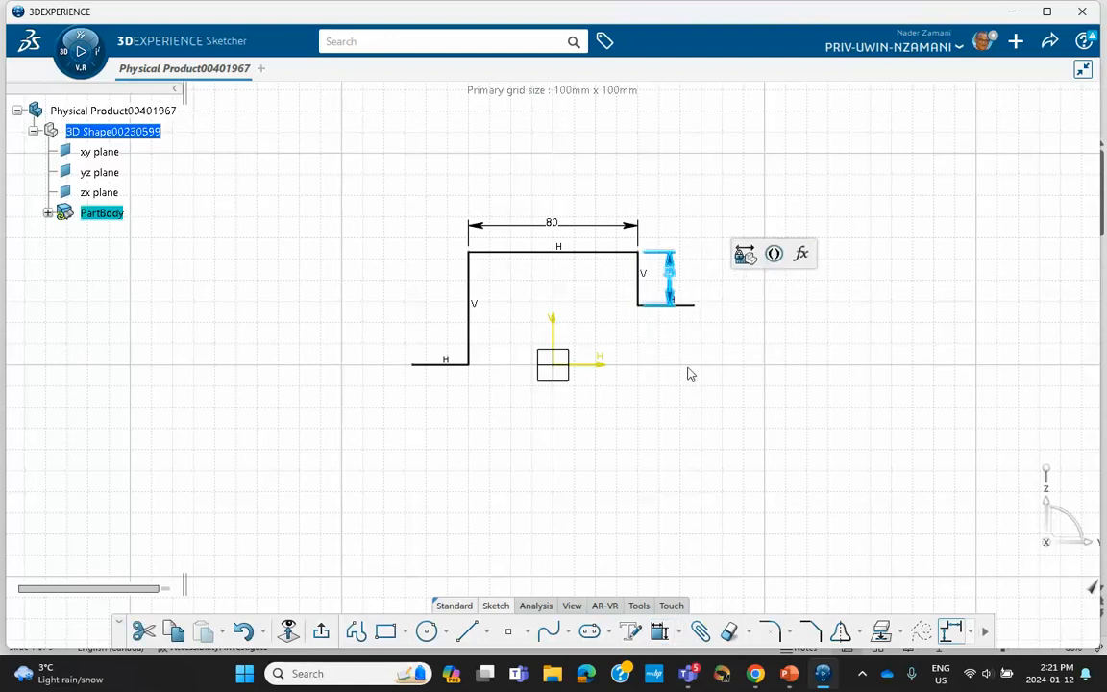
- Add a length dimension of 25 mm to the left vertical line of the profile
{"action": "left_click", "coordinate": [469, 319]}
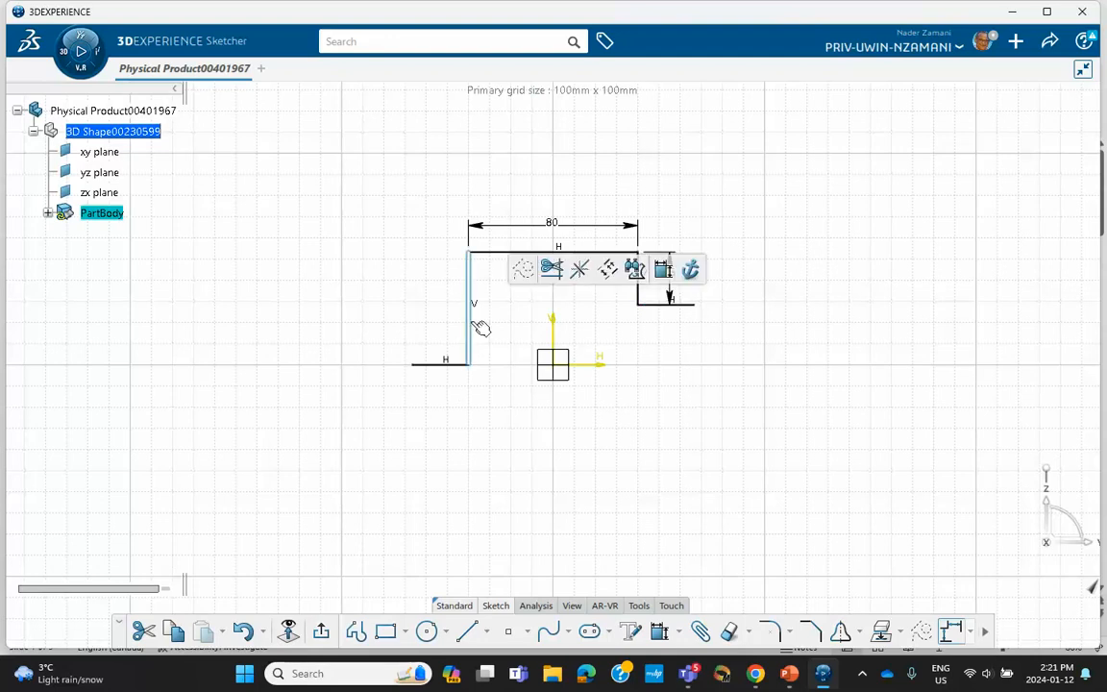
{"action": "left_click", "coordinate": [653, 631]}
{"action": "left_click", "coordinate": [431, 316]}
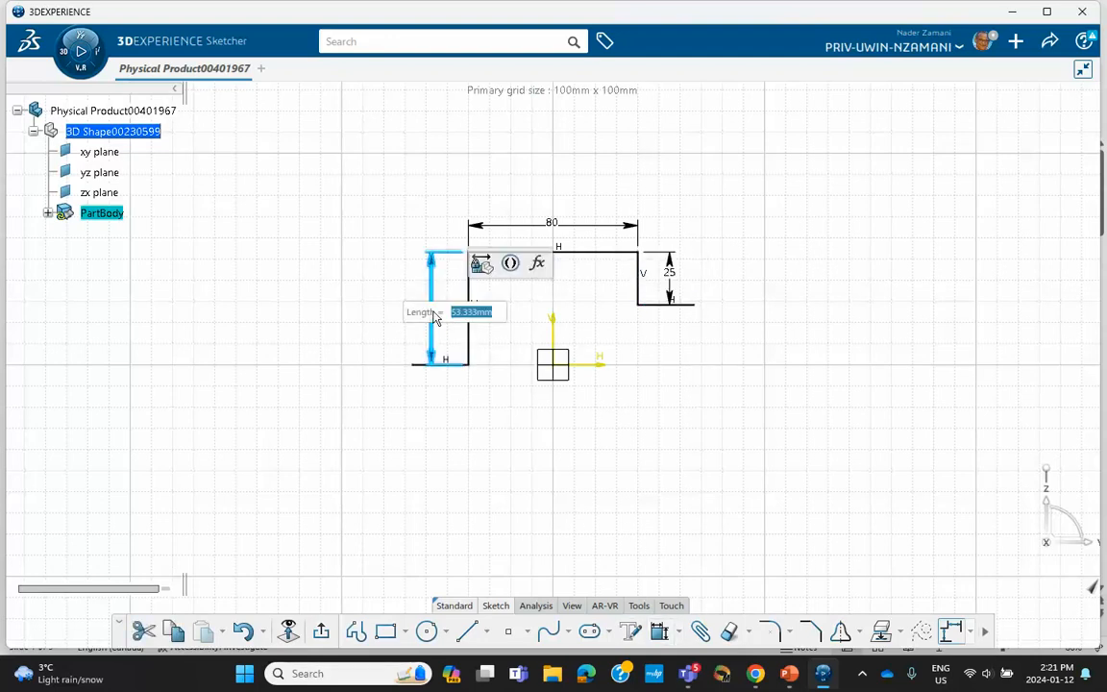
{"action": "type", "text": "25"}
{"action": "key", "text": "Return"}
{"action": "left_click", "coordinate": [512, 360]}
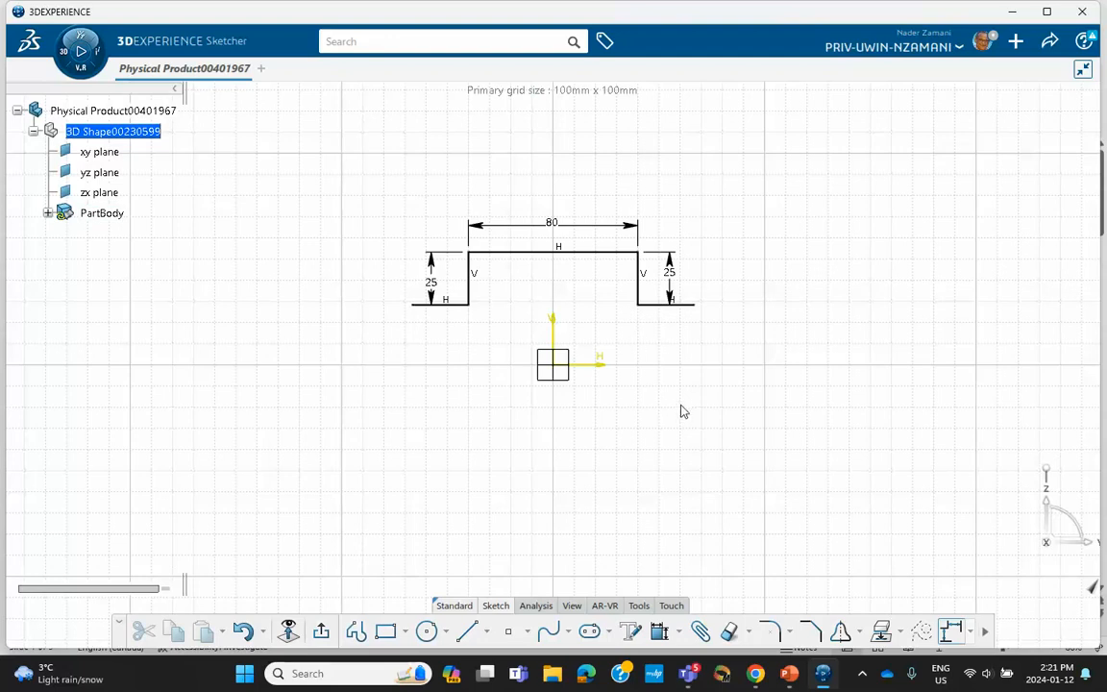
- Set the length dimensions of both vertical lines of the profile to 40 mm
{"action": "double_click", "coordinate": [673, 282]}
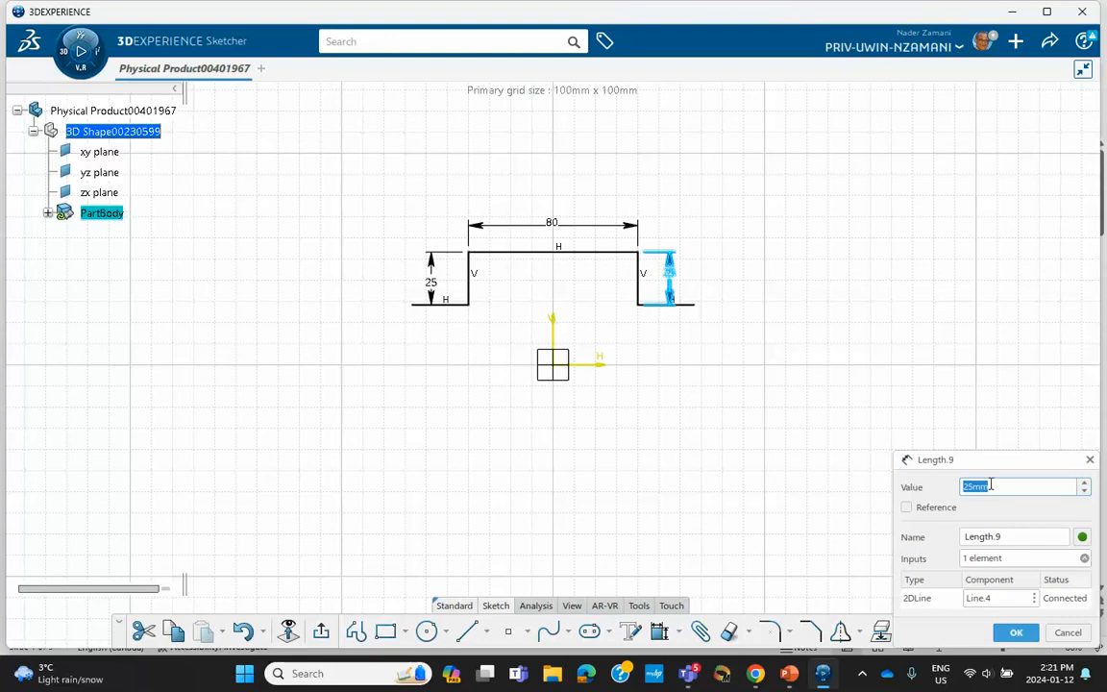
{"action": "type", "text": "40"}
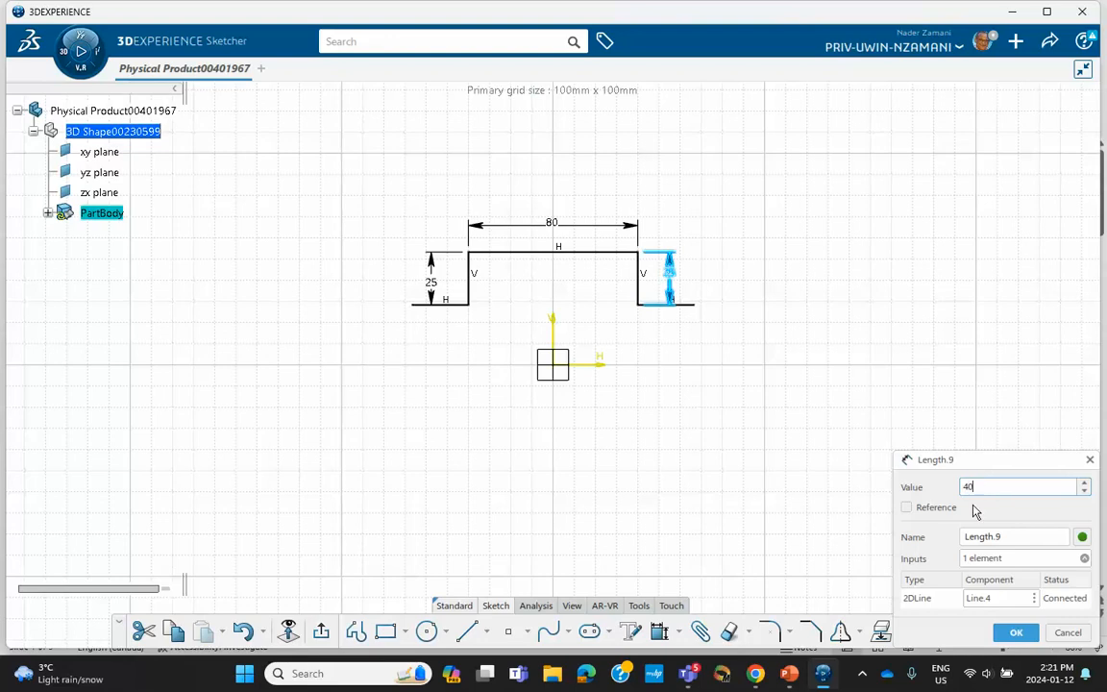
{"action": "left_click", "coordinate": [1016, 633]}
{"action": "double_click", "coordinate": [433, 284]}
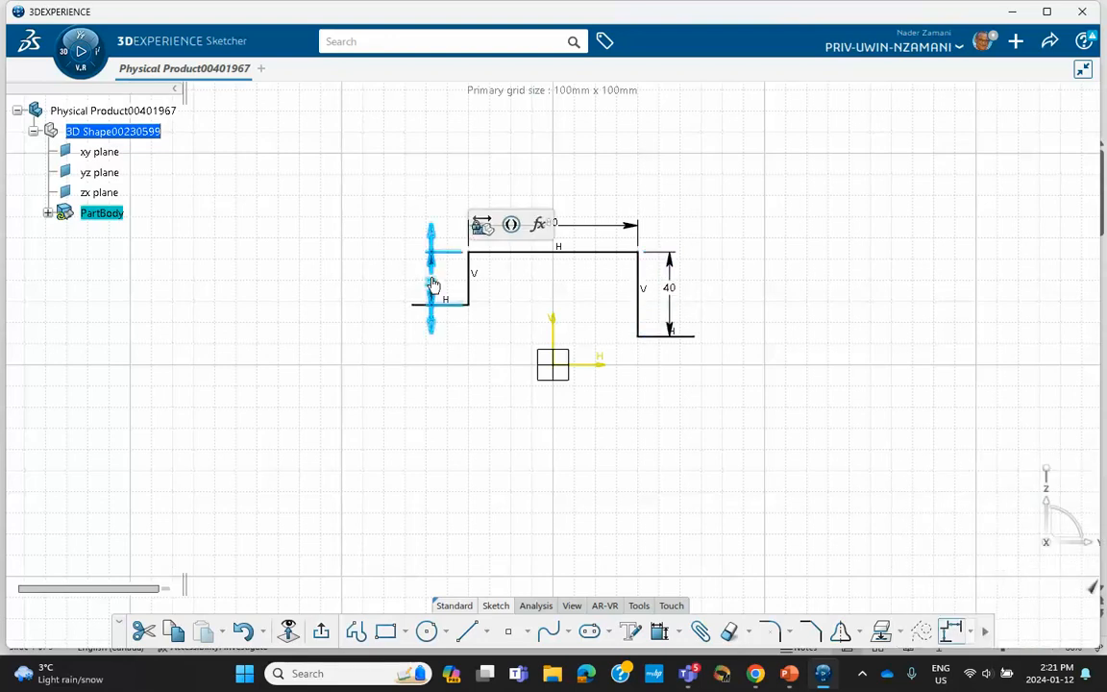
{"action": "type", "text": "4"}
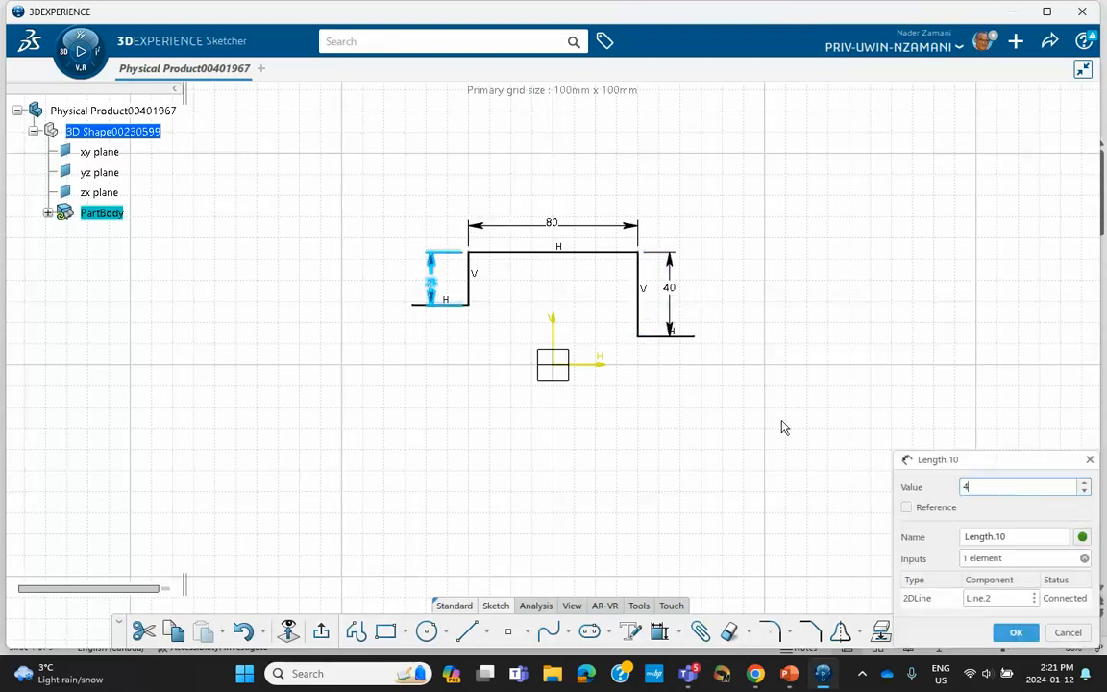
{"action": "type", "text": "0"}
{"action": "left_click", "coordinate": [1016, 632]}
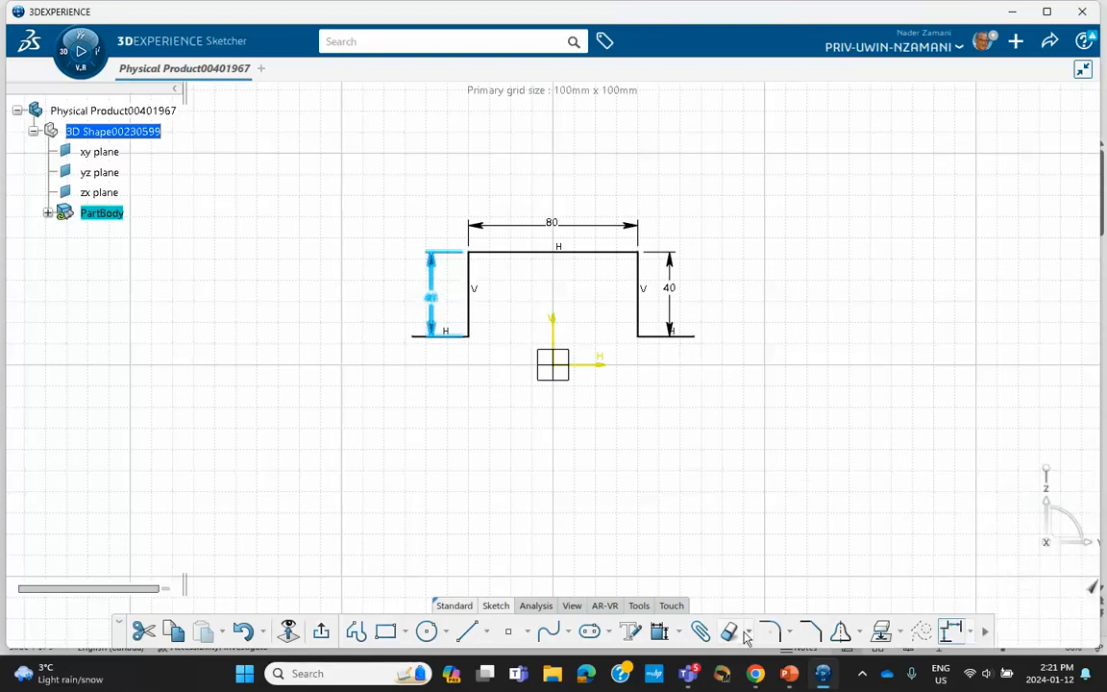
- Dimension the right horizontal flange line of the profile to 25 mm
{"action": "left_click", "coordinate": [662, 630]}
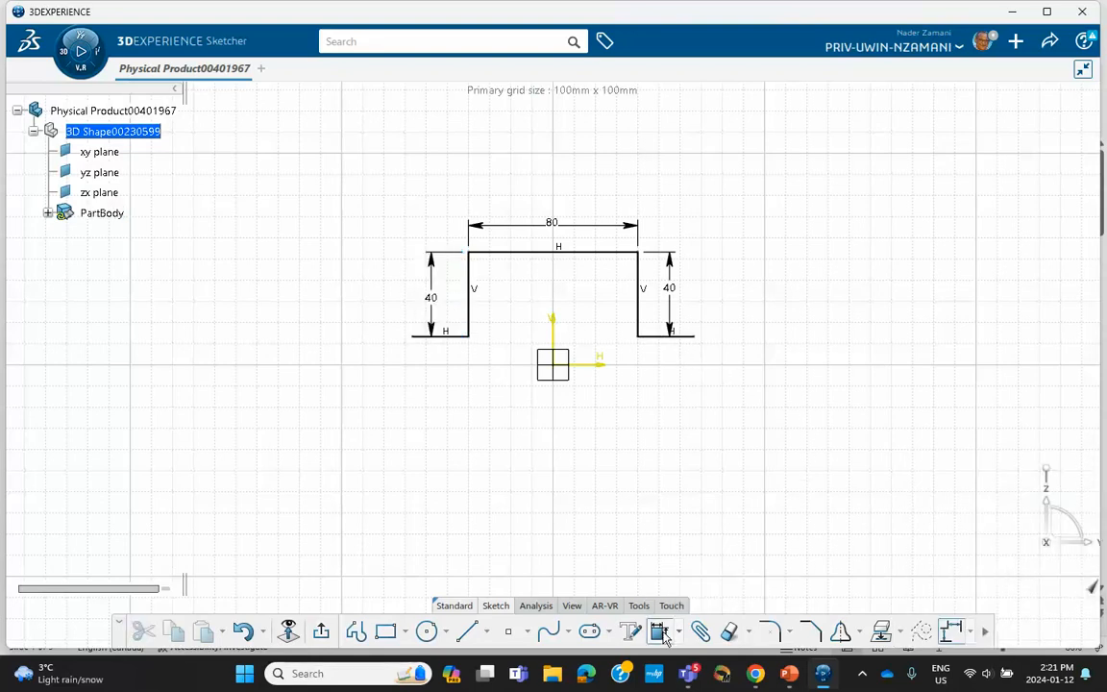
{"action": "left_click", "coordinate": [663, 338]}
{"action": "left_click", "coordinate": [663, 383]}
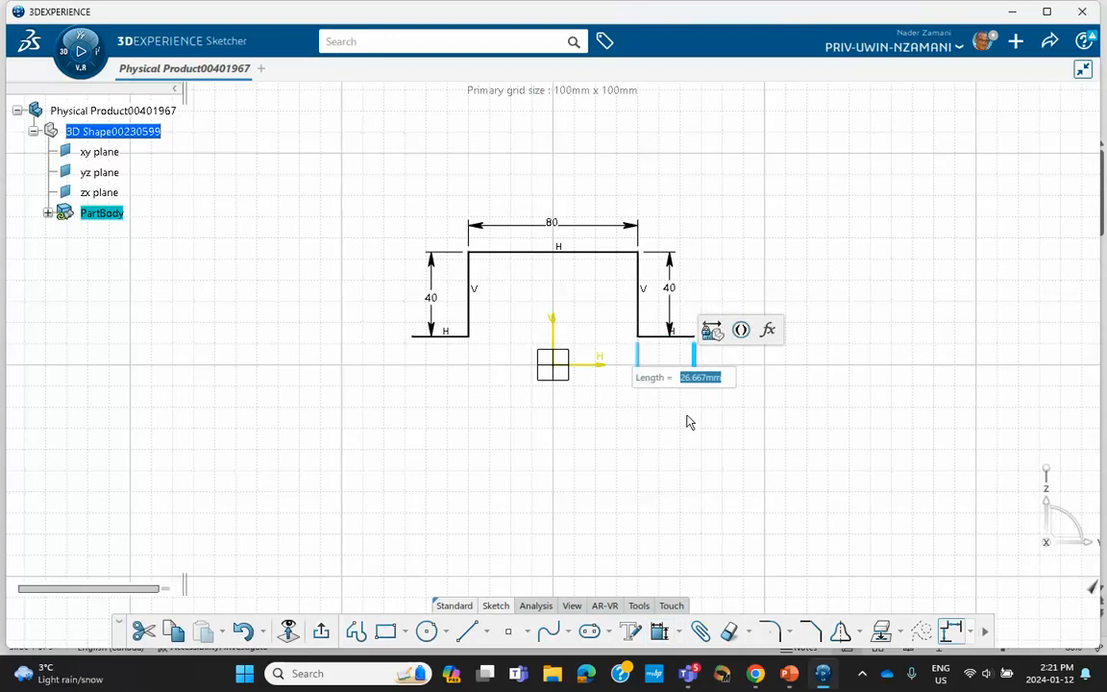
{"action": "type", "text": "20"}
{"action": "key", "text": "Return"}
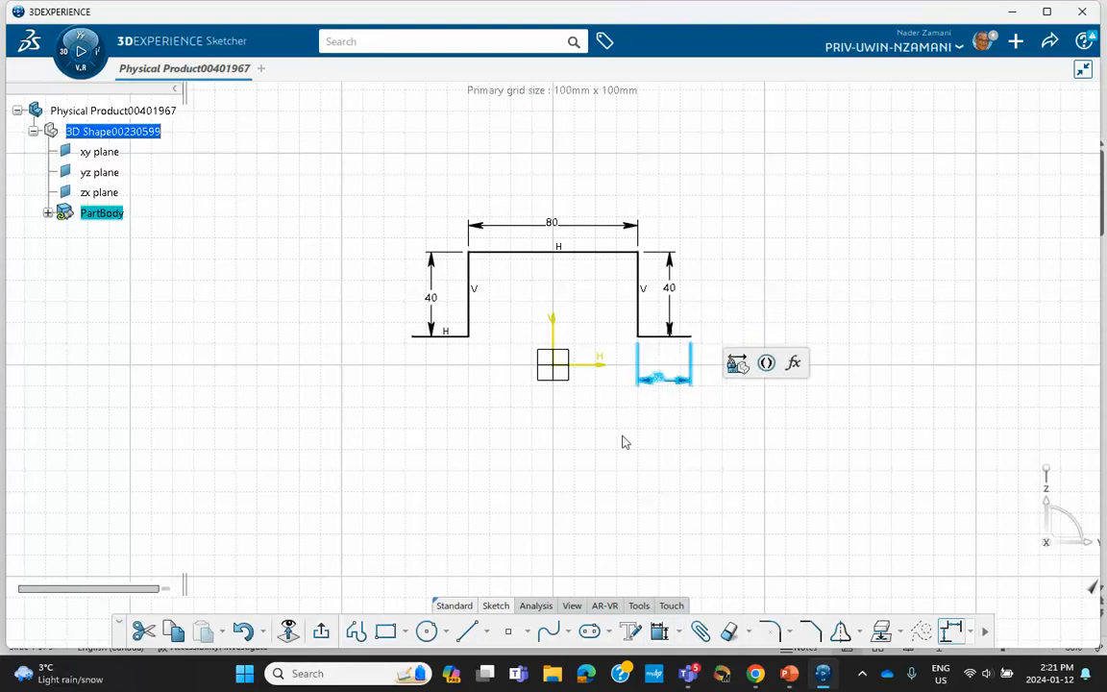
- Dimension the left horizontal flange line of the profile to 25 mm
{"action": "left_click", "coordinate": [660, 631]}
{"action": "left_click", "coordinate": [454, 337]}
{"action": "left_click", "coordinate": [447, 353]}
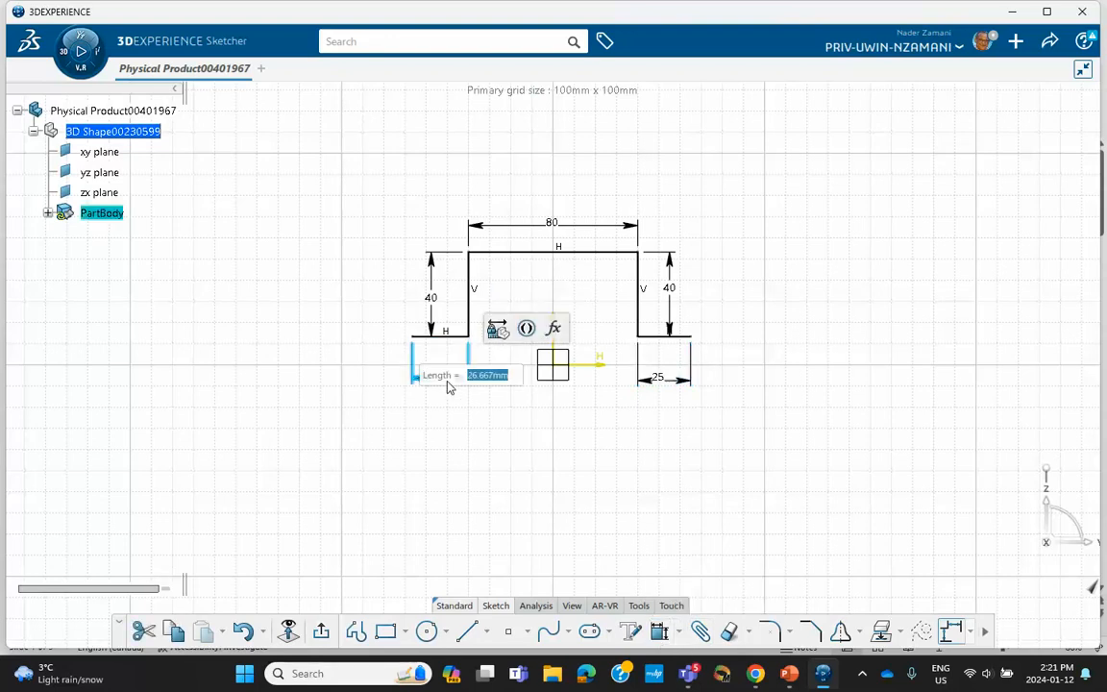
{"action": "type", "text": "20"}
{"action": "key", "text": "Return"}
{"action": "left_click", "coordinate": [498, 433]}
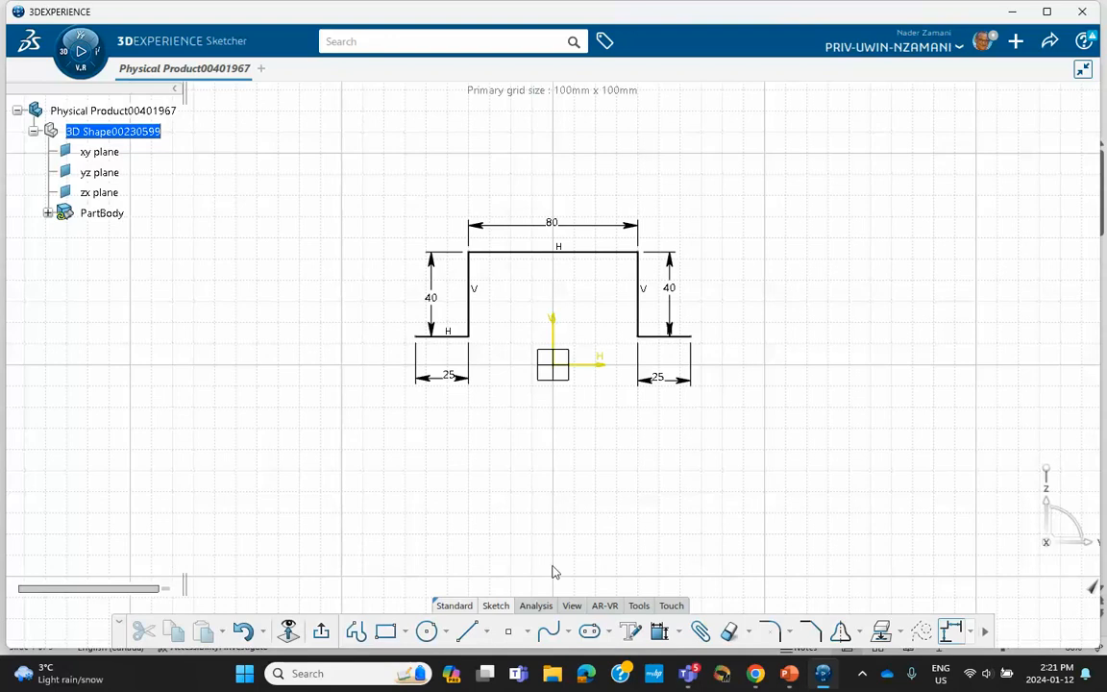
- Exit the sketch and extrude the hat profile as a surface with a first limit length of 300 mm
{"action": "left_click", "coordinate": [357, 634]}
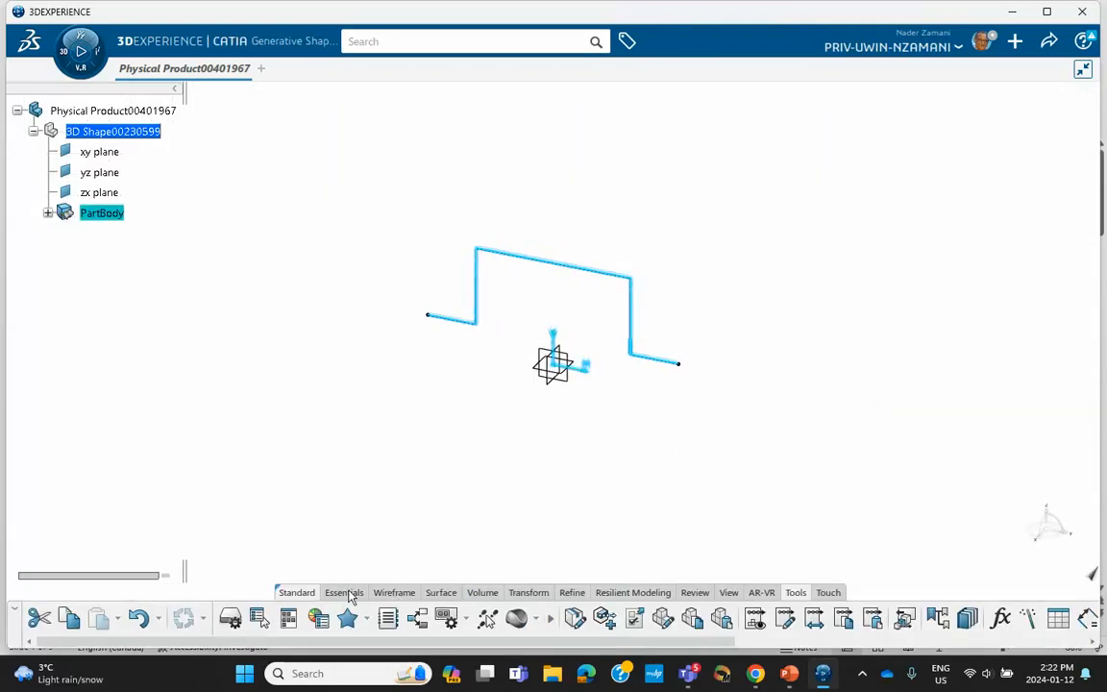
{"action": "left_click", "coordinate": [441, 592]}
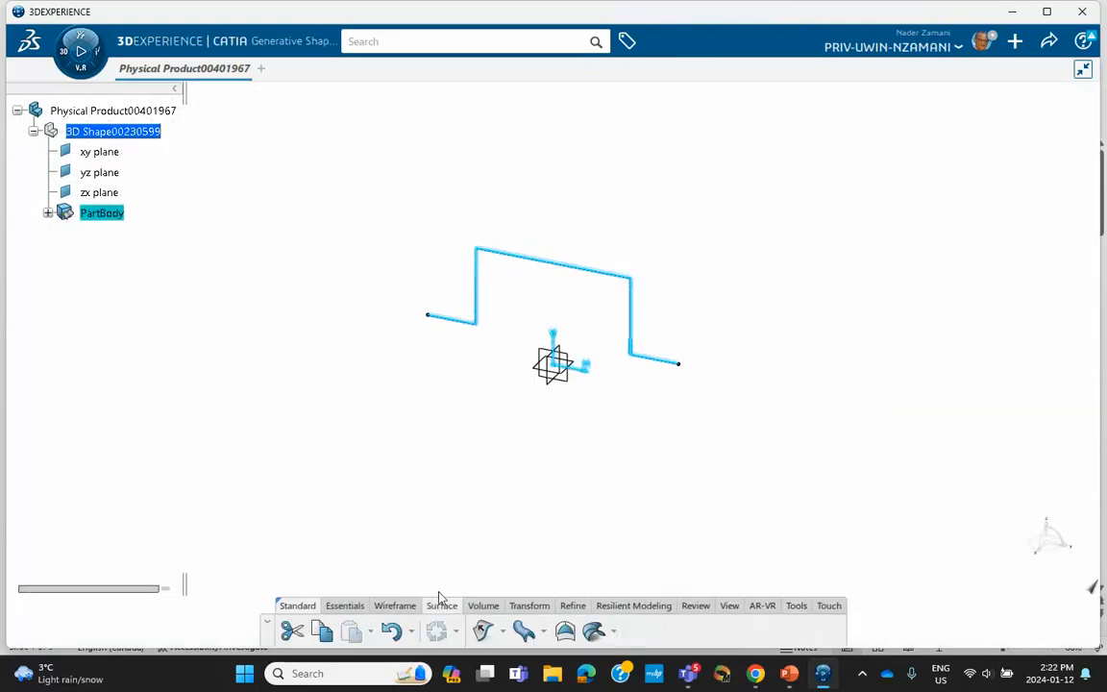
{"action": "left_click", "coordinate": [484, 631]}
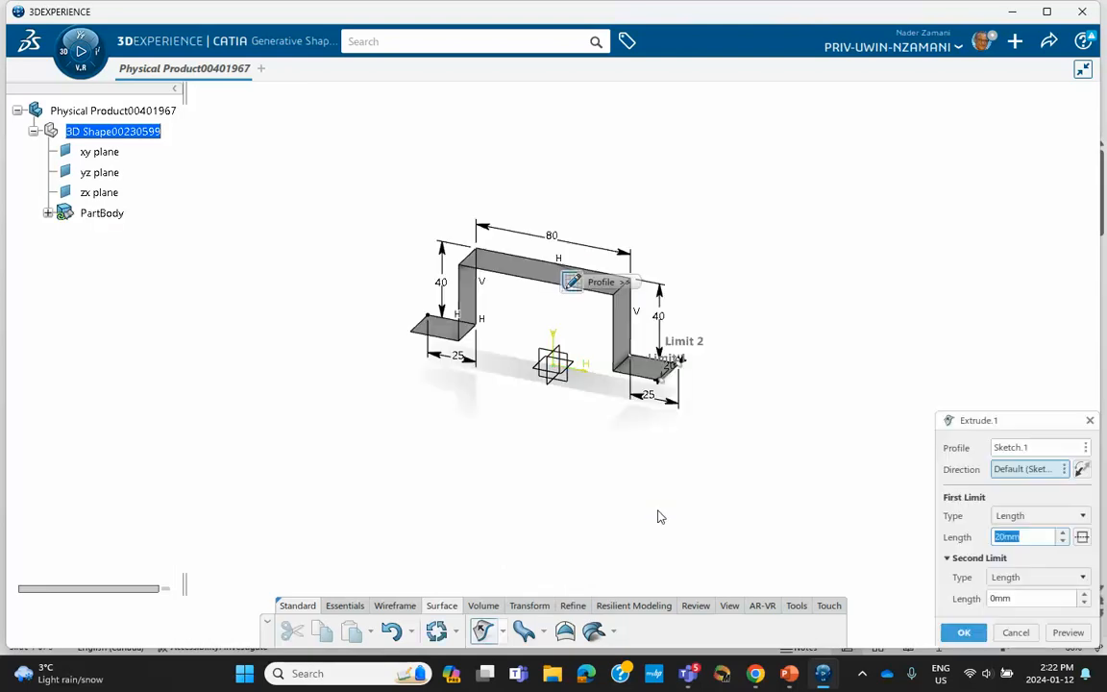
{"action": "type", "text": "300"}
{"action": "key", "text": "Return"}
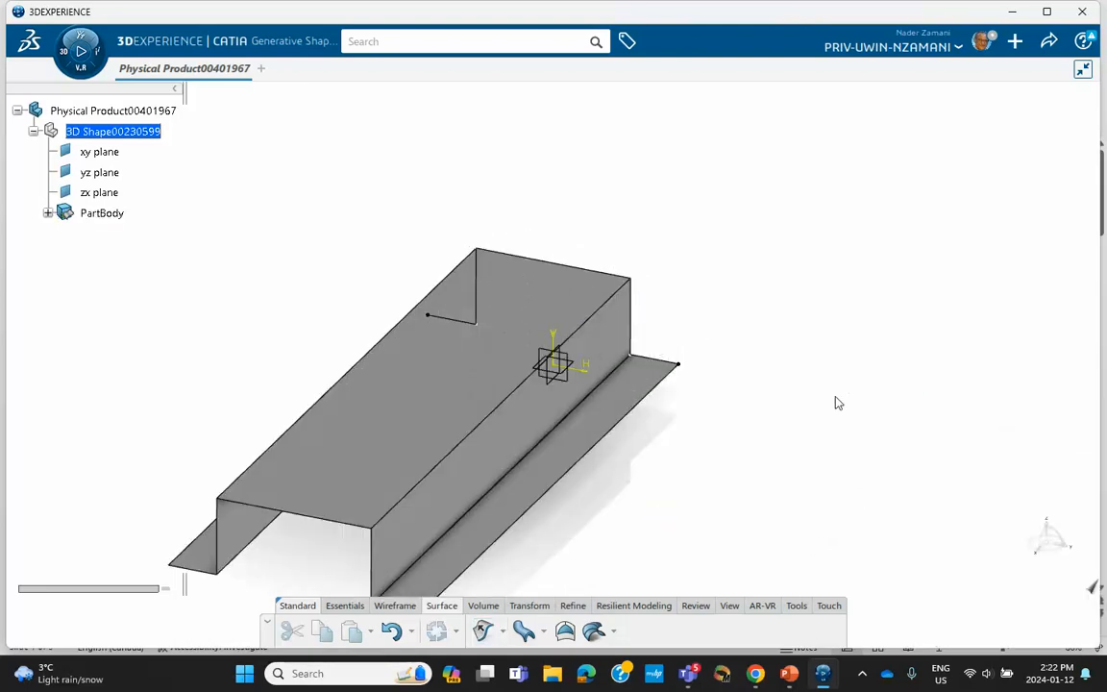
- Create one core material named "January 12, 2024" with the Simulation Domain included
{"action": "middle_click_drag", "start_coordinate": [792, 356], "coordinate": [850, 250]}
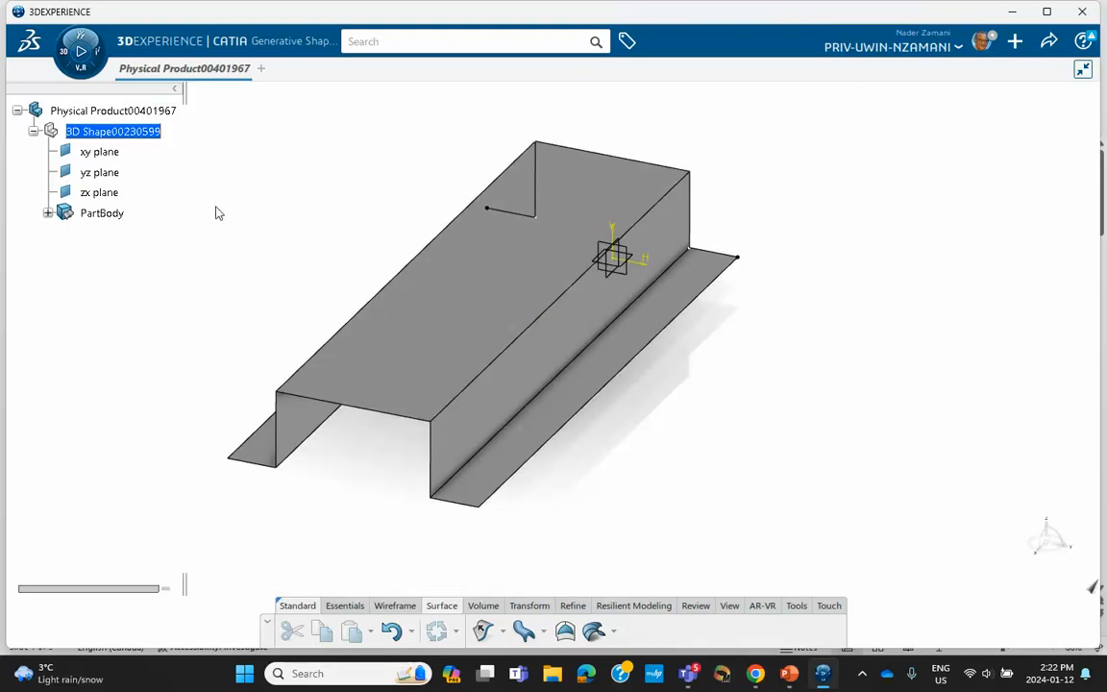
{"action": "left_click", "coordinate": [795, 606]}
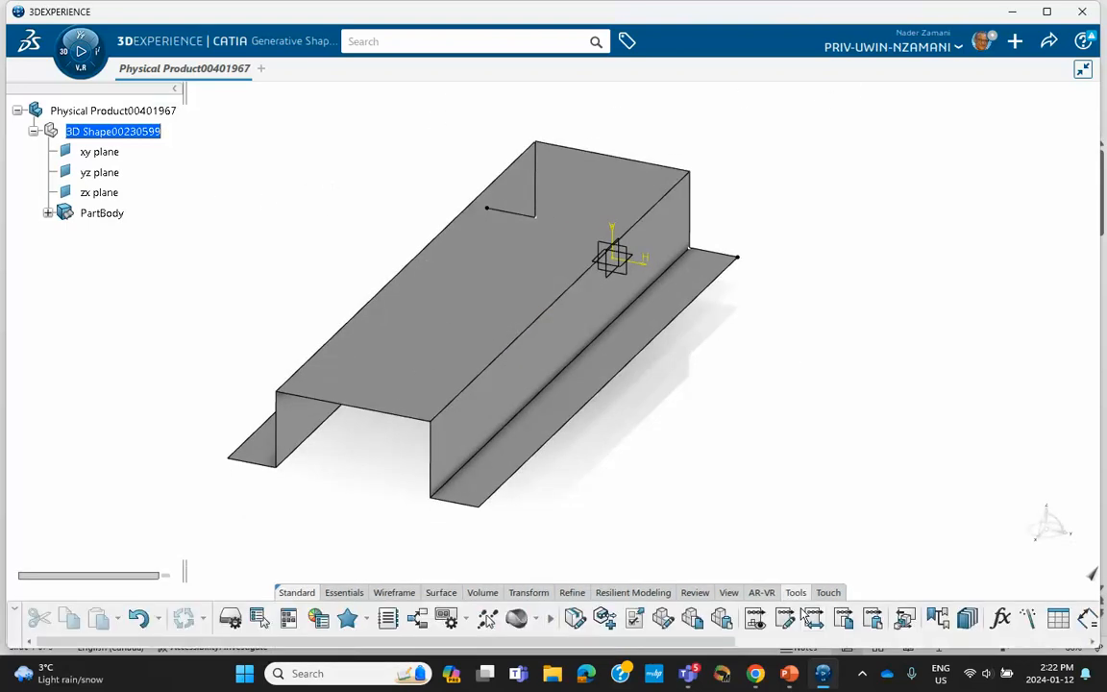
{"action": "left_click", "coordinate": [536, 619]}
{"action": "left_click", "coordinate": [544, 559]}
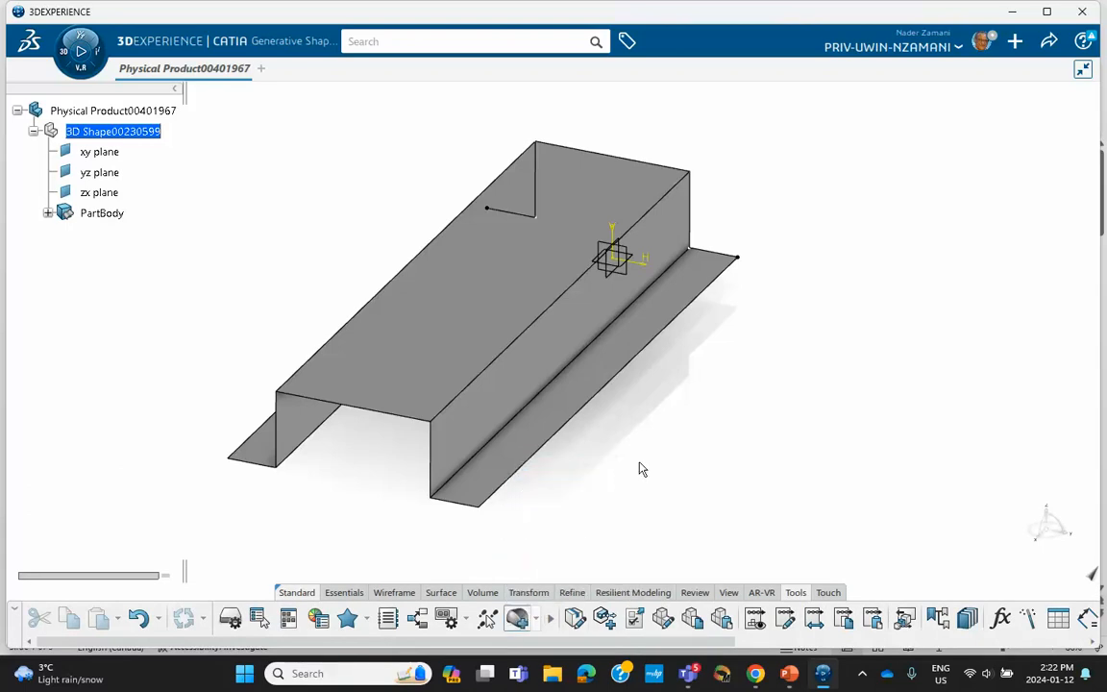
{"action": "left_click", "coordinate": [560, 260]}
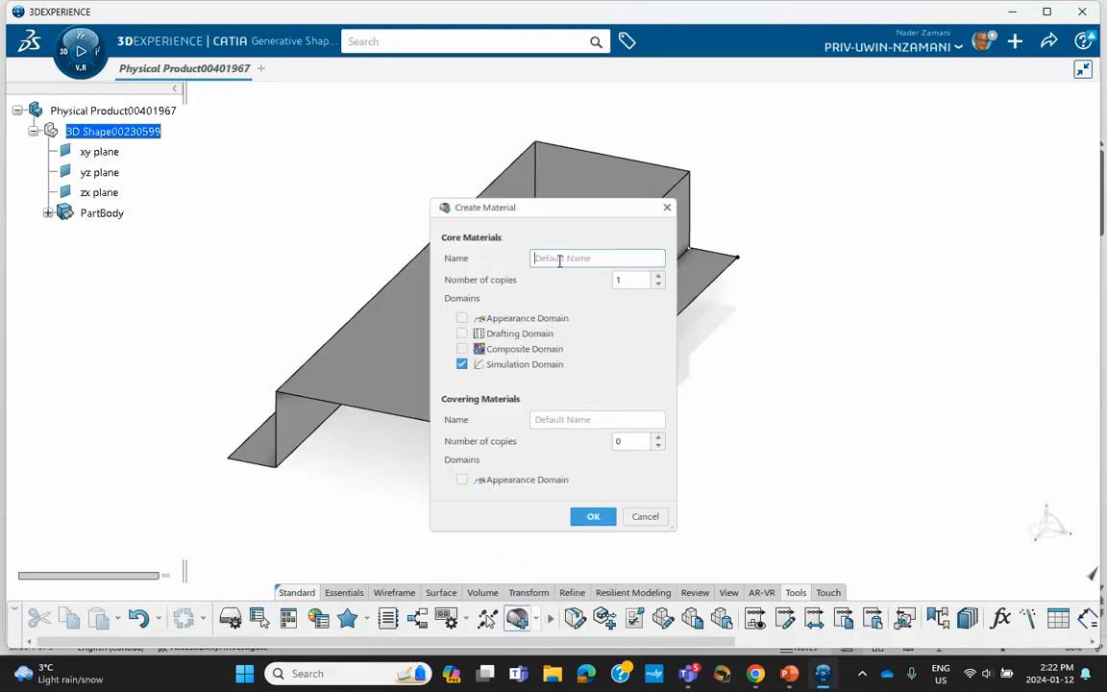
{"action": "type", "text": "Aanuary 12, 2024"}
{"action": "left_click", "coordinate": [594, 518]}
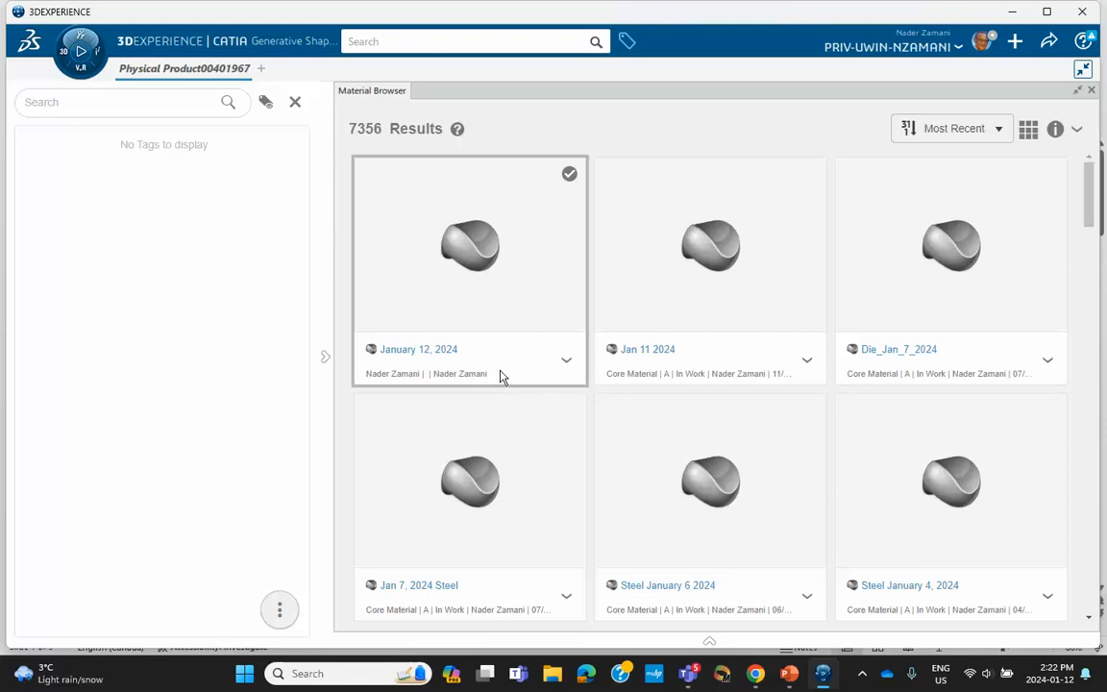
- Apply the core material "January 12, 2024" to the physical product at the root of the tree
{"action": "left_click", "coordinate": [567, 362]}
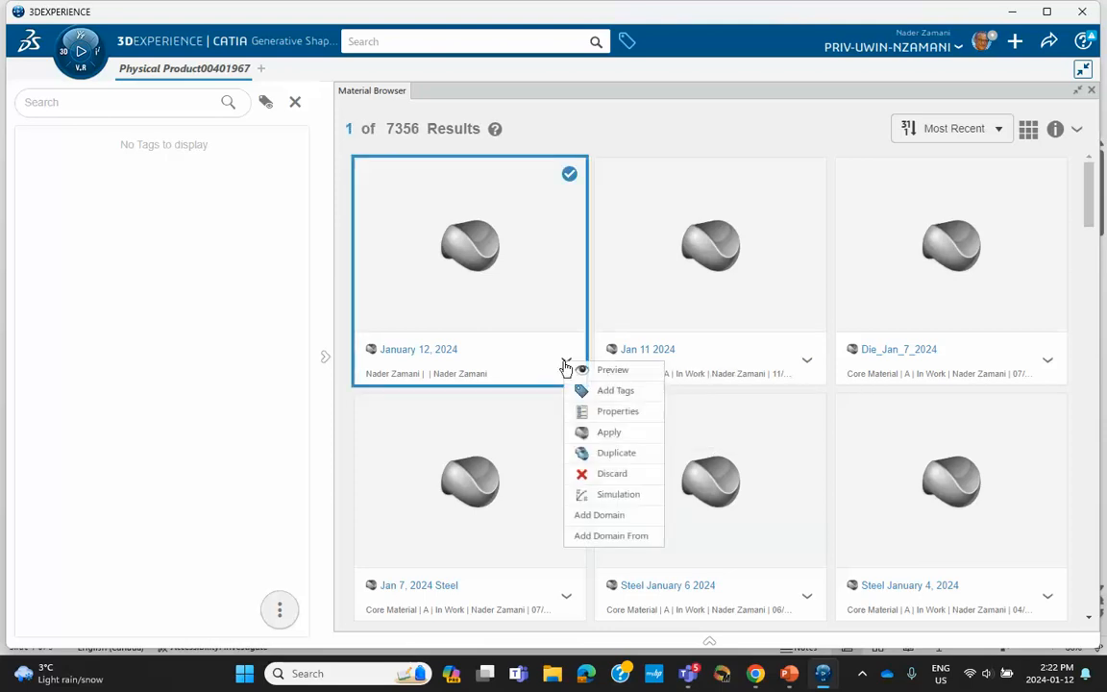
{"action": "left_click", "coordinate": [608, 433]}
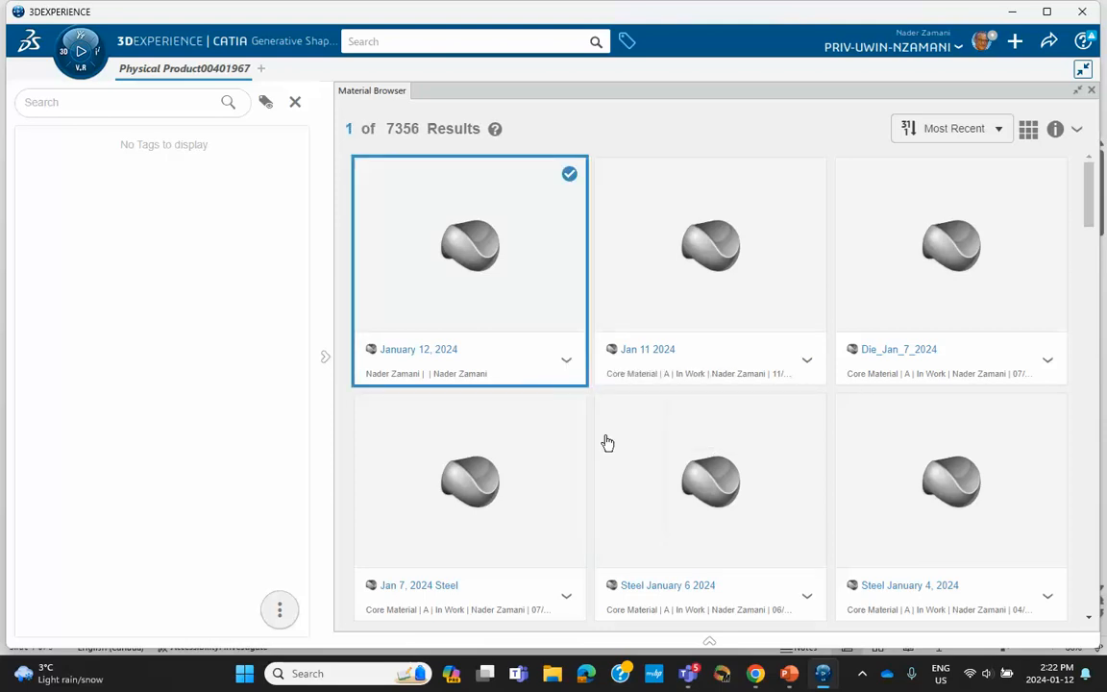
{"action": "left_click", "coordinate": [1093, 90]}
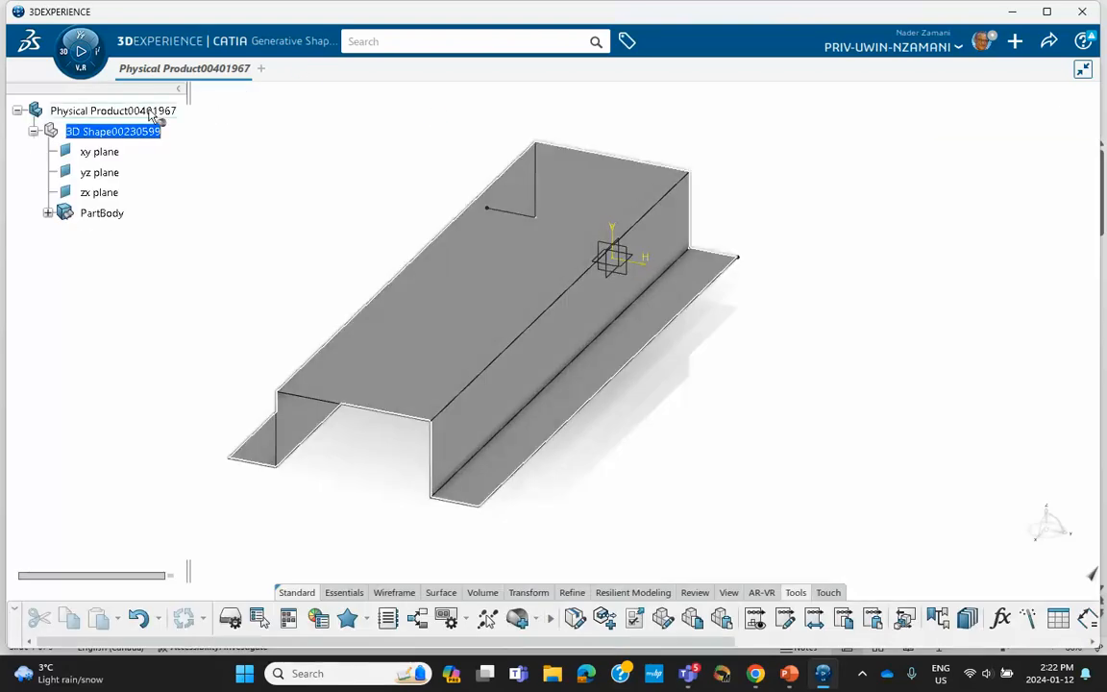
{"action": "left_click", "coordinate": [283, 134]}
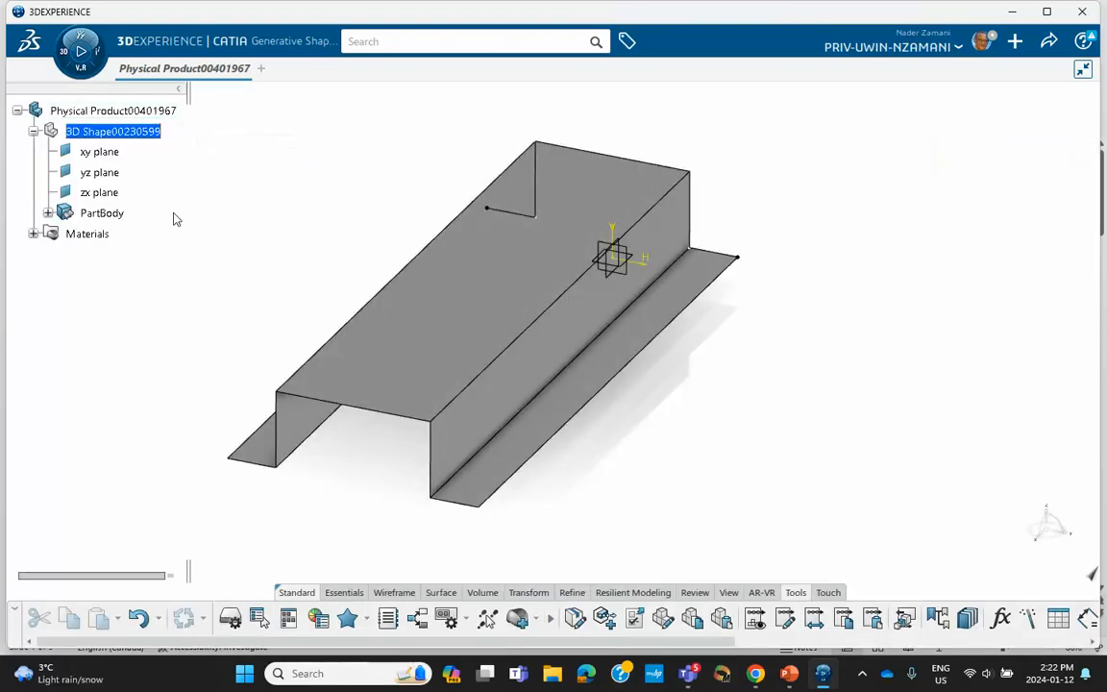
- Open the simulation domain definition of the applied "January 12, 2024" material
{"action": "left_click", "coordinate": [33, 235]}
{"action": "left_click", "coordinate": [48, 254]}
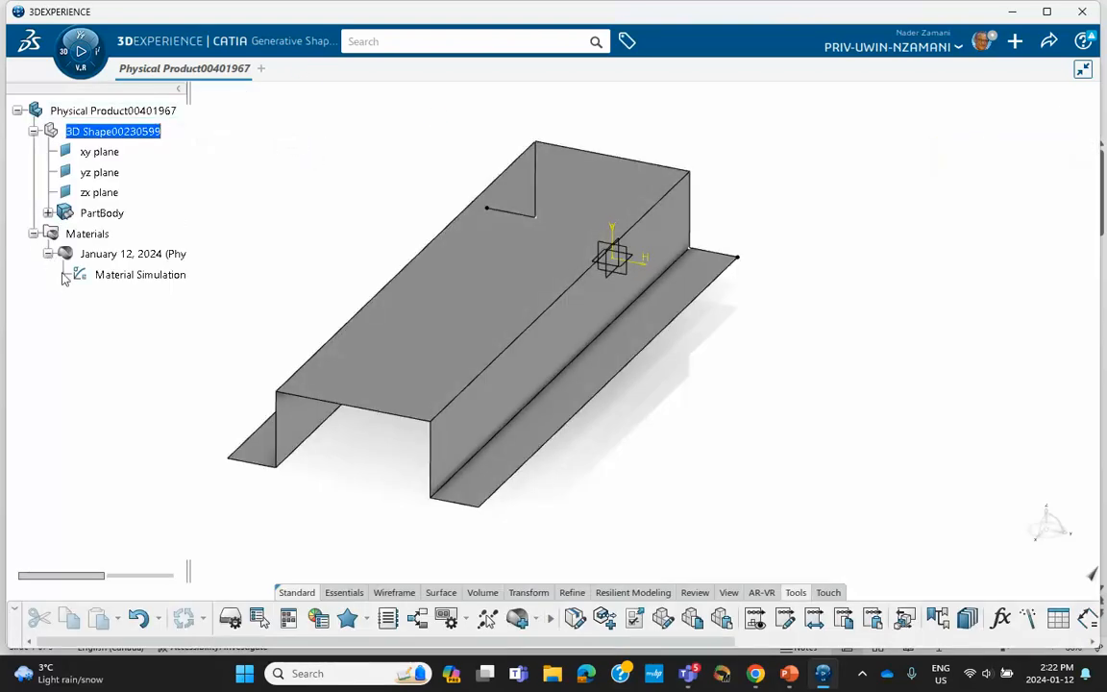
{"action": "left_click", "coordinate": [106, 277]}
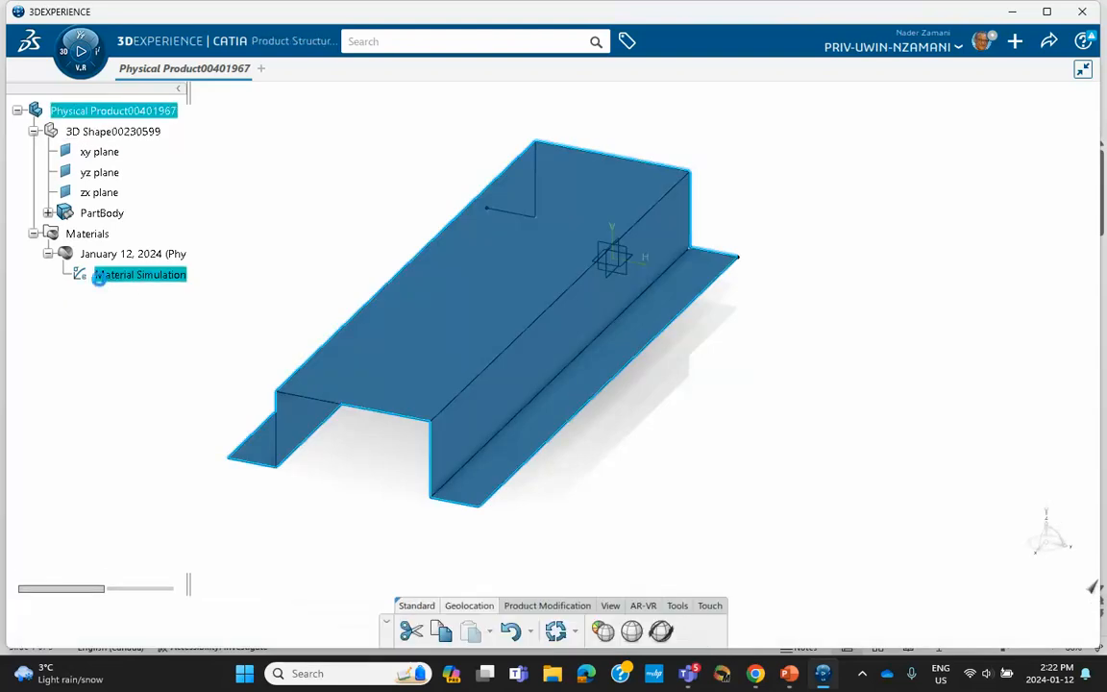
{"action": "double_click", "coordinate": [125, 279]}
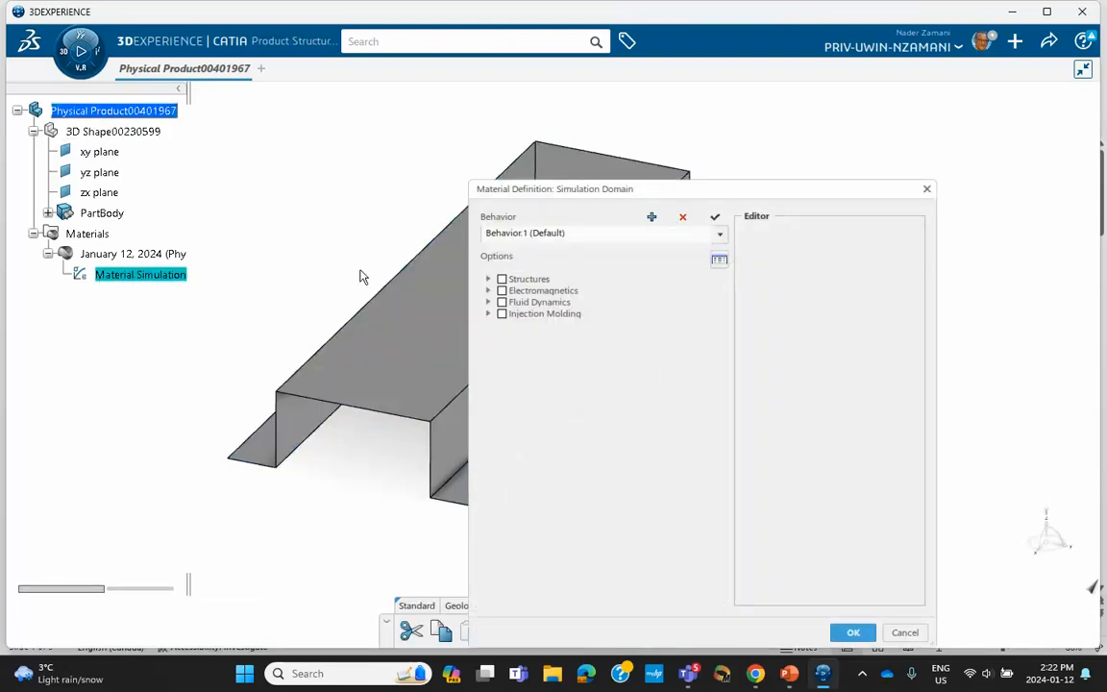
- Add the isotropic Elastic option from Abaqus Multiphysics mechanical elasticity to the material behavior, leaving Hyperelastic out
{"action": "left_click", "coordinate": [488, 279]}
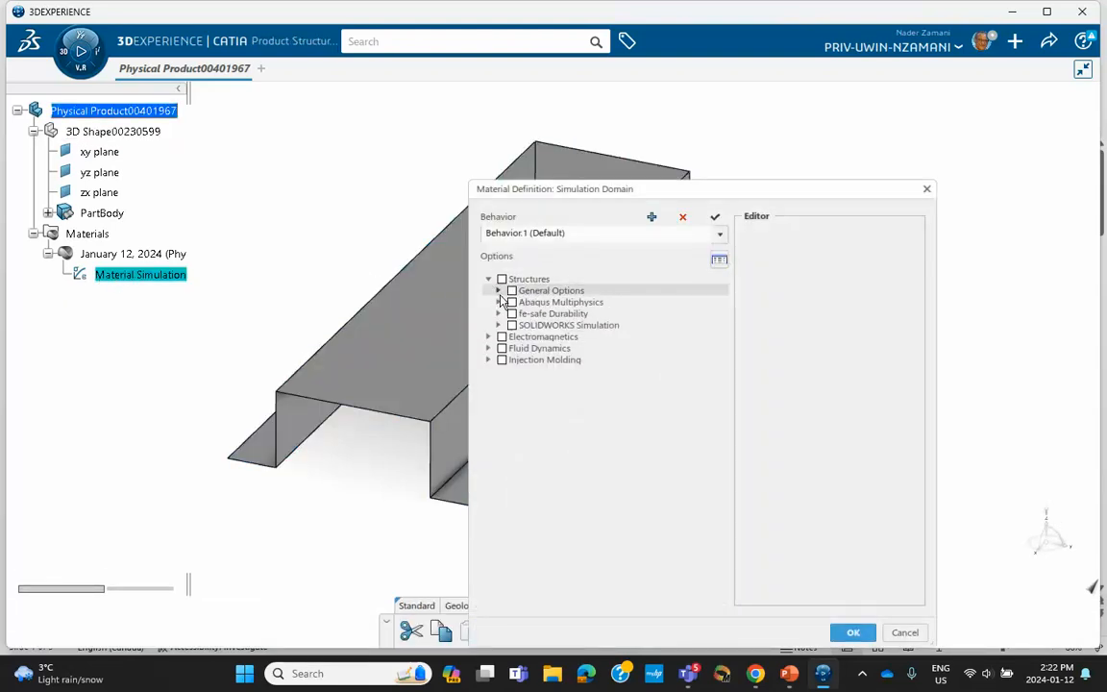
{"action": "left_click", "coordinate": [499, 302]}
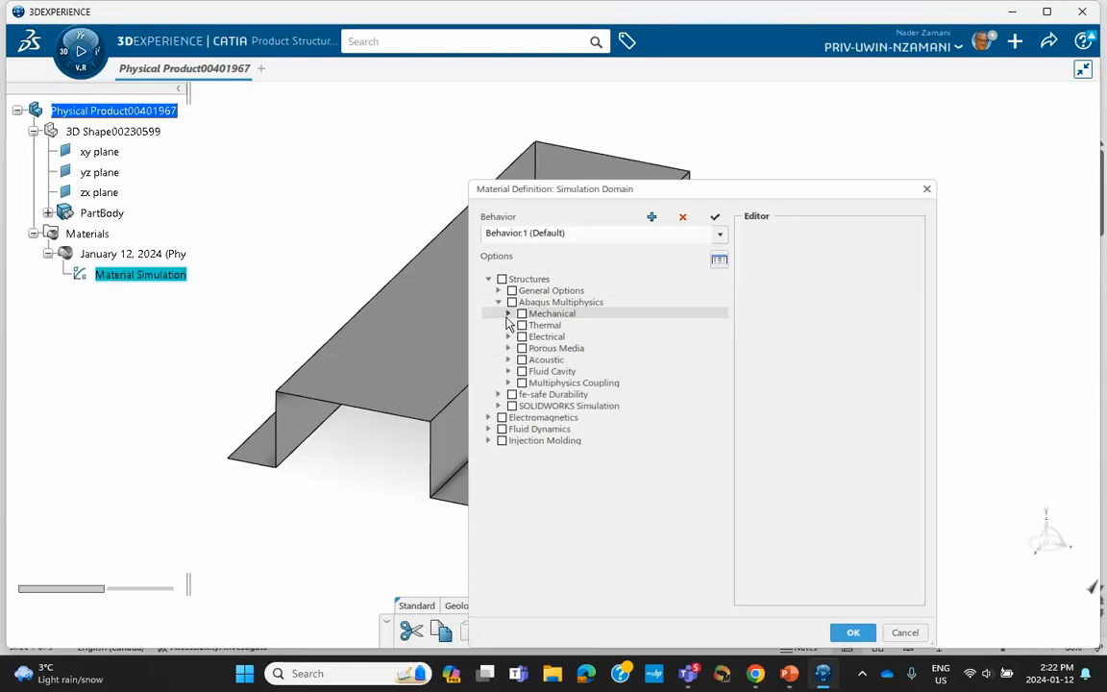
{"action": "left_click", "coordinate": [508, 313]}
{"action": "left_click", "coordinate": [518, 324]}
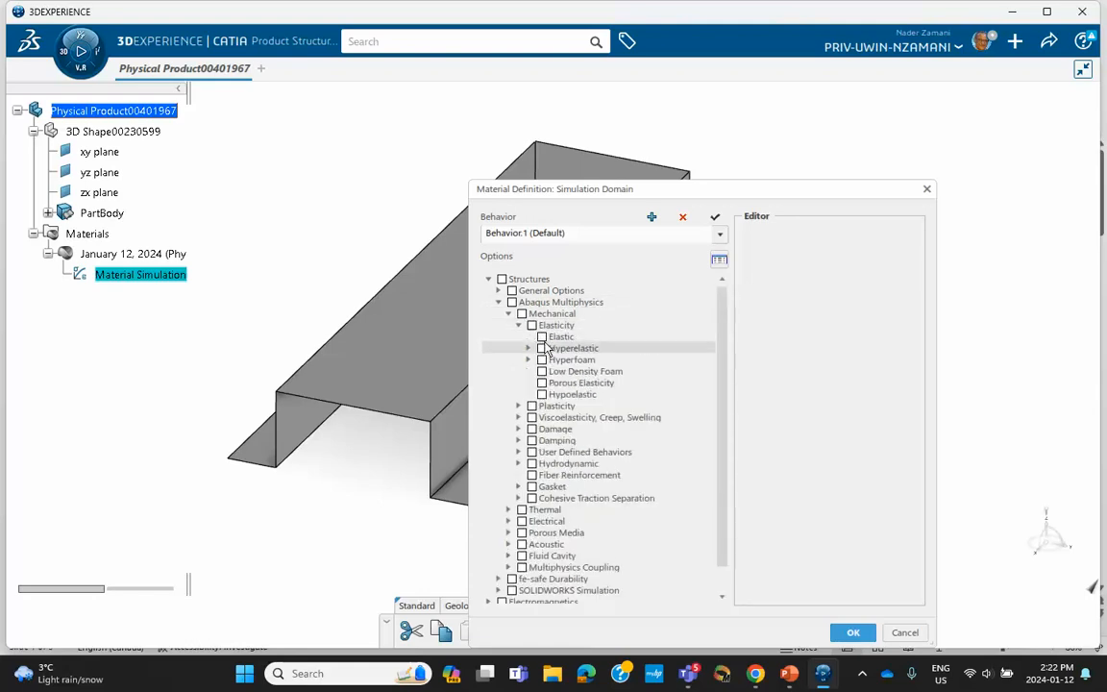
{"action": "left_click", "coordinate": [542, 348]}
{"action": "left_click", "coordinate": [542, 337]}
{"action": "left_click", "coordinate": [543, 349]}
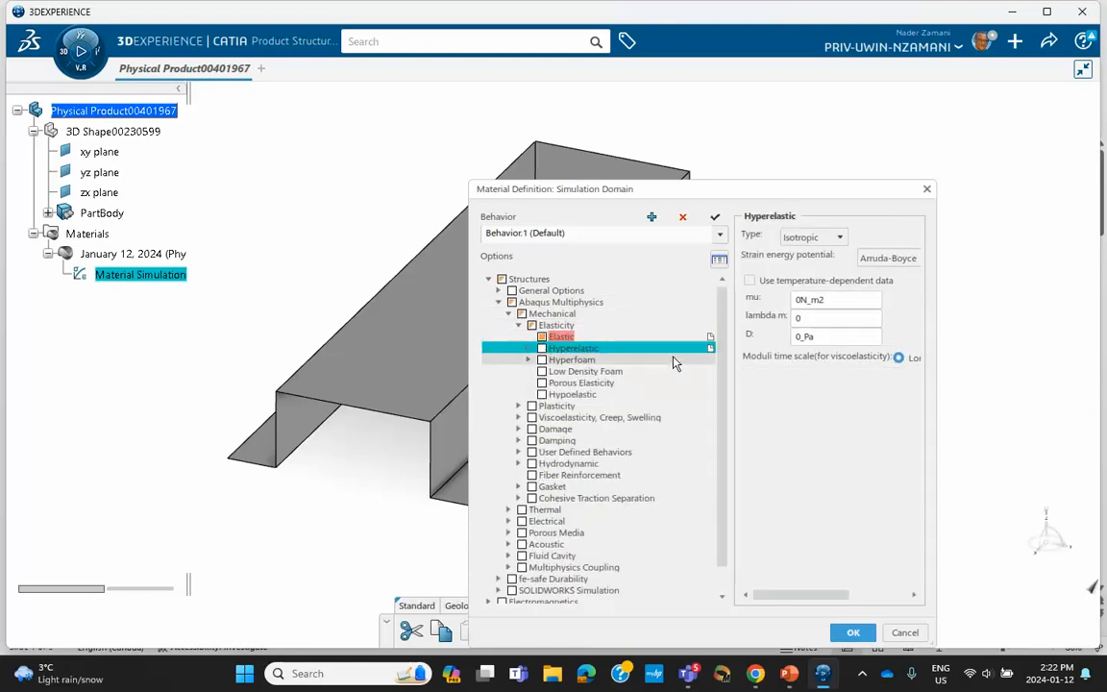
{"action": "left_click", "coordinate": [561, 336]}
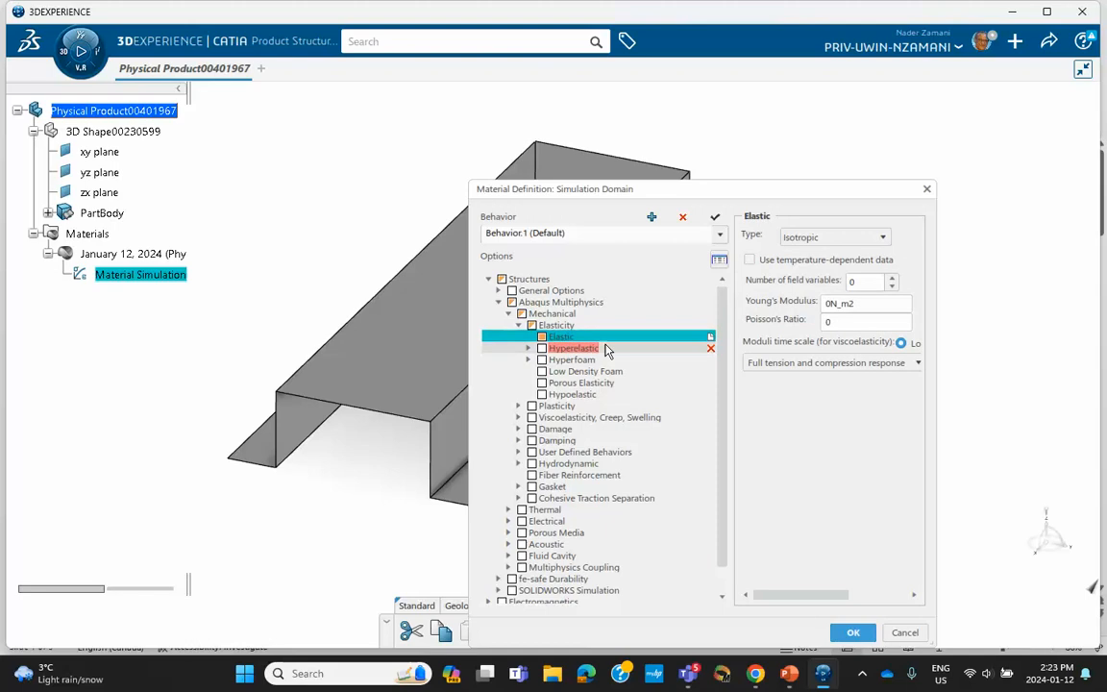
{"action": "left_click", "coordinate": [708, 349]}
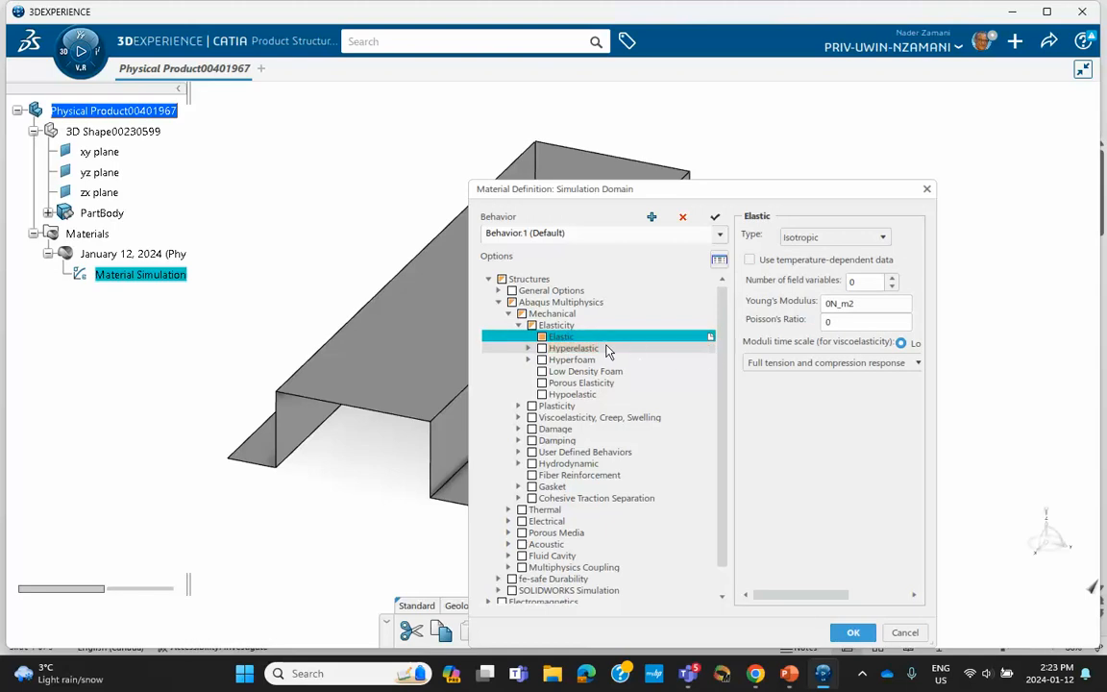
- Set the elastic Young's modulus to 2.08e+011 N_m2 and Poisson's ratio to 0.3, and accept the material definition
{"action": "left_click", "coordinate": [855, 304]}
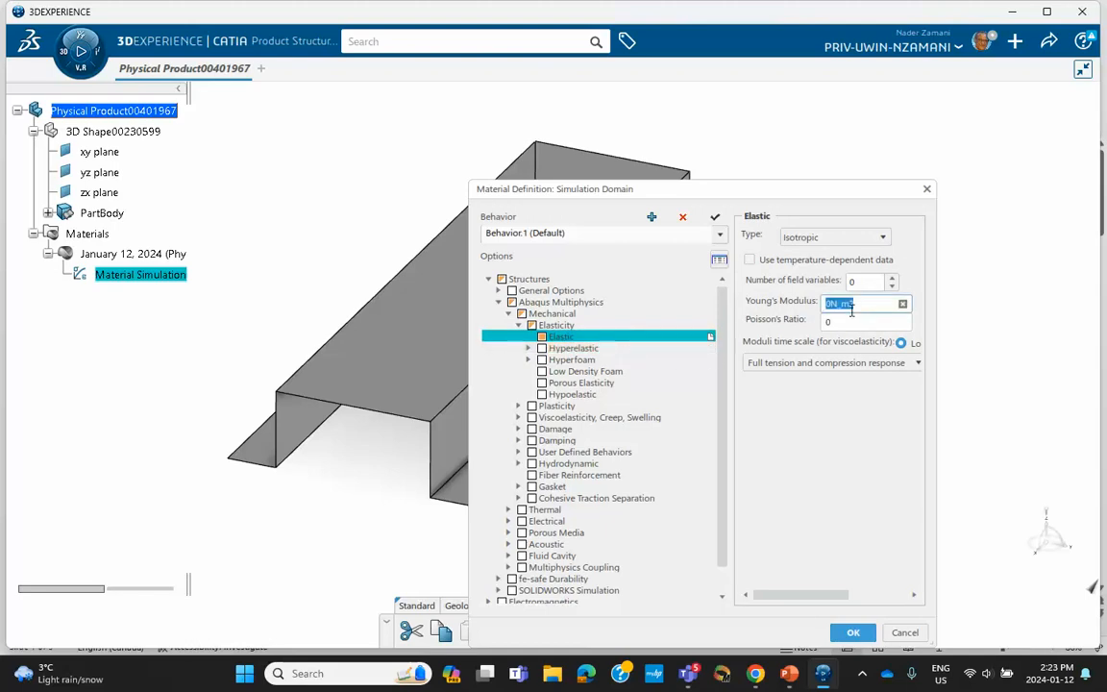
{"action": "type", "text": "2.08e+011"}
{"action": "left_click", "coordinate": [848, 323]}
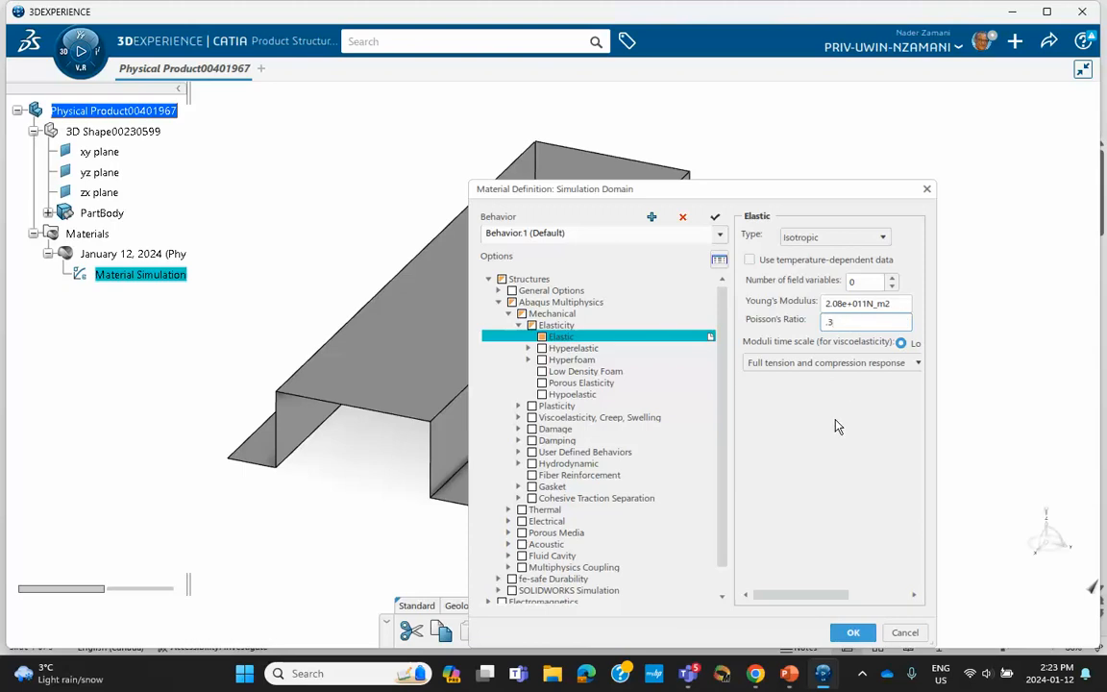
{"action": "type", "text": ".3"}
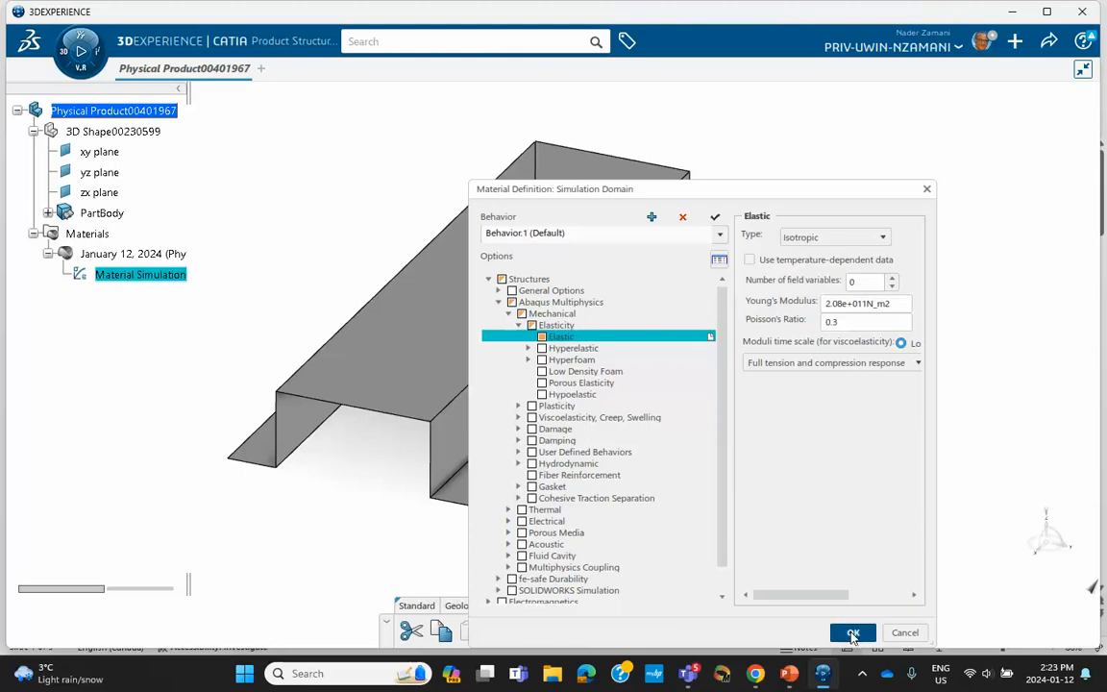
{"action": "left_click", "coordinate": [853, 632]}
{"action": "left_click", "coordinate": [810, 461]}
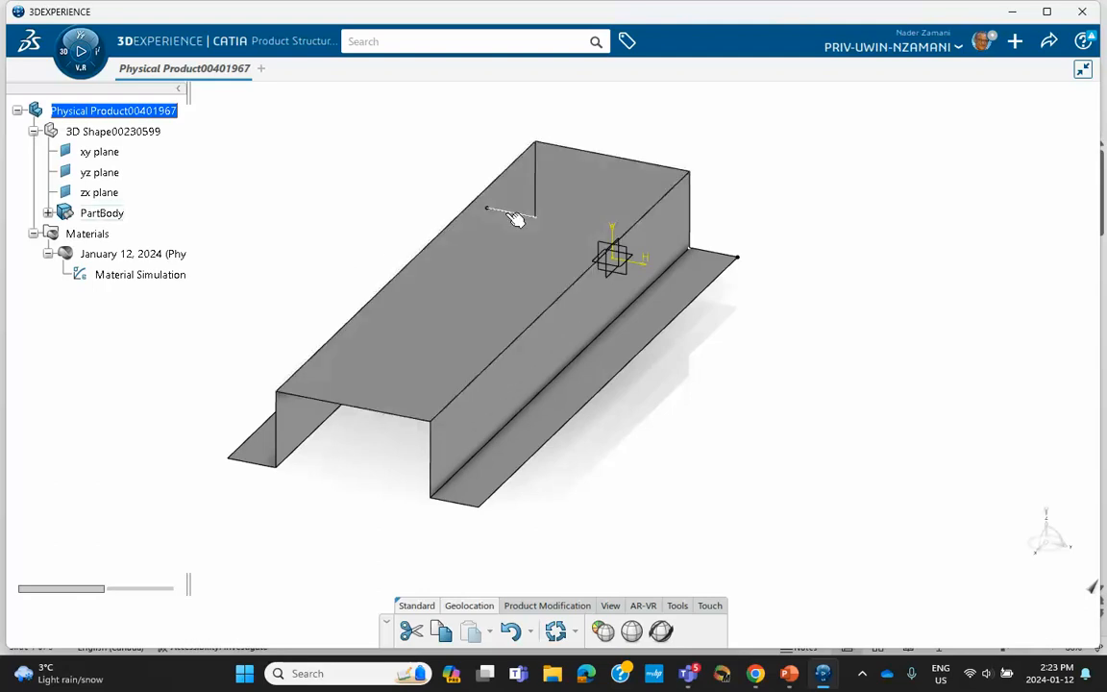
- Hide Sketch.1 in the PartBody
{"action": "left_click", "coordinate": [48, 212]}
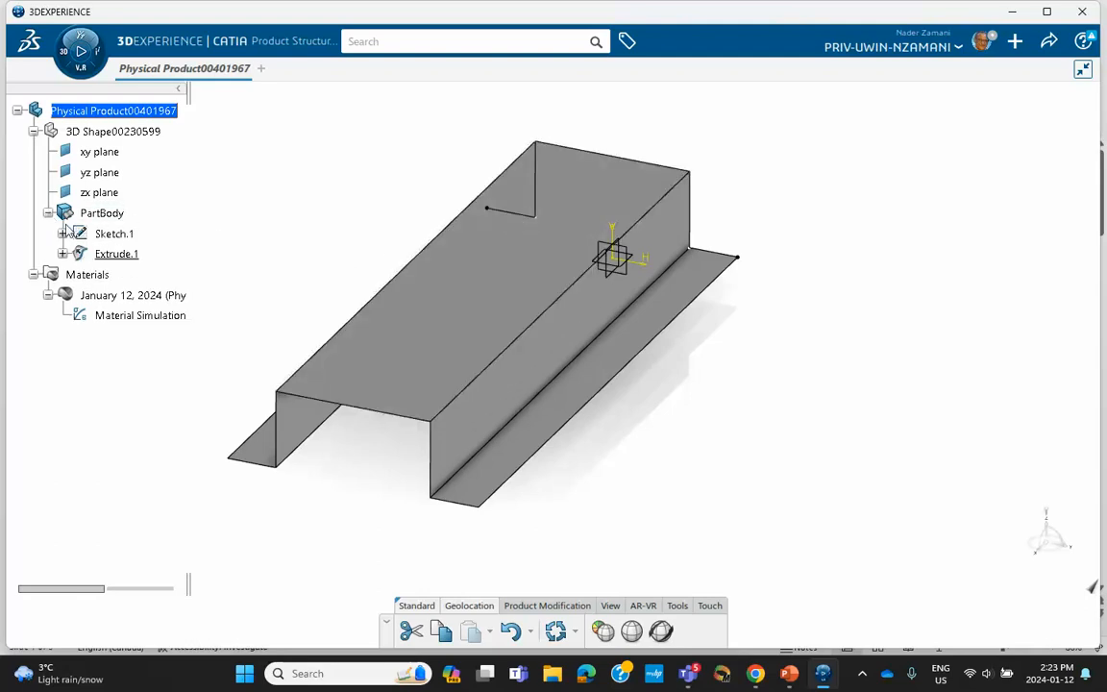
{"action": "right_click", "coordinate": [117, 234]}
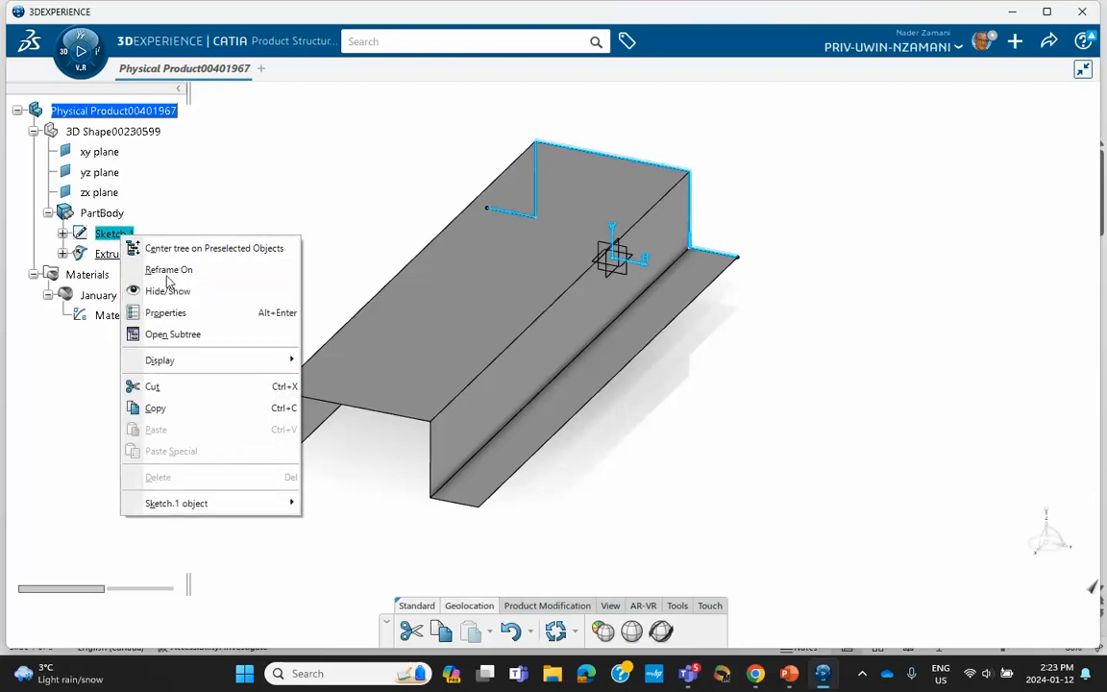
{"action": "left_click", "coordinate": [159, 290]}
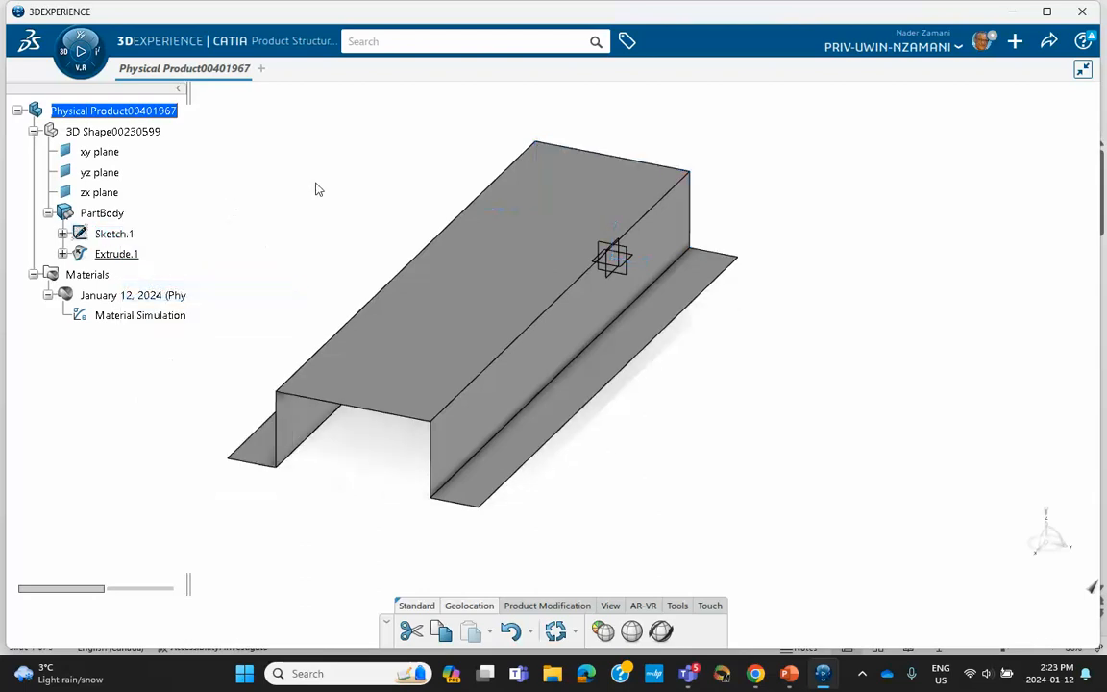
- Switch to the Structural Model Creation app and create an empty FEM for the product
{"action": "left_click", "coordinate": [62, 58]}
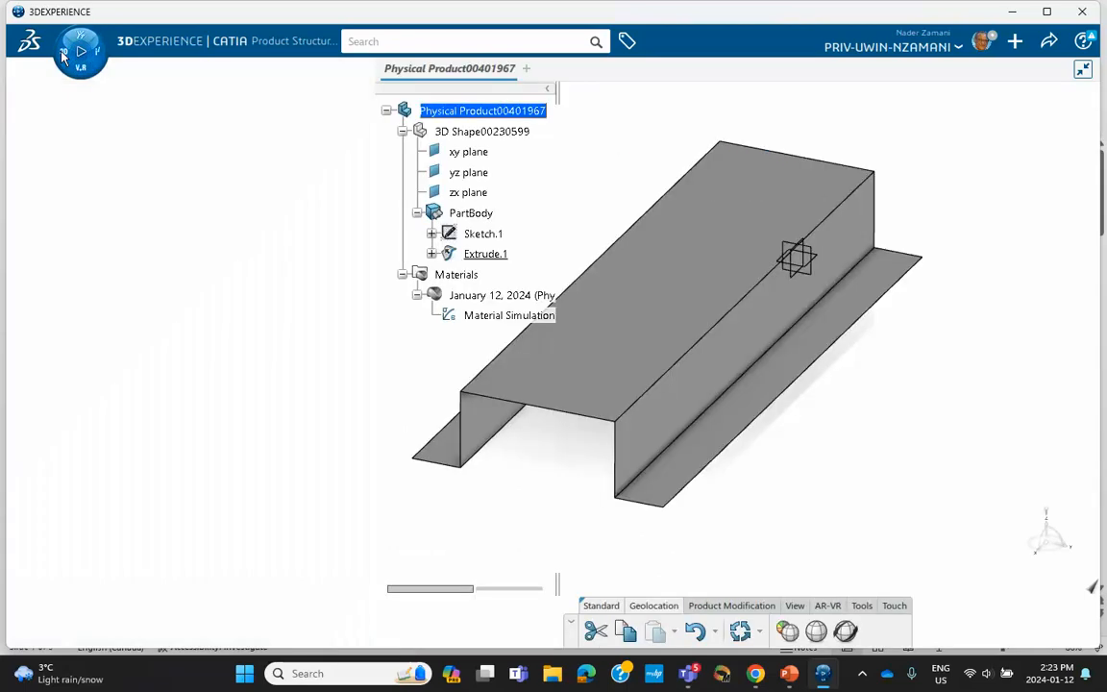
{"action": "scroll", "coordinate": [125, 420], "scroll_direction": "down", "scroll_amount": 2}
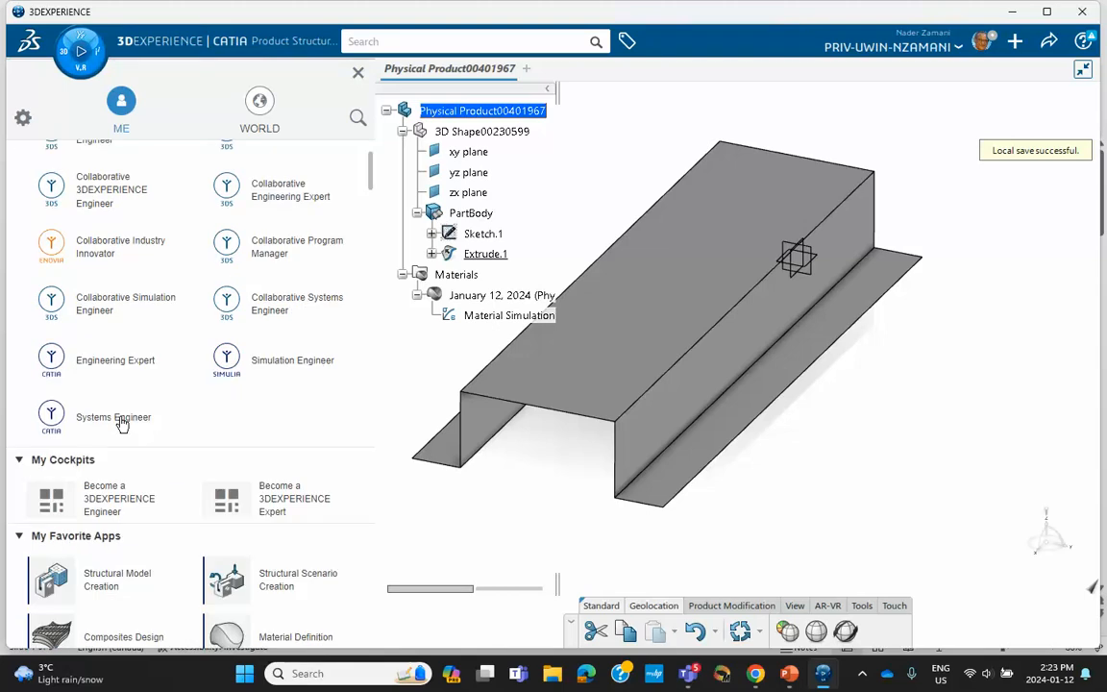
{"action": "left_click", "coordinate": [111, 578]}
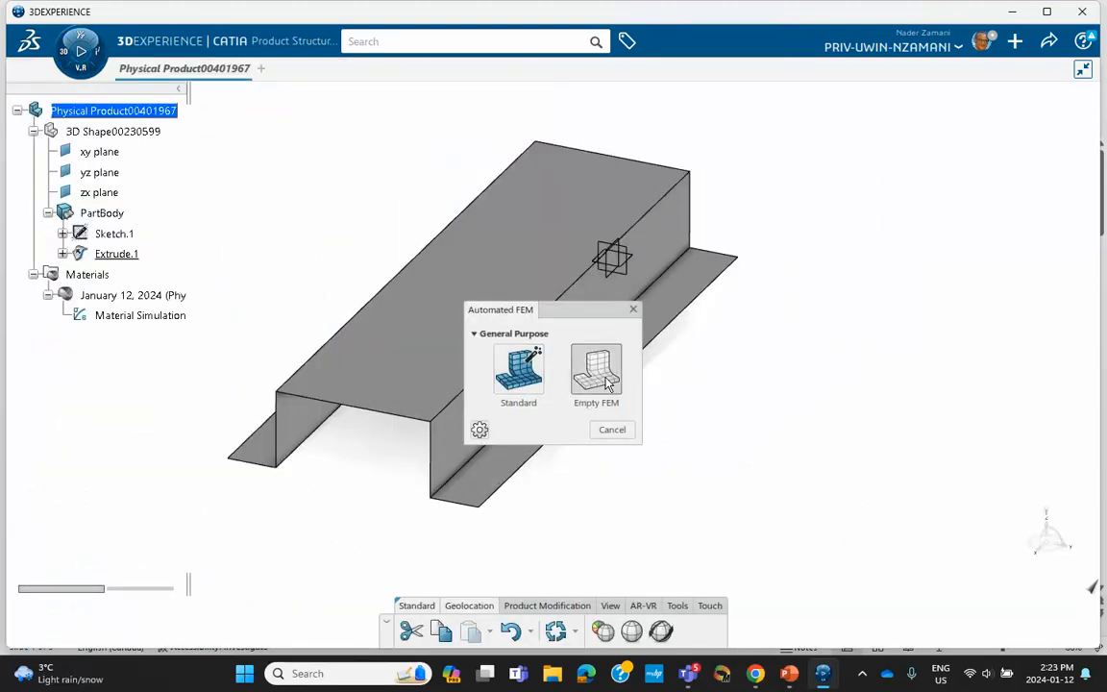
{"action": "left_click", "coordinate": [600, 374]}
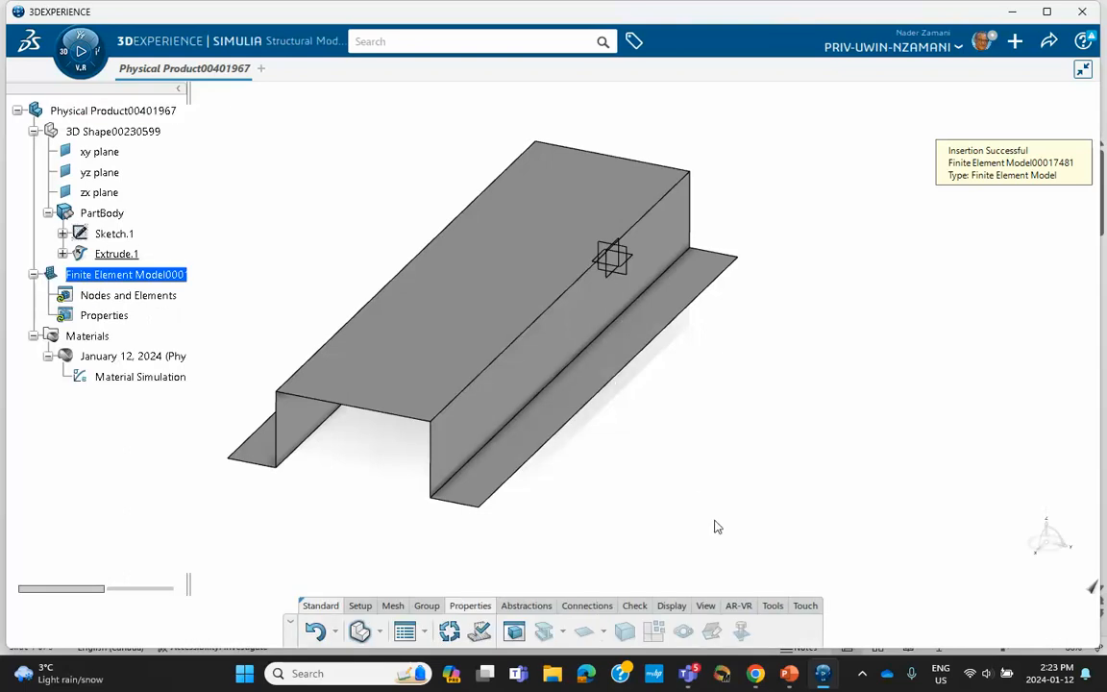
- Create a Surface Quad Mesh on the PartBody with a 2 mm mesh size and linear elements, and generate it
{"action": "left_click", "coordinate": [393, 606]}
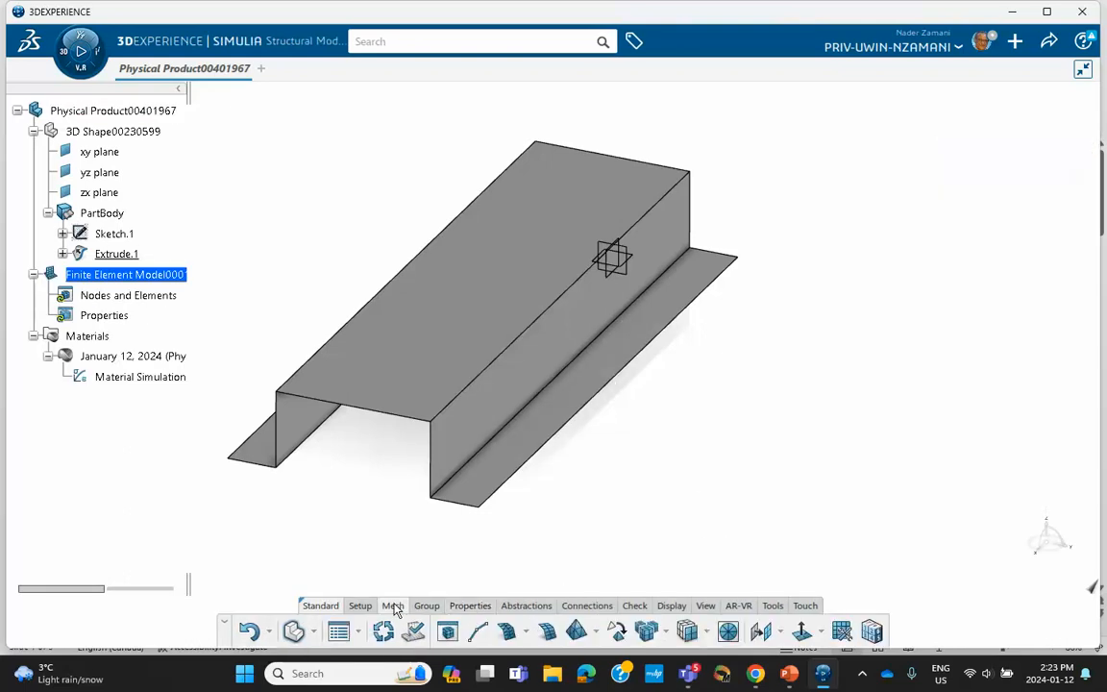
{"action": "left_click", "coordinate": [547, 631]}
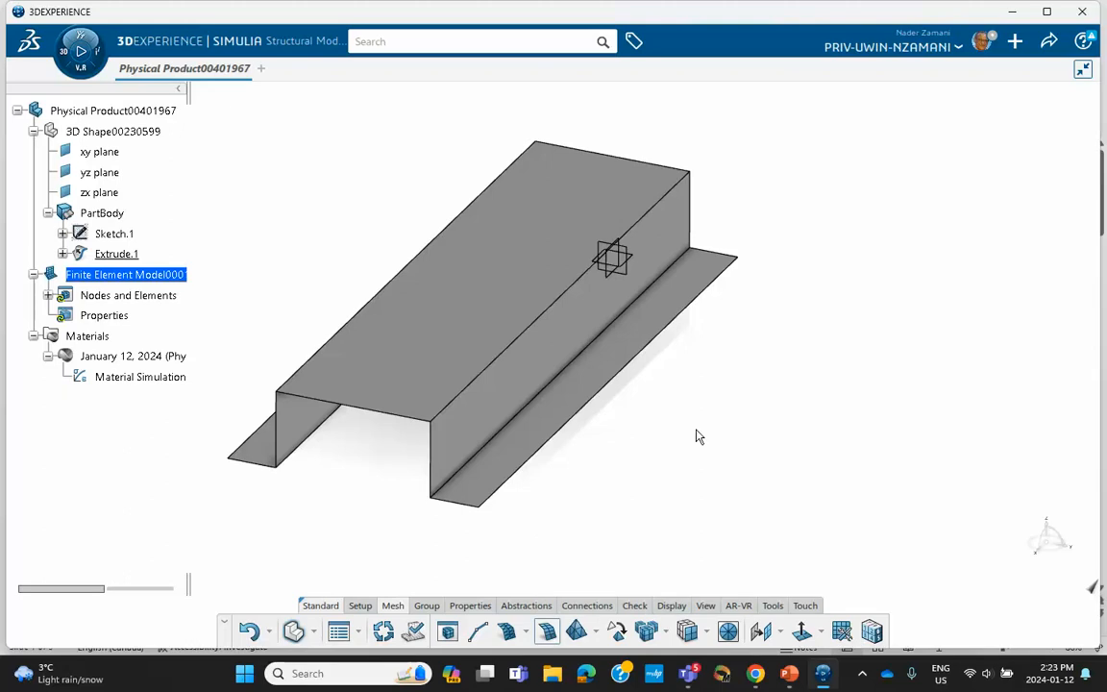
{"action": "left_click", "coordinate": [413, 349]}
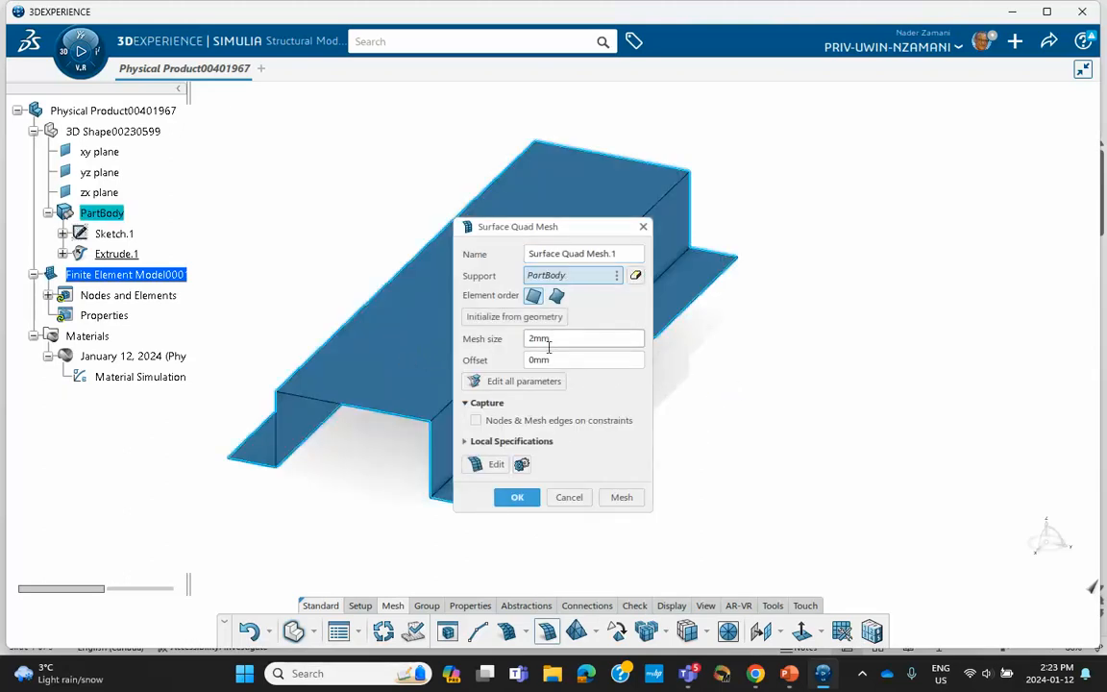
{"action": "left_click", "coordinate": [621, 497]}
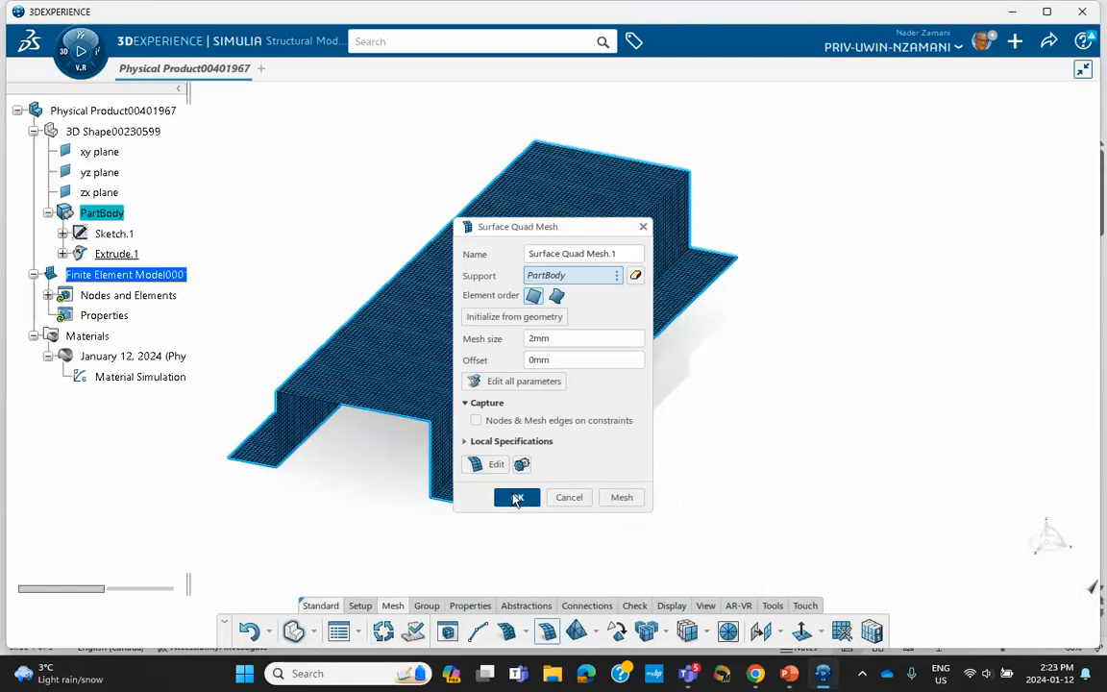
{"action": "left_click", "coordinate": [517, 497]}
- Define a shell section on the meshed Extrude.1 surface with a uniform thickness of 2 mm
{"action": "middle_click_drag", "start_coordinate": [574, 451], "coordinate": [647, 344]}
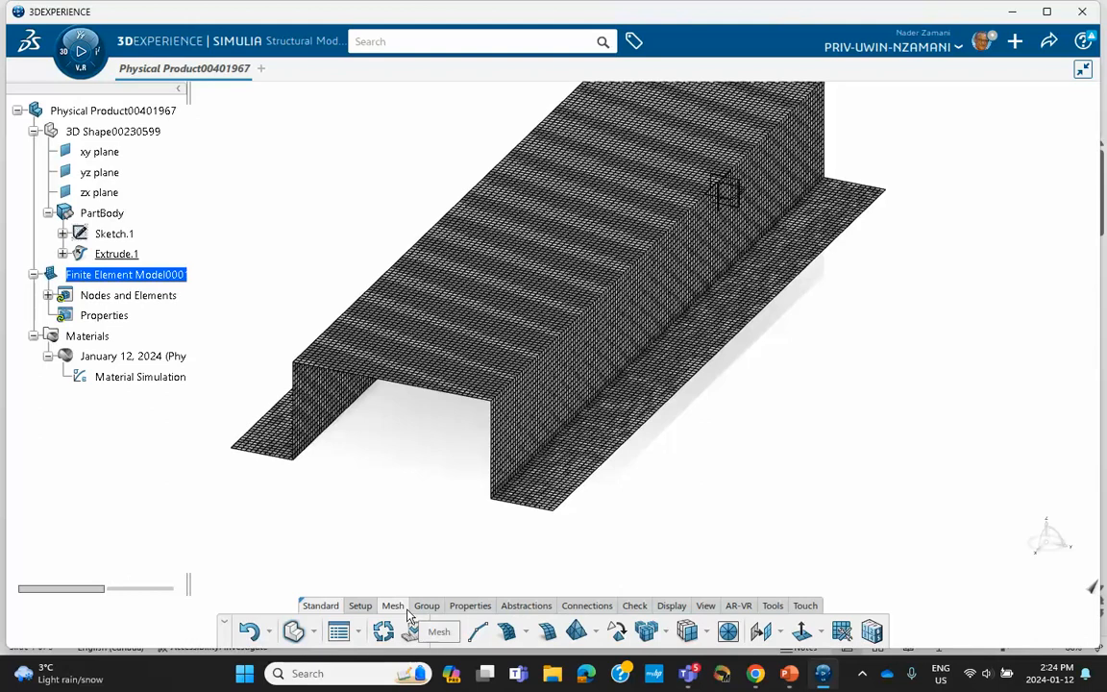
{"action": "left_click", "coordinate": [470, 606]}
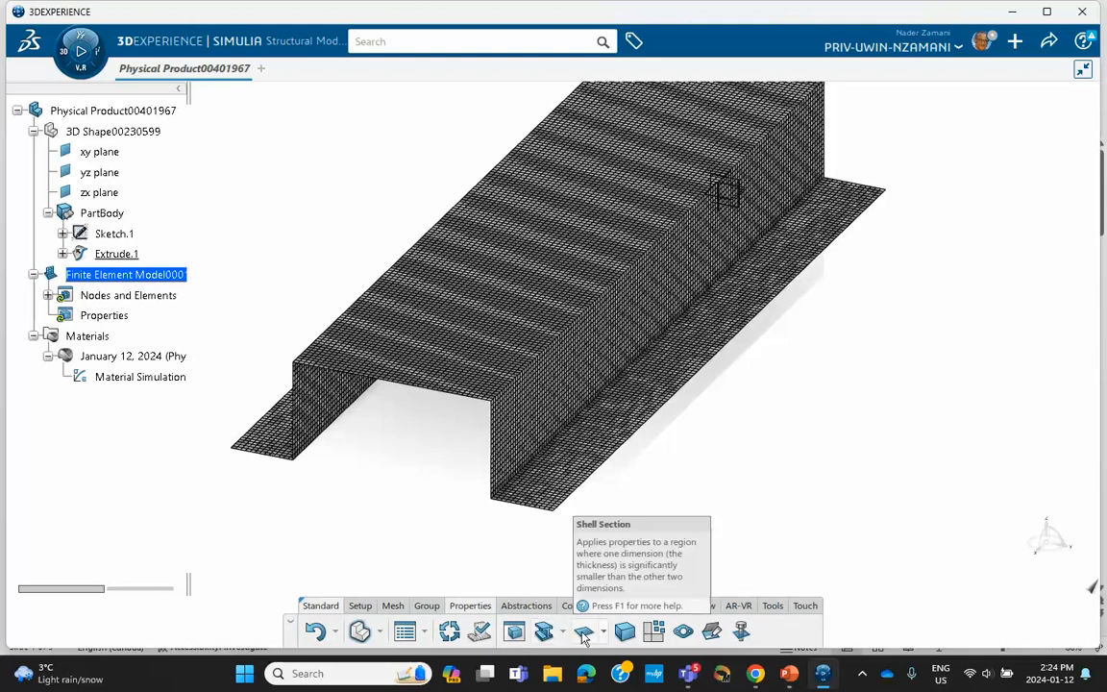
{"action": "left_click", "coordinate": [583, 631]}
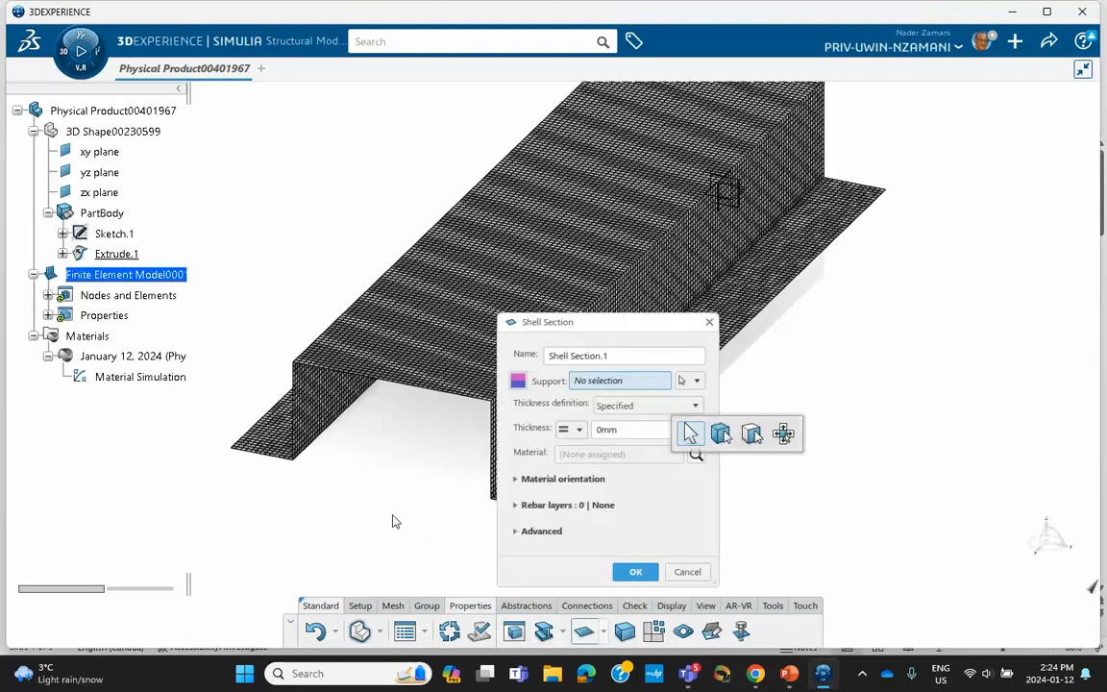
{"action": "left_click", "coordinate": [440, 315]}
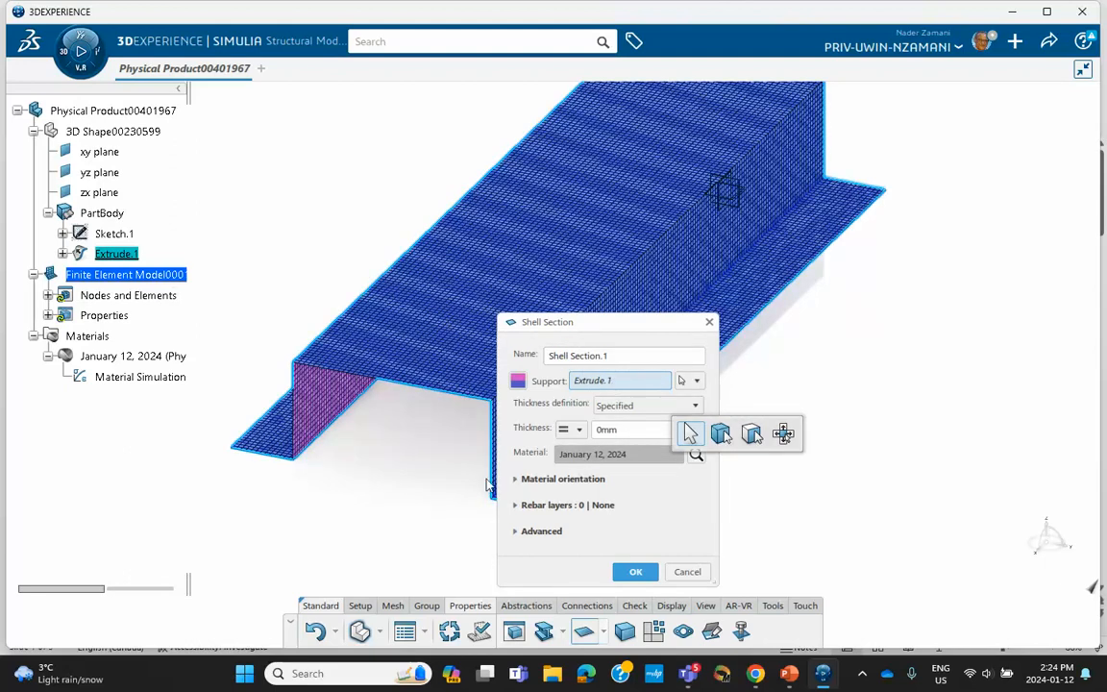
{"action": "left_click", "coordinate": [623, 431]}
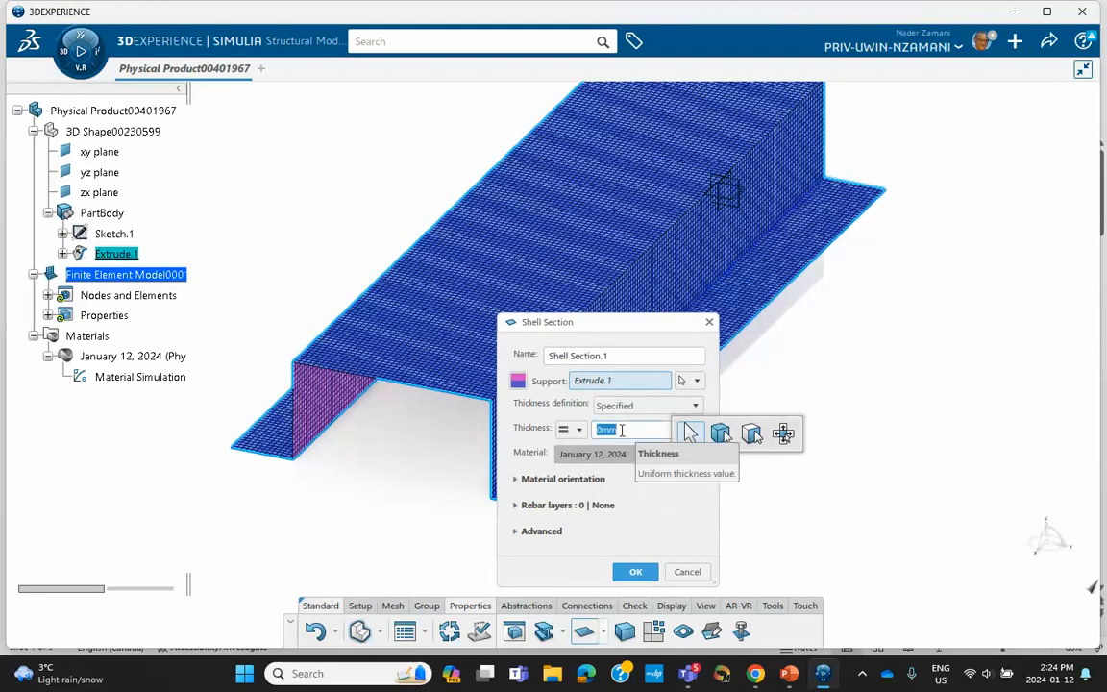
{"action": "type", "text": "2"}
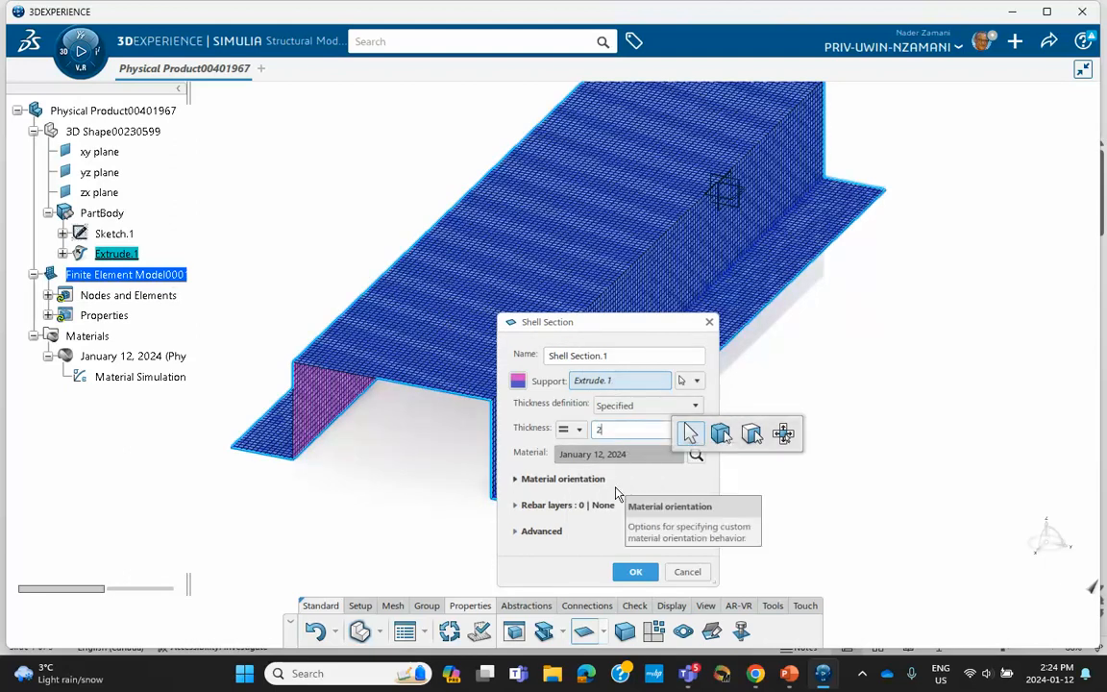
- Review the advanced offset definition options, keep the offset at None, and accept the shell section
{"action": "left_click", "coordinate": [524, 531]}
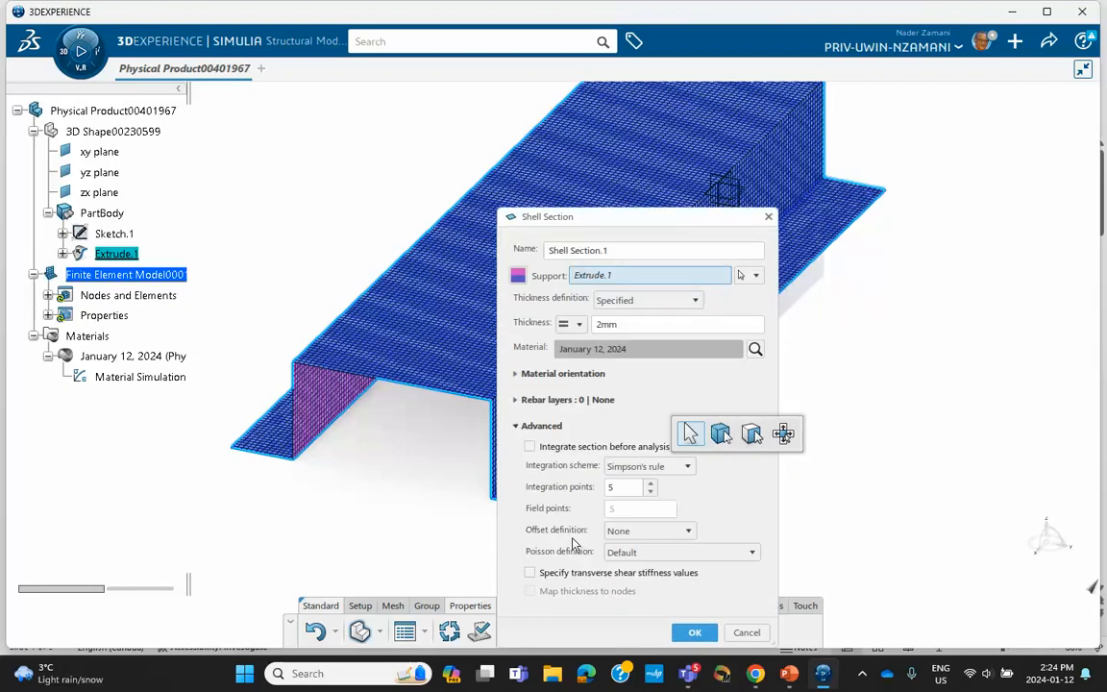
{"action": "left_click", "coordinate": [624, 532]}
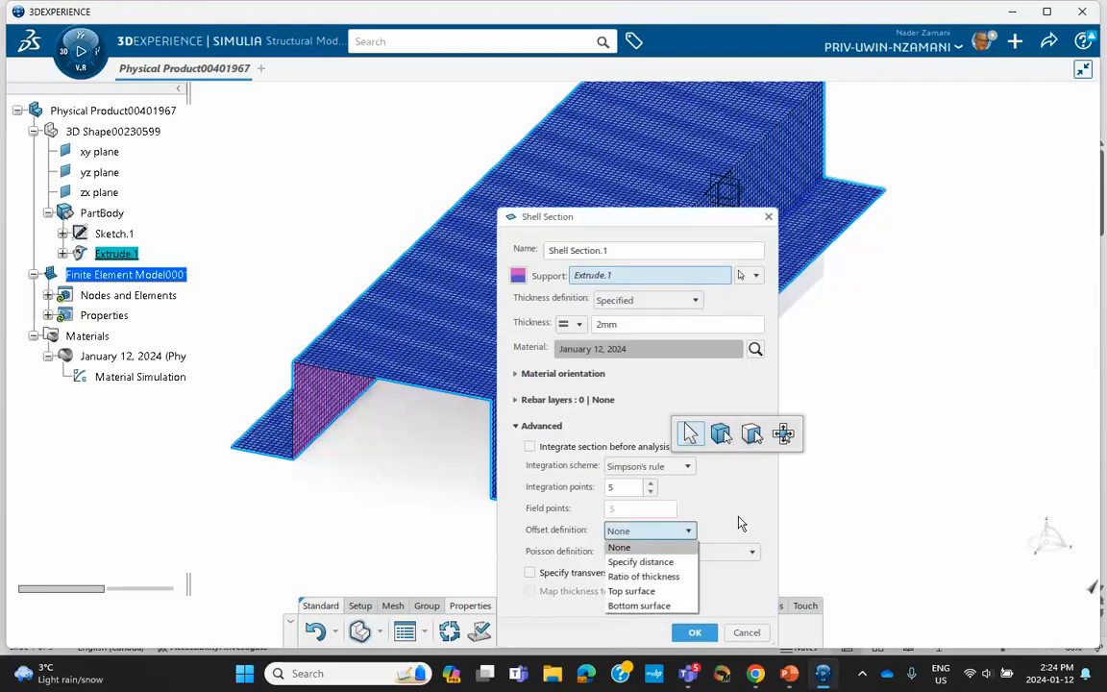
{"action": "left_click", "coordinate": [740, 523]}
{"action": "left_click", "coordinate": [661, 533]}
{"action": "left_click", "coordinate": [672, 544]}
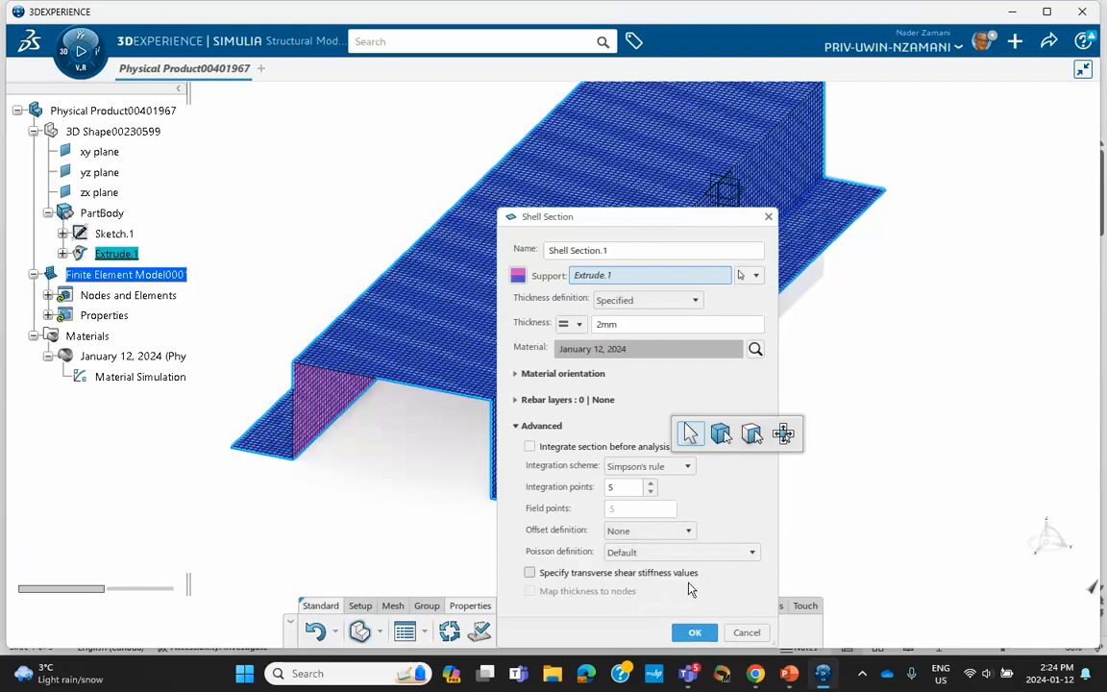
{"action": "left_click", "coordinate": [695, 633]}
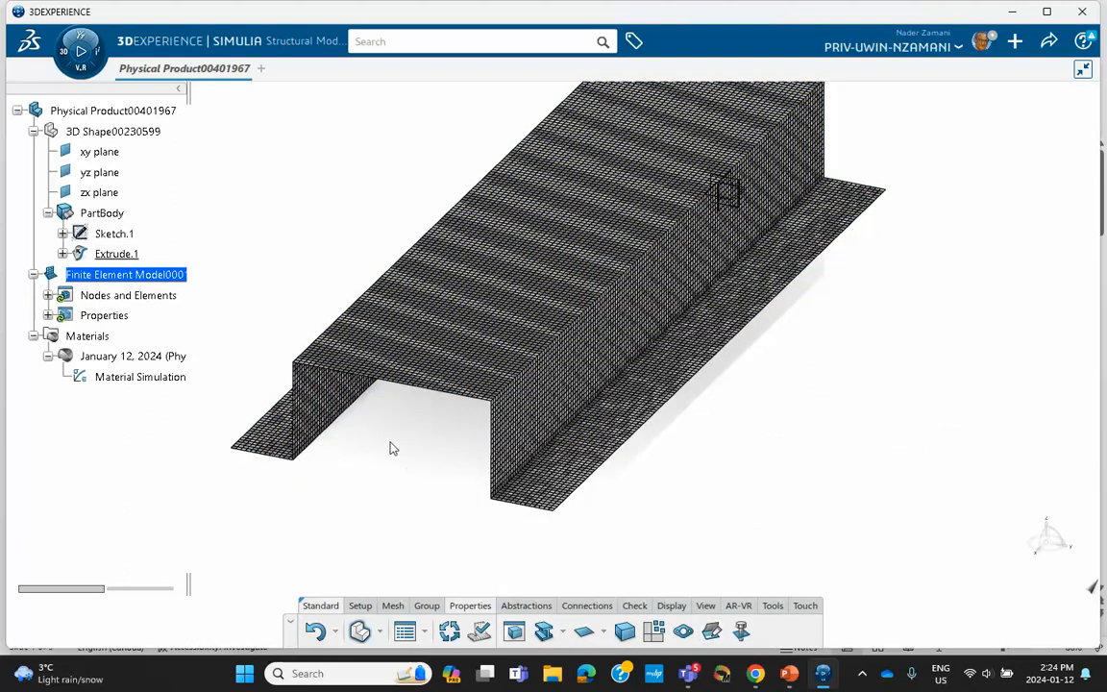
- Switch to the Structural Scenario Creation app and initialize a Structural simulation that uses the product's existing finite element model
{"action": "left_click", "coordinate": [81, 38]}
{"action": "scroll", "coordinate": [151, 195], "scroll_direction": "down", "scroll_amount": 10}
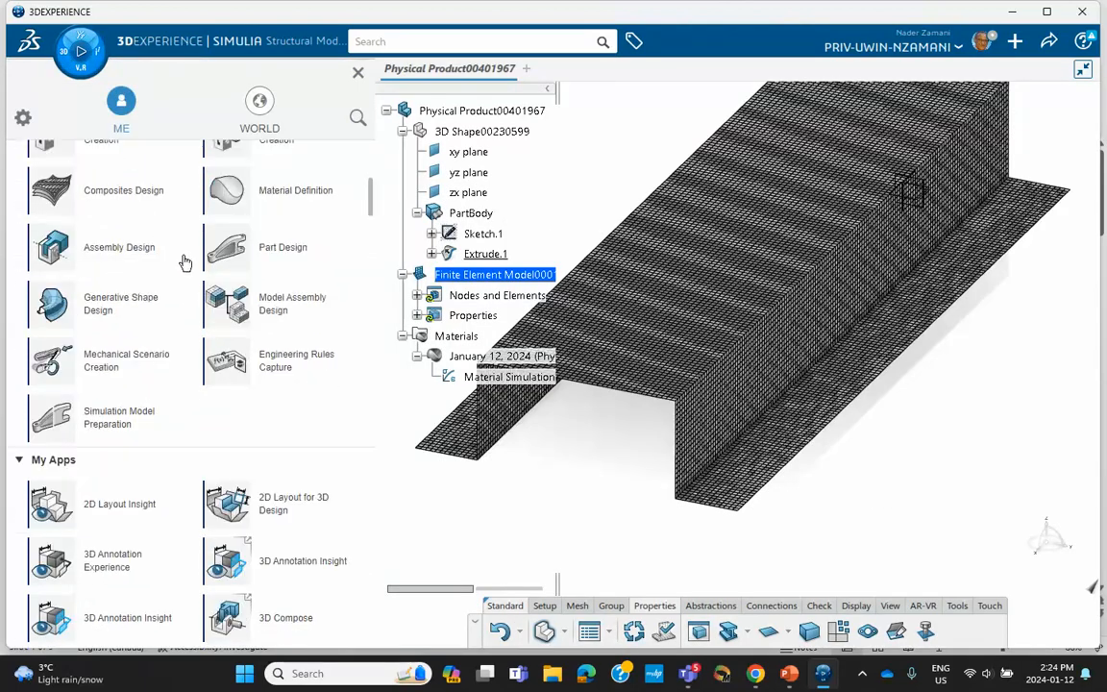
{"action": "scroll", "coordinate": [185, 262], "scroll_direction": "down", "scroll_amount": 2}
{"action": "scroll", "coordinate": [255, 279], "scroll_direction": "up", "scroll_amount": 6}
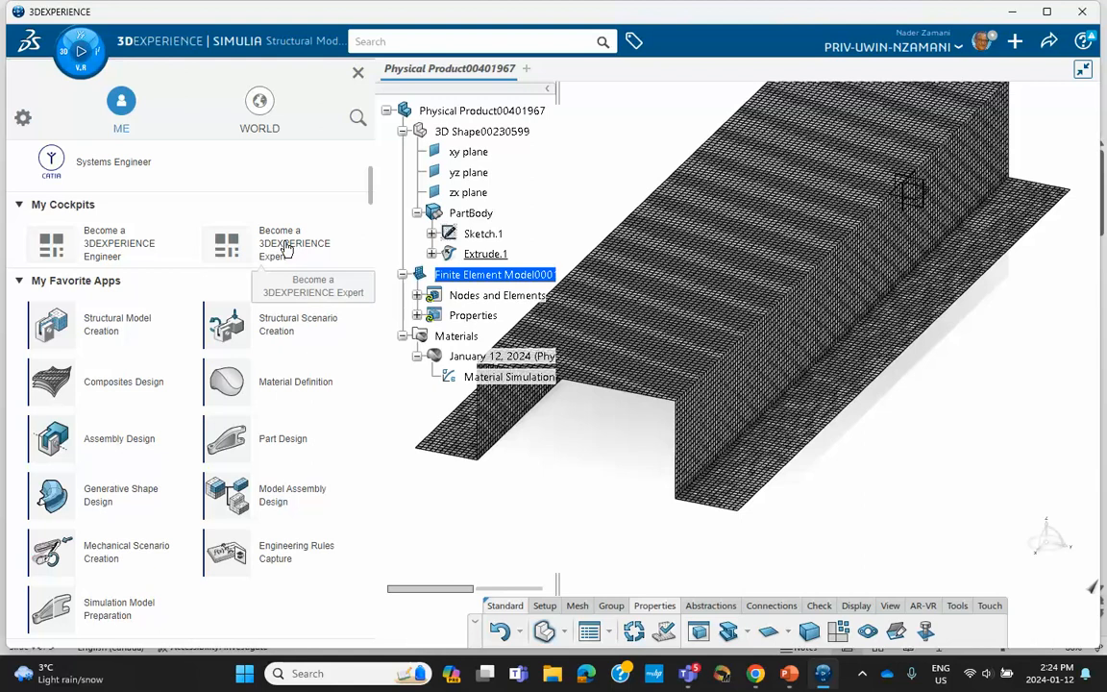
{"action": "scroll", "coordinate": [278, 269], "scroll_direction": "up", "scroll_amount": 1}
{"action": "left_click", "coordinate": [288, 390]}
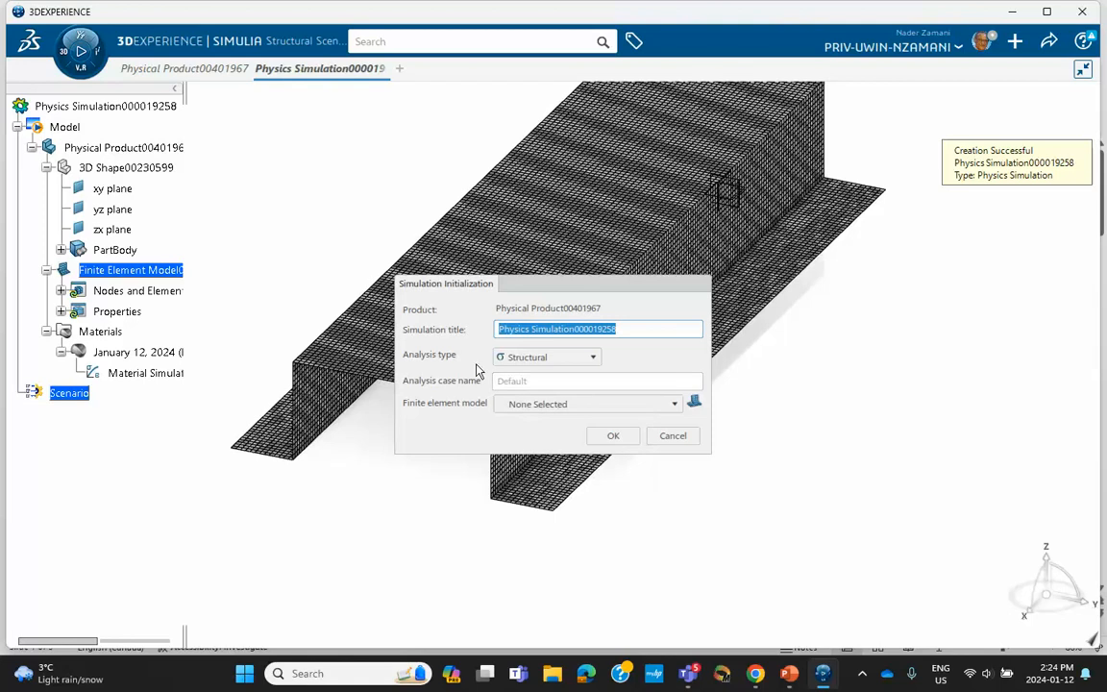
{"action": "left_click", "coordinate": [537, 405]}
{"action": "left_click", "coordinate": [550, 436]}
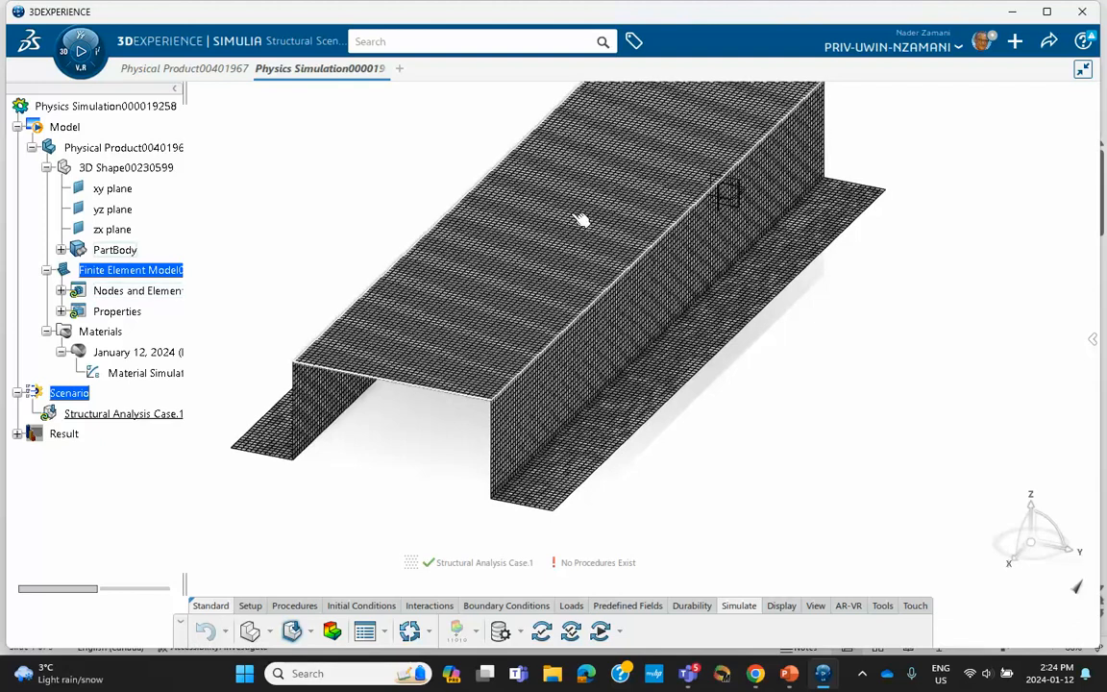
- Hide the FE Models with the Visibility Manager so only the geometry is displayed, and collapse the manager
{"action": "right_click", "coordinate": [837, 334]}
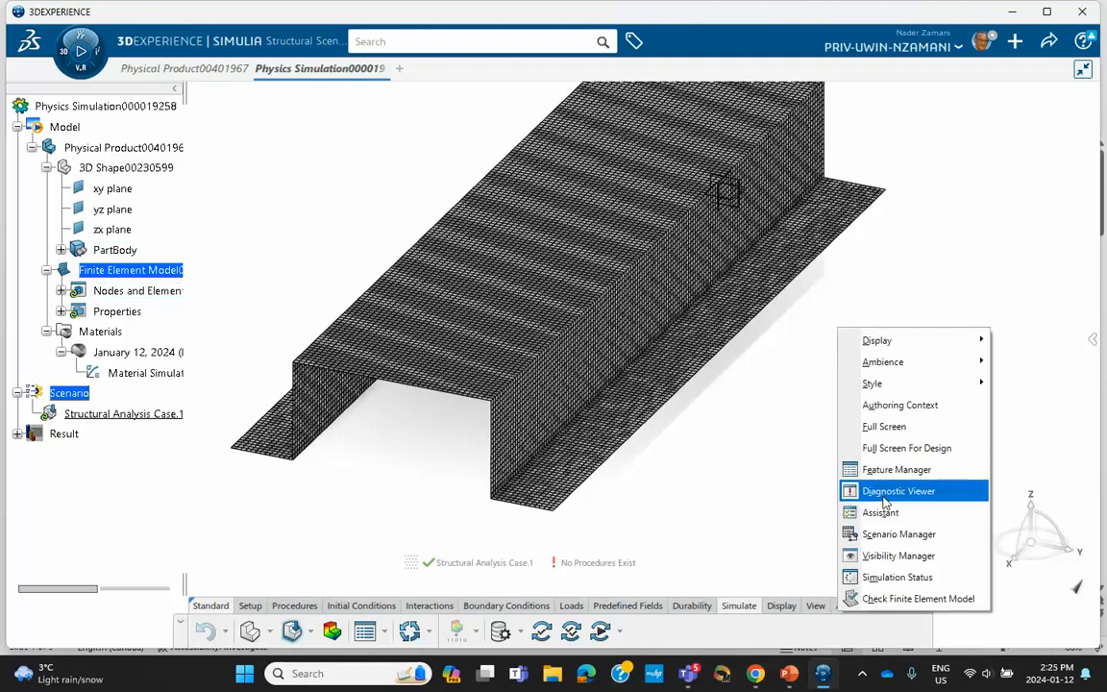
{"action": "left_click", "coordinate": [882, 556]}
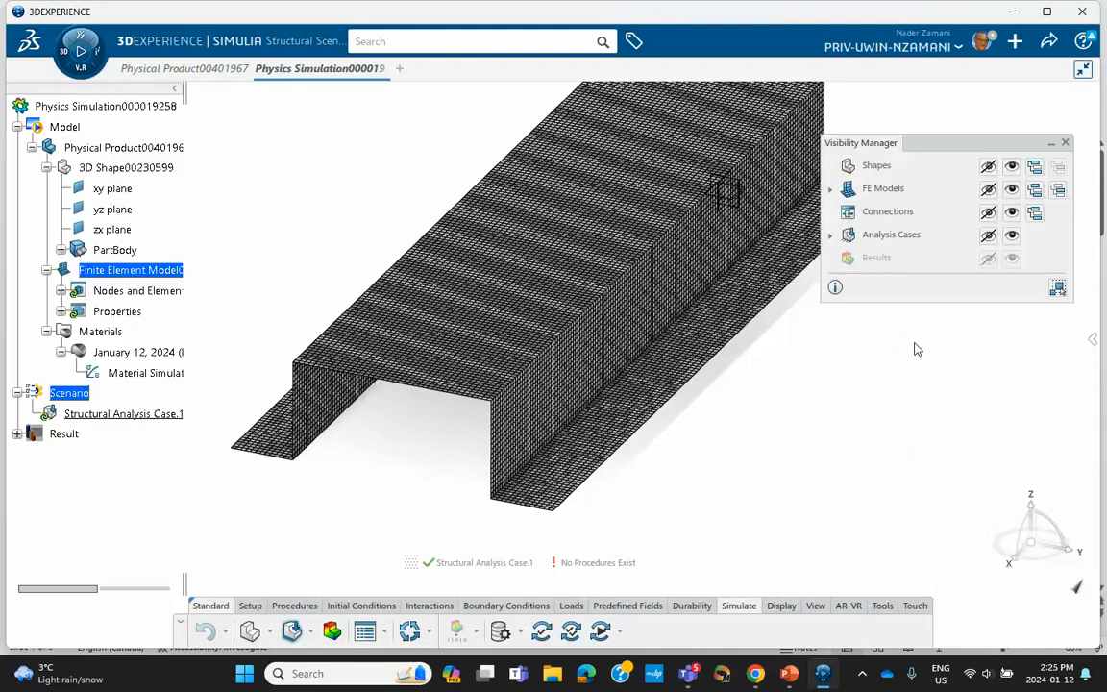
{"action": "left_click", "coordinate": [989, 191]}
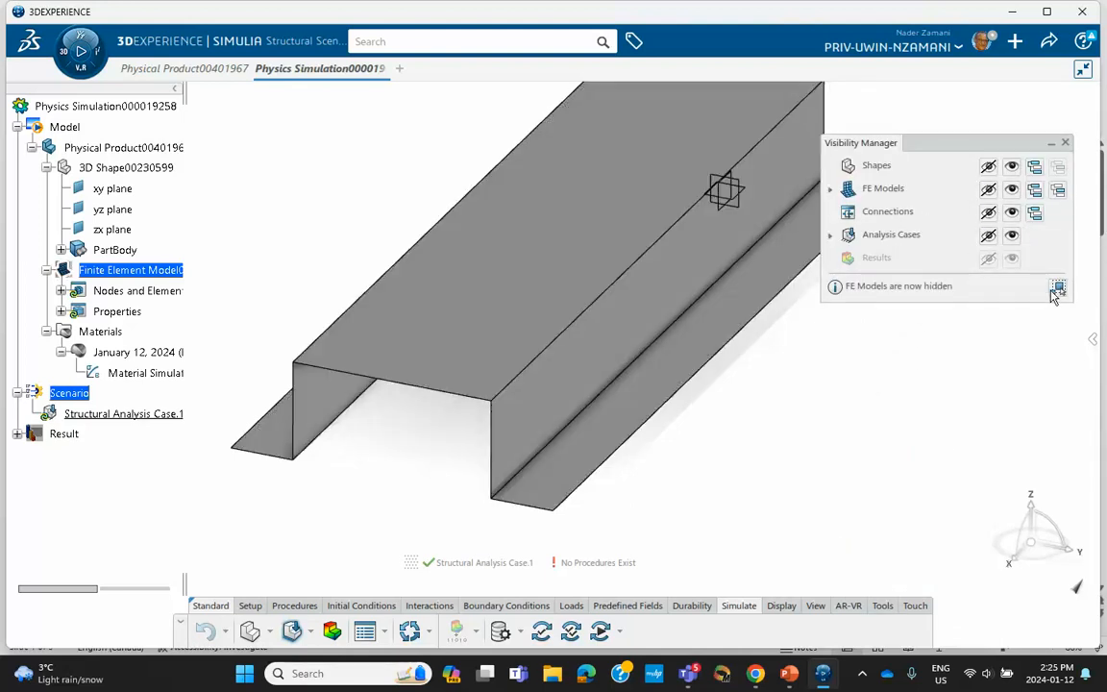
{"action": "left_click_drag", "start_coordinate": [980, 149], "coordinate": [981, 151]}
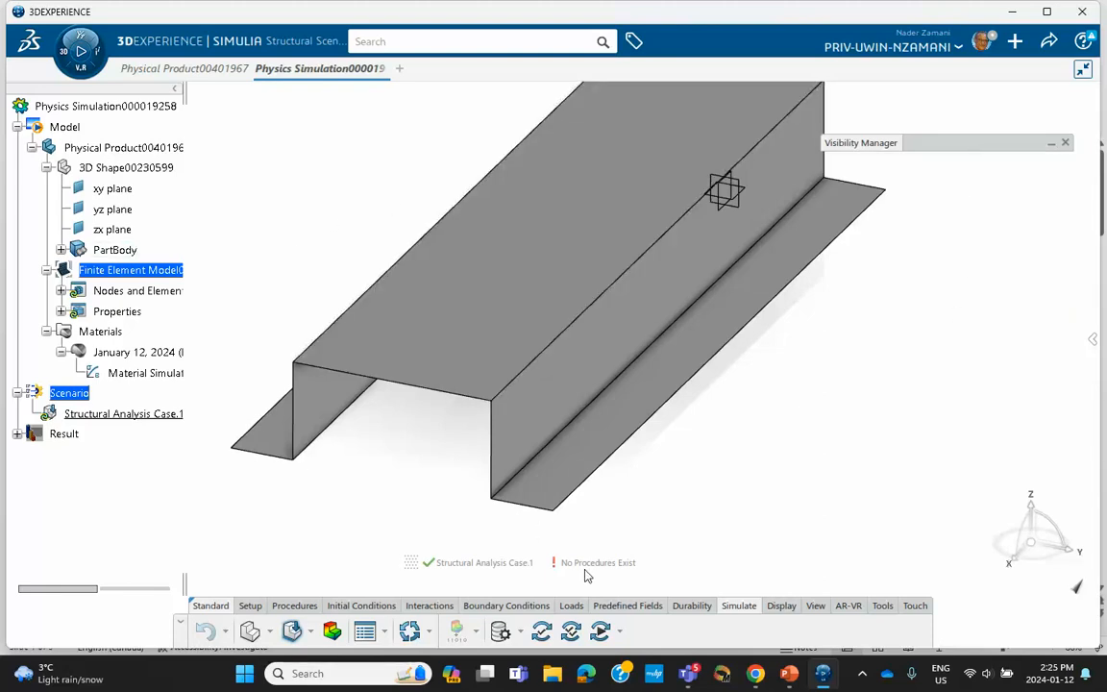
- Create a Buckle Step, consulting slide 3 of the PowerPoint presentation for its settings, and set the maximum iterations to 100
{"action": "left_click", "coordinate": [291, 606]}
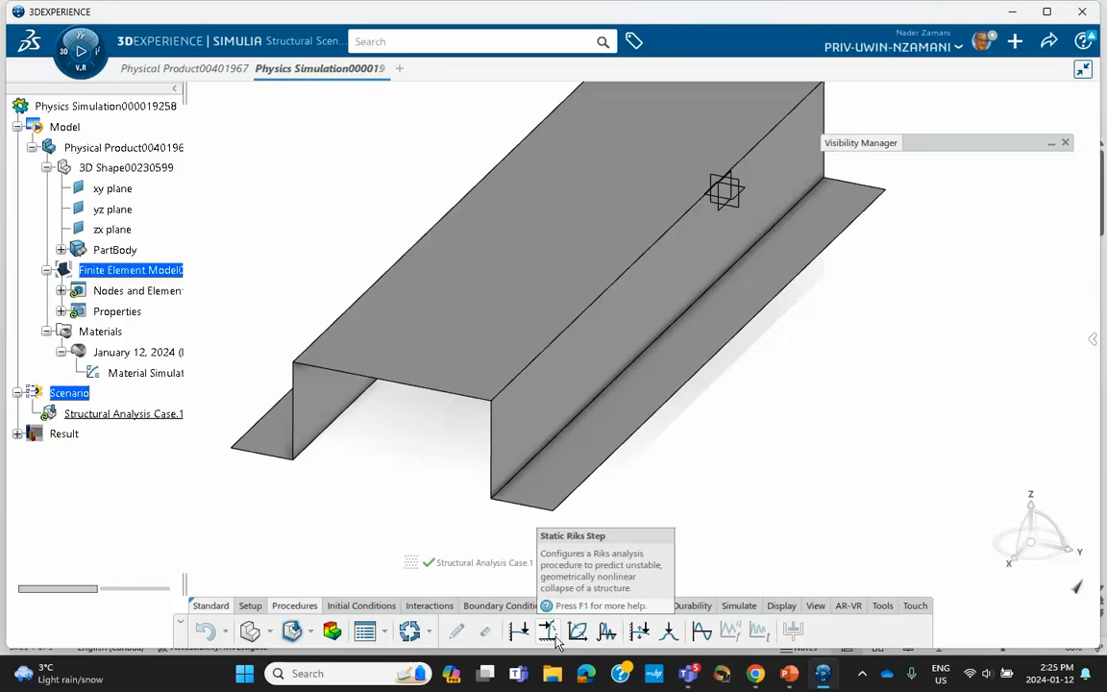
{"action": "left_click", "coordinate": [668, 632]}
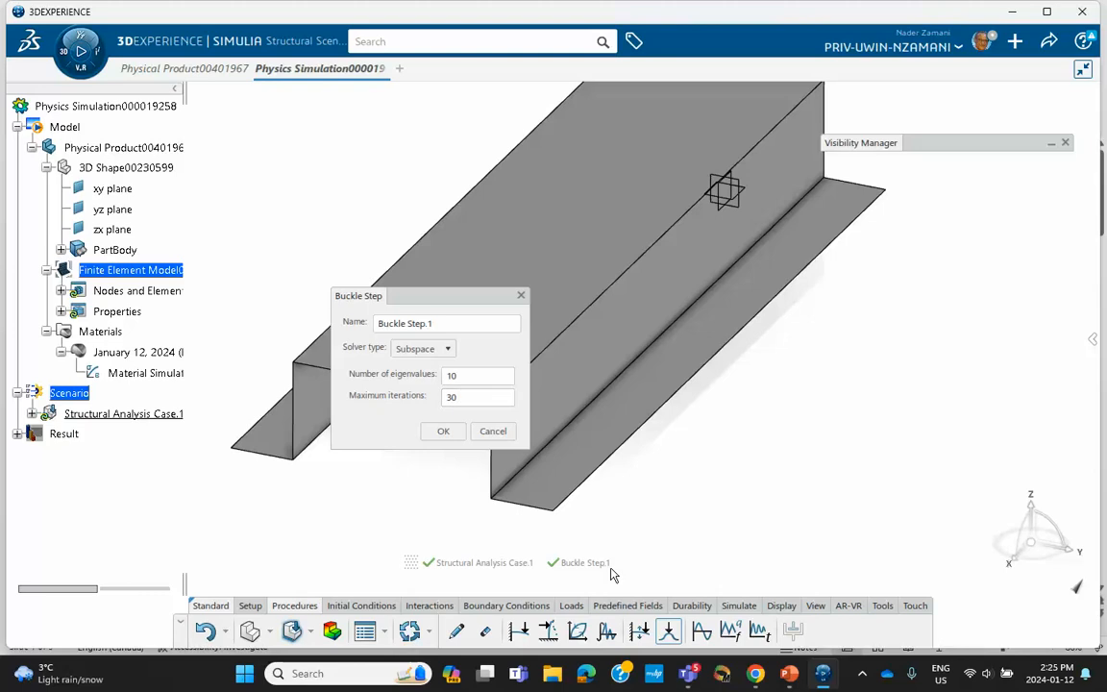
{"action": "left_click", "coordinate": [789, 674]}
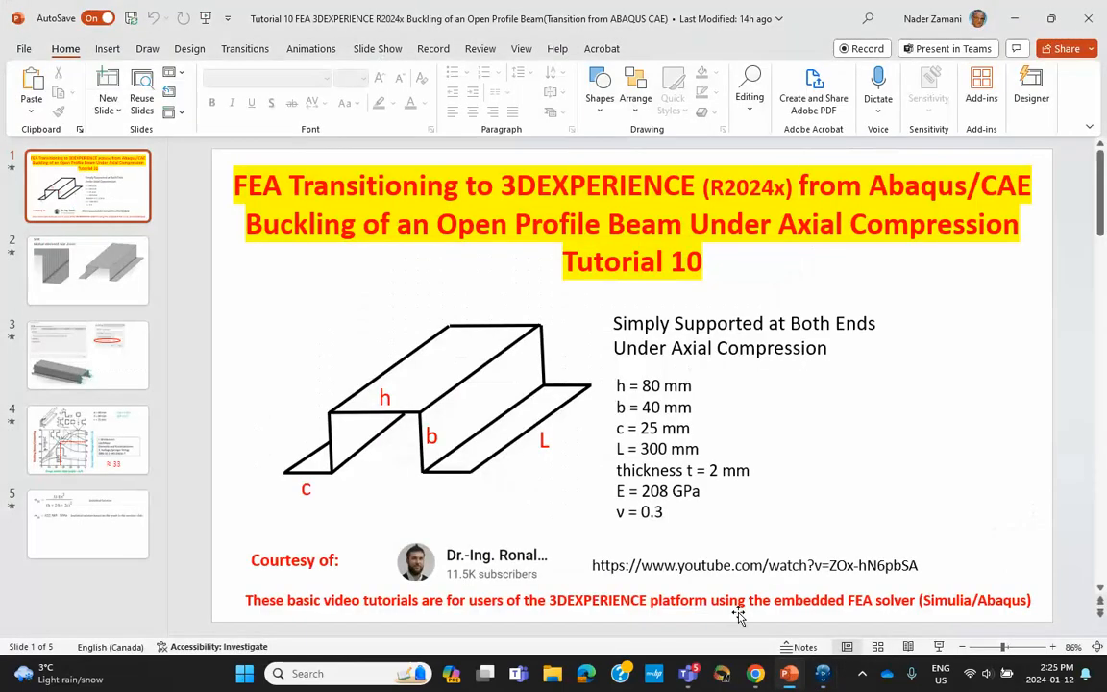
{"action": "left_click", "coordinate": [117, 362]}
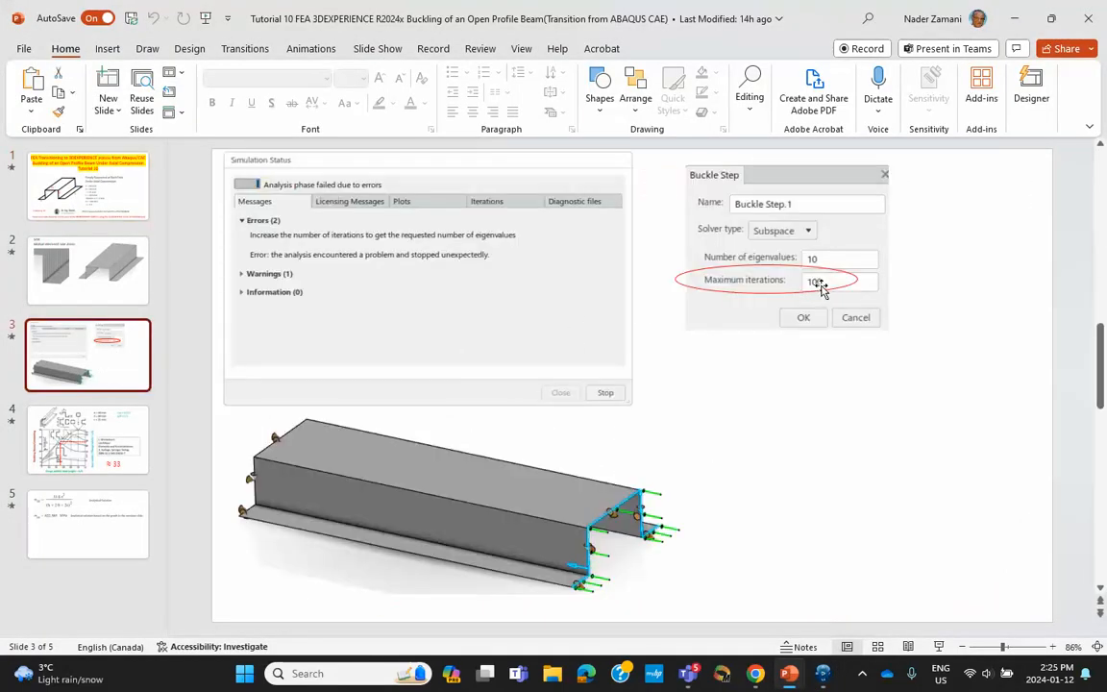
{"action": "left_click", "coordinate": [1018, 18]}
{"action": "left_click", "coordinate": [453, 398]}
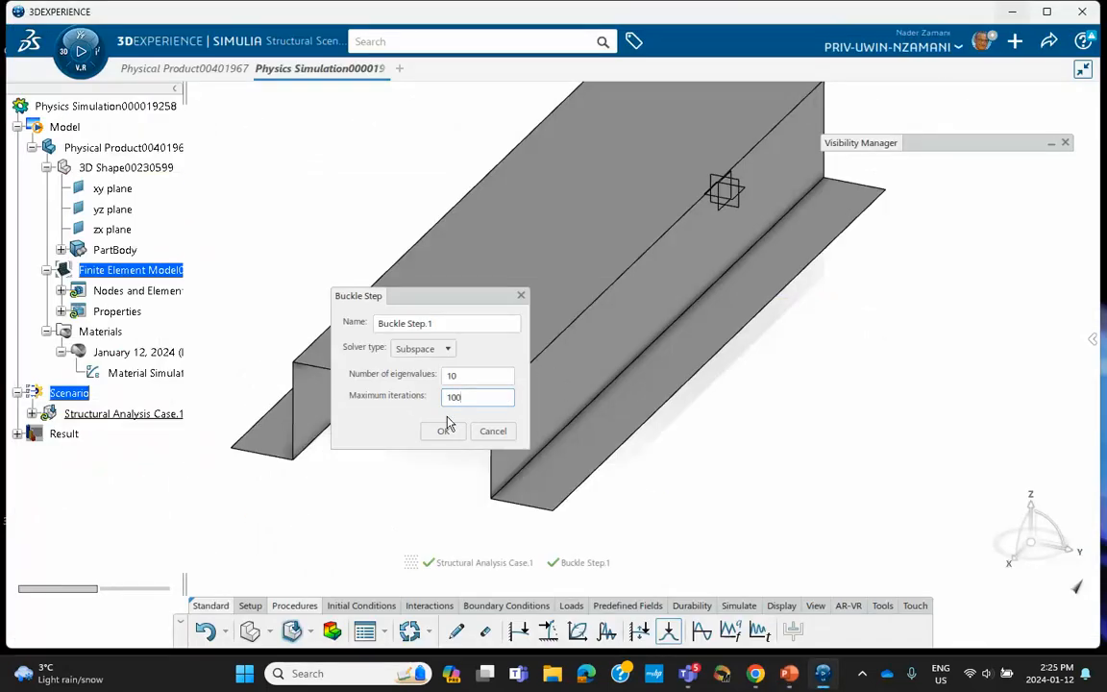
{"action": "left_click", "coordinate": [443, 431]}
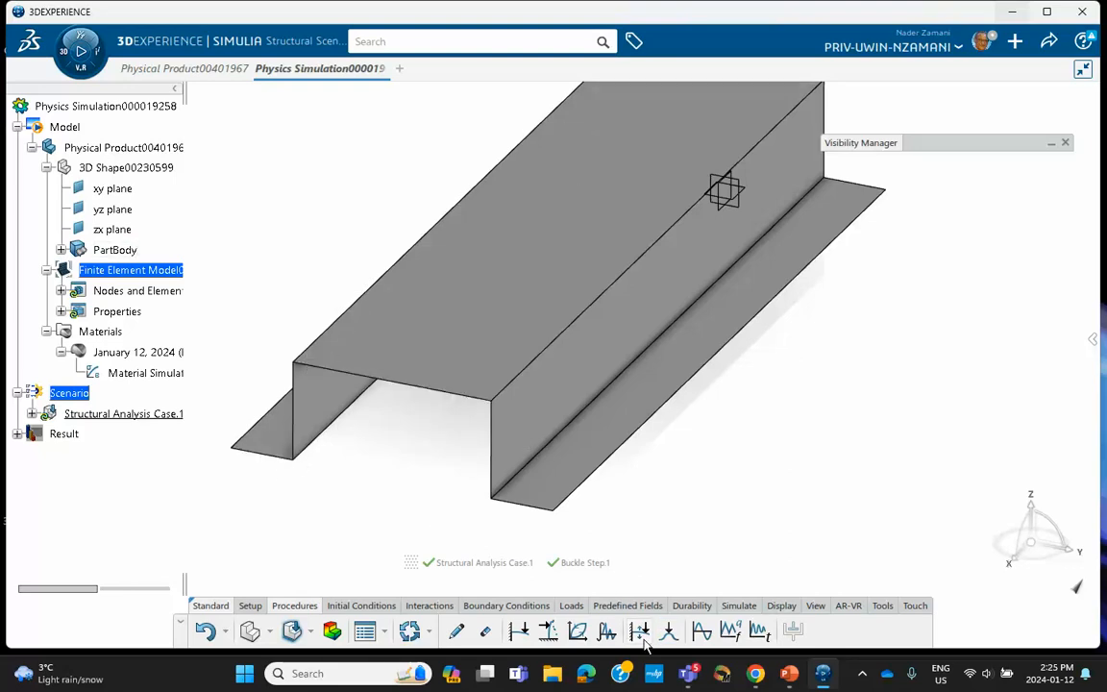
- Start a Fixed Displacement and select the five profile edges at the near end of the beam as its support
{"action": "left_click", "coordinate": [492, 608]}
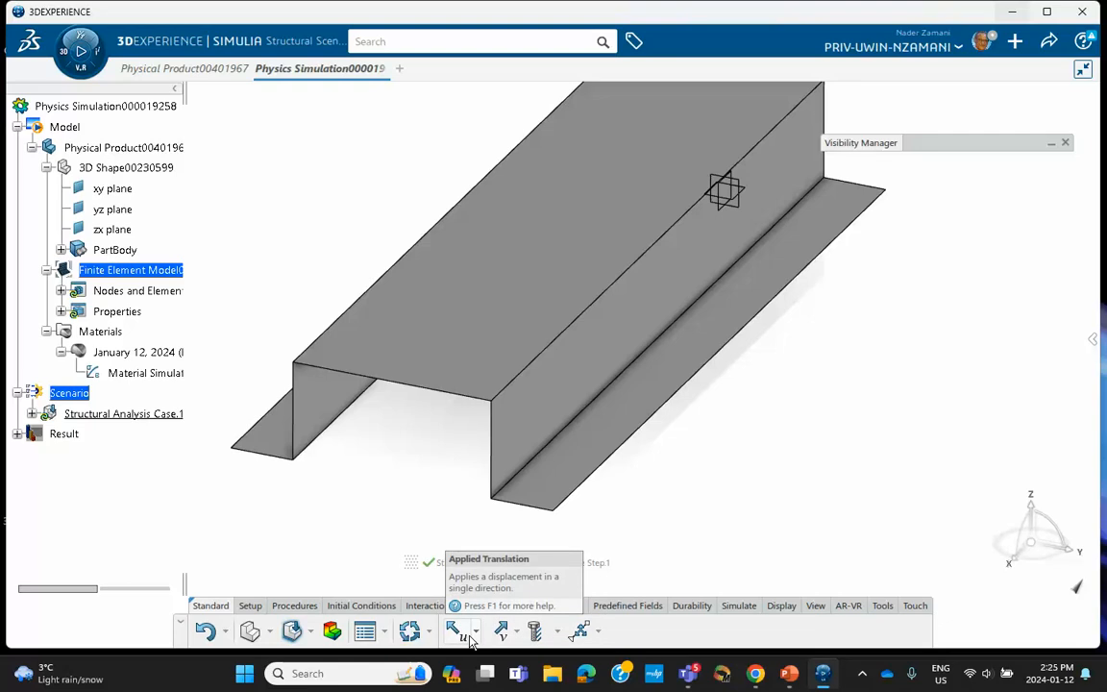
{"action": "left_click", "coordinate": [477, 633]}
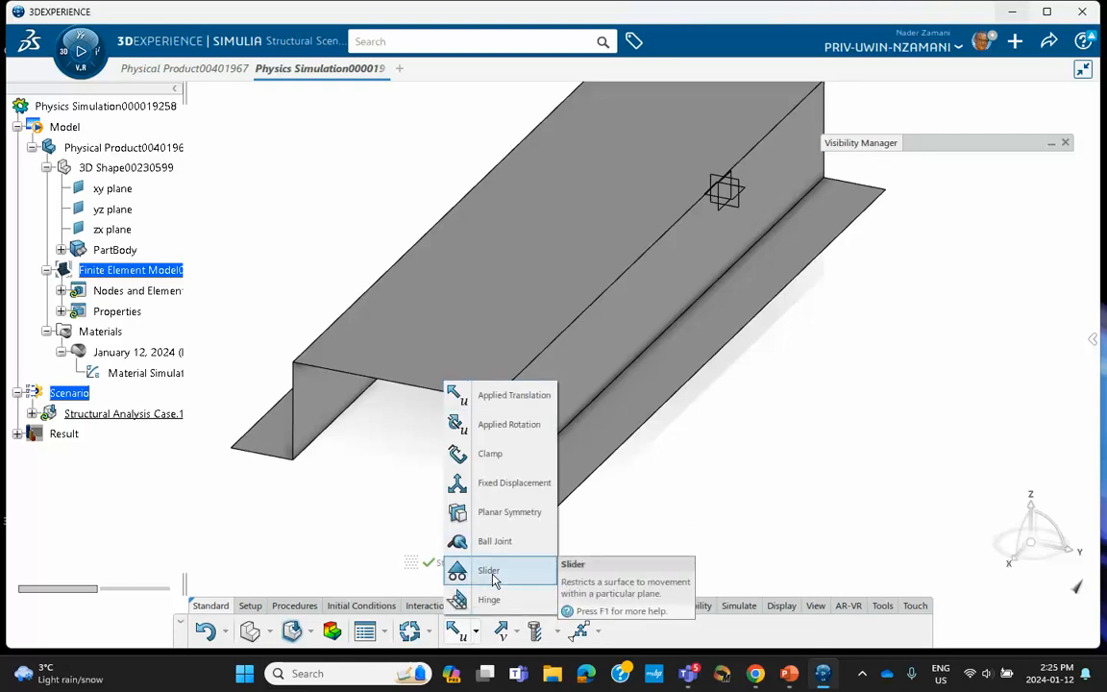
{"action": "left_click", "coordinate": [489, 490]}
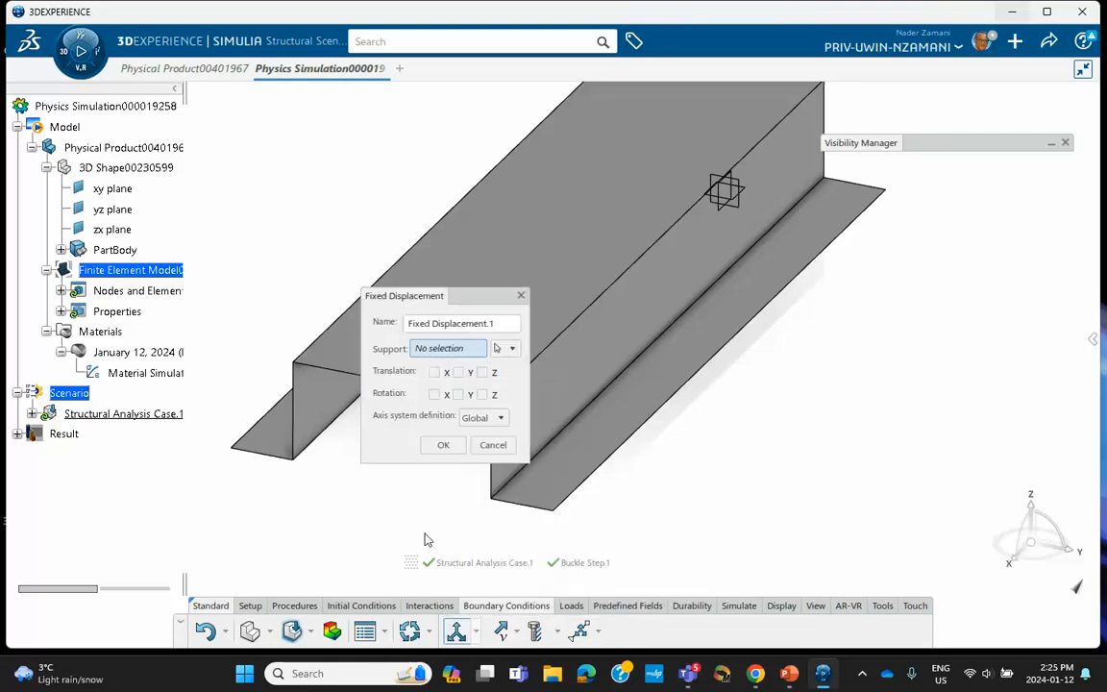
{"action": "left_click_drag", "start_coordinate": [469, 305], "coordinate": [969, 265]}
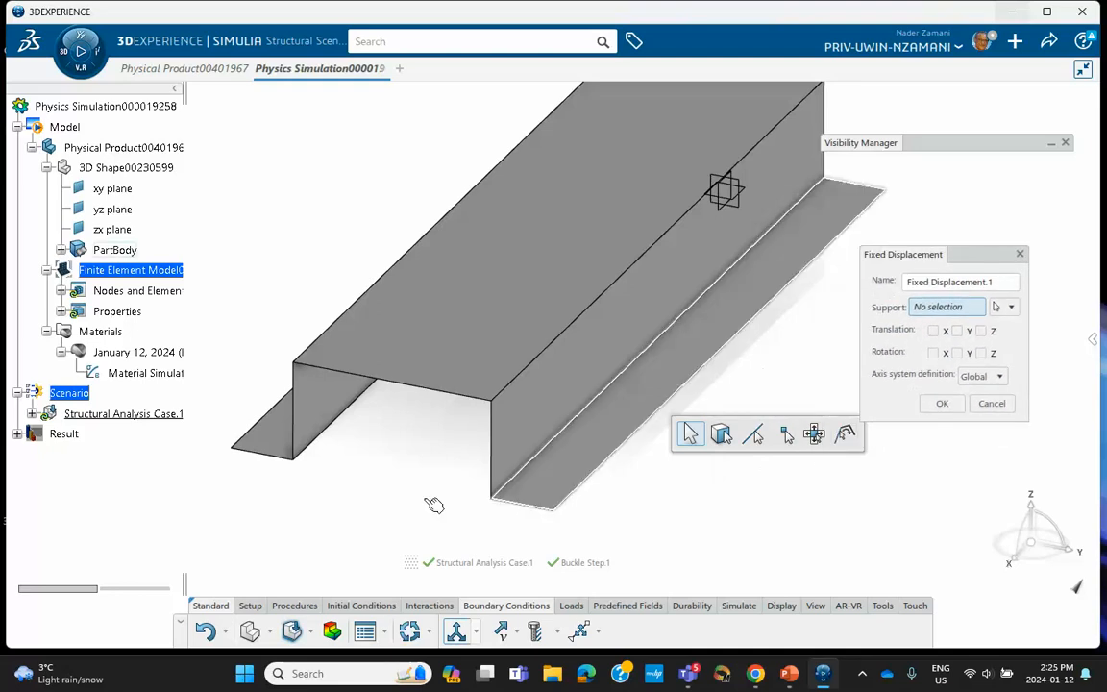
{"action": "left_click", "coordinate": [271, 453]}
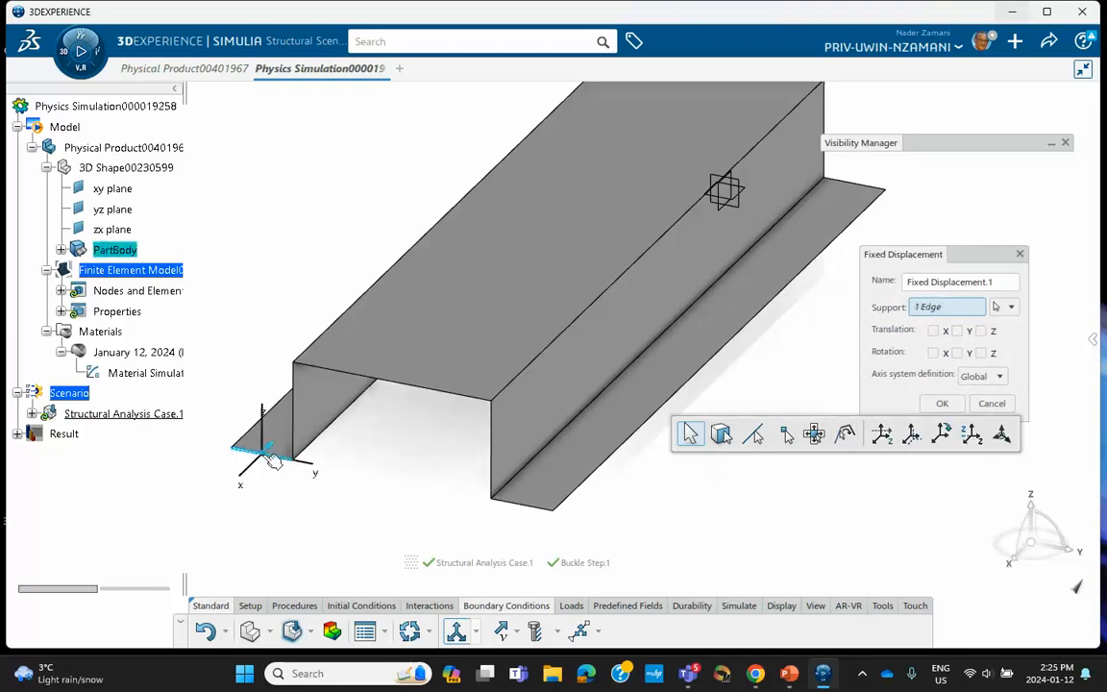
{"action": "left_click", "coordinate": [299, 408]}
{"action": "left_click", "coordinate": [392, 379]}
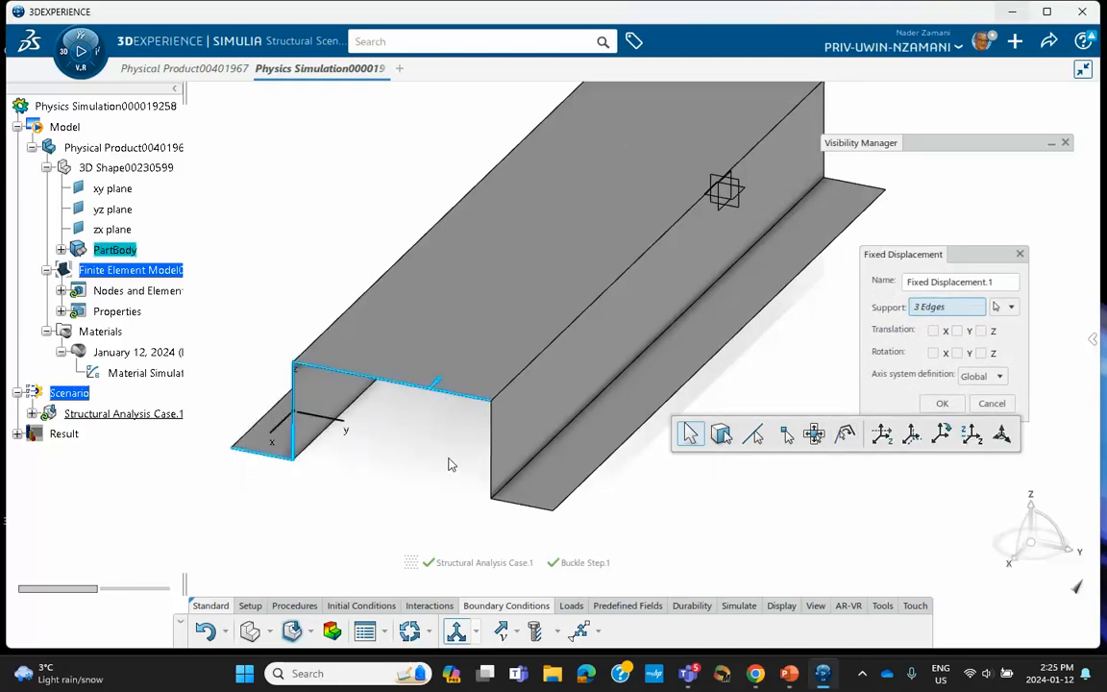
{"action": "left_click", "coordinate": [498, 450]}
{"action": "left_click", "coordinate": [532, 502]}
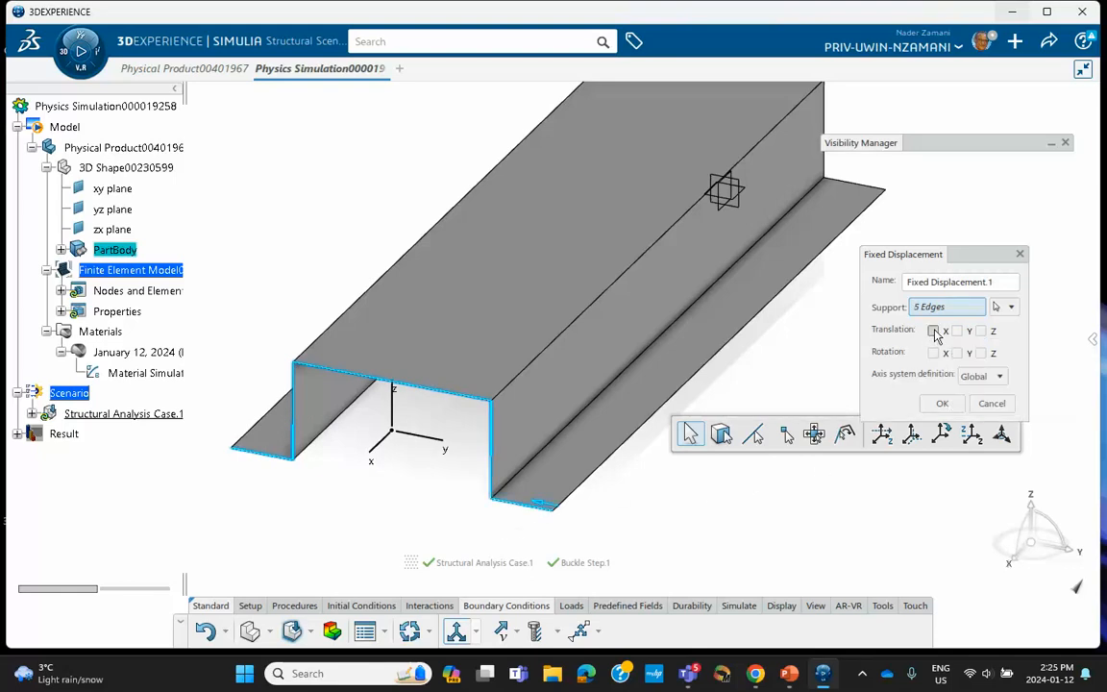
- Restrain the X, Y and Z translations of the selected end edges and accept the fixed displacement
{"action": "left_click", "coordinate": [933, 330]}
{"action": "left_click", "coordinate": [957, 330]}
{"action": "left_click", "coordinate": [981, 332]}
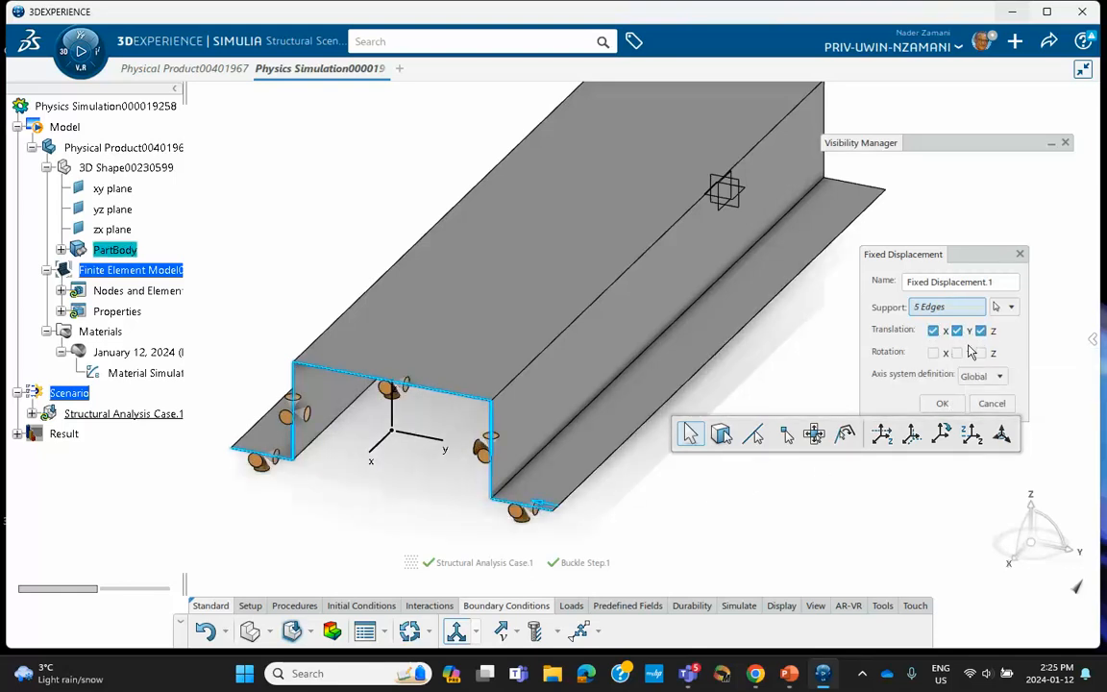
{"action": "left_click", "coordinate": [942, 403]}
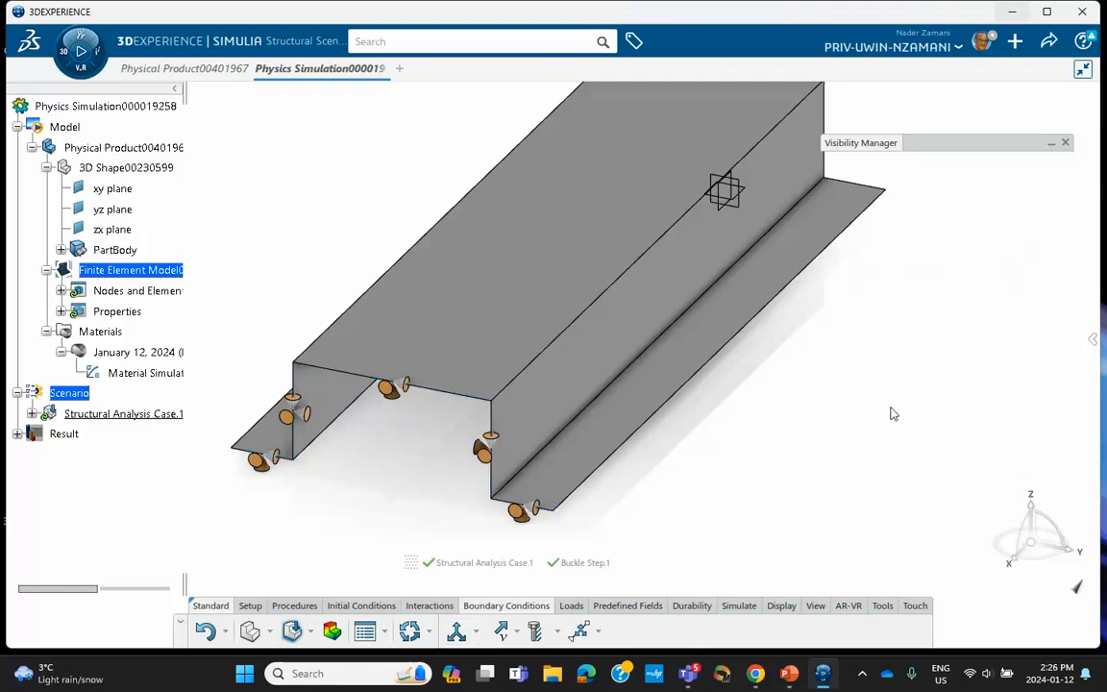
- Start a second Fixed Displacement and select the five profile edges at the opposite end of the beam as its support
{"action": "middle_click_drag", "start_coordinate": [859, 392], "coordinate": [566, 497]}
{"action": "middle_click_drag", "start_coordinate": [333, 250], "coordinate": [506, 441]}
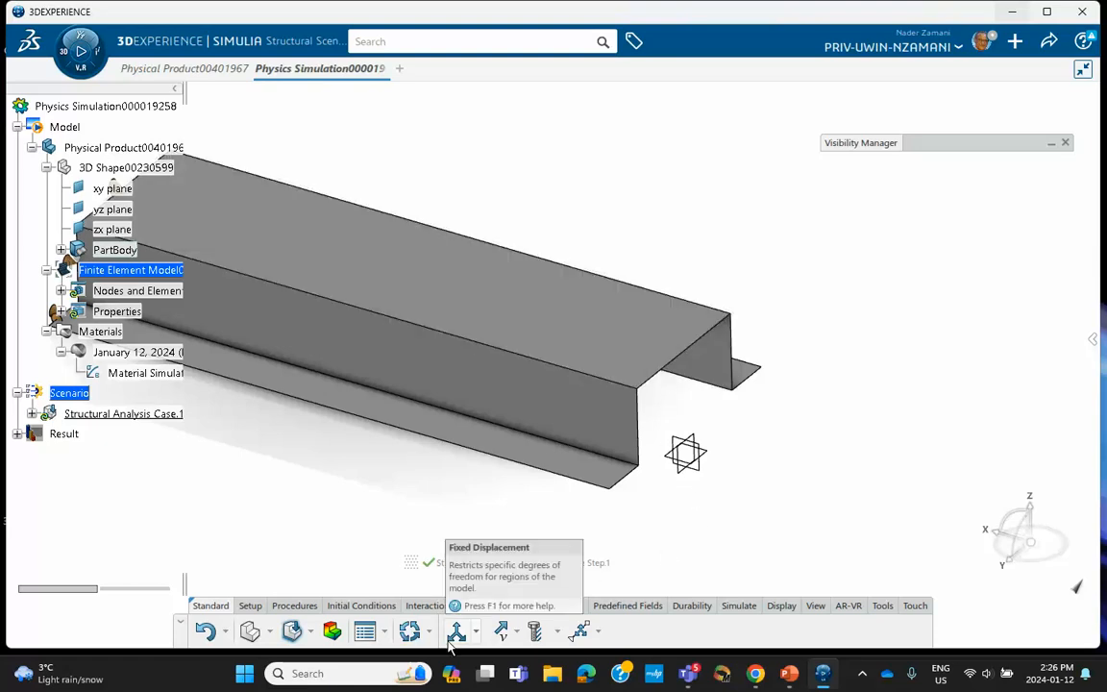
{"action": "left_click", "coordinate": [492, 631]}
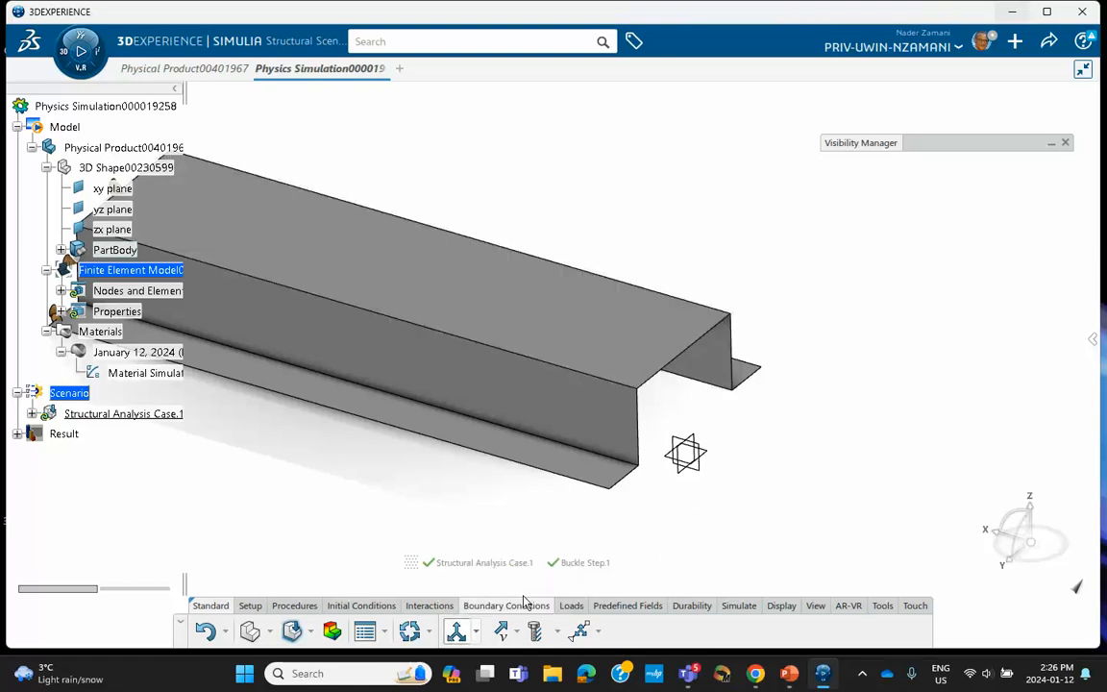
{"action": "left_click", "coordinate": [758, 380]}
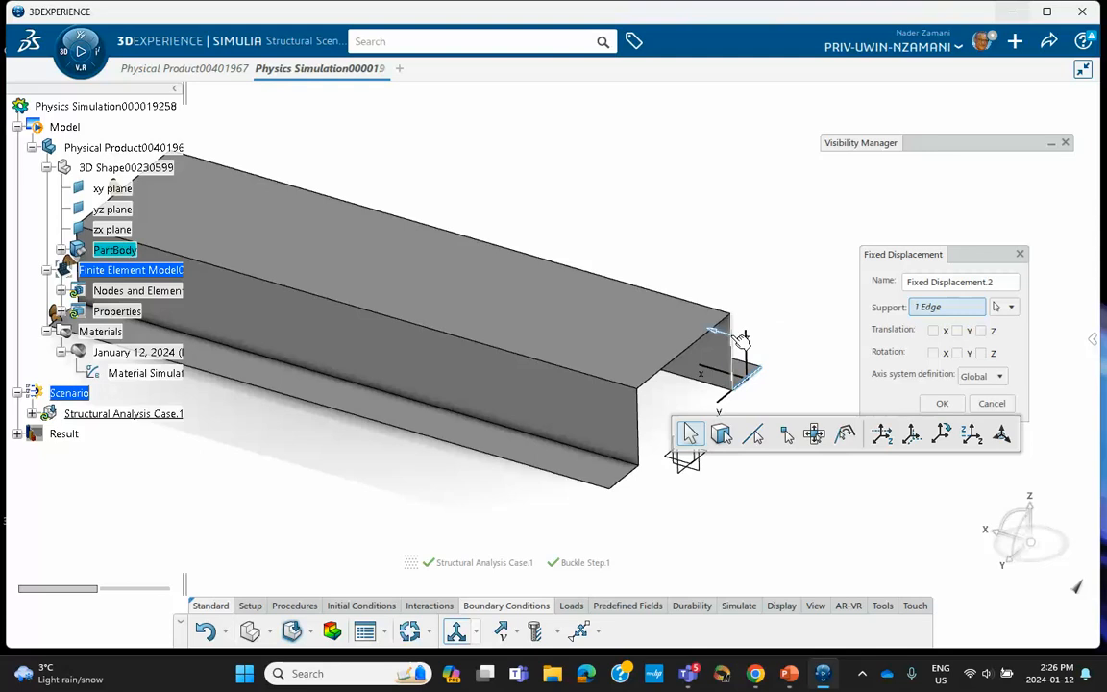
{"action": "left_click", "coordinate": [670, 375]}
{"action": "left_click", "coordinate": [660, 374]}
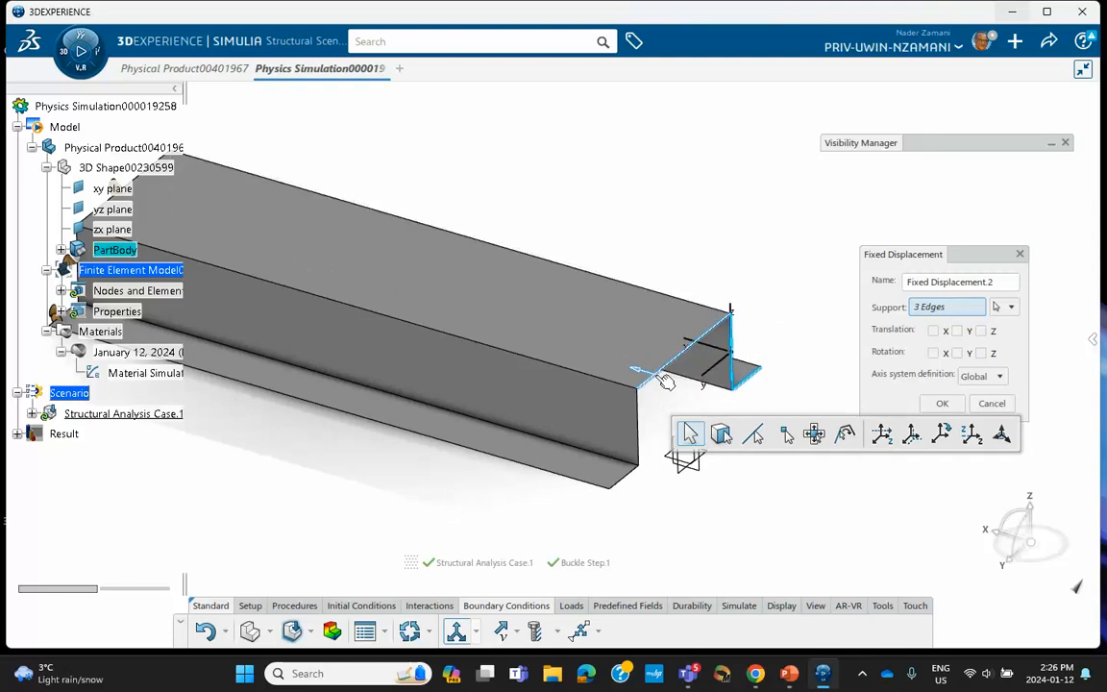
{"action": "left_click", "coordinate": [639, 452]}
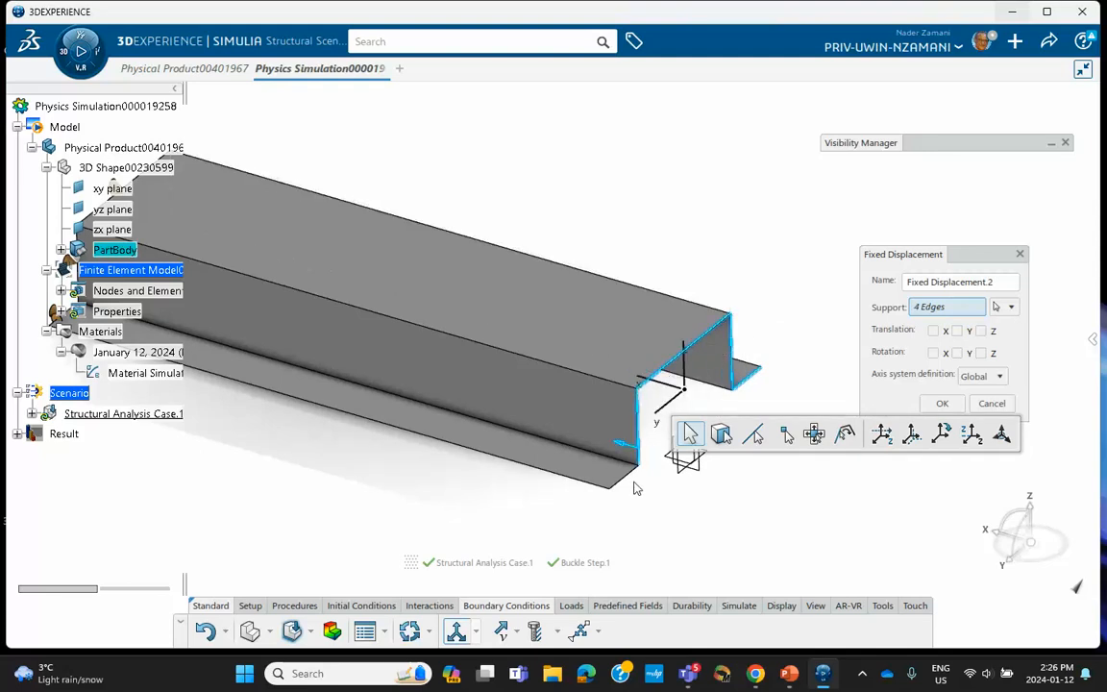
{"action": "left_click", "coordinate": [622, 478]}
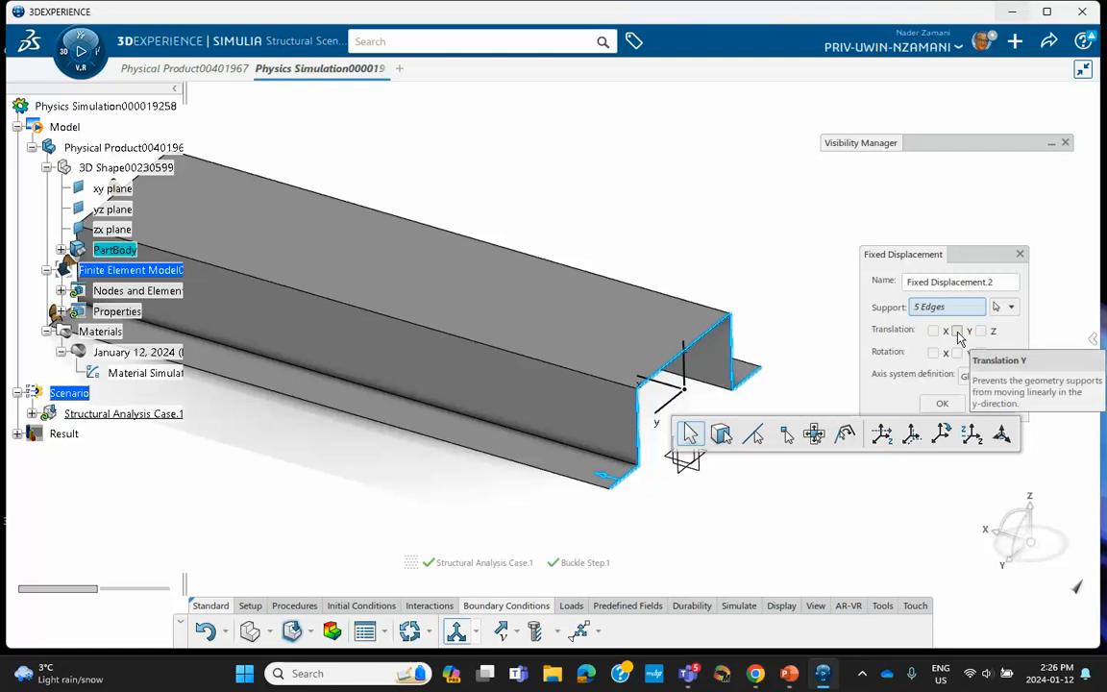
- Restrain the Y and Z translations of the selected end edges, leaving X free, and accept the fixed displacement
{"action": "left_click", "coordinate": [957, 330]}
{"action": "left_click", "coordinate": [980, 331]}
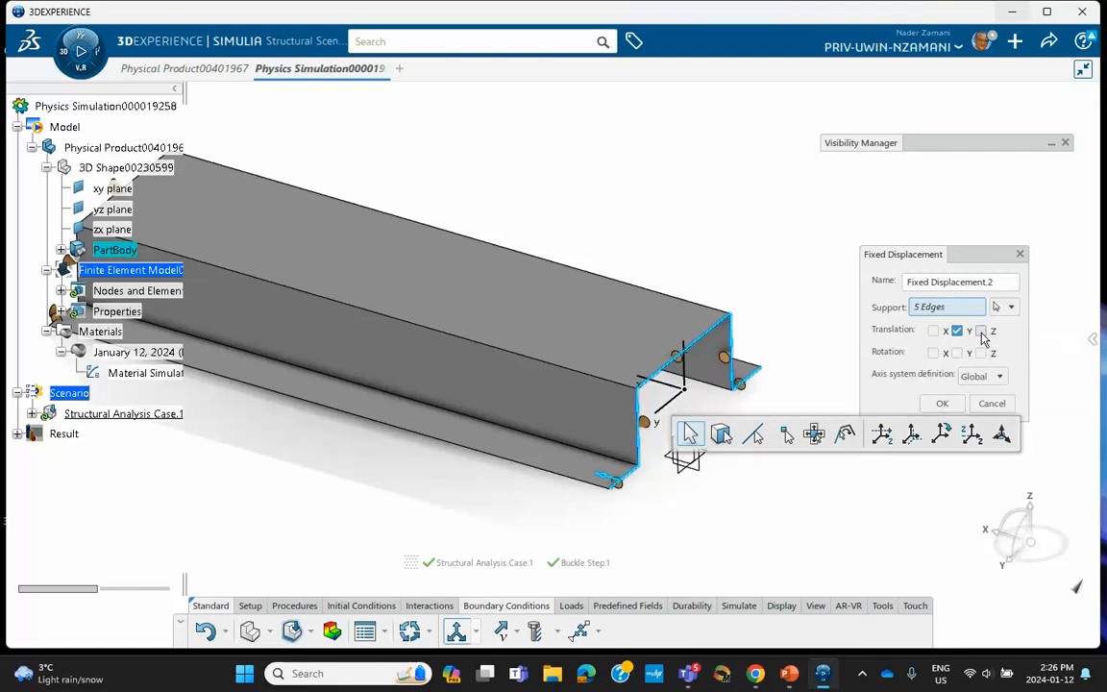
{"action": "left_click", "coordinate": [942, 403]}
{"action": "middle_click_drag", "start_coordinate": [725, 260], "coordinate": [805, 261]}
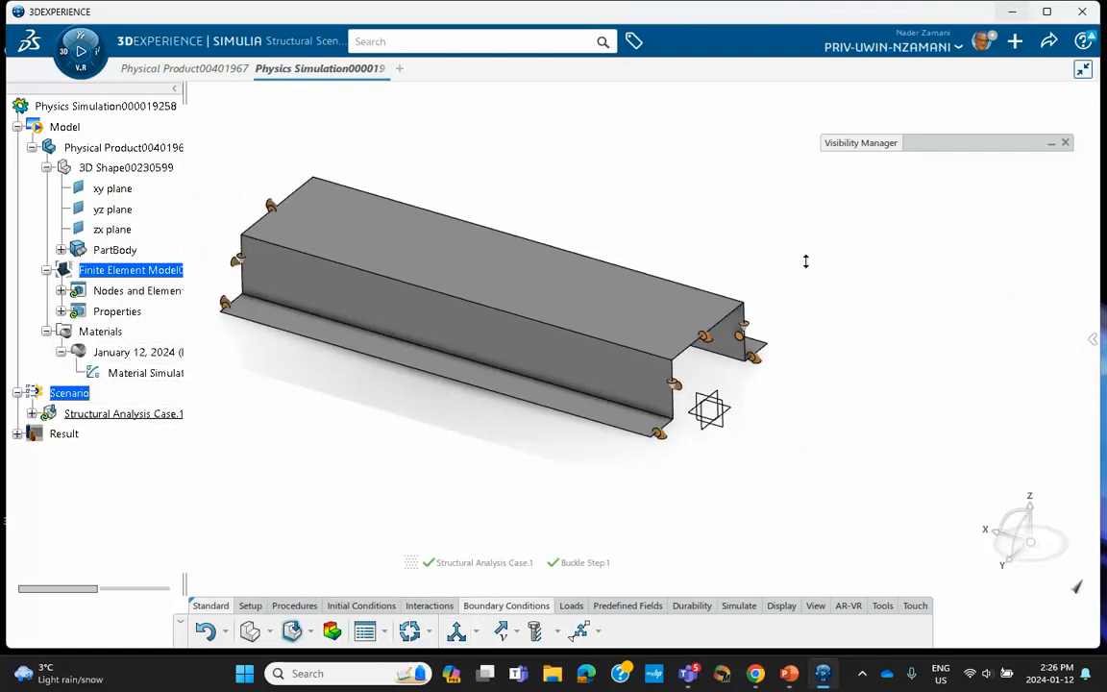
- Start a Shell Edge Load with Normal traction and select the five profile edges at the axially free end as its support
{"action": "left_click", "coordinate": [571, 605]}
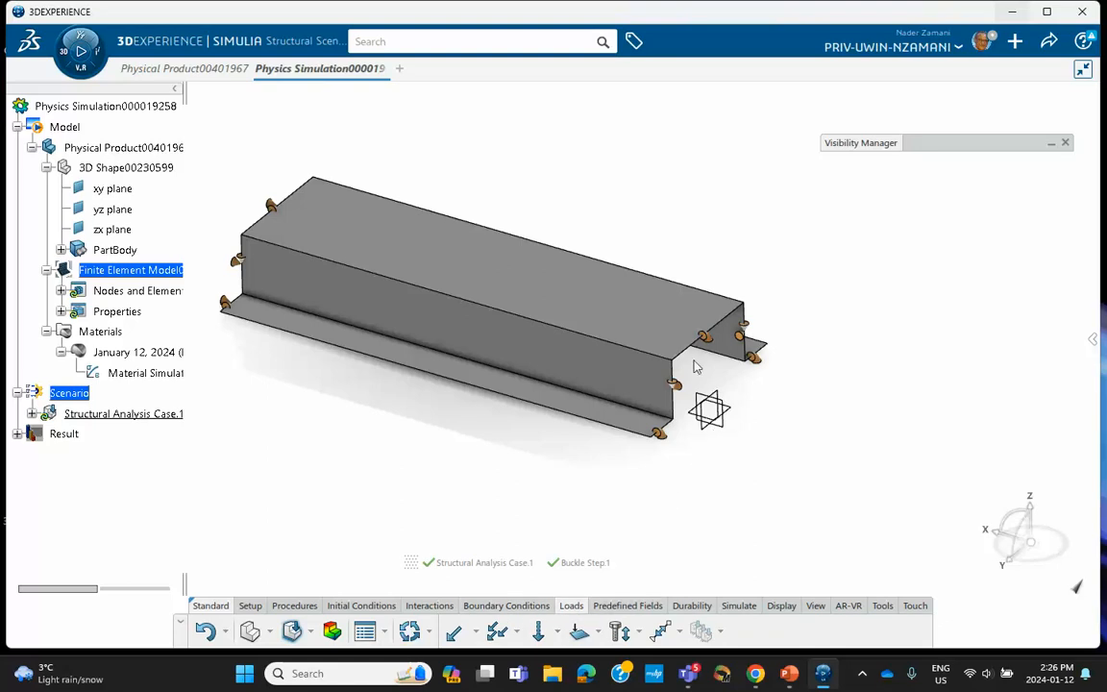
{"action": "left_click", "coordinate": [580, 631]}
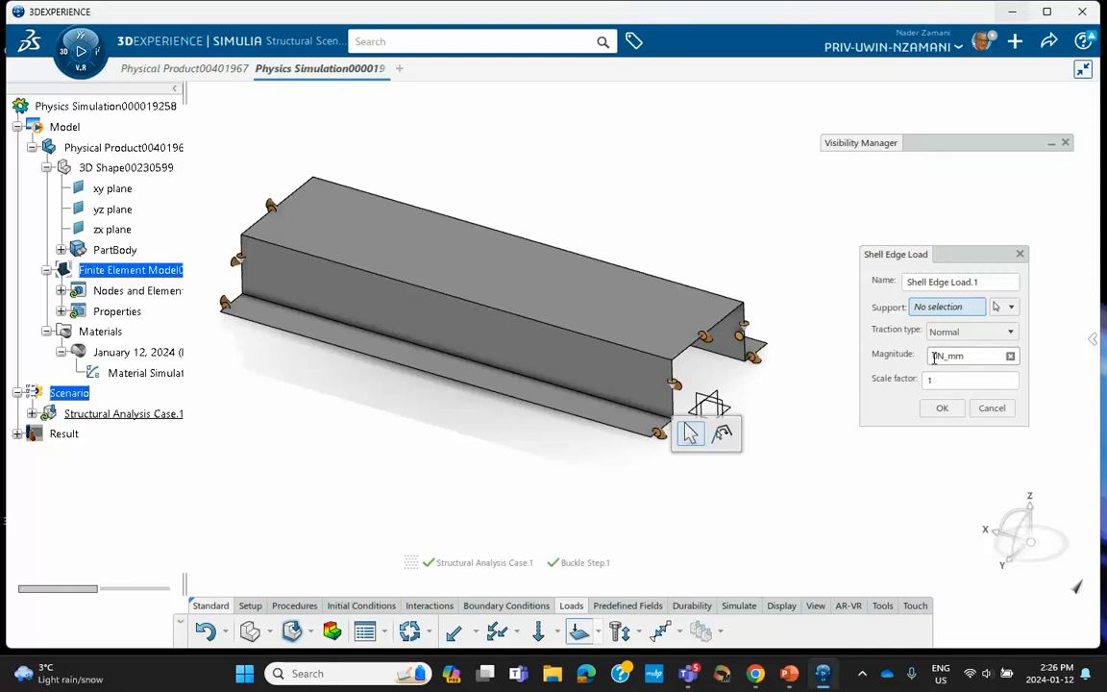
{"action": "middle_click_drag", "start_coordinate": [605, 316], "coordinate": [495, 236]}
{"action": "left_click", "coordinate": [567, 333]}
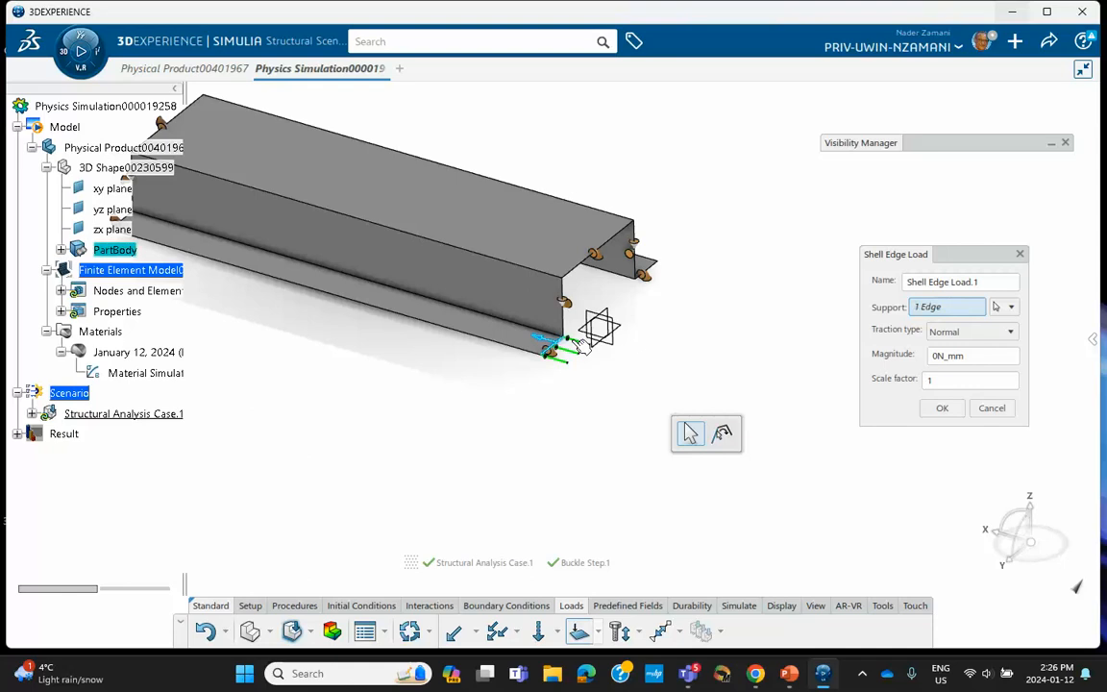
{"action": "left_click", "coordinate": [564, 294]}
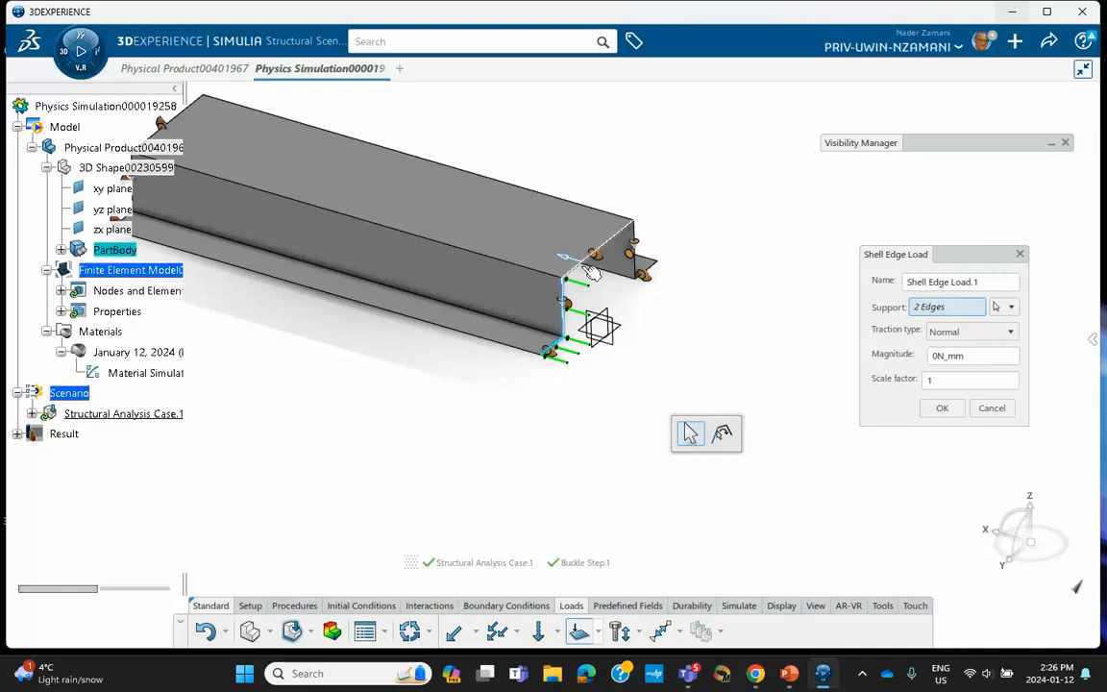
{"action": "left_click", "coordinate": [601, 248]}
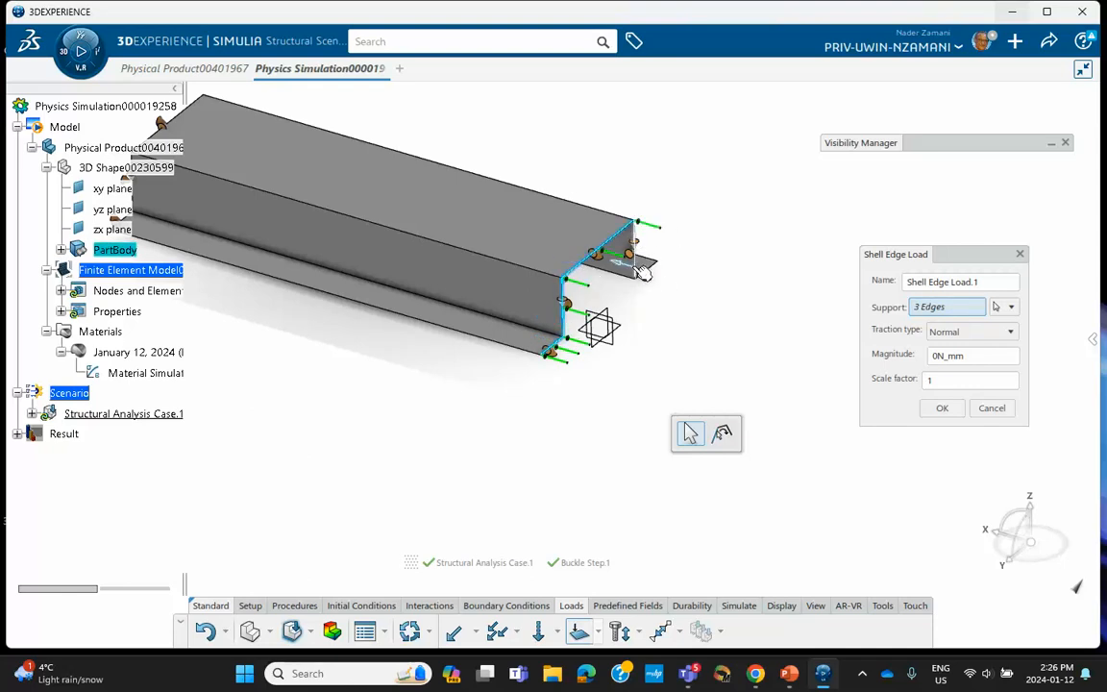
{"action": "left_click", "coordinate": [640, 263]}
{"action": "left_click", "coordinate": [658, 276]}
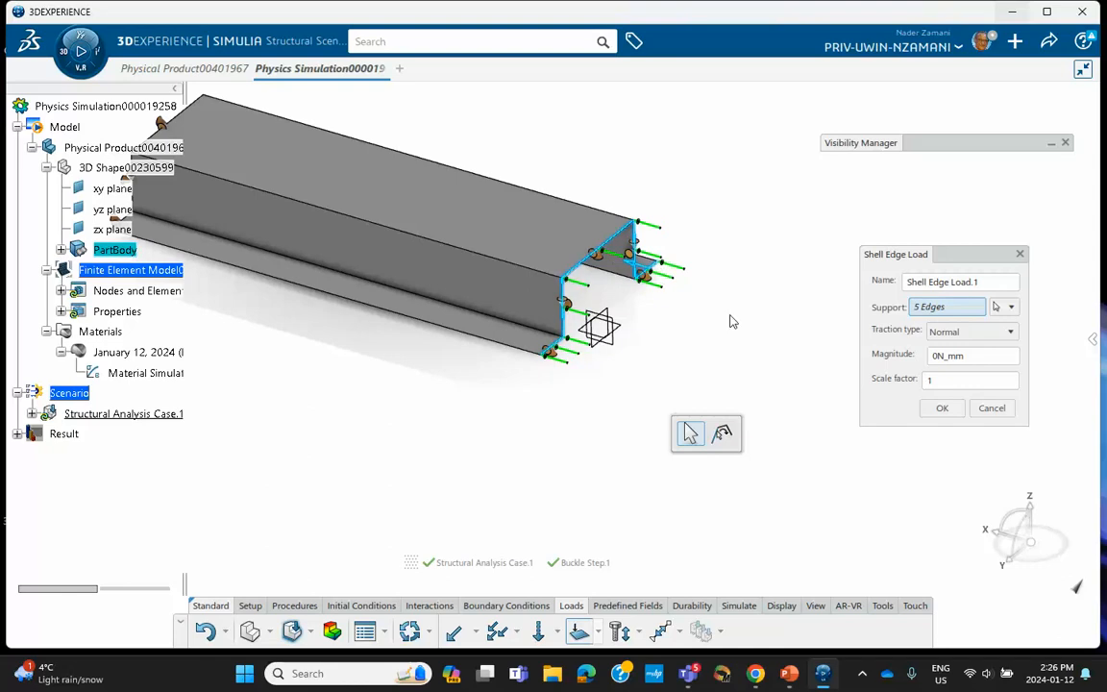
- Set the shell edge load's magnitude to 1 N_mm and accept the load
{"action": "double_click", "coordinate": [969, 356]}
{"action": "type", "text": "1"}
{"action": "left_click", "coordinate": [942, 409]}
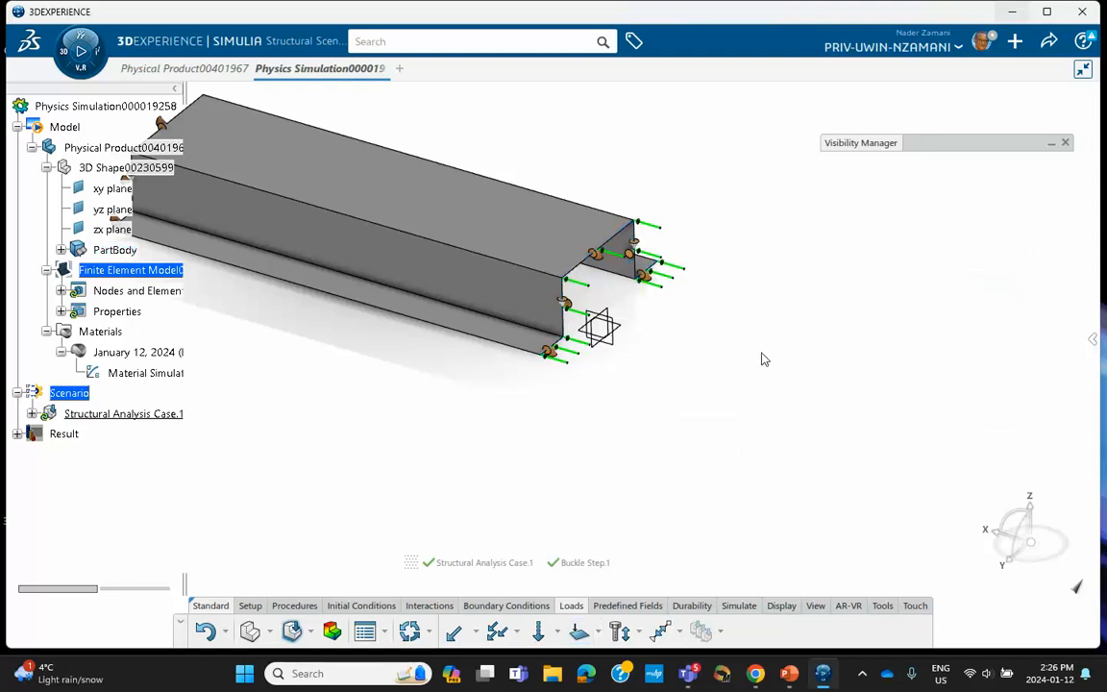
- Save the physics simulation with its restraints and edge load
{"action": "middle_click_drag", "start_coordinate": [764, 359], "coordinate": [855, 398]}
{"action": "middle_click_drag", "start_coordinate": [556, 364], "coordinate": [620, 381]}
{"action": "left_click", "coordinate": [1047, 43]}
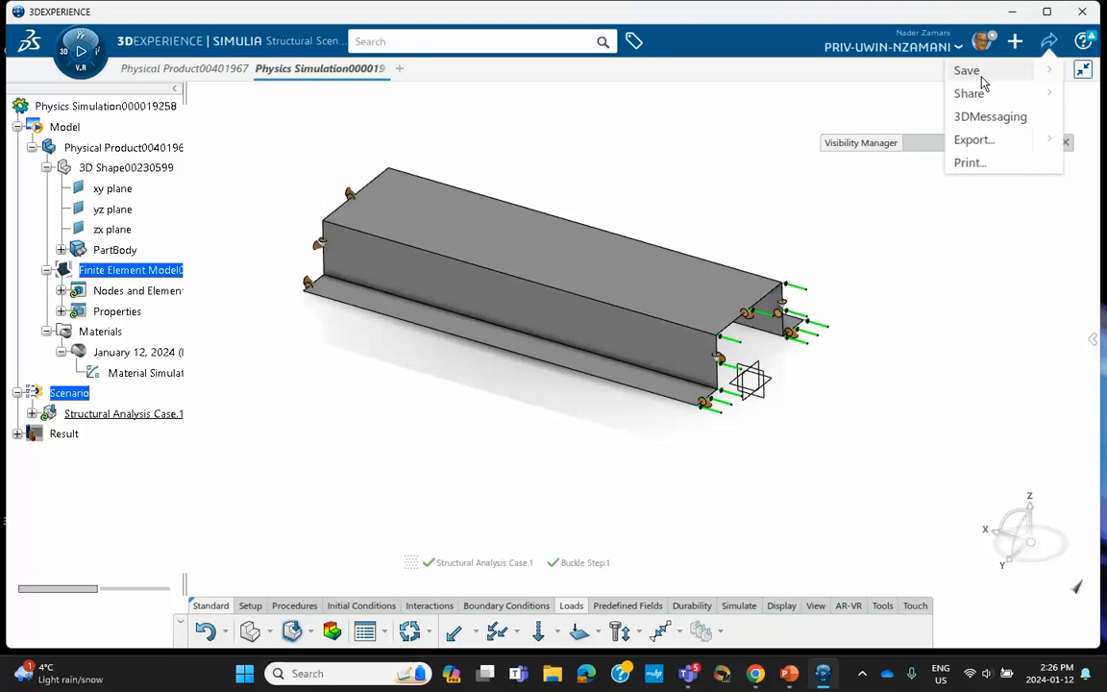
{"action": "left_click", "coordinate": [979, 74]}
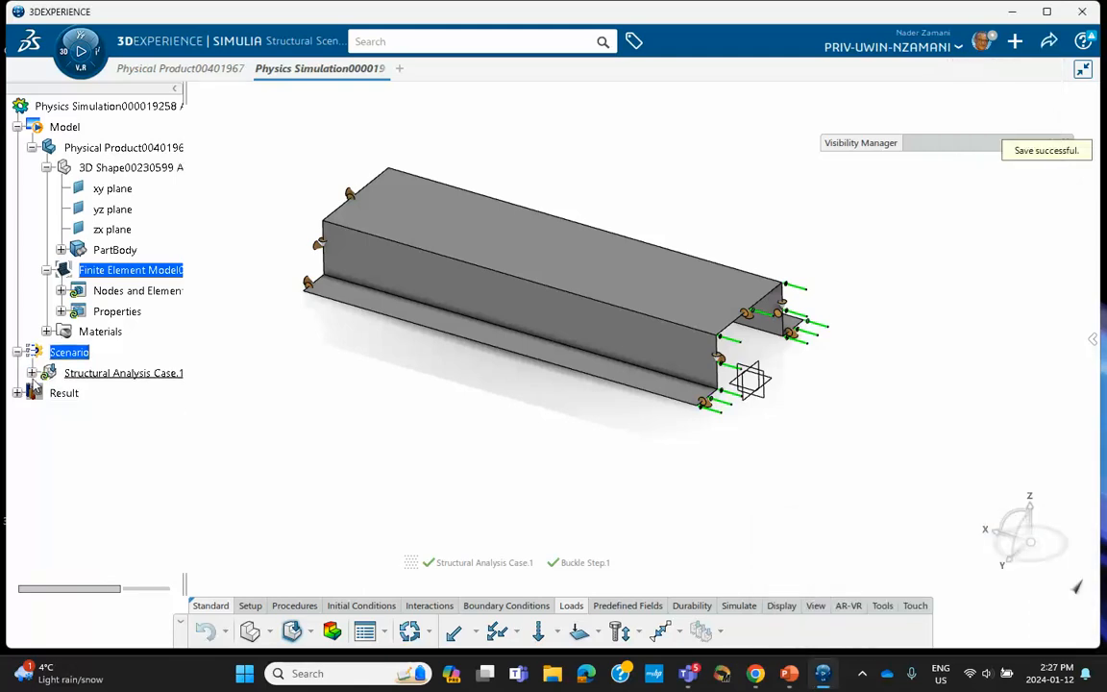
- Expand the Structural Analysis Case and its Buckle Step in the tree to review the restraints, output and load
{"action": "left_click", "coordinate": [31, 373]}
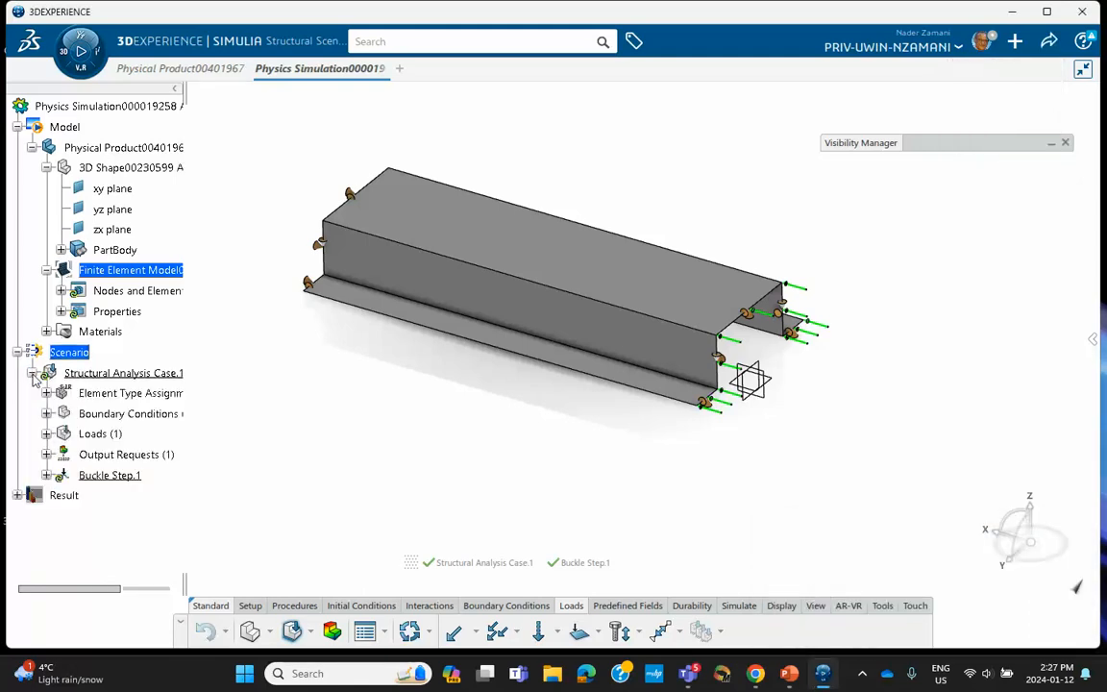
{"action": "left_click", "coordinate": [47, 475]}
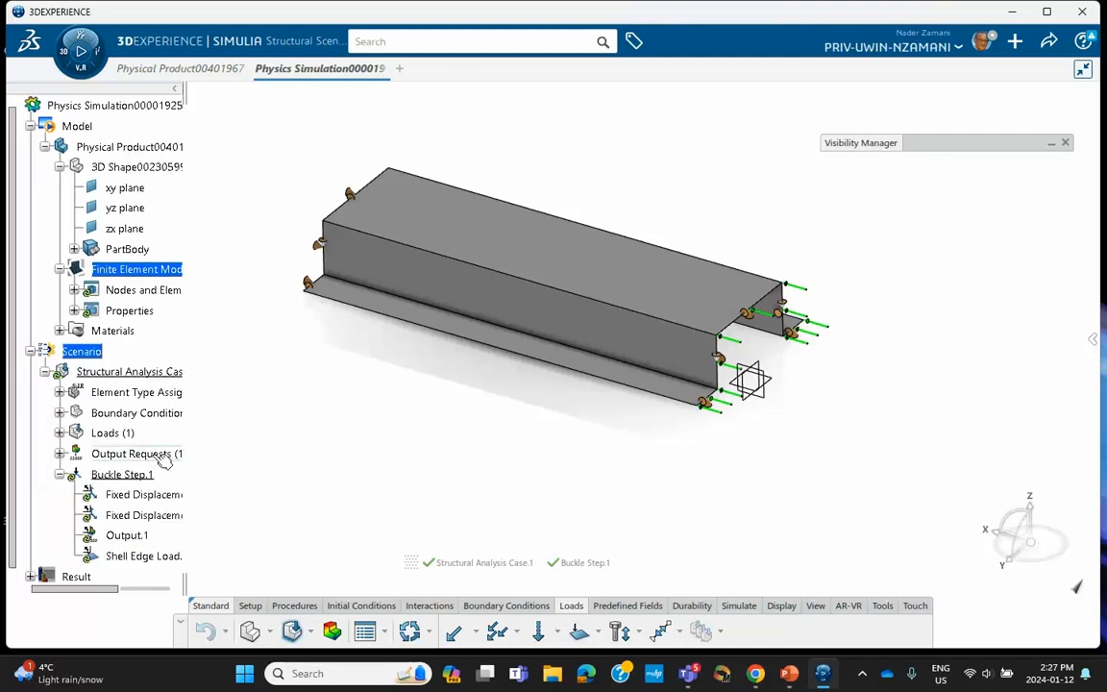
{"action": "scroll", "coordinate": [135, 447], "scroll_direction": "down", "scroll_amount": 1}
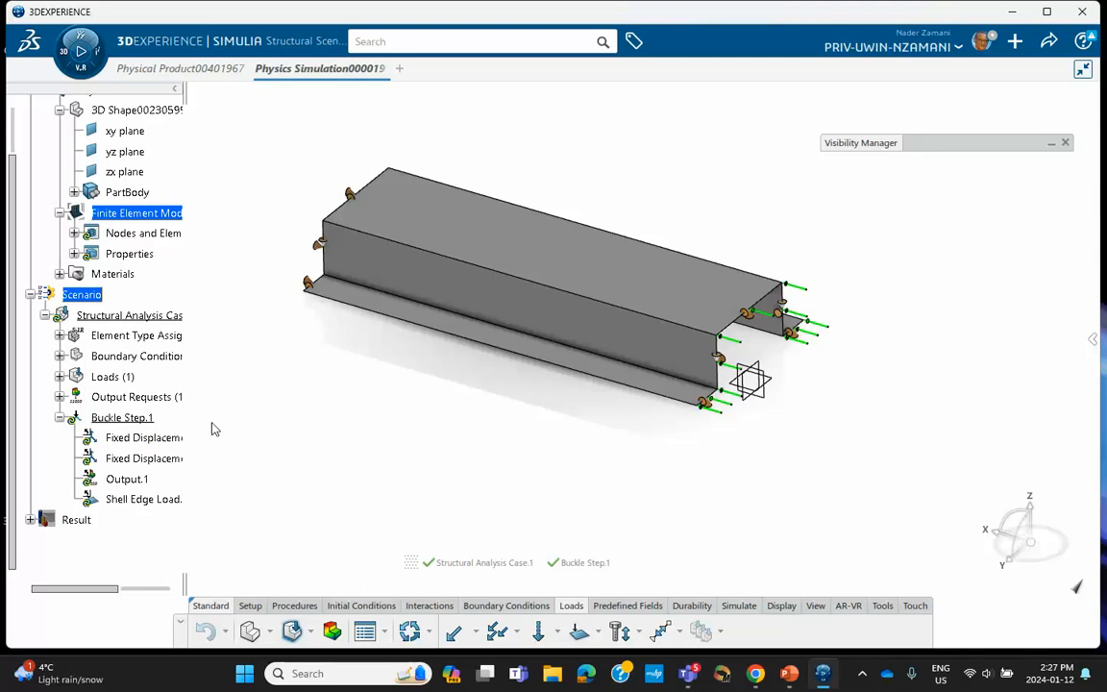
- Run the Model and Scenario Checks and close their status window
{"action": "left_click", "coordinate": [739, 606]}
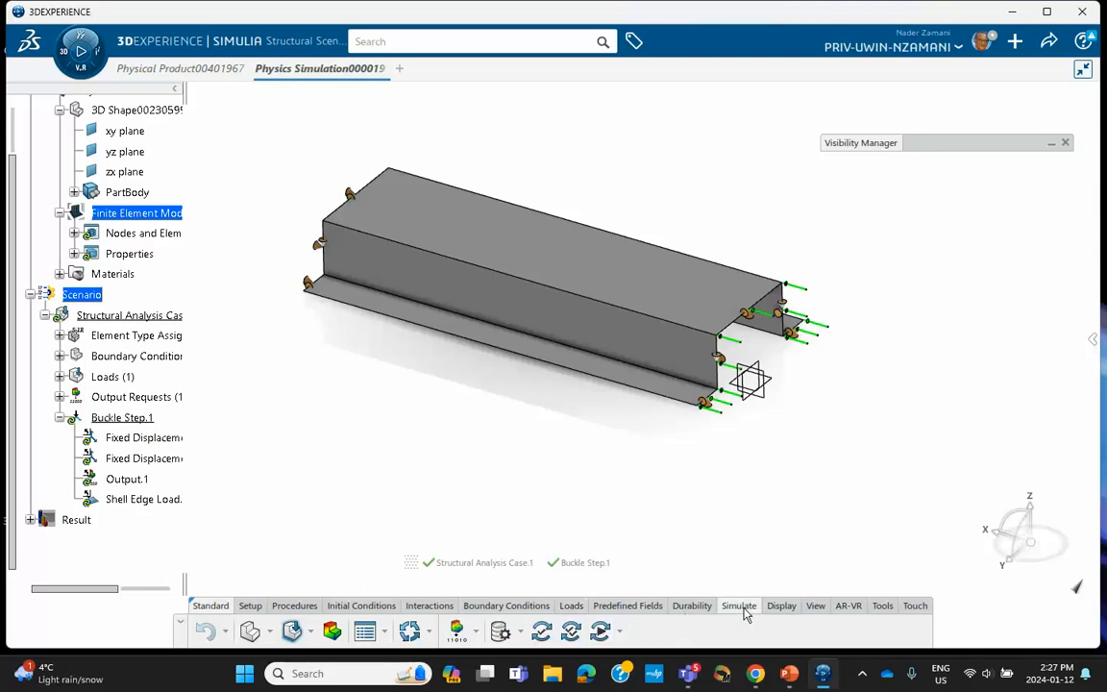
{"action": "left_click", "coordinate": [541, 631]}
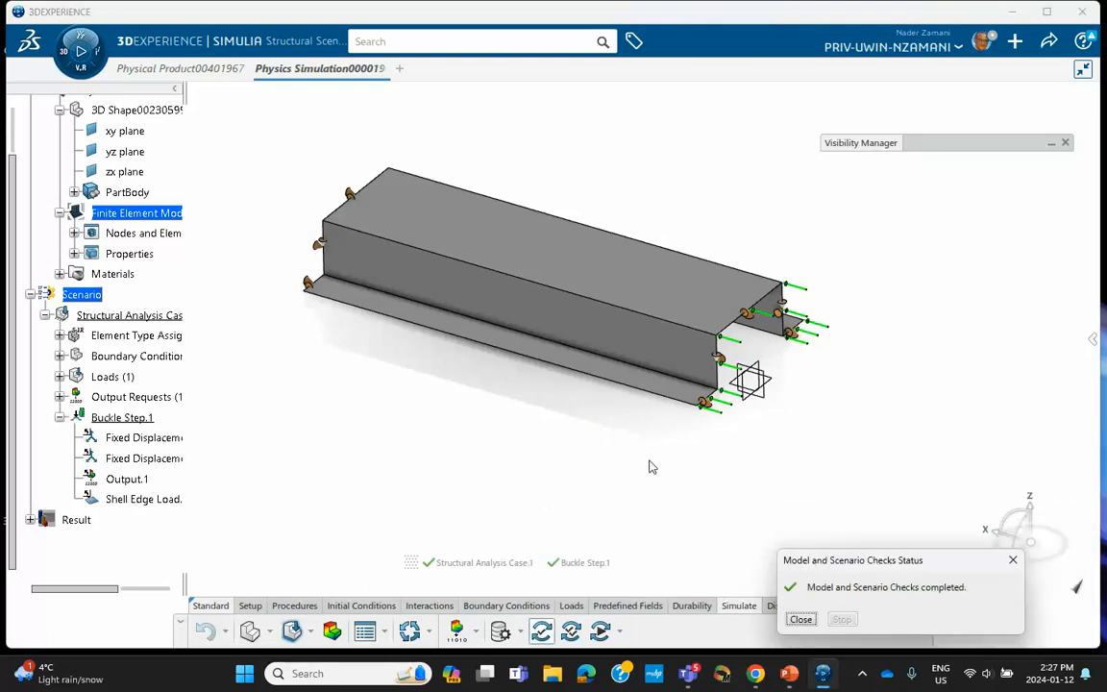
{"action": "left_click", "coordinate": [801, 618]}
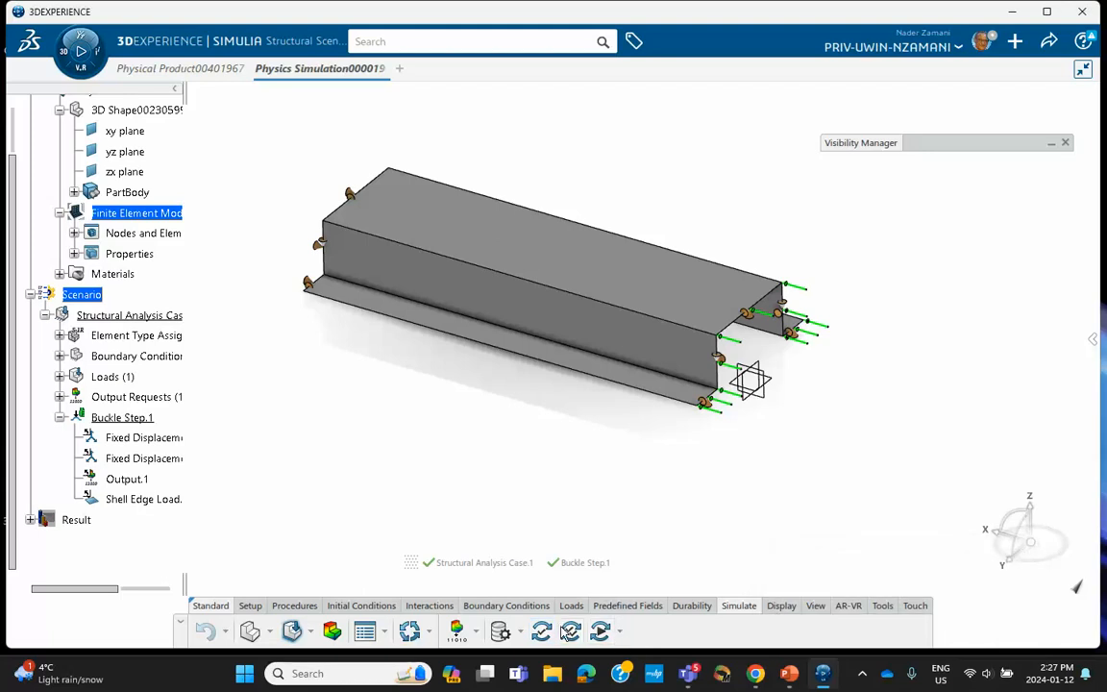
- Run the Simulation Checks as Local interactive with 4 cores and close their status window
{"action": "left_click", "coordinate": [575, 634]}
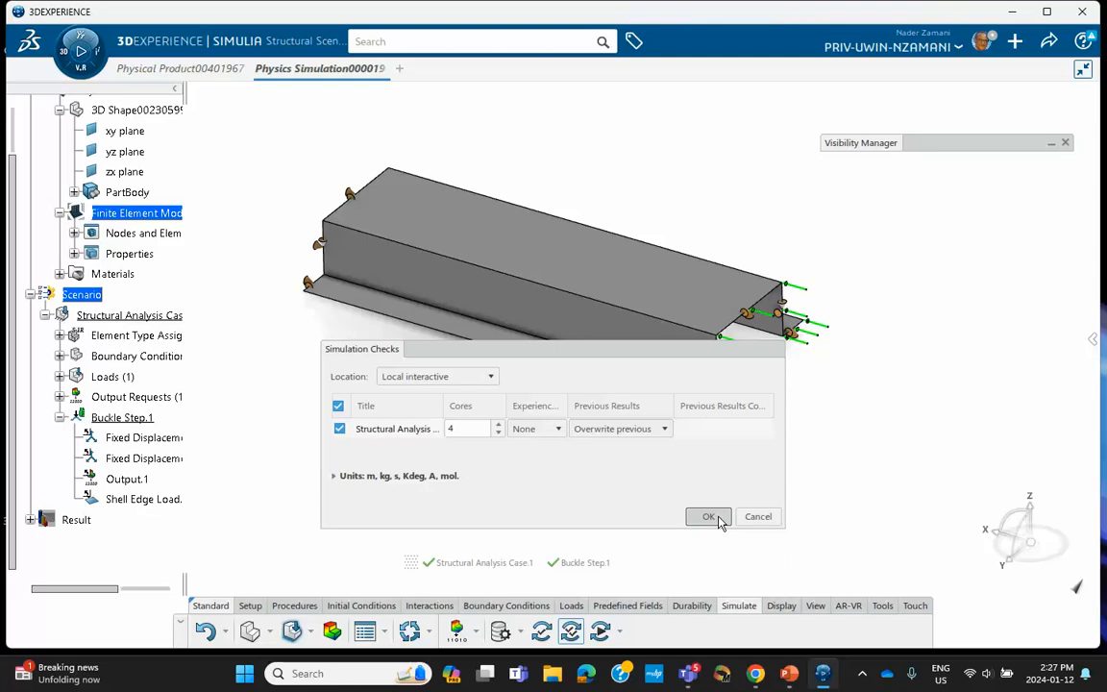
{"action": "left_click", "coordinate": [709, 517]}
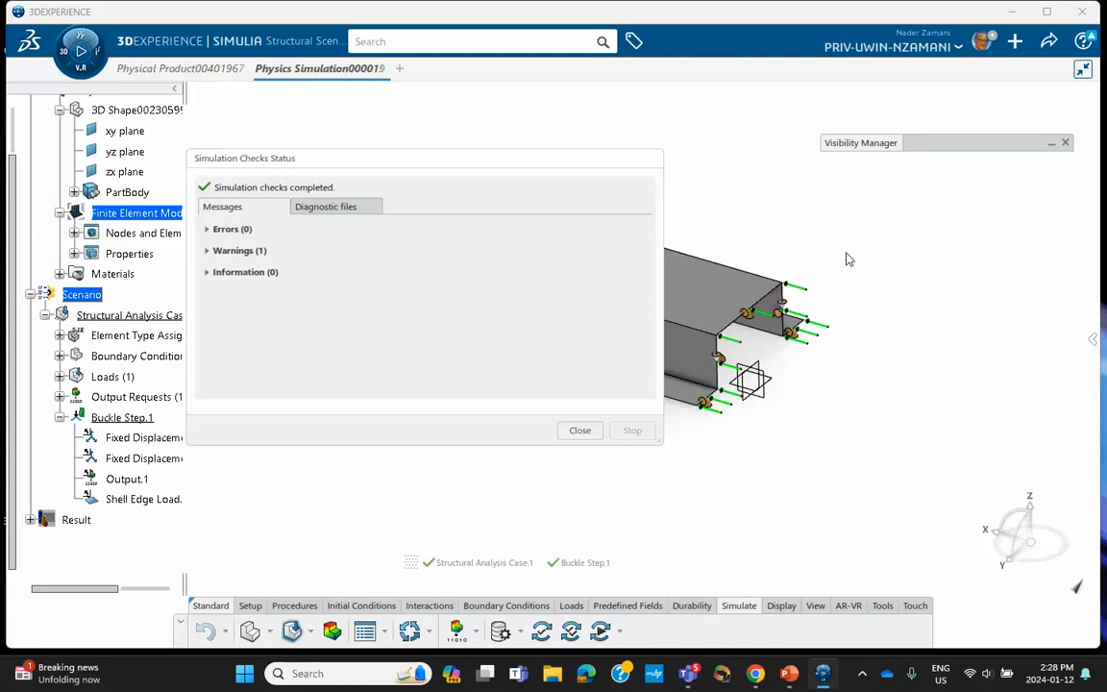
{"action": "left_click", "coordinate": [580, 431]}
- Run the simulation of the structural analysis case and close the Simulation Status window
{"action": "middle_click_drag", "start_coordinate": [510, 442], "coordinate": [553, 447]}
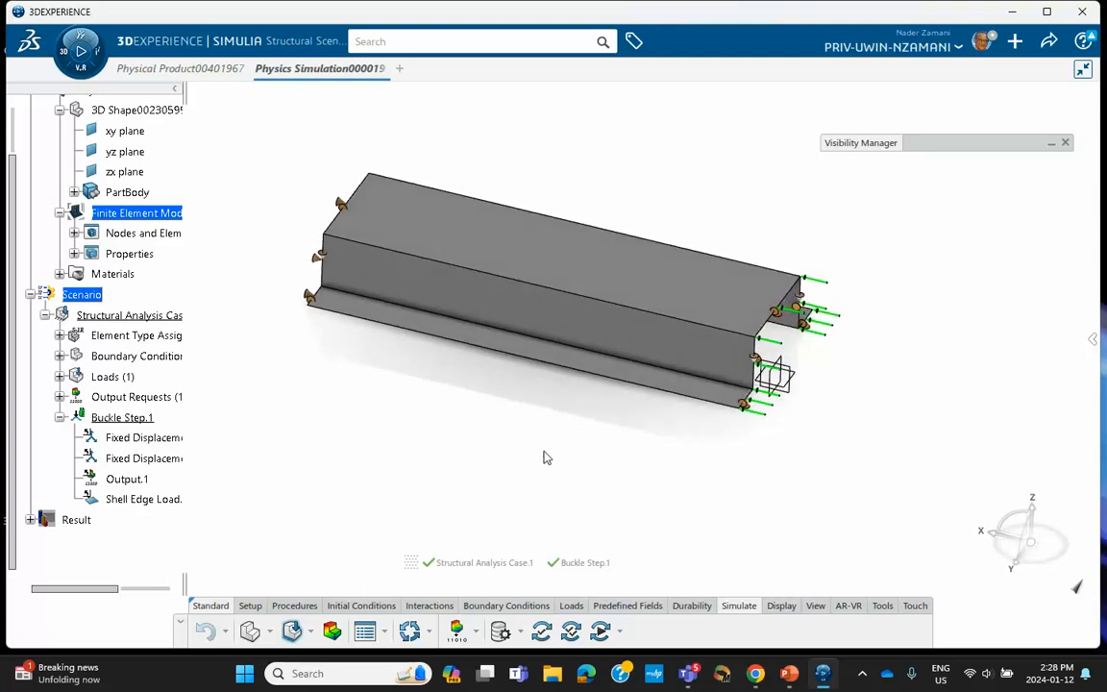
{"action": "left_click", "coordinate": [603, 635]}
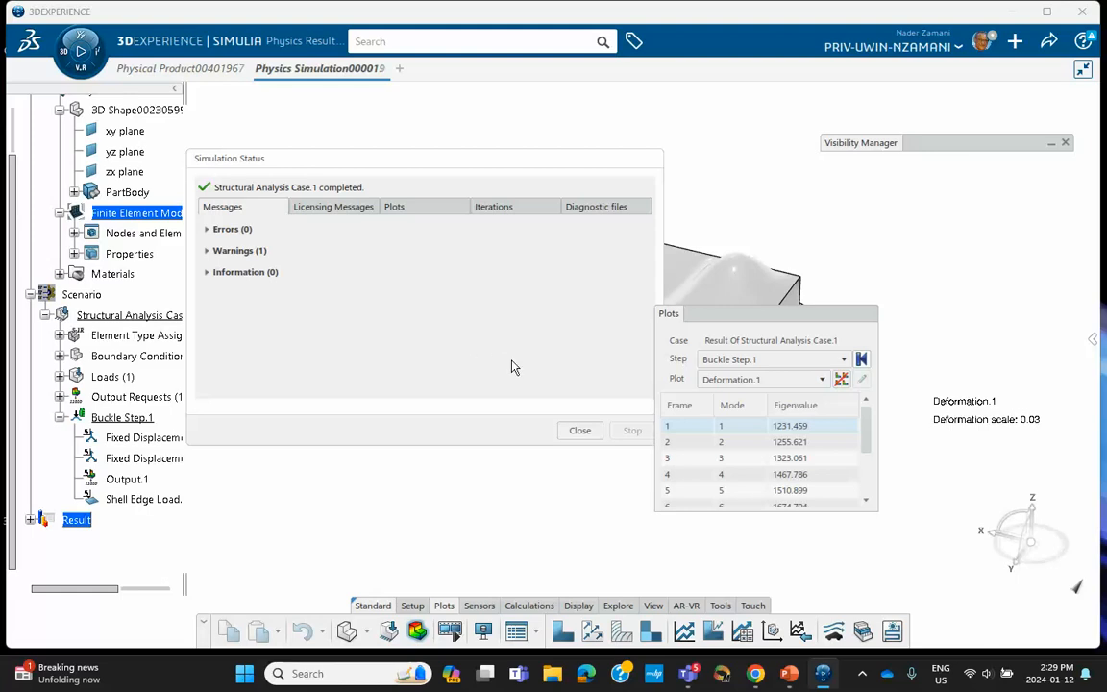
{"action": "left_click", "coordinate": [580, 431]}
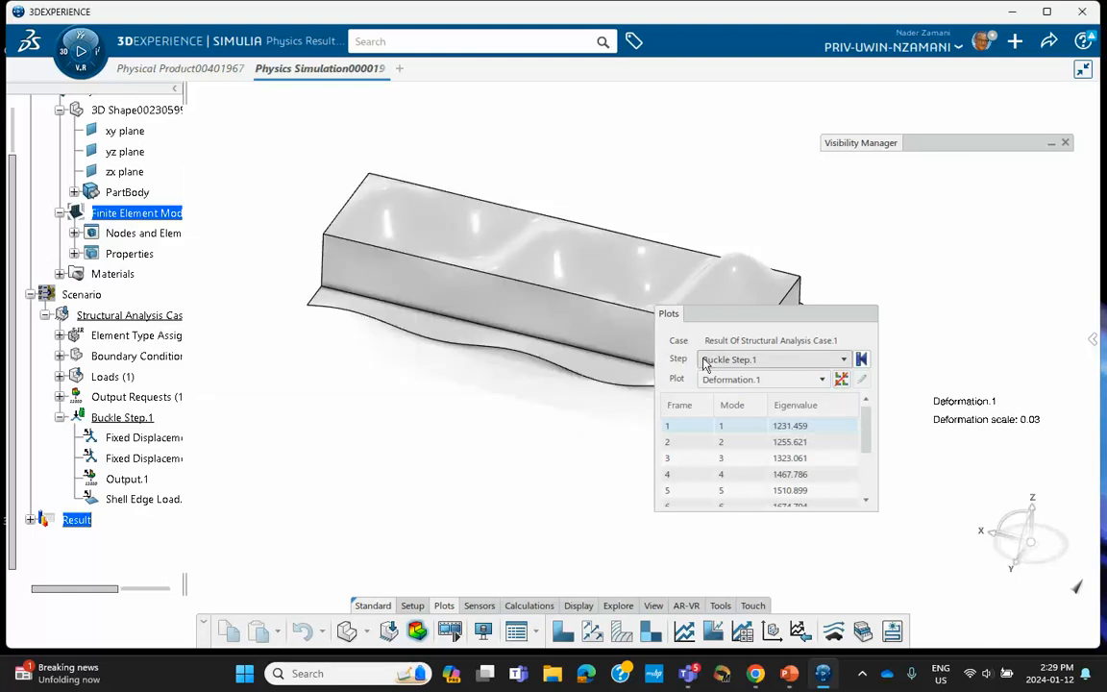
- Move the Plots dialog clear of the beam and display the Displacement.1 plot for the Buckle Step
{"action": "left_click_drag", "start_coordinate": [736, 320], "coordinate": [915, 184]}
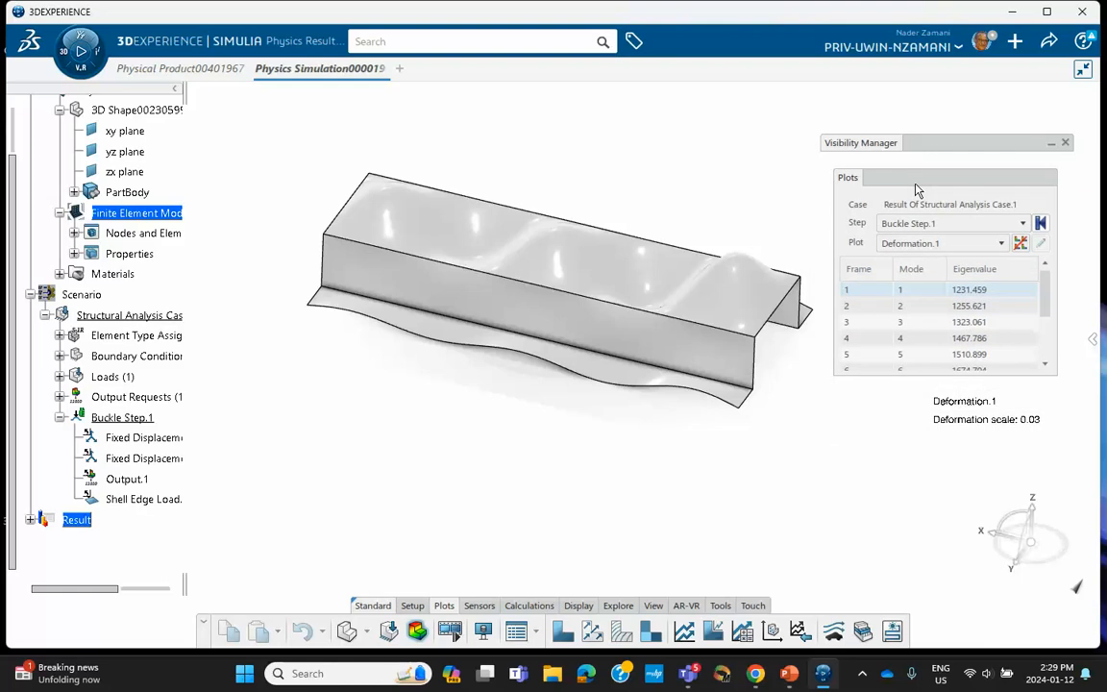
{"action": "left_click", "coordinate": [918, 243]}
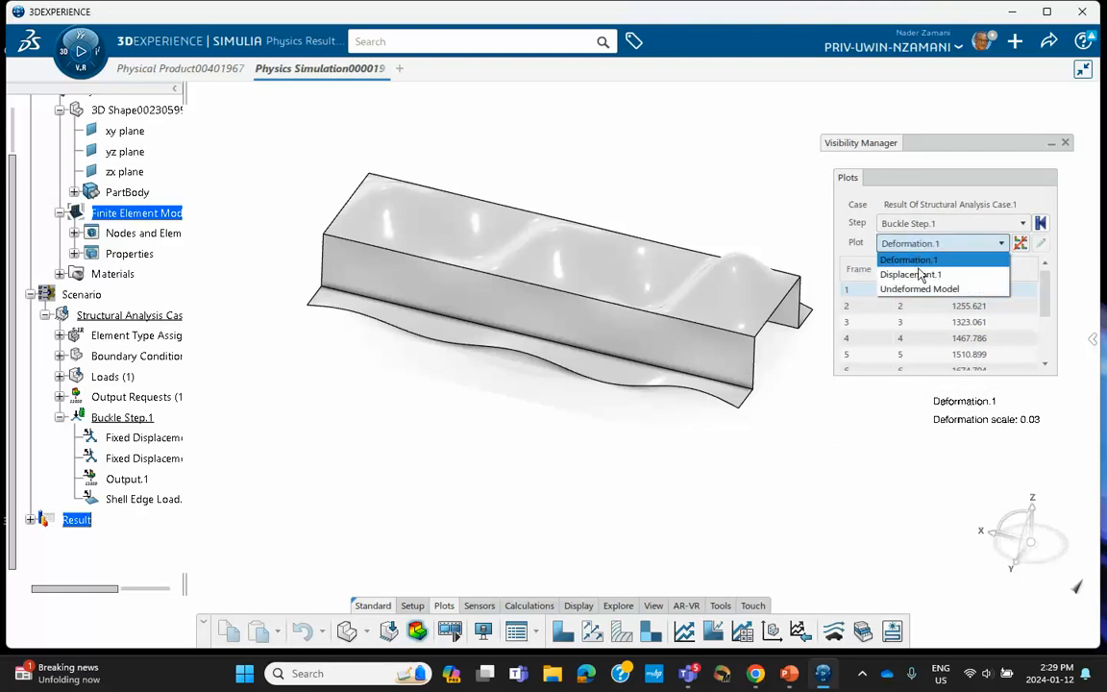
{"action": "left_click", "coordinate": [921, 275]}
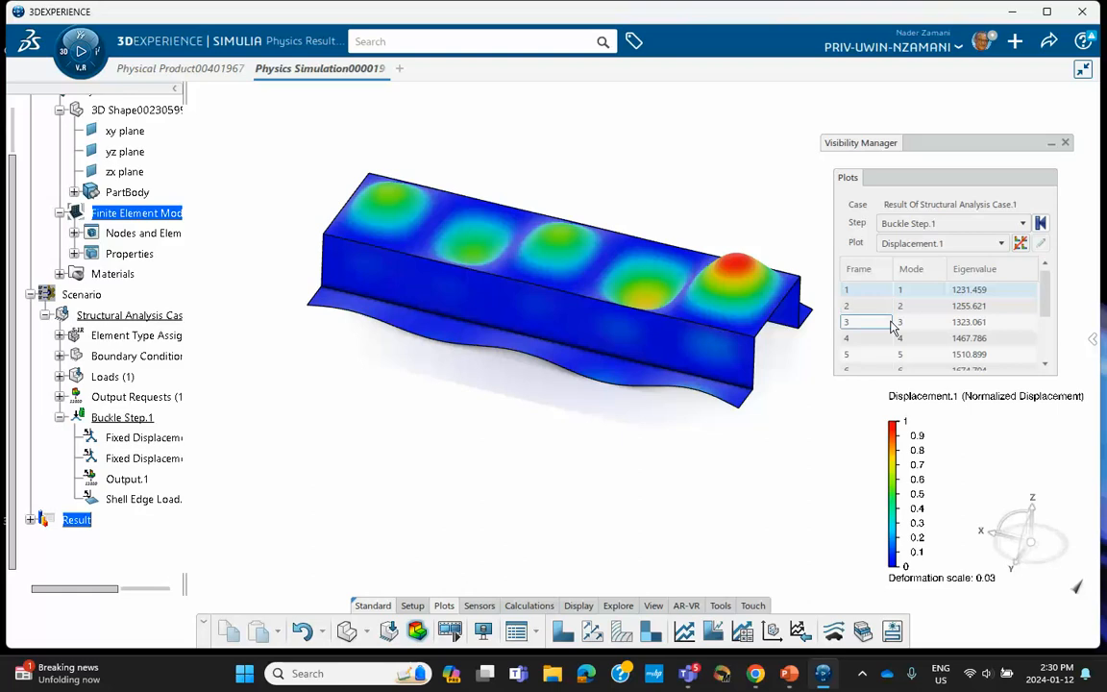
- Examine the displacement plots of buckling modes 2, 3, 8, 9 and 10, and return to mode 1
{"action": "left_click", "coordinate": [904, 305]}
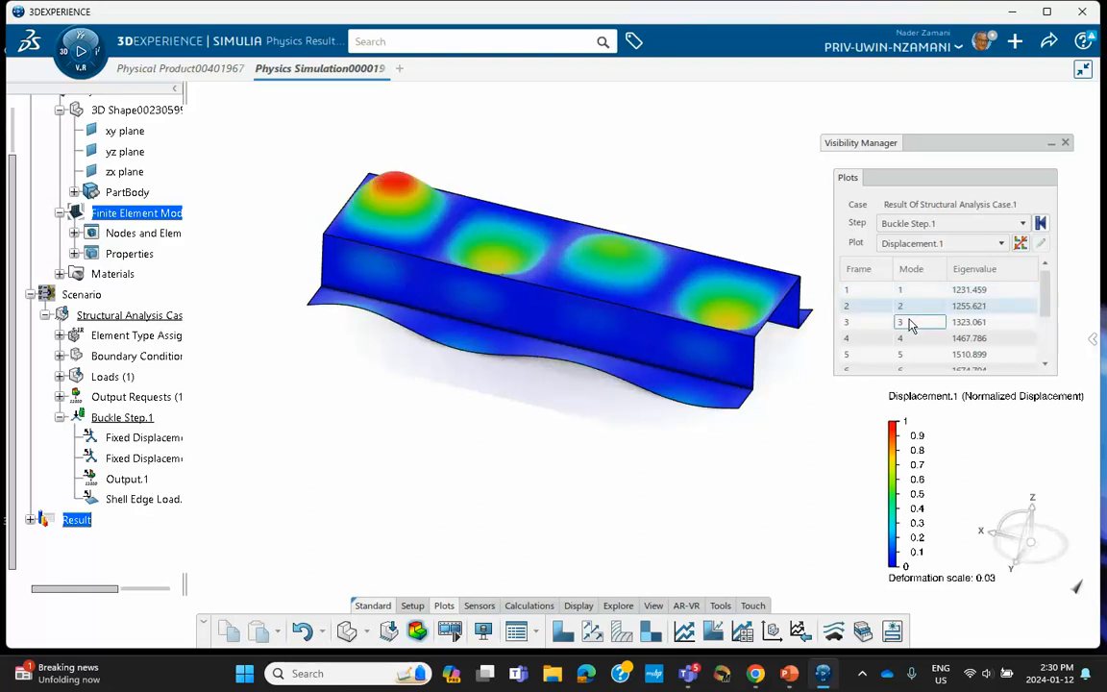
{"action": "left_click", "coordinate": [909, 322]}
{"action": "scroll", "coordinate": [914, 343], "scroll_direction": "down", "scroll_amount": 3}
{"action": "left_click", "coordinate": [911, 332]}
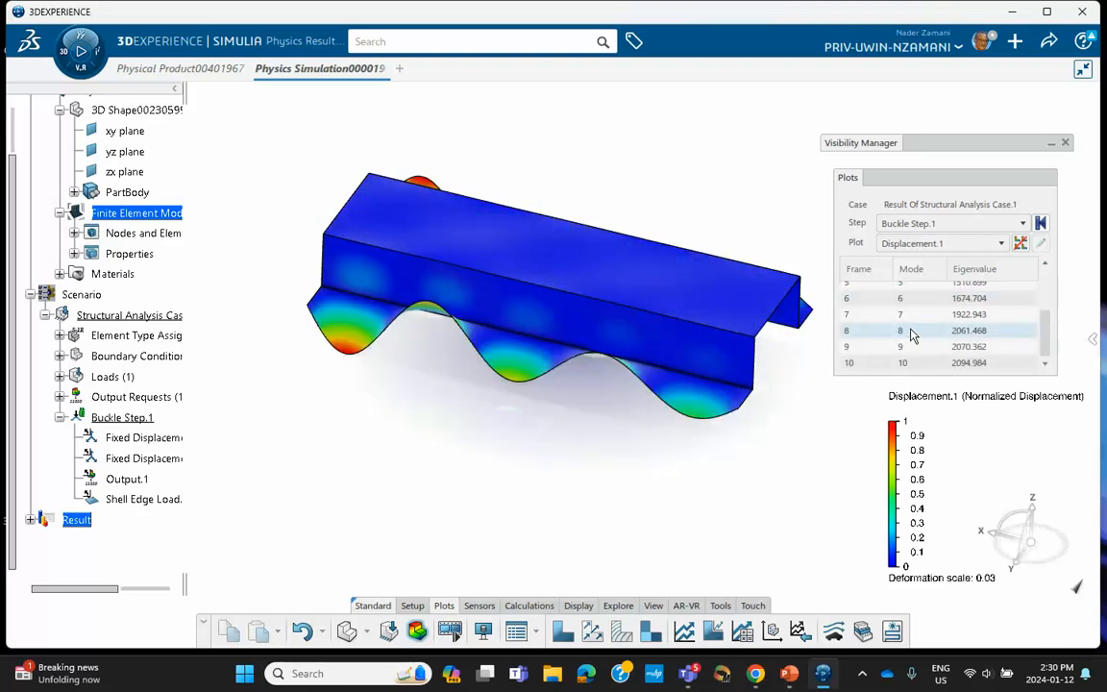
{"action": "left_click", "coordinate": [907, 347]}
{"action": "left_click", "coordinate": [903, 362]}
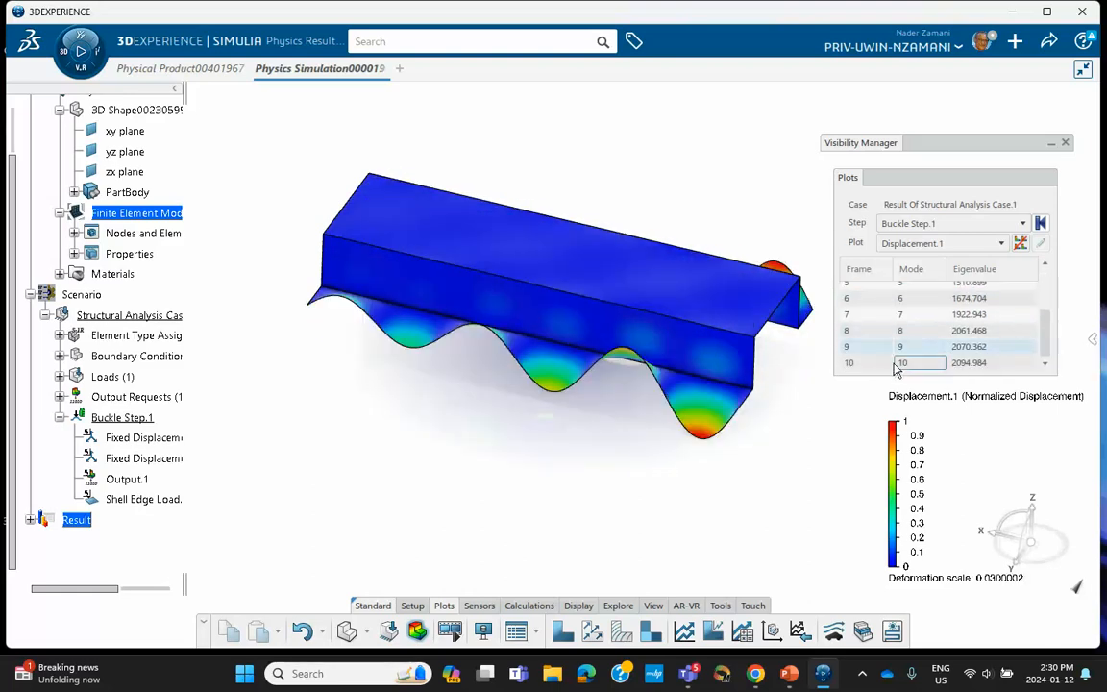
{"action": "left_click", "coordinate": [899, 285]}
{"action": "scroll", "coordinate": [892, 317], "scroll_direction": "up", "scroll_amount": 3}
{"action": "left_click", "coordinate": [895, 291]}
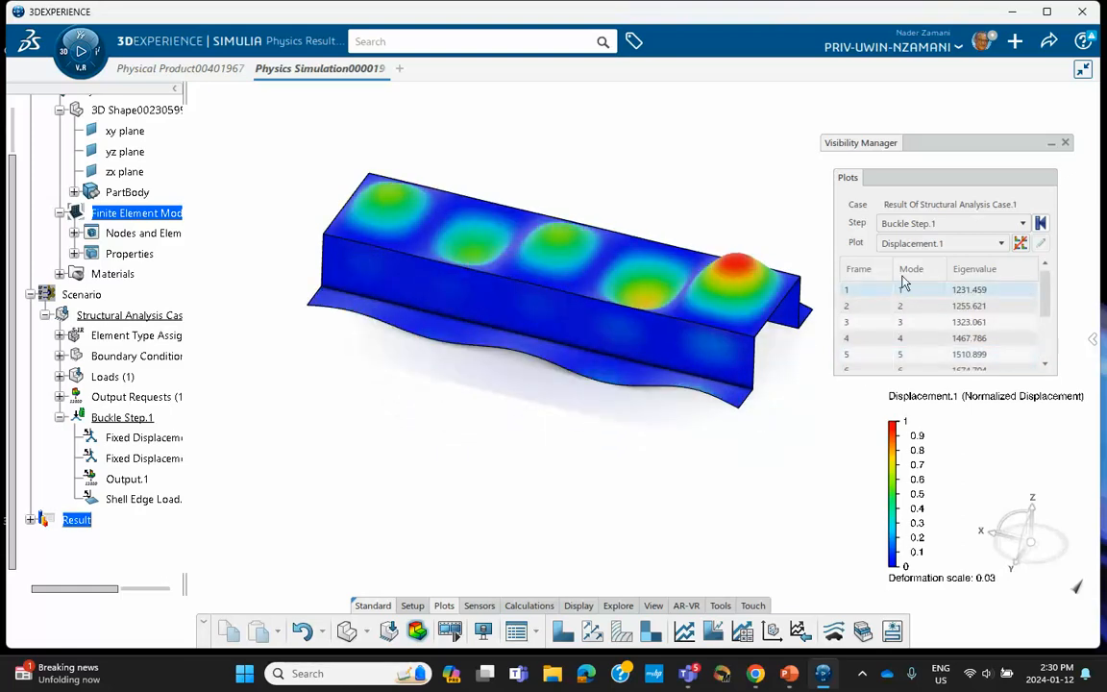
- Return to the simulation scenario and delete the Buckle Step from the structural analysis case
{"action": "mouse_move", "coordinate": [486, 323]}
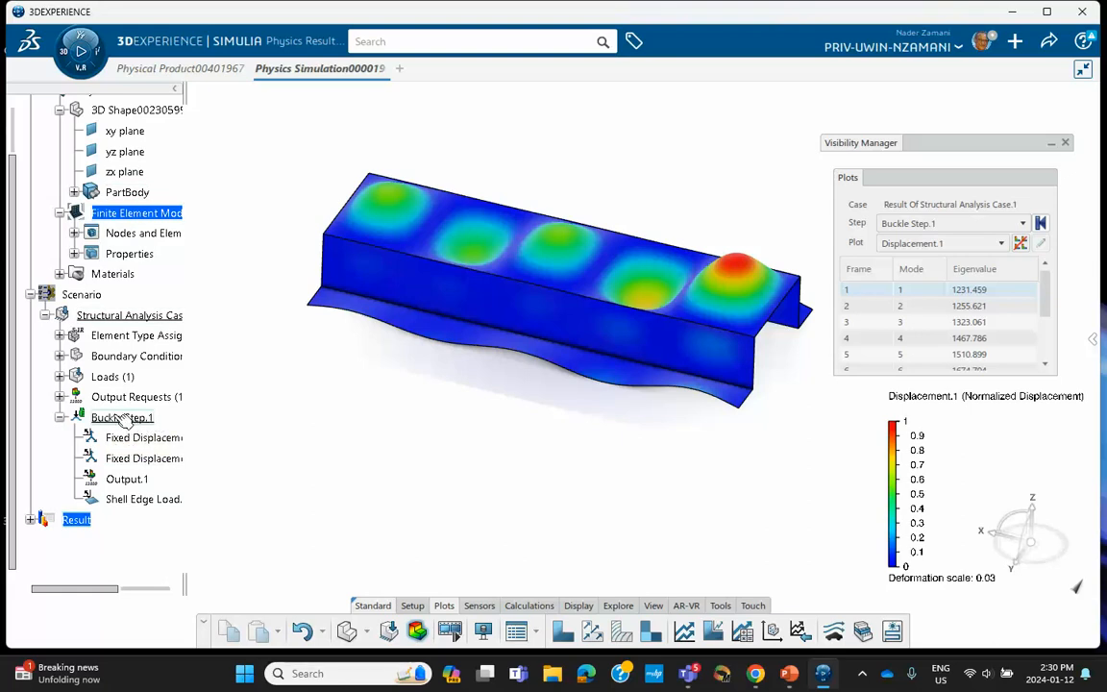
{"action": "scroll", "coordinate": [183, 426], "scroll_direction": "down", "scroll_amount": 2}
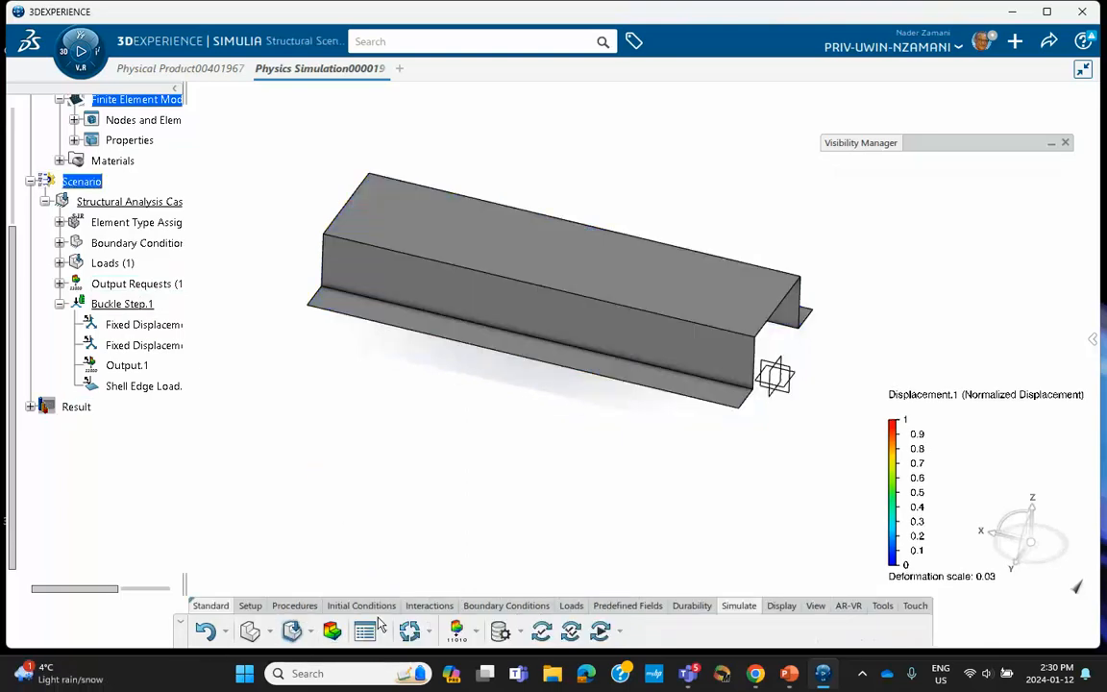
{"action": "right_click", "coordinate": [142, 306]}
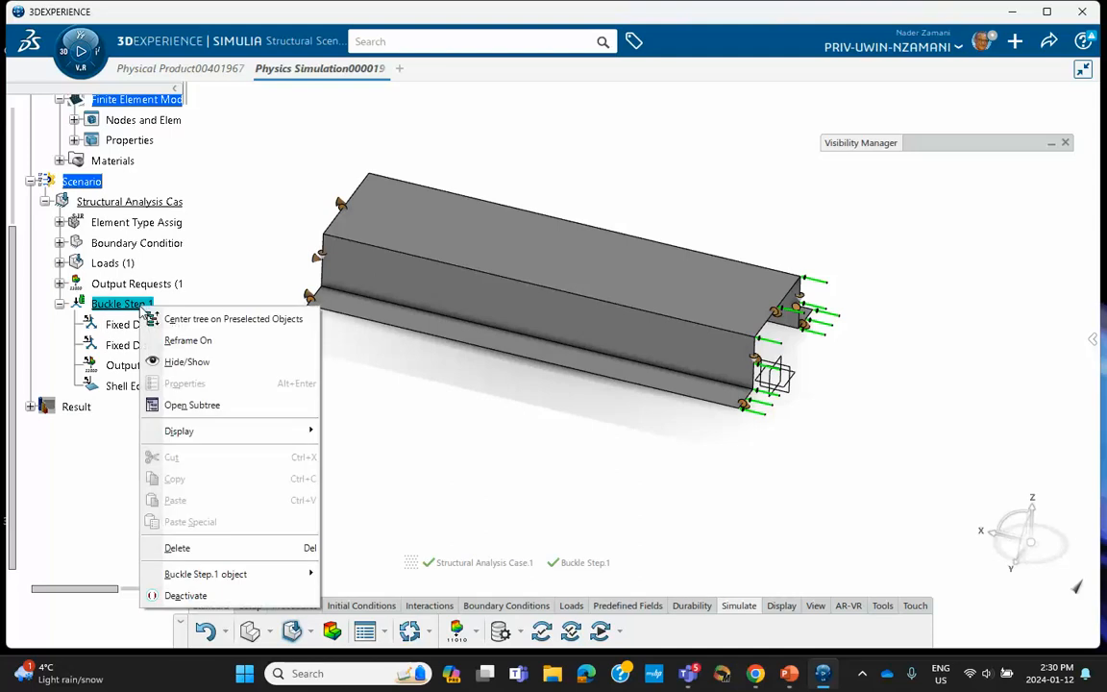
{"action": "left_click", "coordinate": [173, 547]}
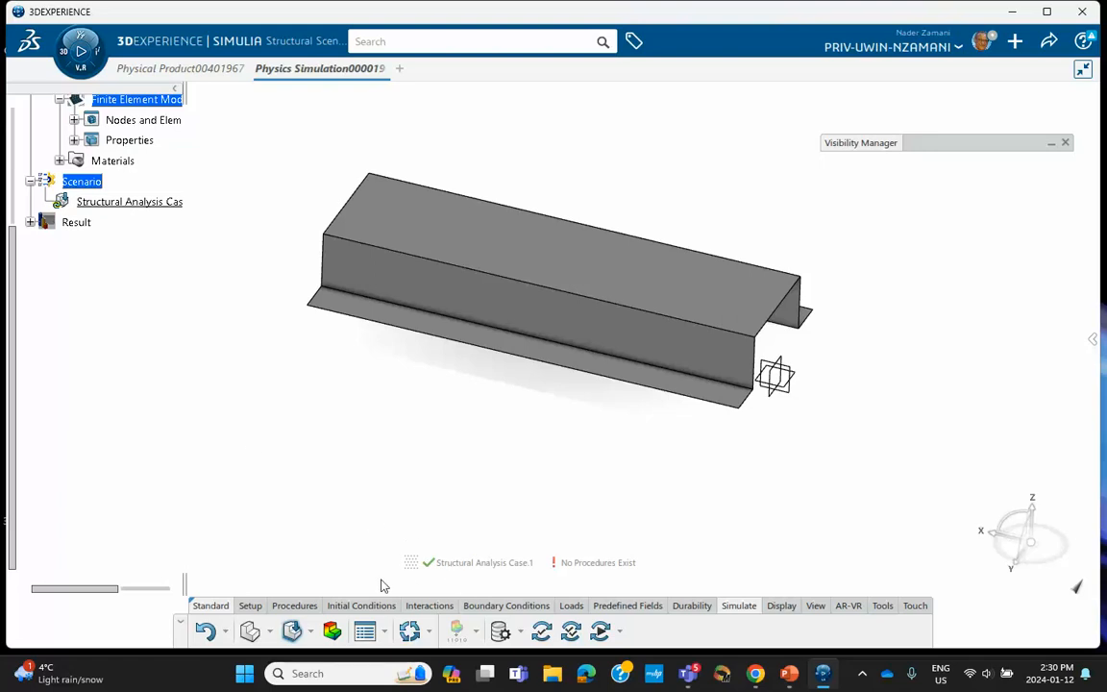
- Add a Static Perturbation Step to the structural analysis case with contact changes not allowed and matrix storage at Solver Default
{"action": "left_click", "coordinate": [295, 607]}
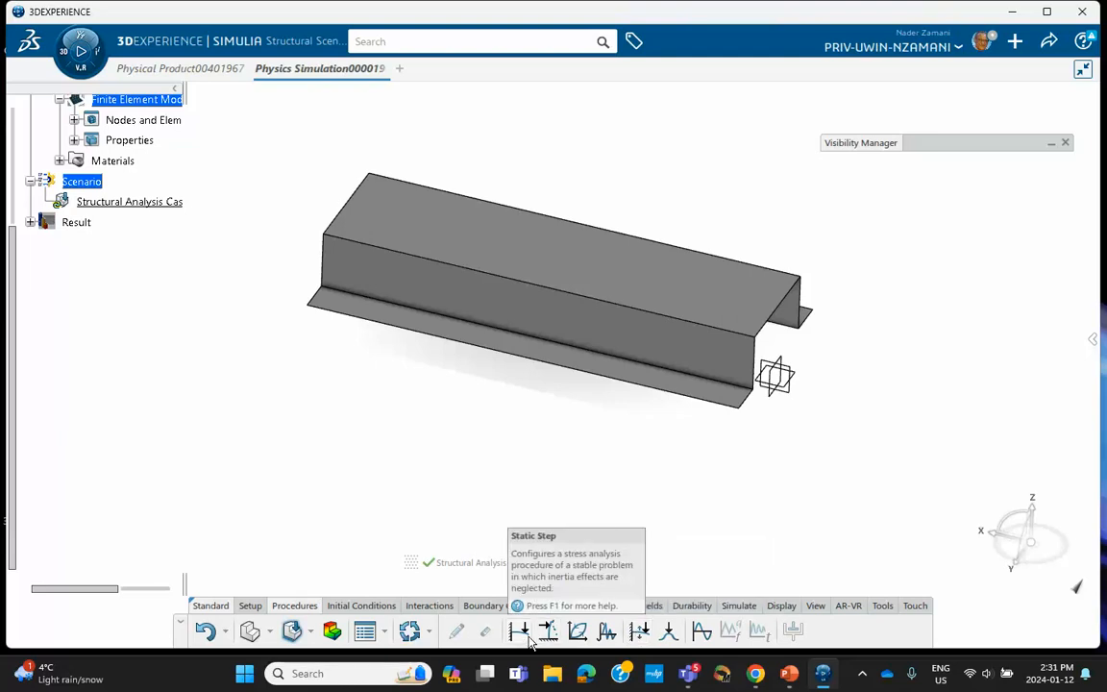
{"action": "left_click", "coordinate": [639, 630]}
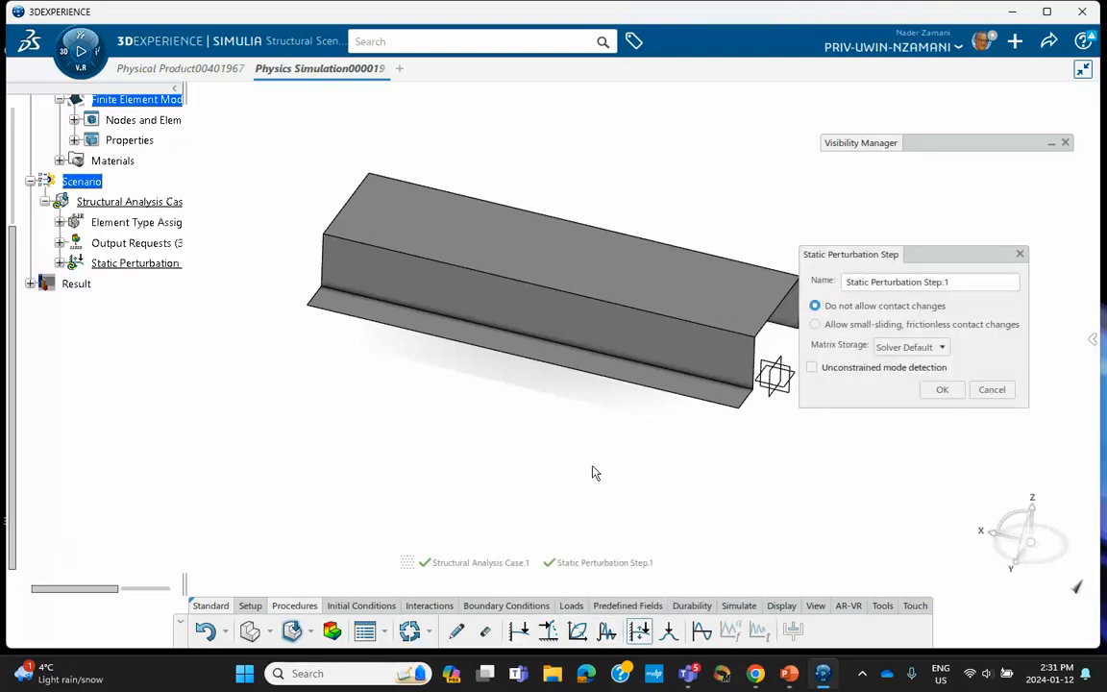
{"action": "left_click", "coordinate": [942, 389]}
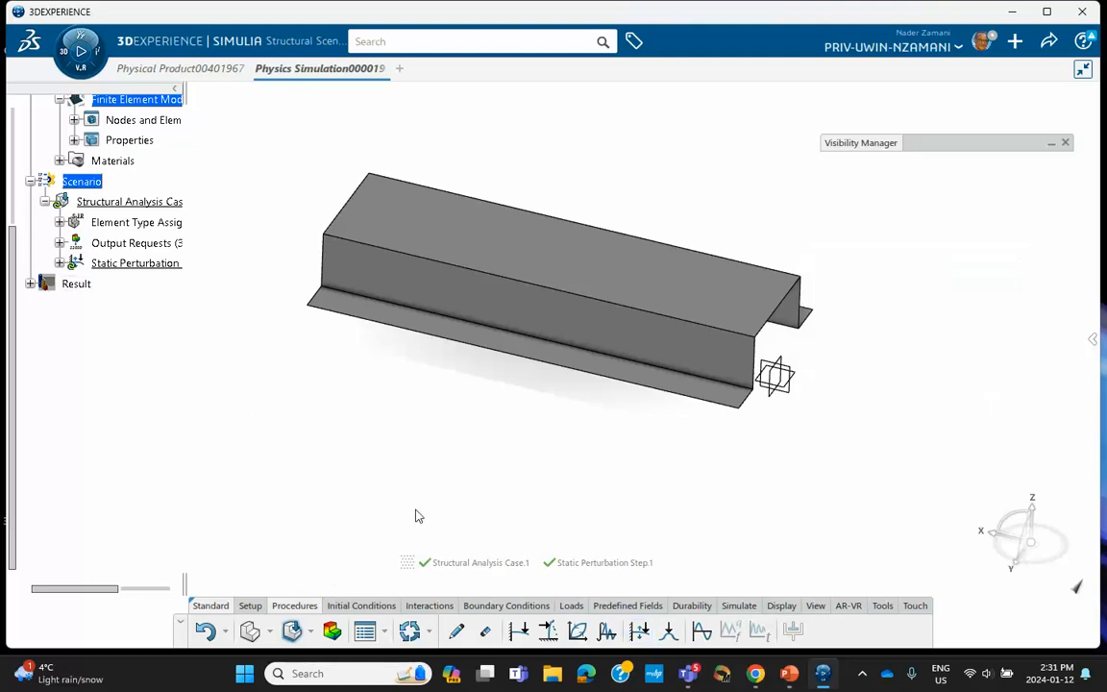
- Apply a Fixed Displacement to the five edges at the beam end away from the origin planes, restraining X, Y and Z translation
{"action": "left_click", "coordinate": [508, 606]}
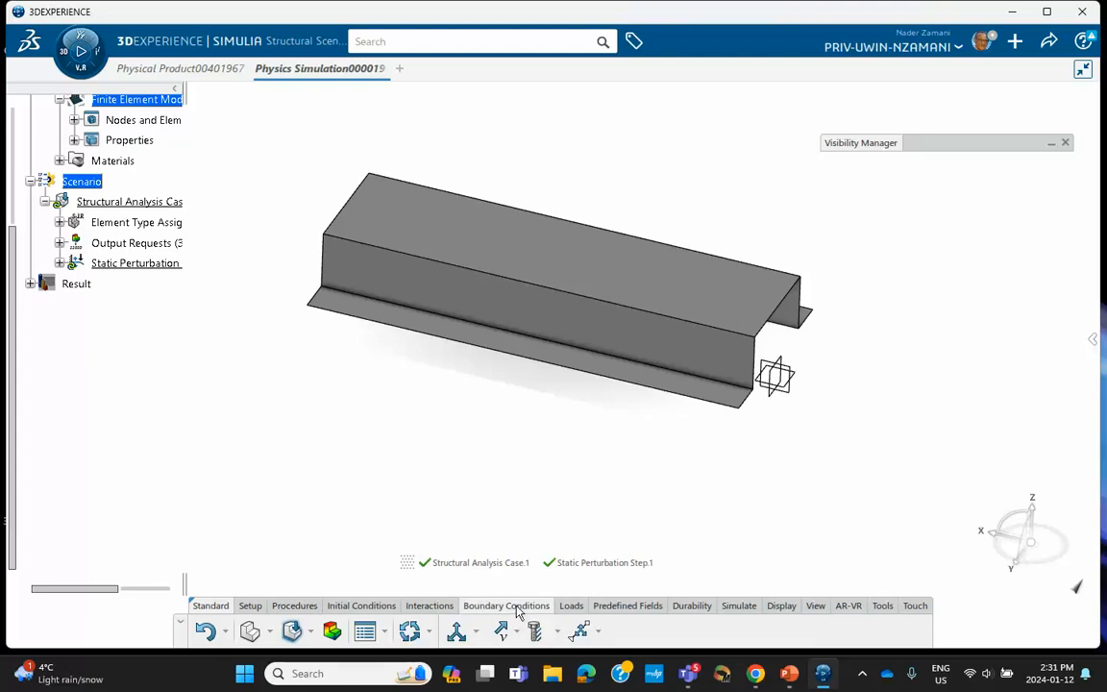
{"action": "left_click", "coordinate": [461, 632]}
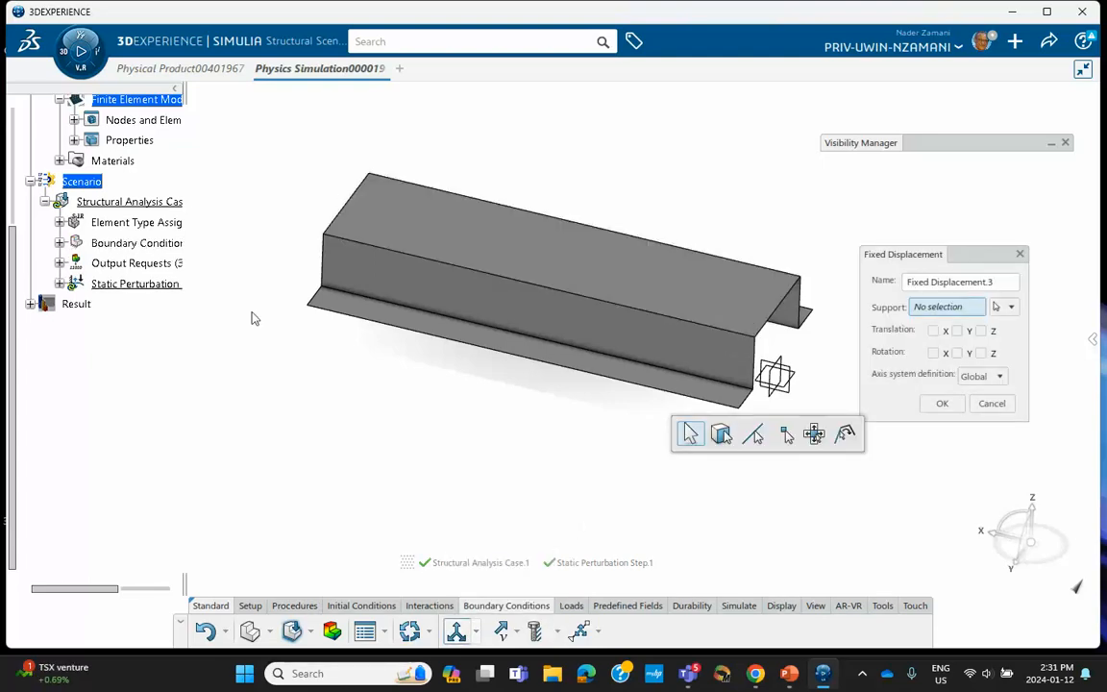
{"action": "middle_click_drag", "start_coordinate": [255, 318], "coordinate": [476, 415]}
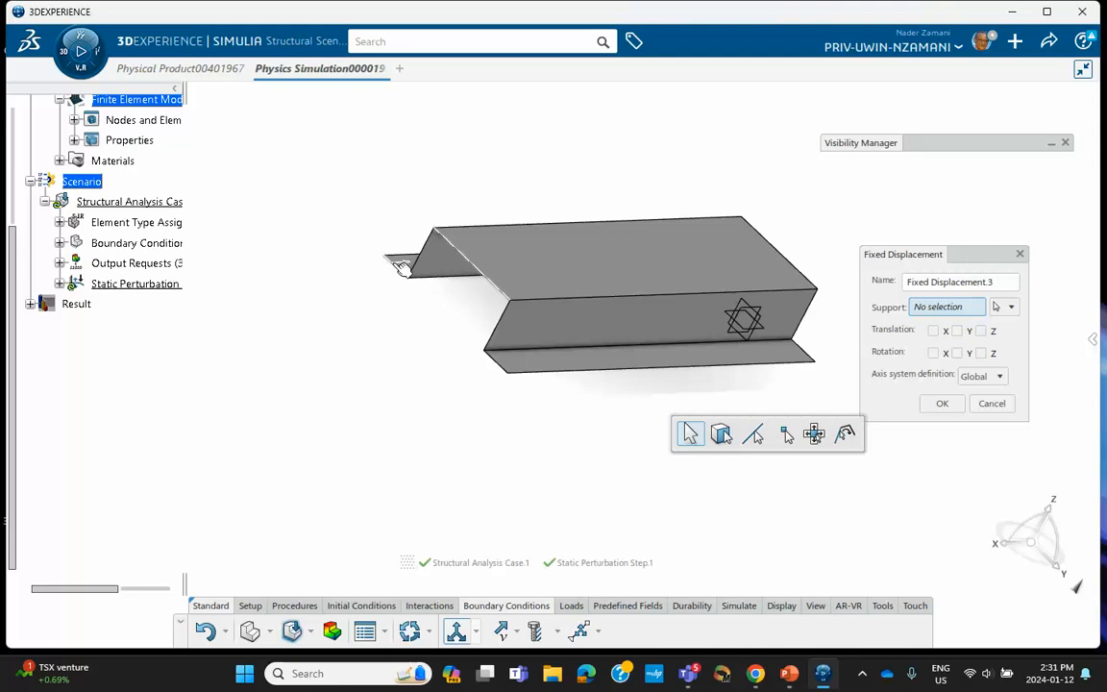
{"action": "left_click", "coordinate": [403, 264]}
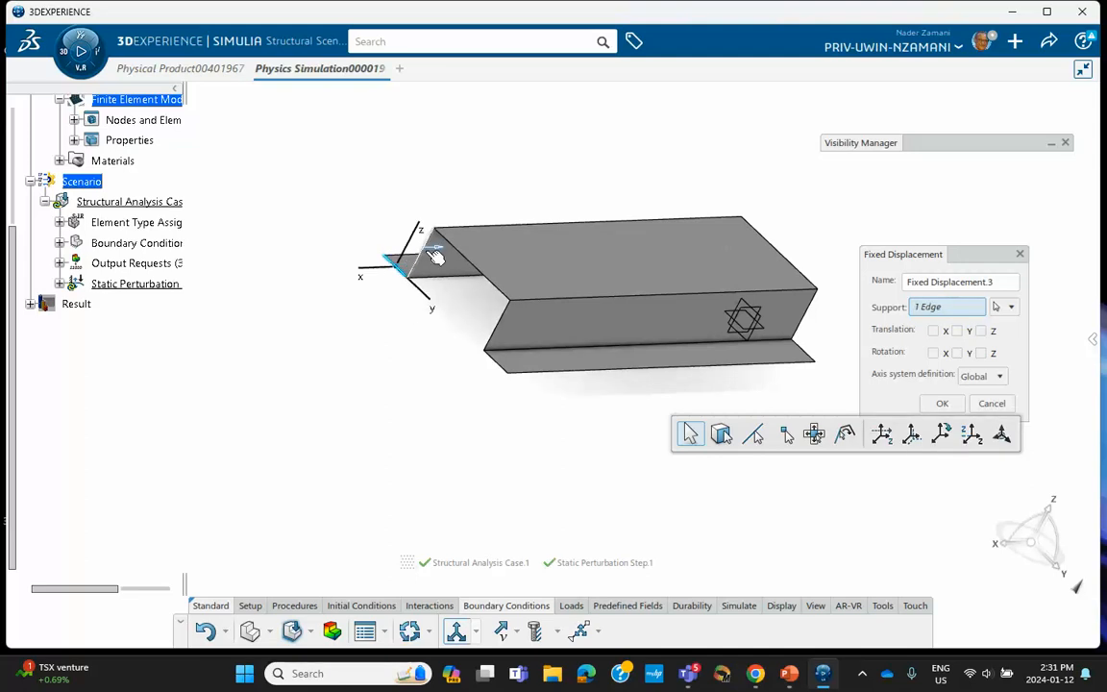
{"action": "left_click", "coordinate": [442, 256]}
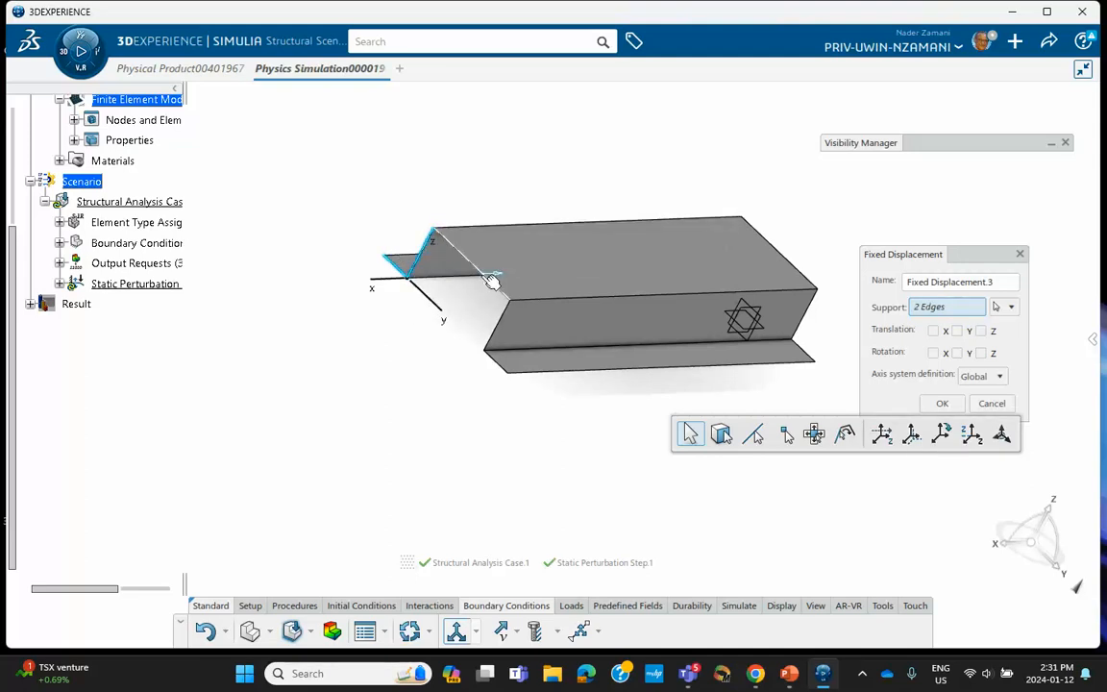
{"action": "left_click", "coordinate": [492, 281]}
{"action": "left_click", "coordinate": [498, 336]}
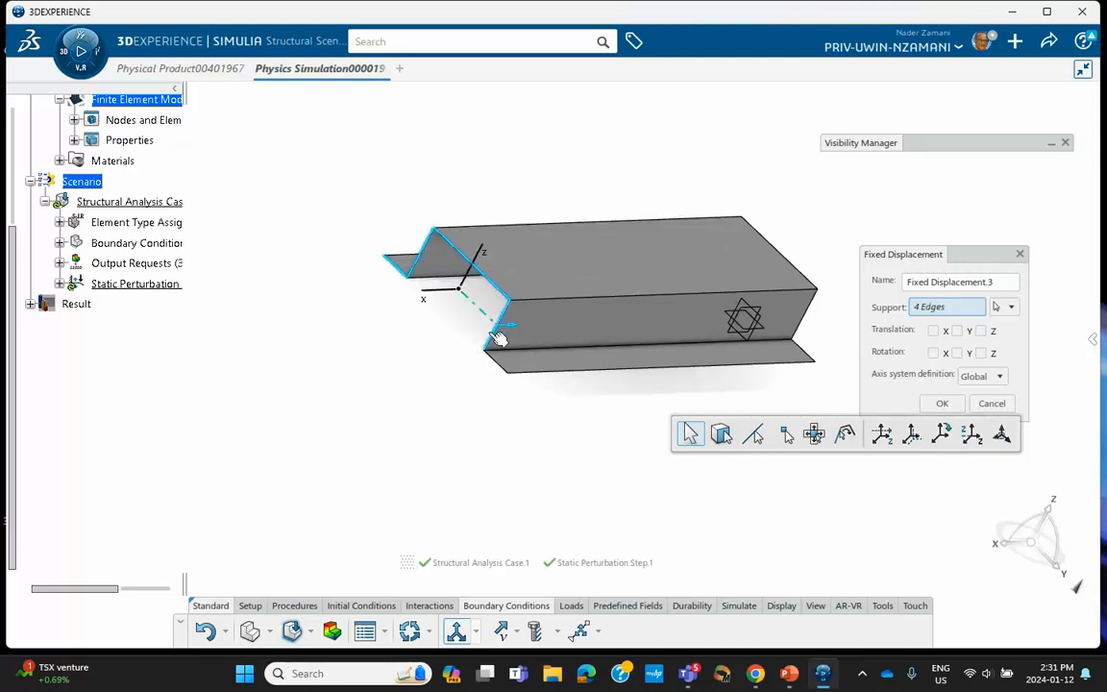
{"action": "left_click", "coordinate": [506, 367]}
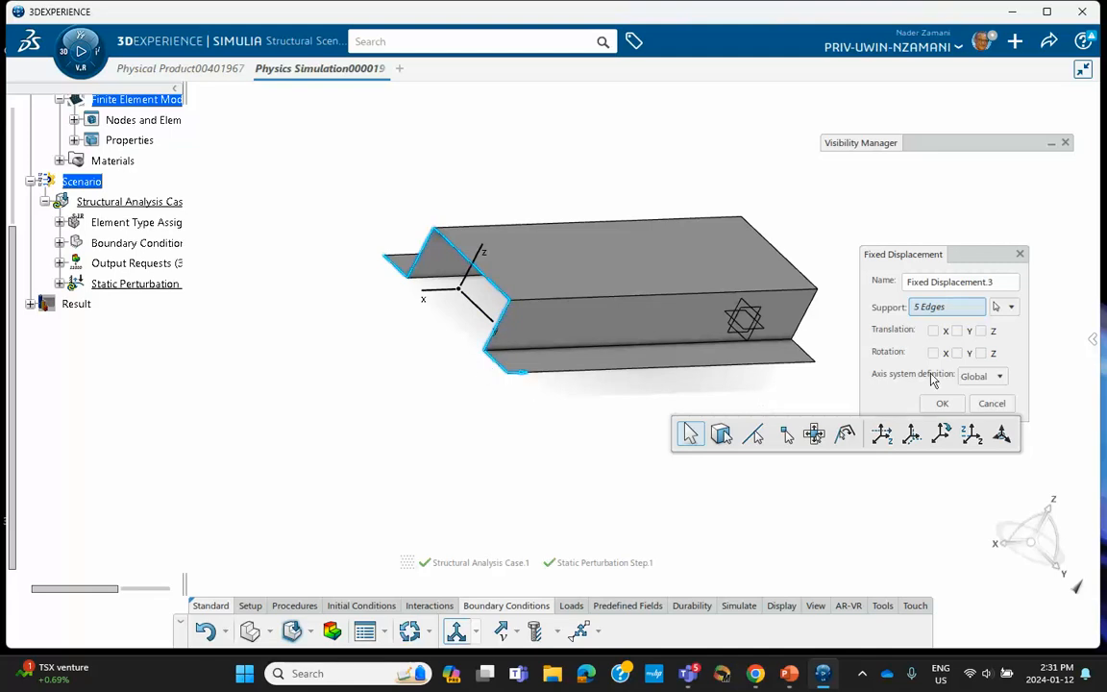
{"action": "left_click", "coordinate": [934, 331]}
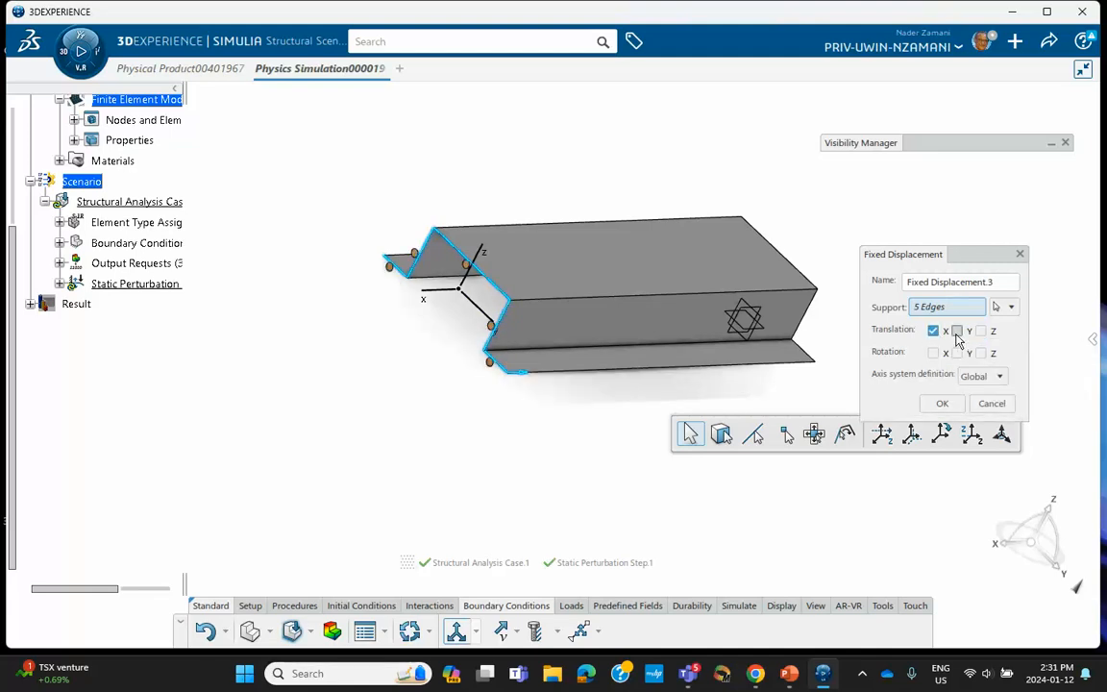
{"action": "left_click", "coordinate": [957, 331]}
{"action": "left_click", "coordinate": [980, 331]}
{"action": "middle_click_drag", "start_coordinate": [851, 348], "coordinate": [606, 313]}
{"action": "middle_click_drag", "start_coordinate": [819, 276], "coordinate": [803, 418]}
{"action": "left_click", "coordinate": [942, 403]}
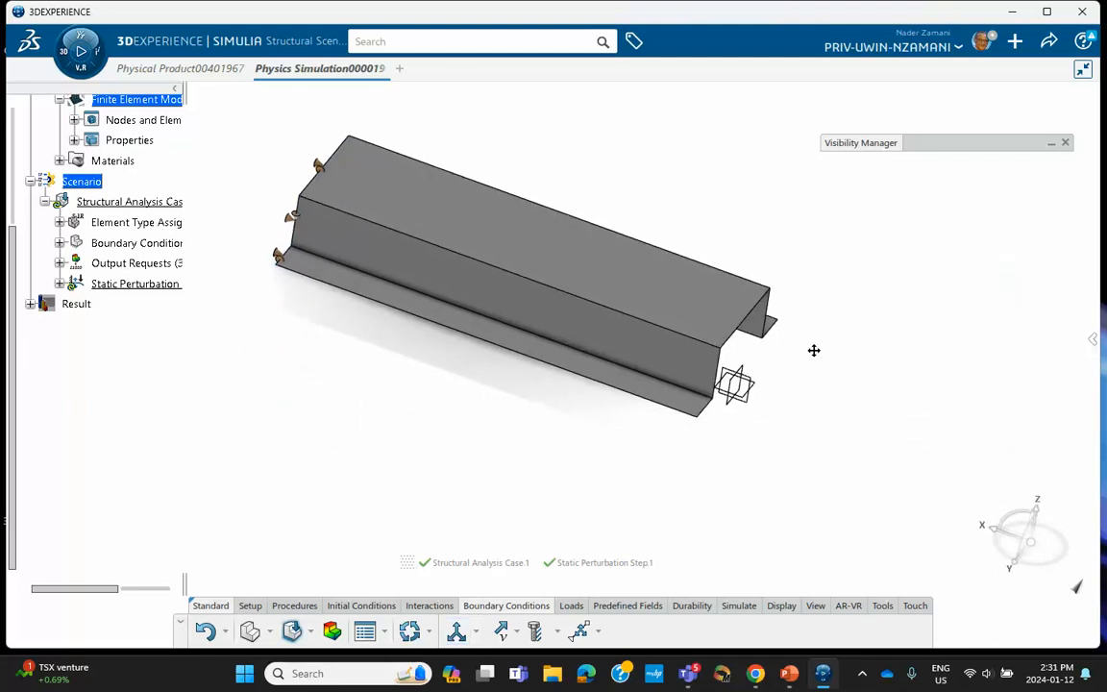
- Apply a Fixed Displacement to the five edges at the beam end beside the origin planes, restraining Y and Z translation
{"action": "left_click", "coordinate": [455, 631]}
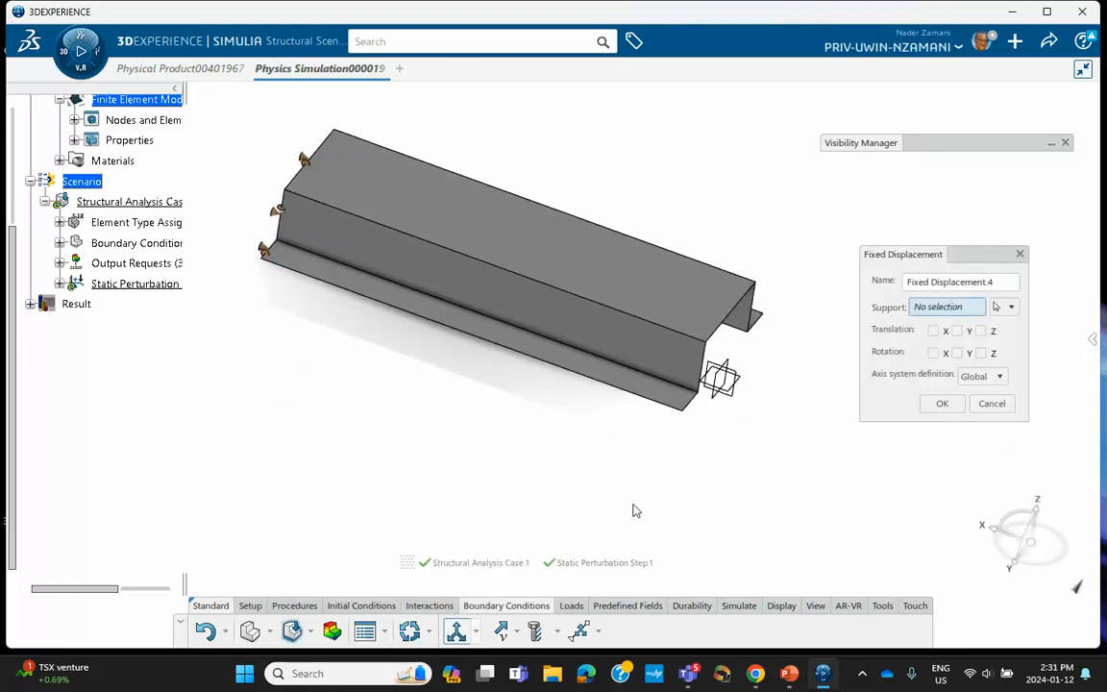
{"action": "left_click", "coordinate": [697, 404]}
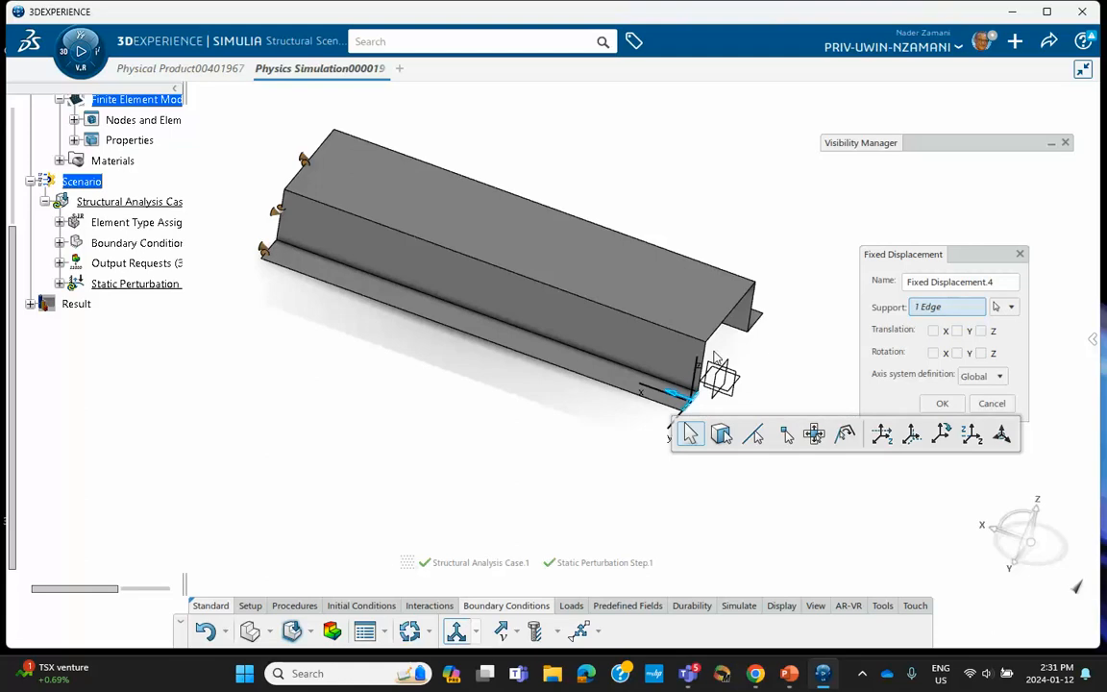
{"action": "left_click", "coordinate": [705, 356]}
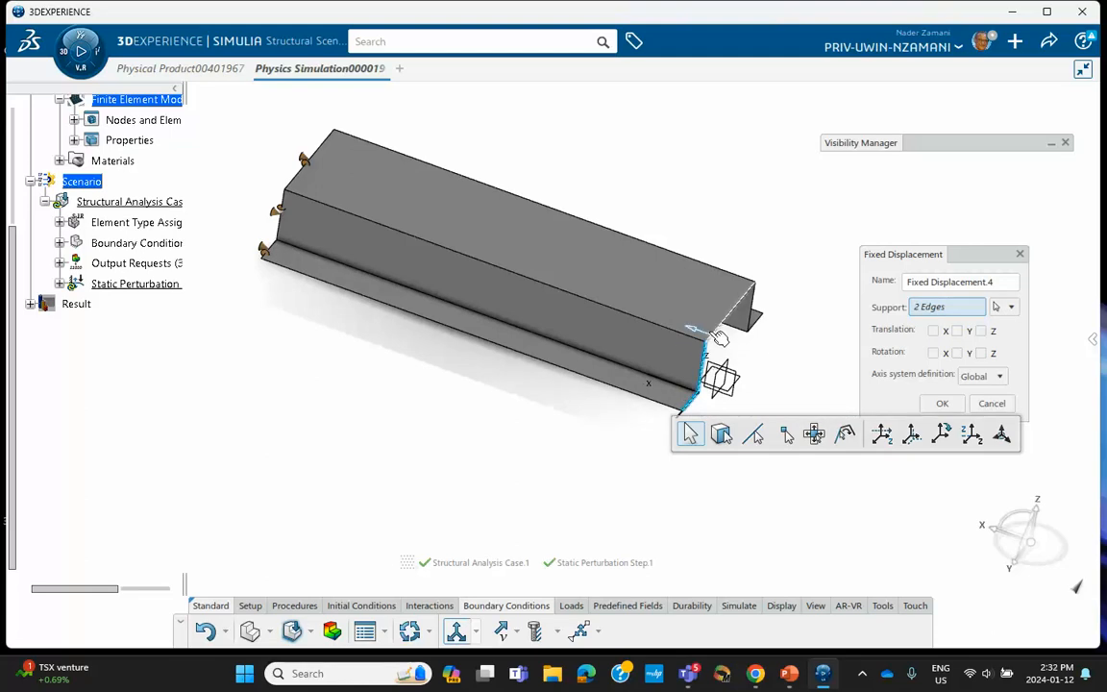
{"action": "left_click", "coordinate": [714, 332]}
{"action": "left_click", "coordinate": [753, 302]}
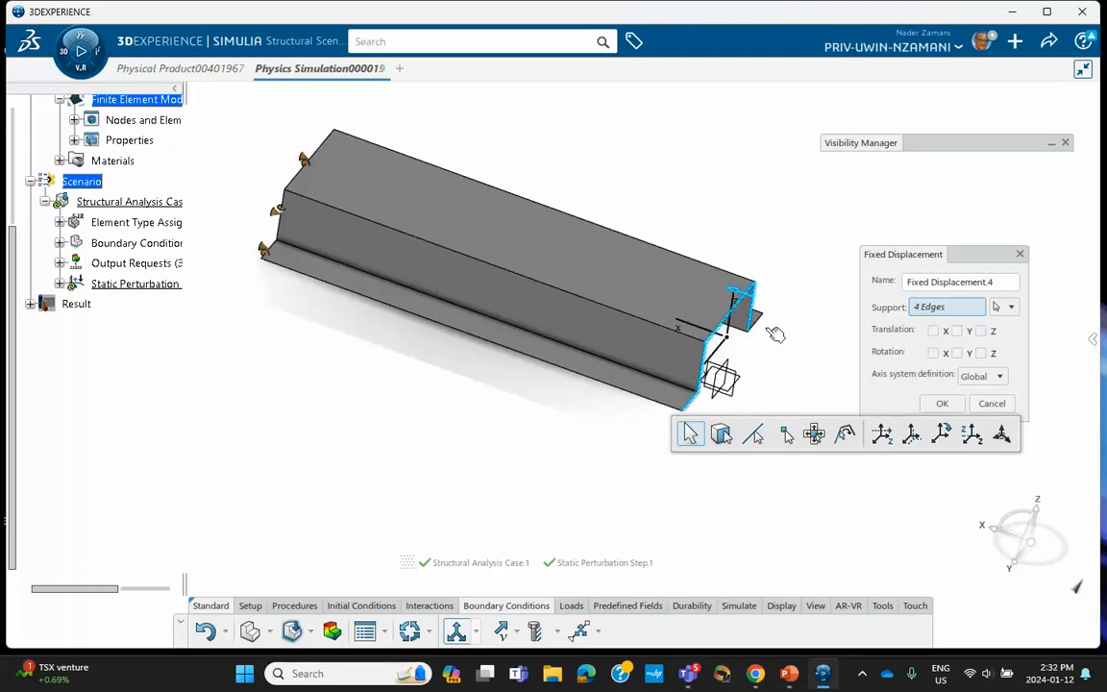
{"action": "left_click", "coordinate": [759, 320]}
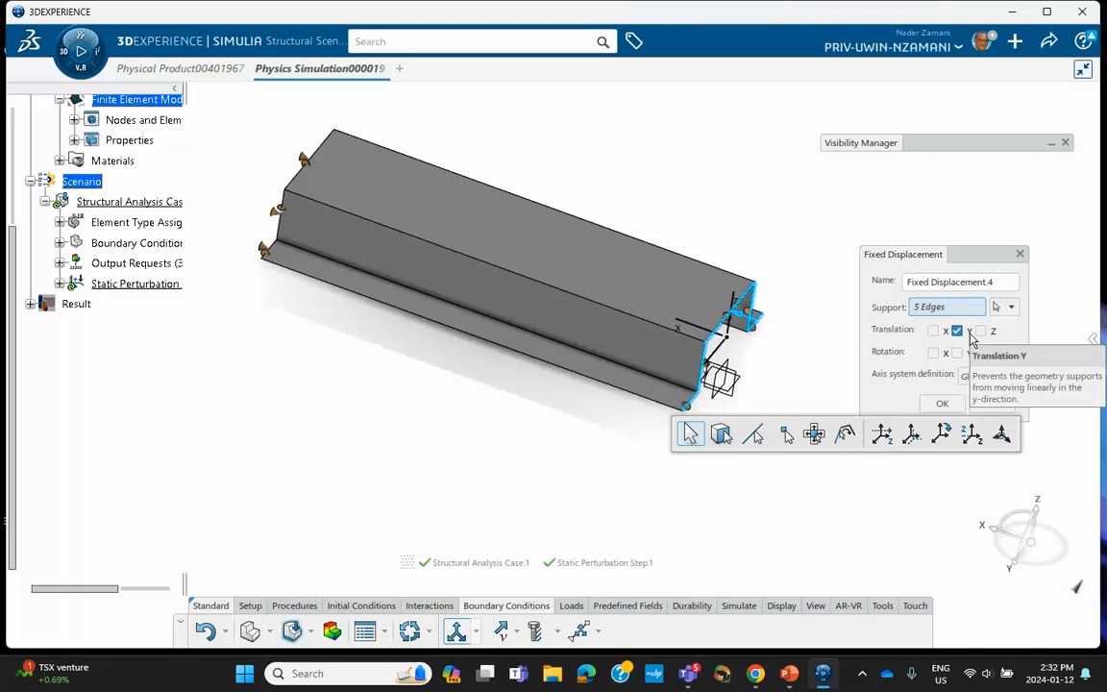
{"action": "left_click", "coordinate": [956, 331]}
{"action": "left_click", "coordinate": [980, 331]}
{"action": "left_click", "coordinate": [941, 404]}
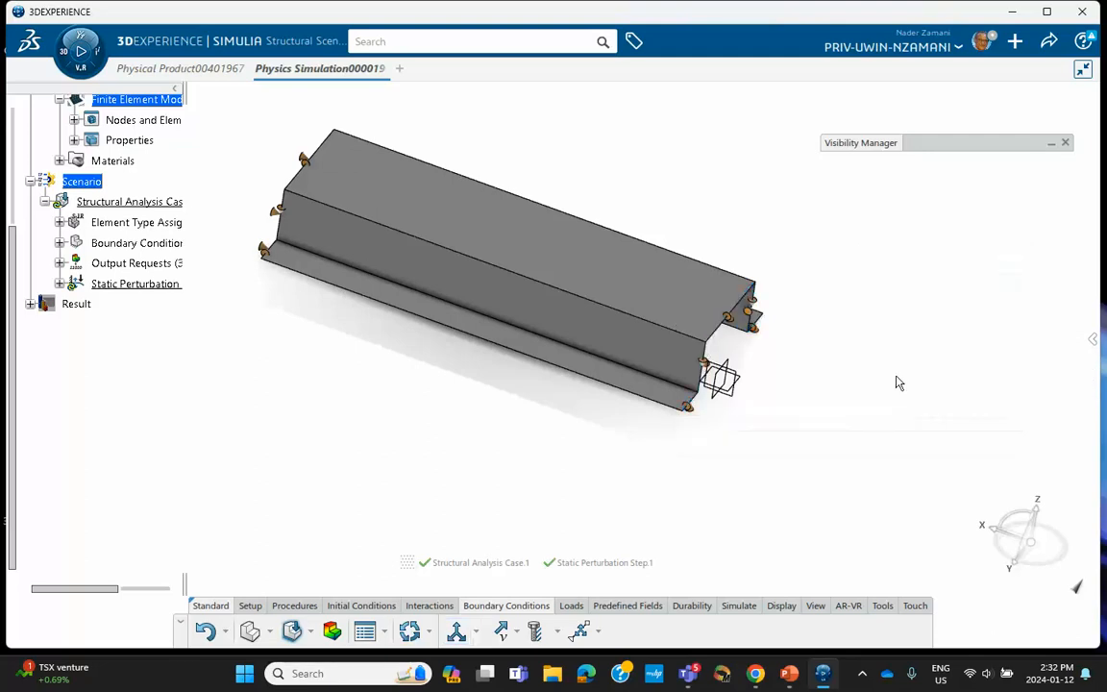
- Apply a normal Shell Edge Load of 1231 N_mm to the five edges at the beam end beside the origin planes
{"action": "middle_click_drag", "start_coordinate": [771, 435], "coordinate": [749, 409]}
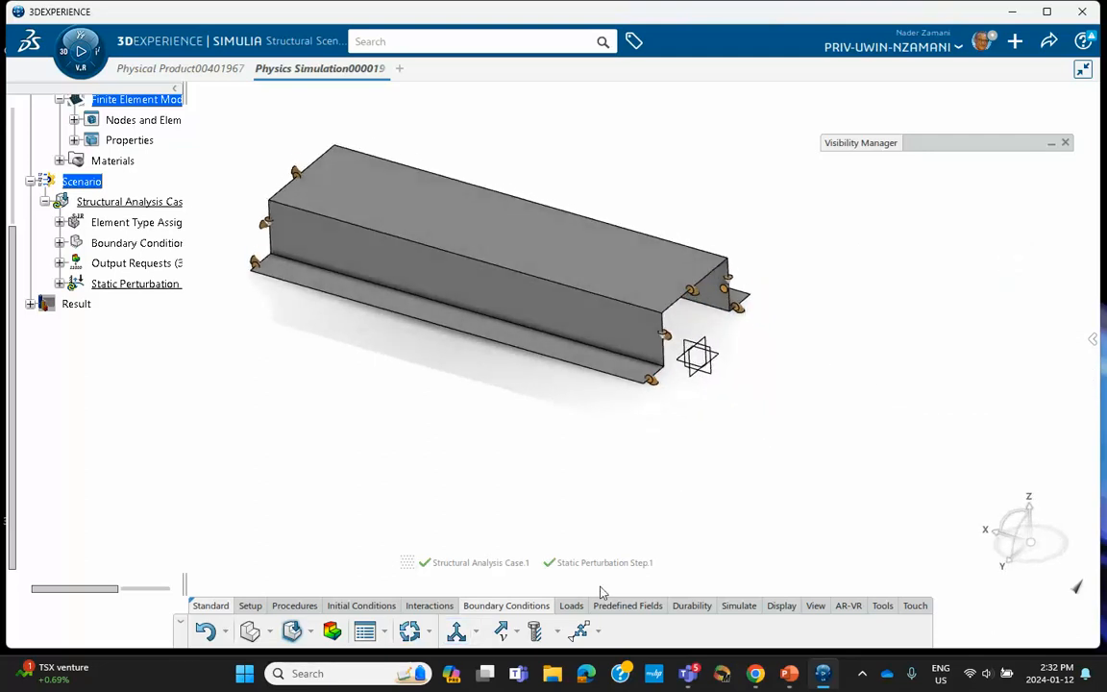
{"action": "left_click", "coordinate": [571, 606]}
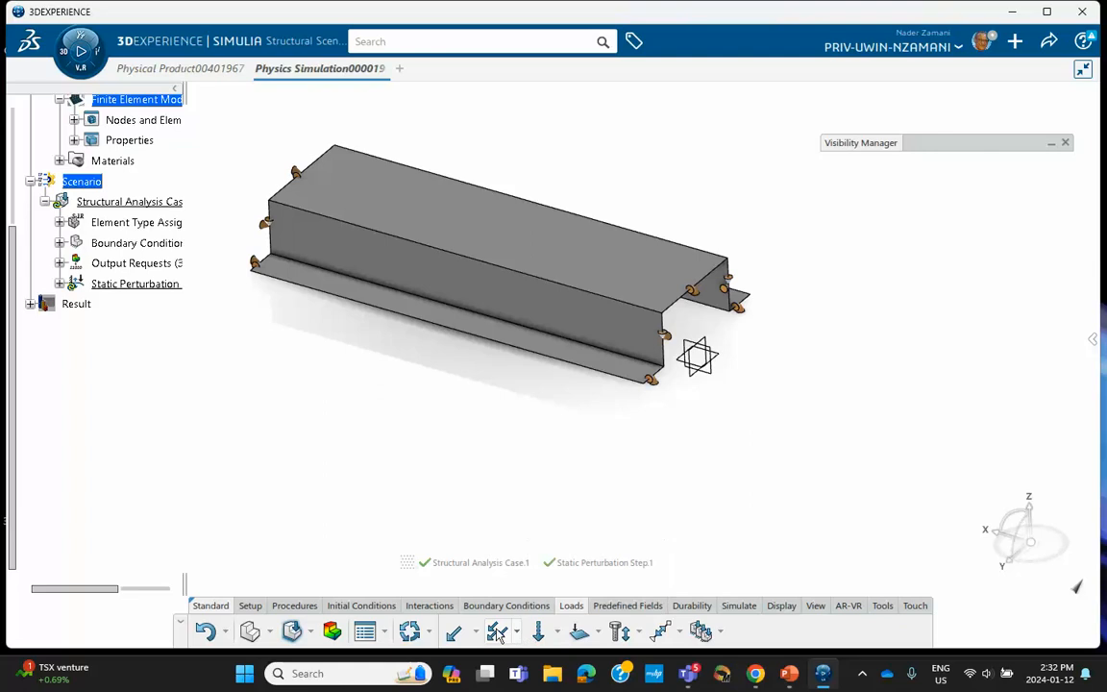
{"action": "left_click", "coordinate": [590, 626]}
{"action": "scroll", "coordinate": [711, 509], "scroll_direction": "up", "scroll_amount": 5}
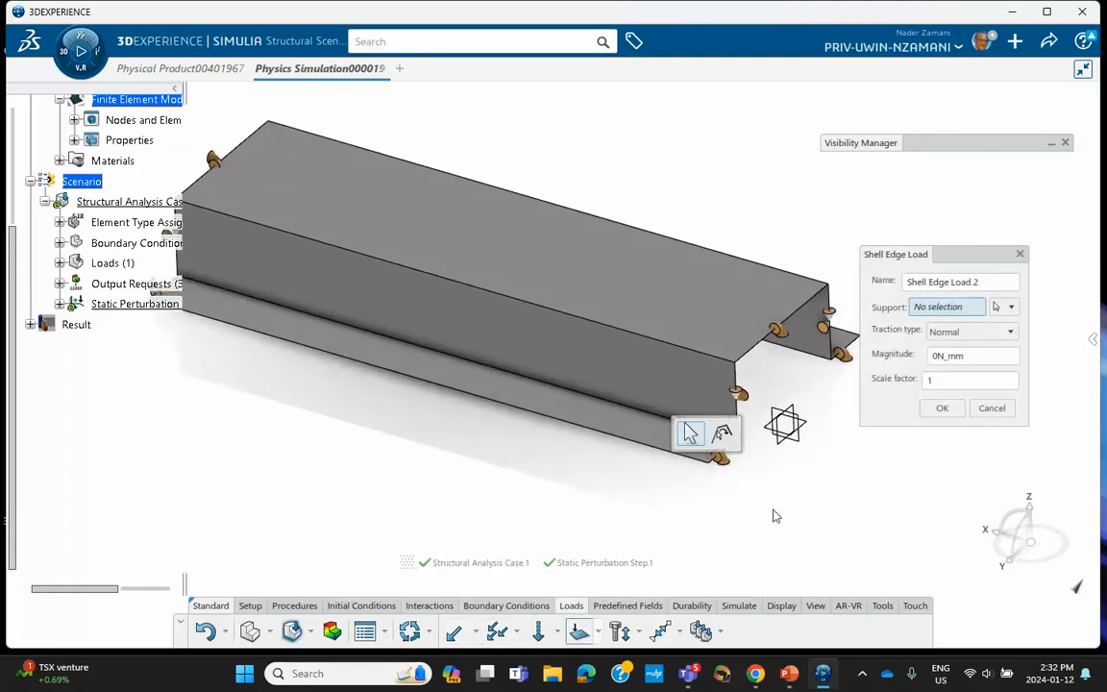
{"action": "middle_click_drag", "start_coordinate": [776, 516], "coordinate": [689, 378]}
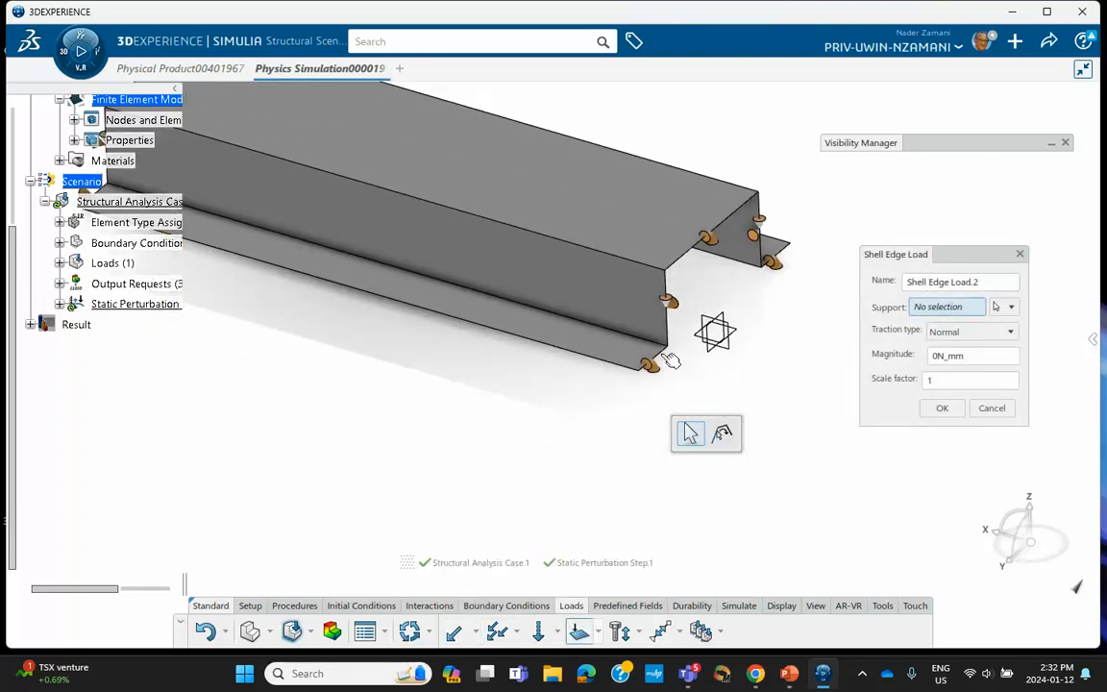
{"action": "left_click", "coordinate": [668, 359]}
{"action": "left_click", "coordinate": [667, 312]}
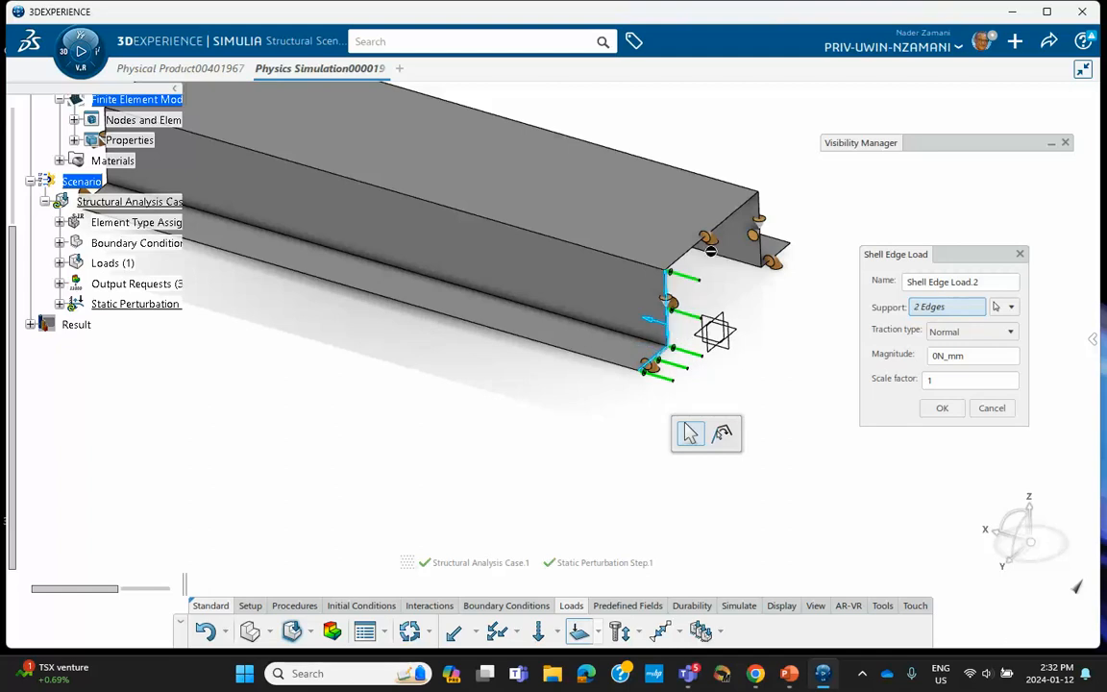
{"action": "left_click", "coordinate": [694, 257]}
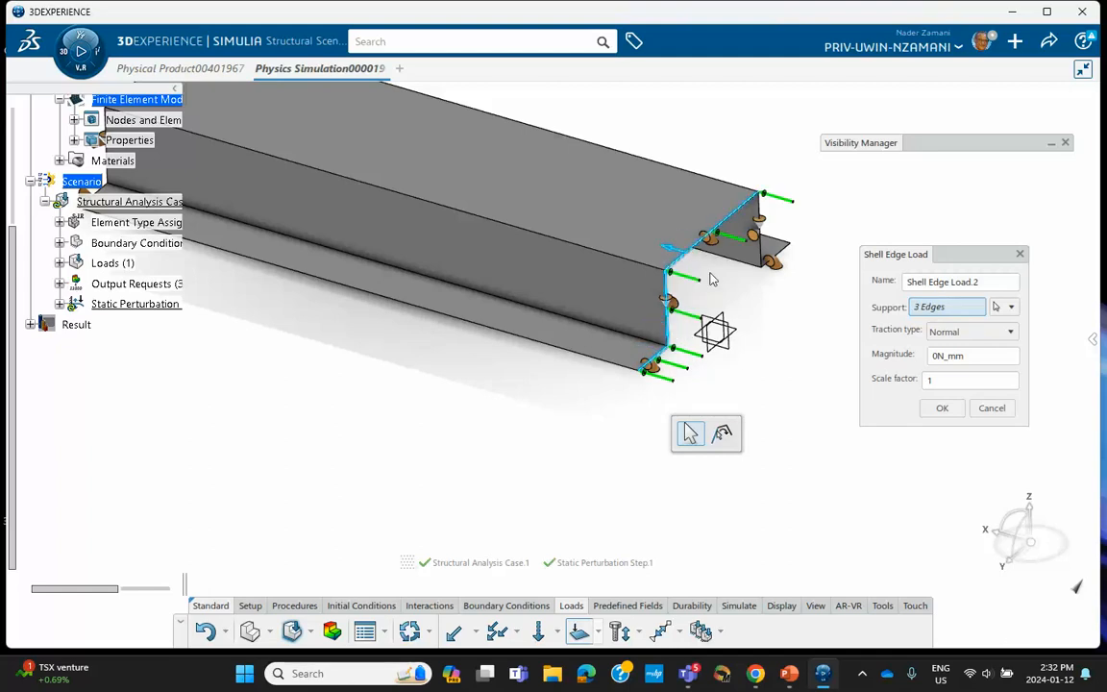
{"action": "left_click", "coordinate": [767, 217]}
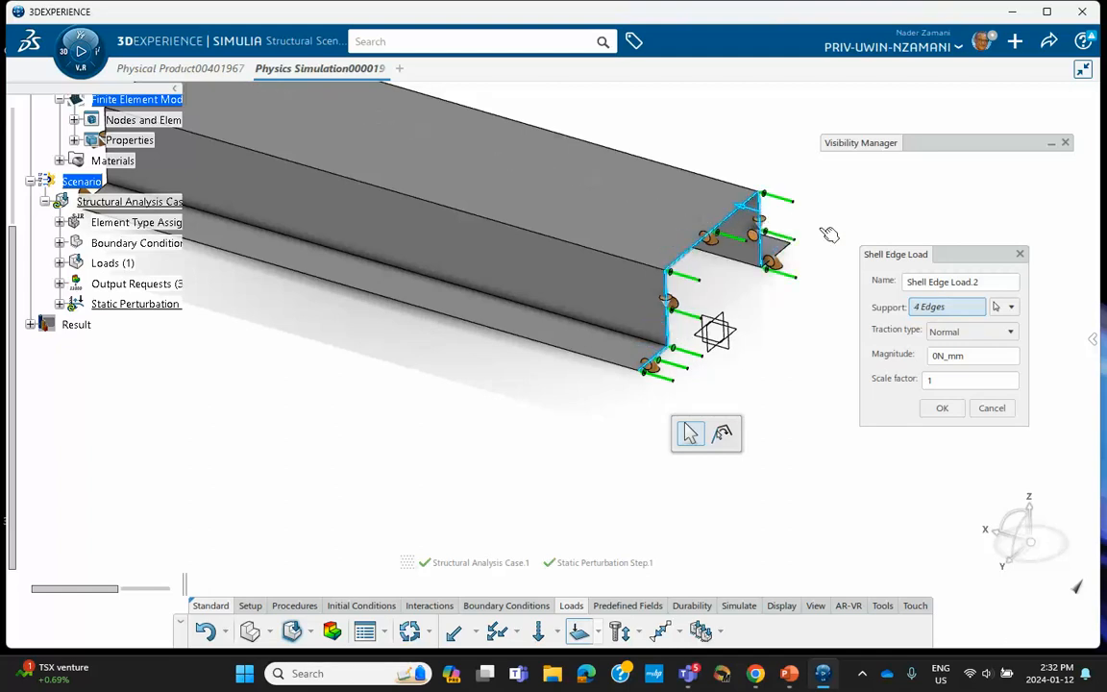
{"action": "left_click", "coordinate": [778, 255]}
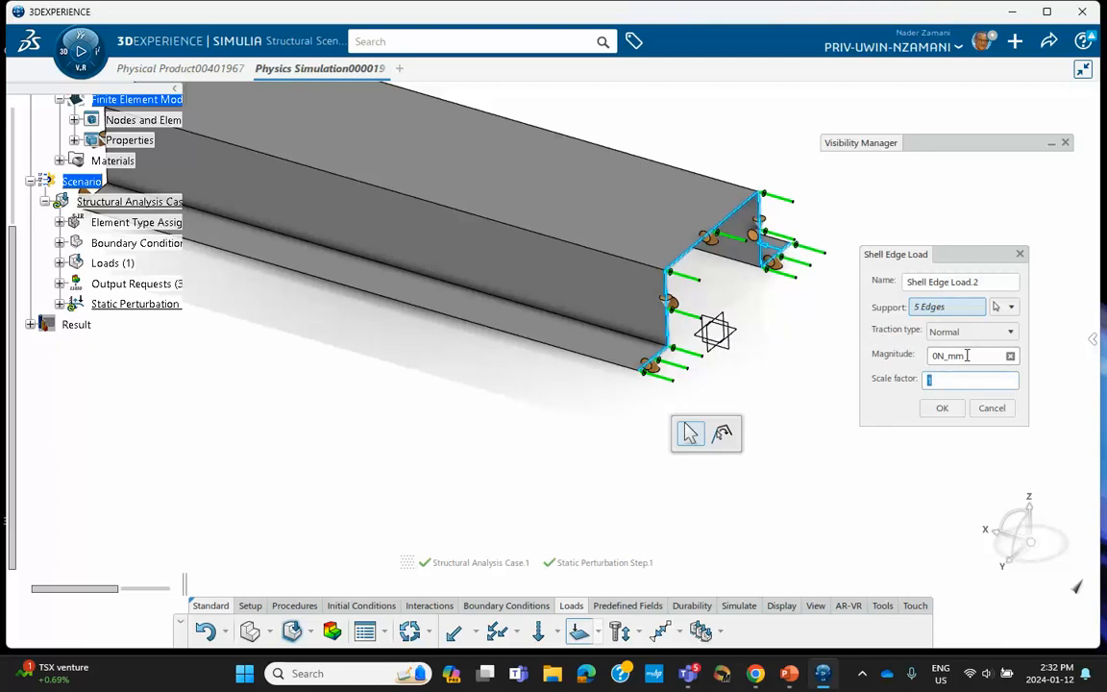
{"action": "left_click", "coordinate": [966, 356]}
{"action": "type", "text": "1231"}
{"action": "left_click", "coordinate": [944, 408]}
{"action": "scroll", "coordinate": [851, 378], "scroll_direction": "down", "scroll_amount": 3}
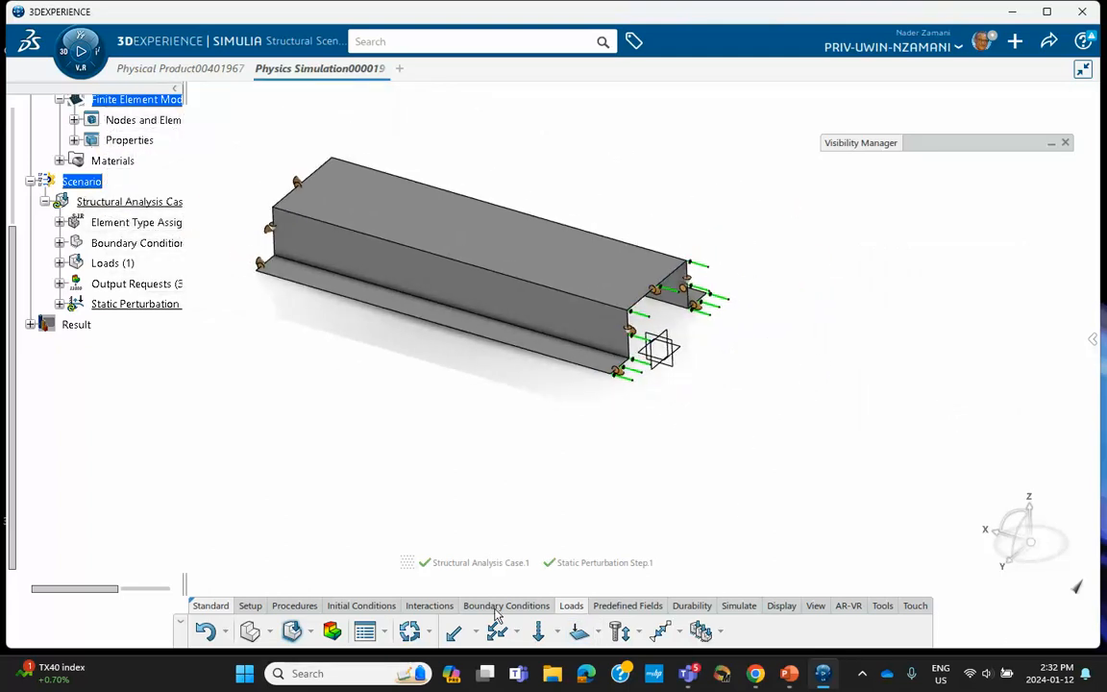
- Run the Model and Scenario Checks and close their status window
{"action": "left_click", "coordinate": [739, 605]}
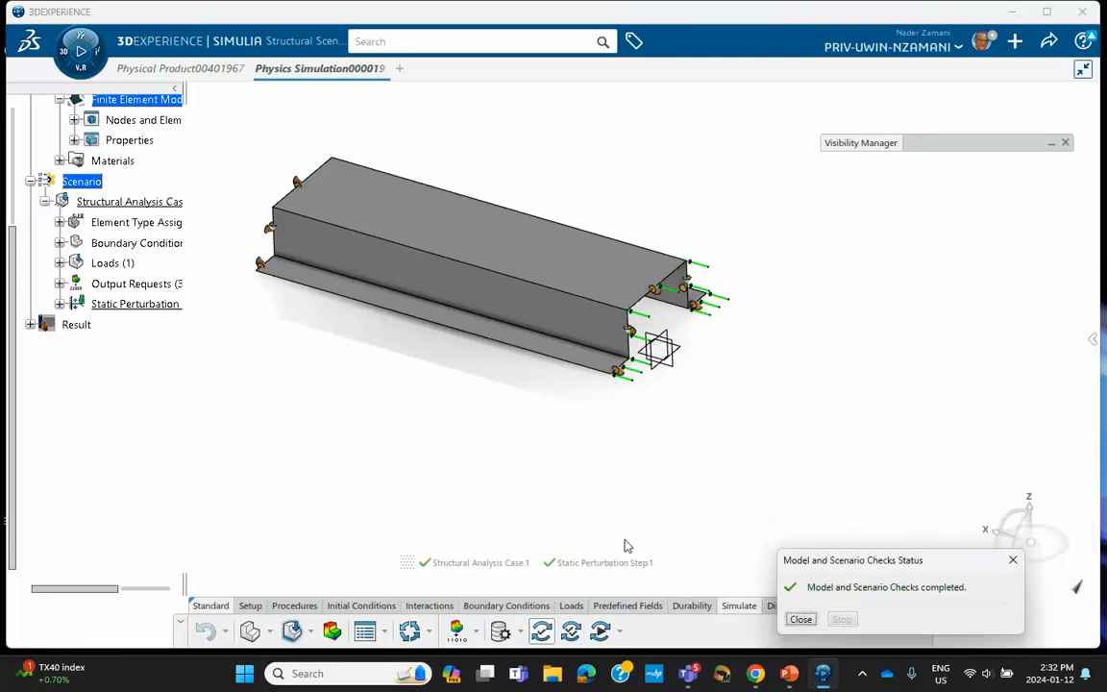
{"action": "left_click", "coordinate": [802, 619]}
{"action": "left_click", "coordinate": [571, 605]}
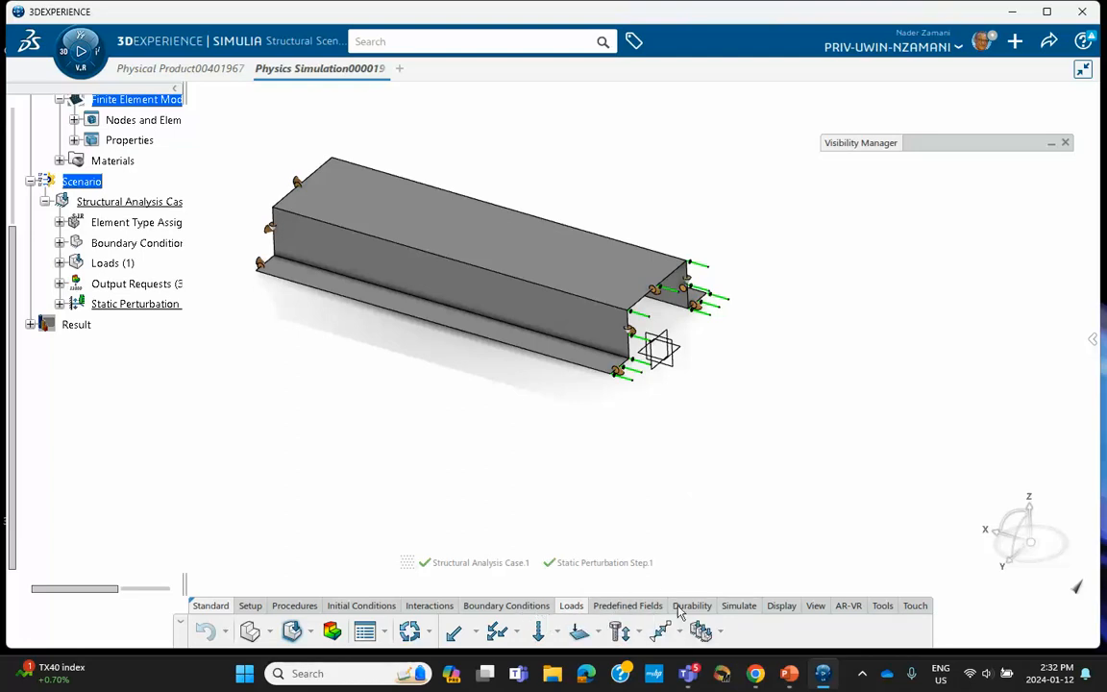
- Run the Simulation Checks on the structural analysis case locally with 4 cores and close their status window
{"action": "left_click", "coordinate": [738, 606]}
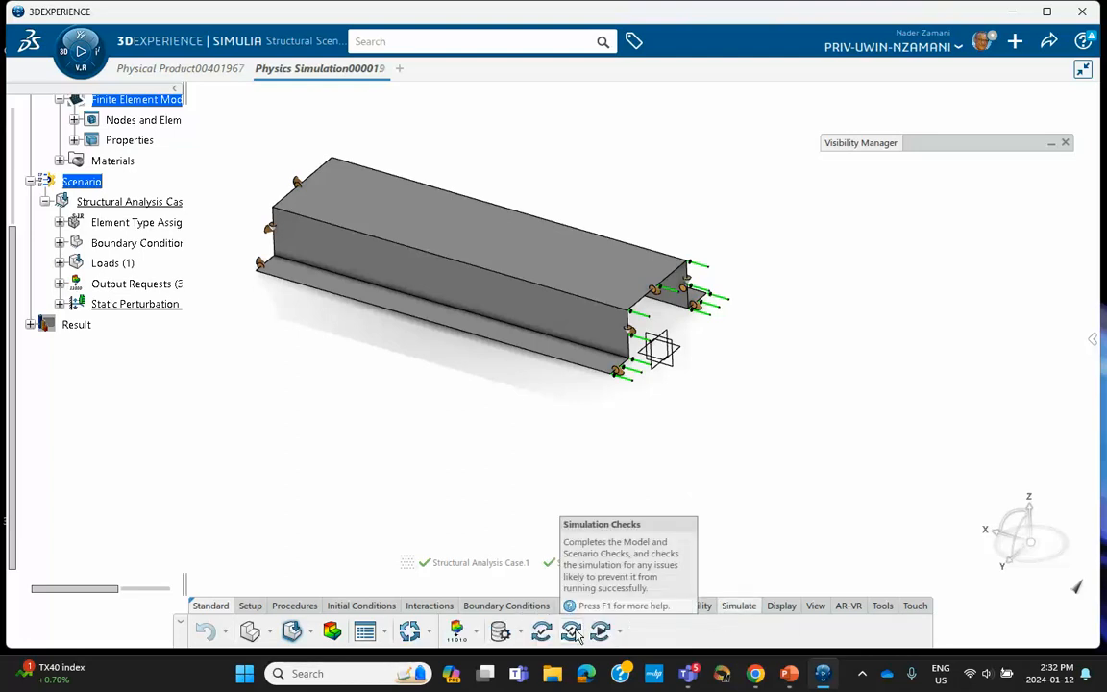
{"action": "left_click", "coordinate": [573, 630]}
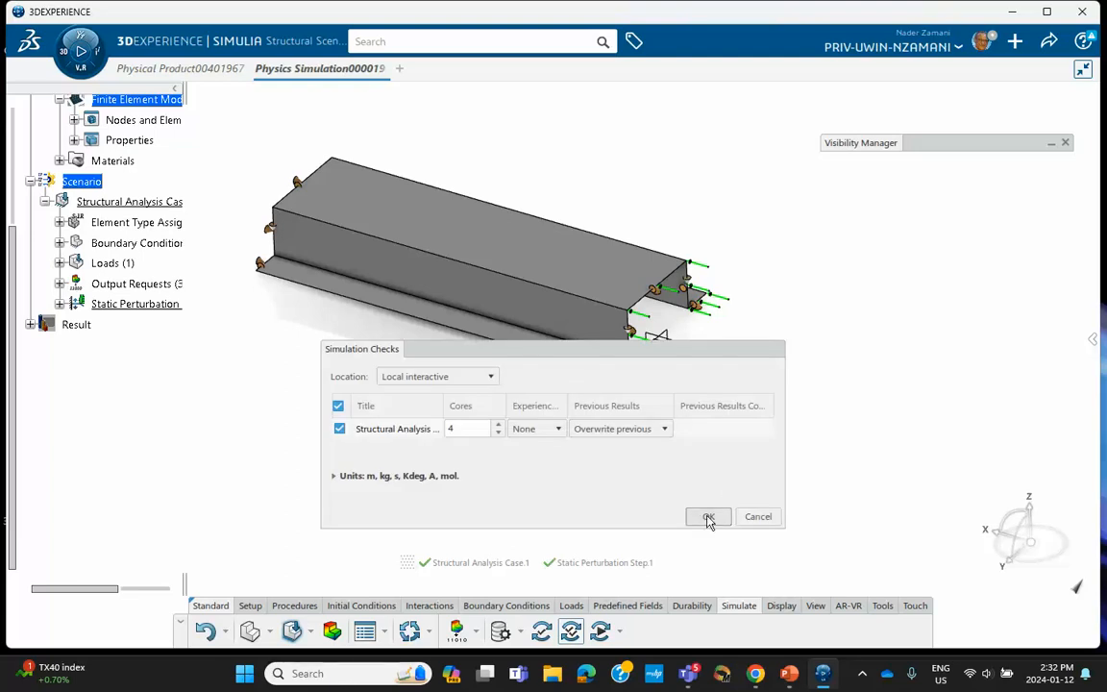
{"action": "left_click", "coordinate": [707, 516]}
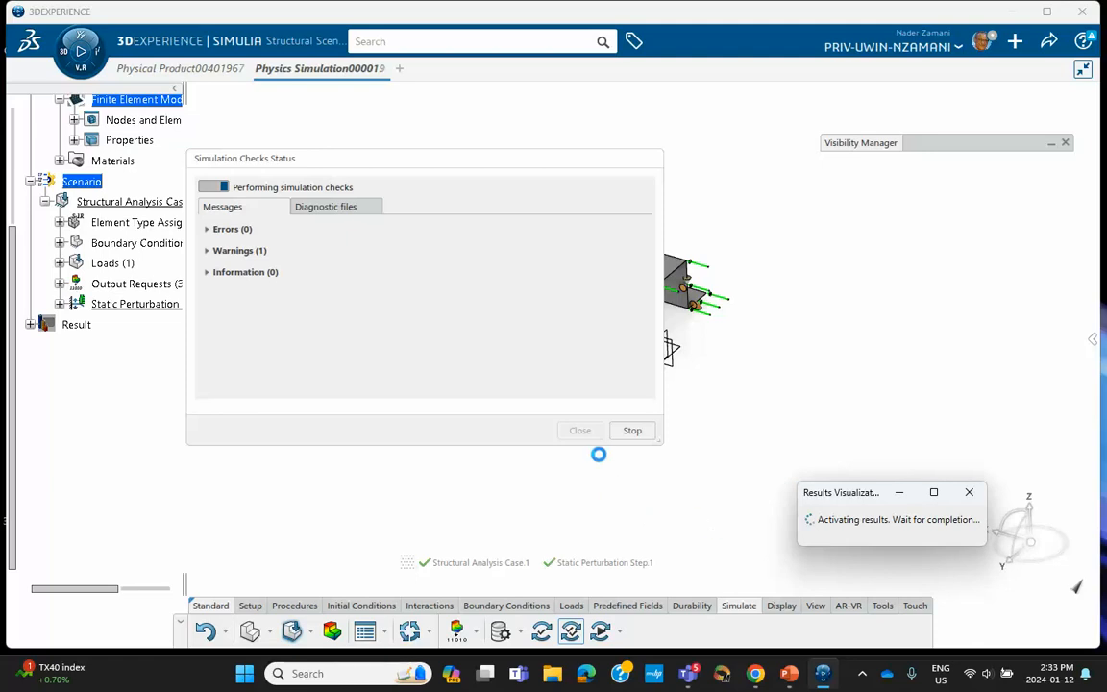
{"action": "left_click", "coordinate": [579, 431]}
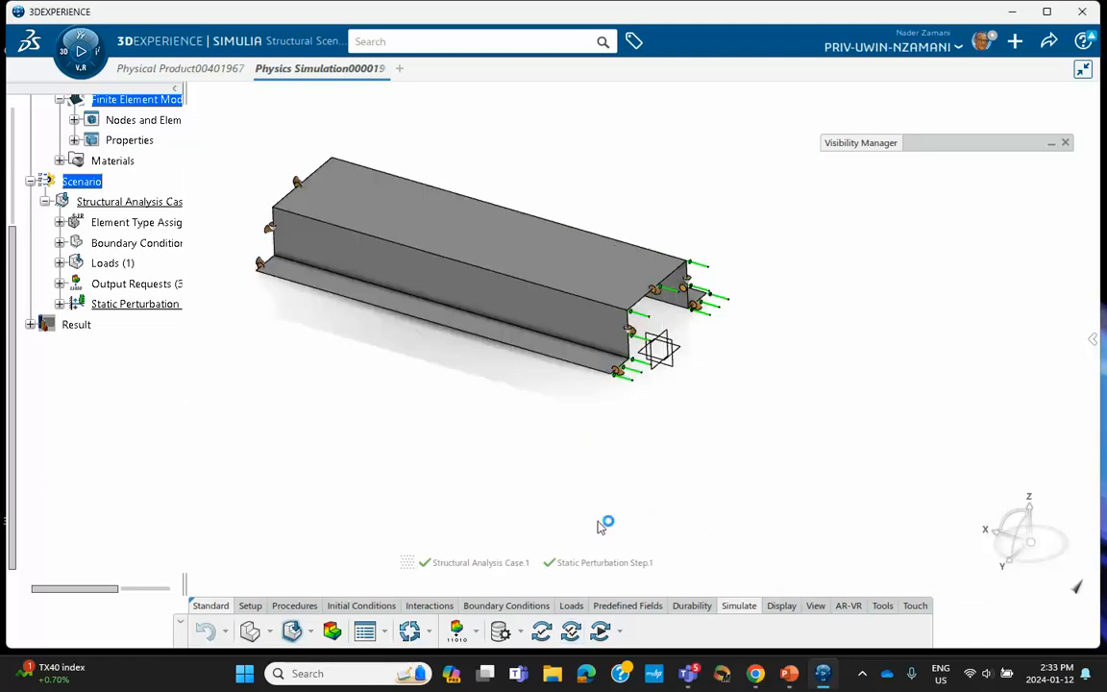
- Run the simulation locally with 4 cores, view its iterations, and close the status window
{"action": "left_click", "coordinate": [599, 631]}
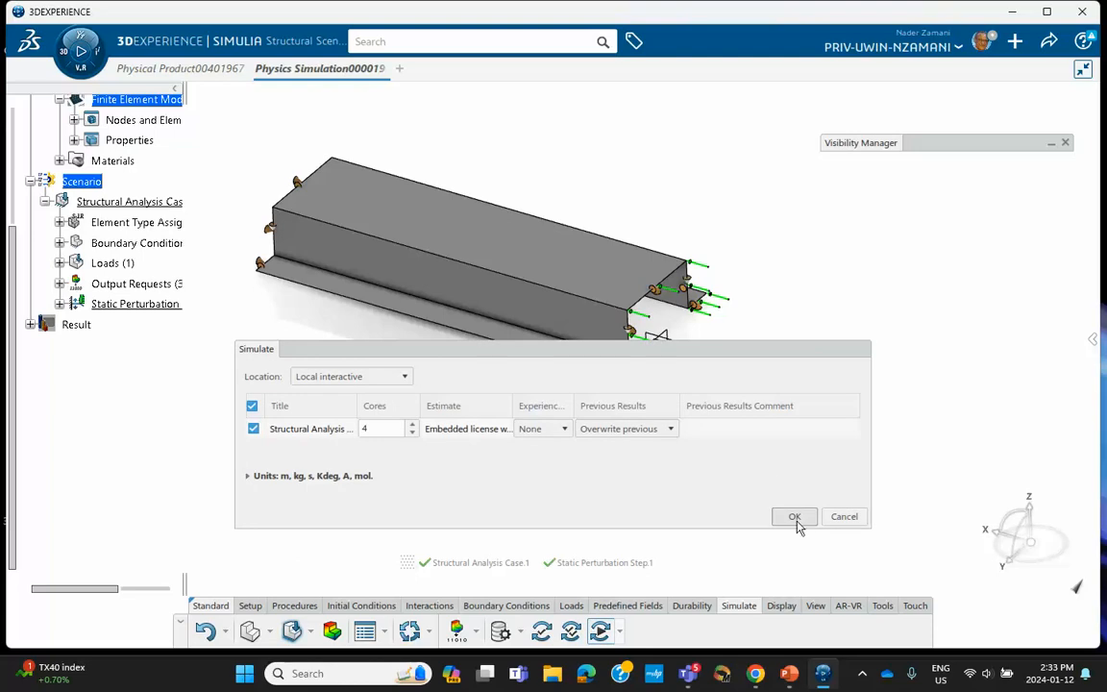
{"action": "key", "text": "Return"}
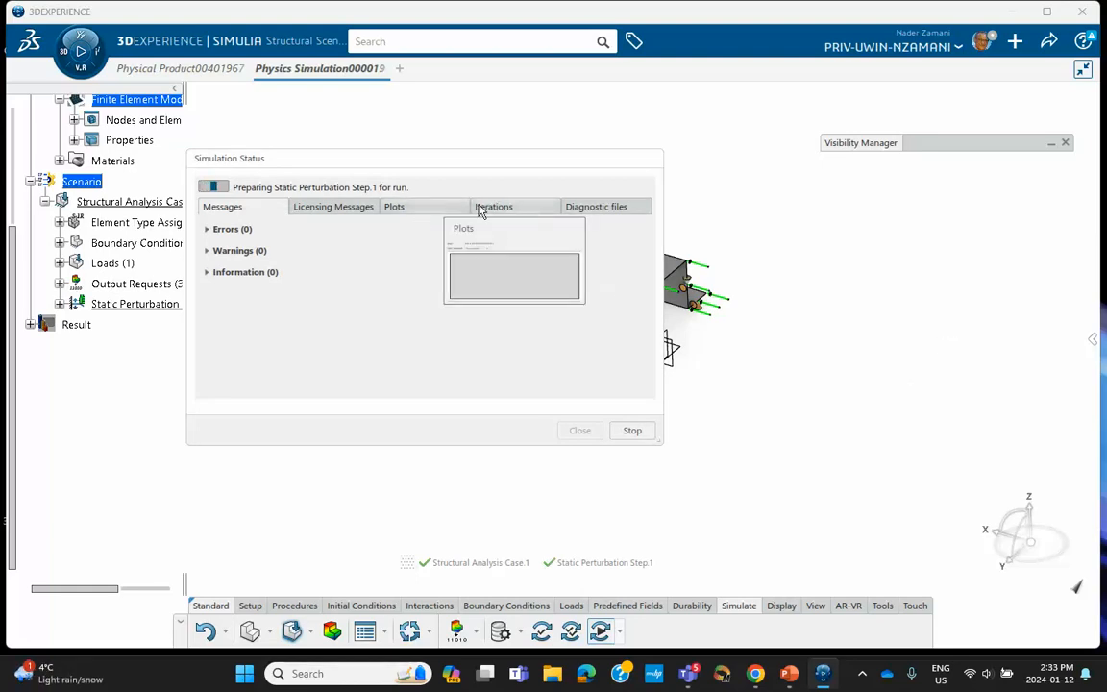
{"action": "mouse_move", "coordinate": [492, 212]}
{"action": "mouse_move", "coordinate": [419, 216]}
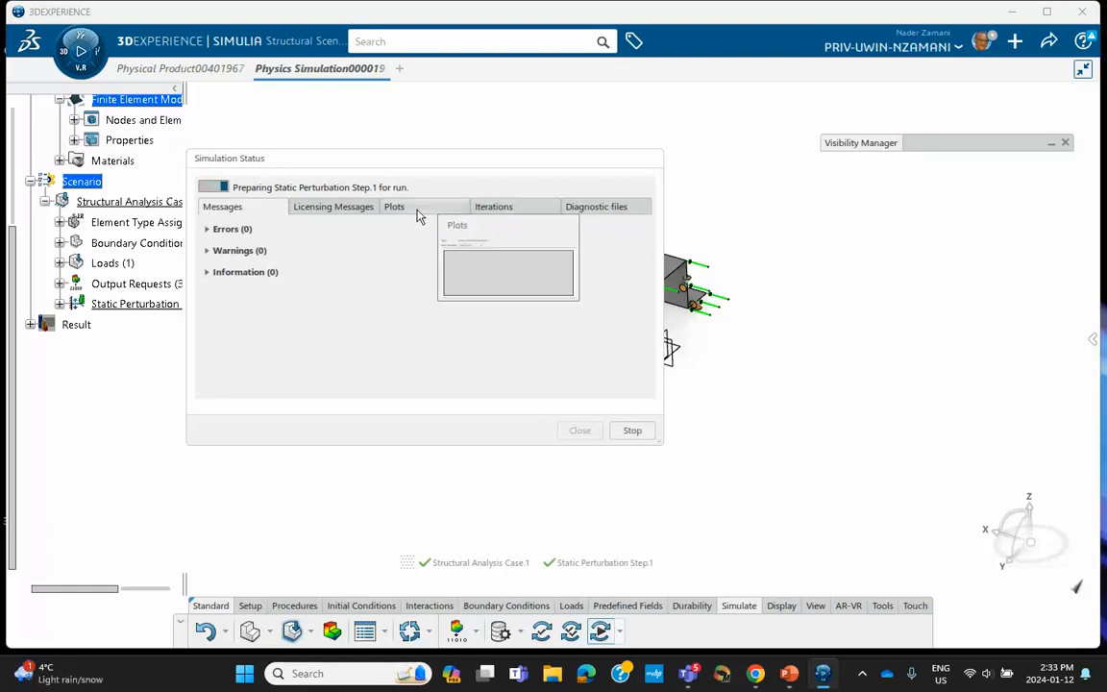
{"action": "left_click", "coordinate": [488, 210]}
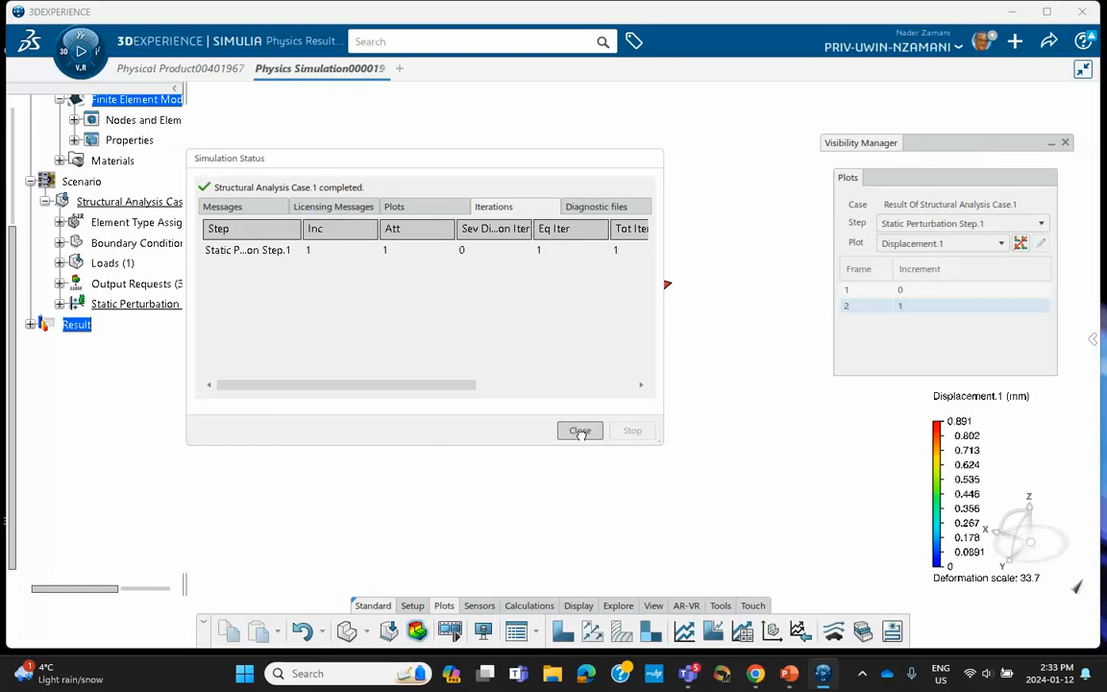
{"action": "left_click", "coordinate": [580, 431]}
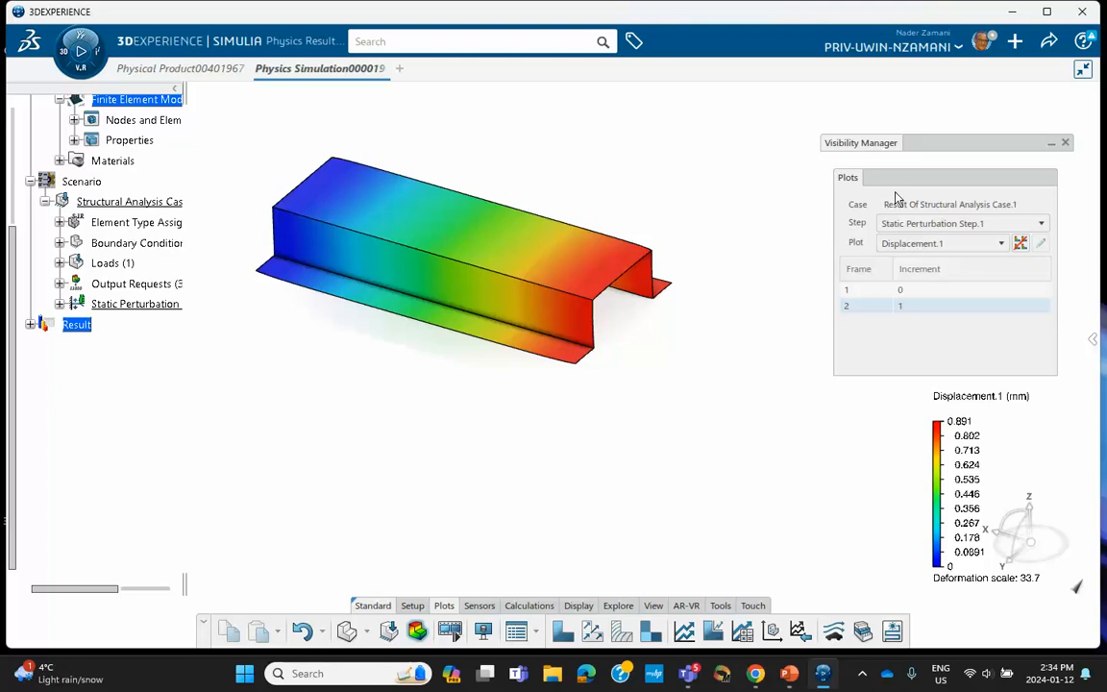
- Set the deformation scale factor of the displacement contour plot to 100
{"action": "mouse_move", "coordinate": [625, 316]}
{"action": "middle_mouse_down"}
{"action": "mouse_move", "coordinate": [538, 307]}
{"action": "mouse_move", "coordinate": [401, 266]}
{"action": "mouse_move", "coordinate": [558, 290]}
{"action": "mouse_move", "coordinate": [598, 319]}
{"action": "mouse_move", "coordinate": [616, 314]}
{"action": "middle_mouse_up"}
{"action": "middle_click_drag", "start_coordinate": [553, 283], "coordinate": [581, 302]}
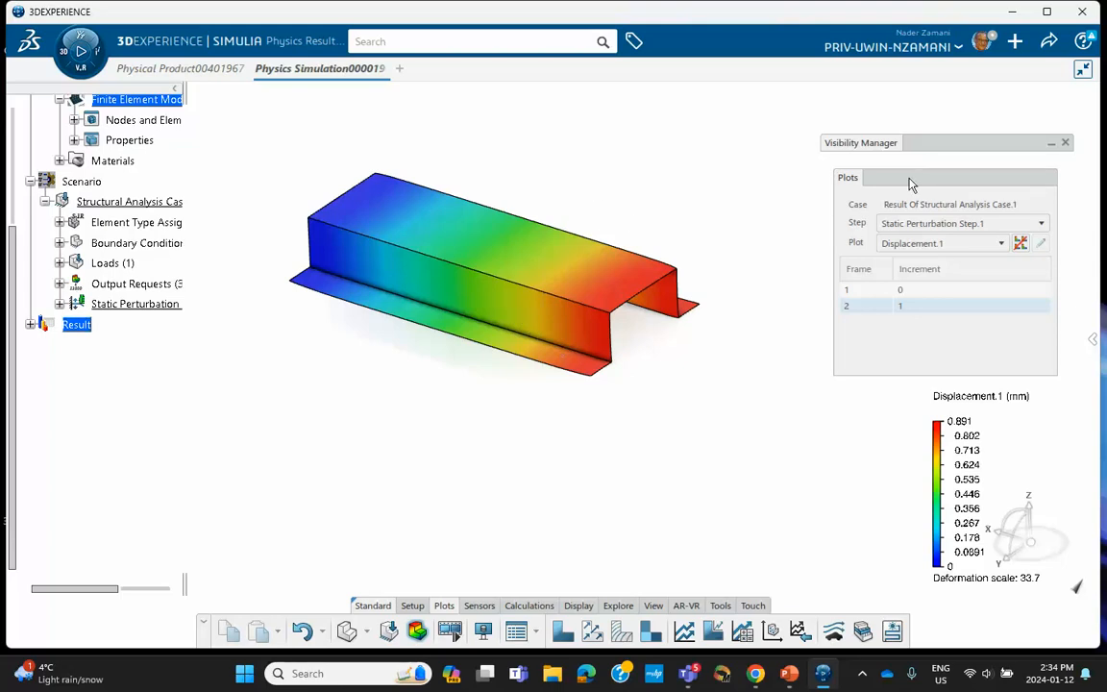
{"action": "double_click", "coordinate": [502, 238]}
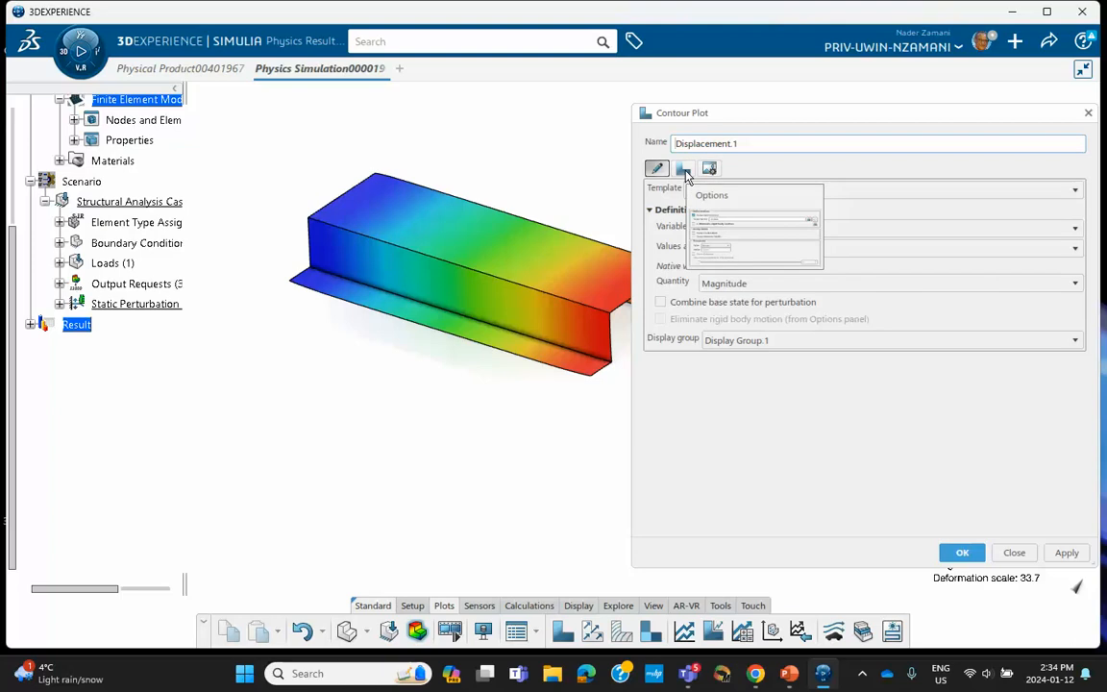
{"action": "left_click", "coordinate": [683, 170]}
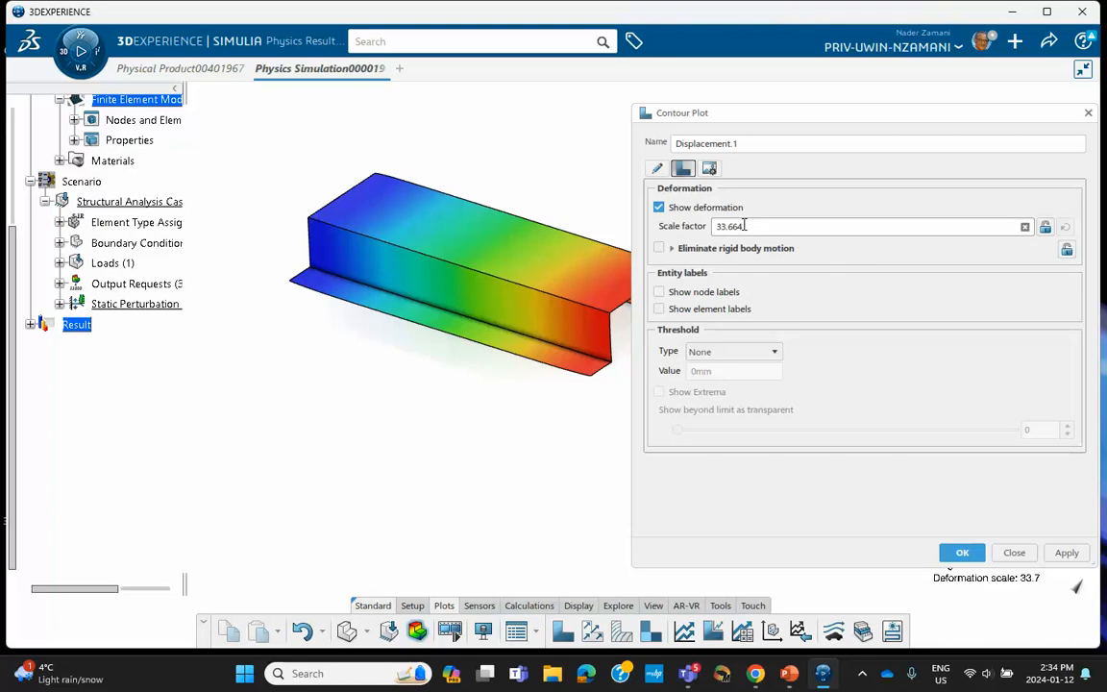
{"action": "mouse_move", "coordinate": [775, 118]}
{"action": "left_mouse_down"}
{"action": "mouse_move", "coordinate": [846, 141]}
{"action": "mouse_move", "coordinate": [776, 139]}
{"action": "left_mouse_up"}
{"action": "left_click", "coordinate": [754, 246]}
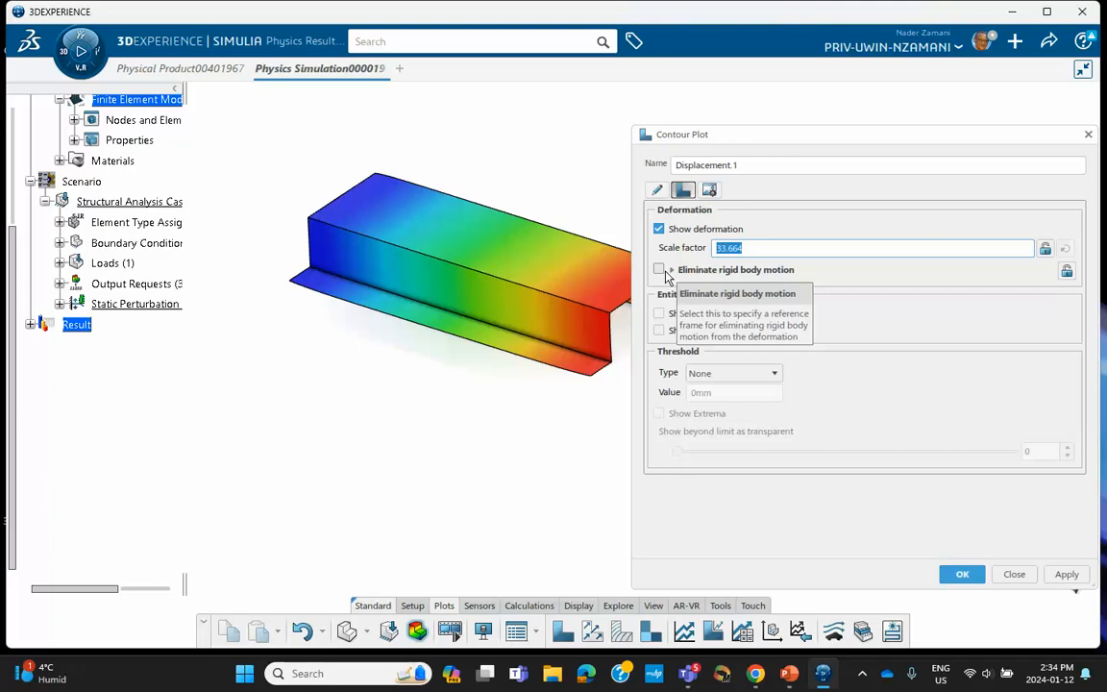
{"action": "type", "text": "100"}
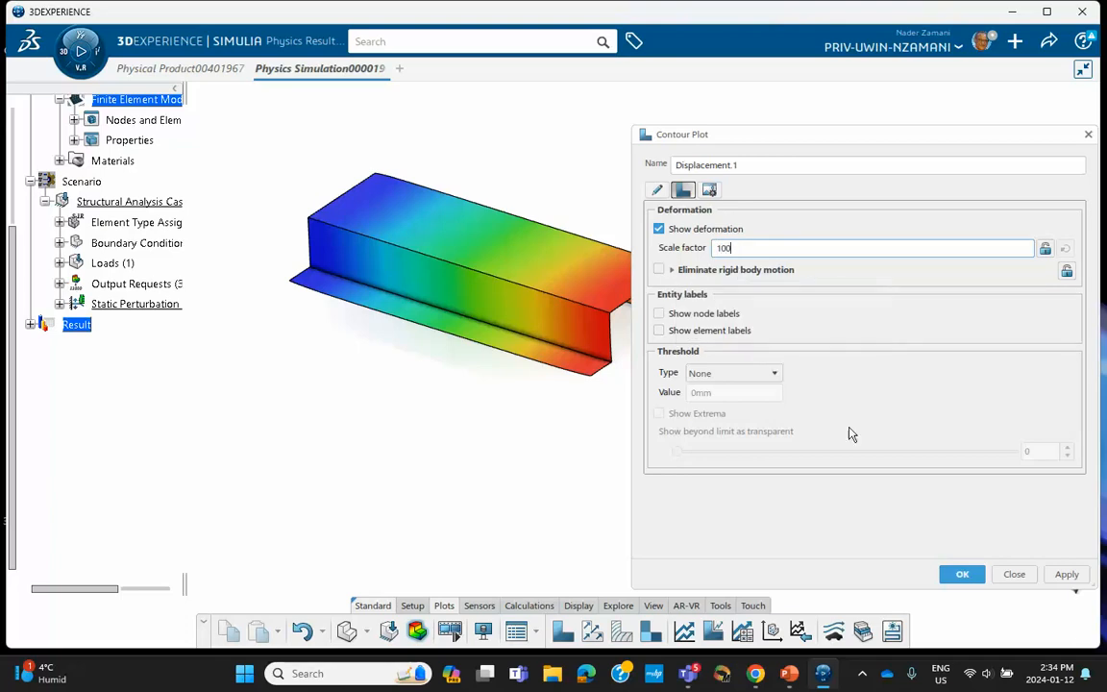
{"action": "left_click", "coordinate": [961, 574]}
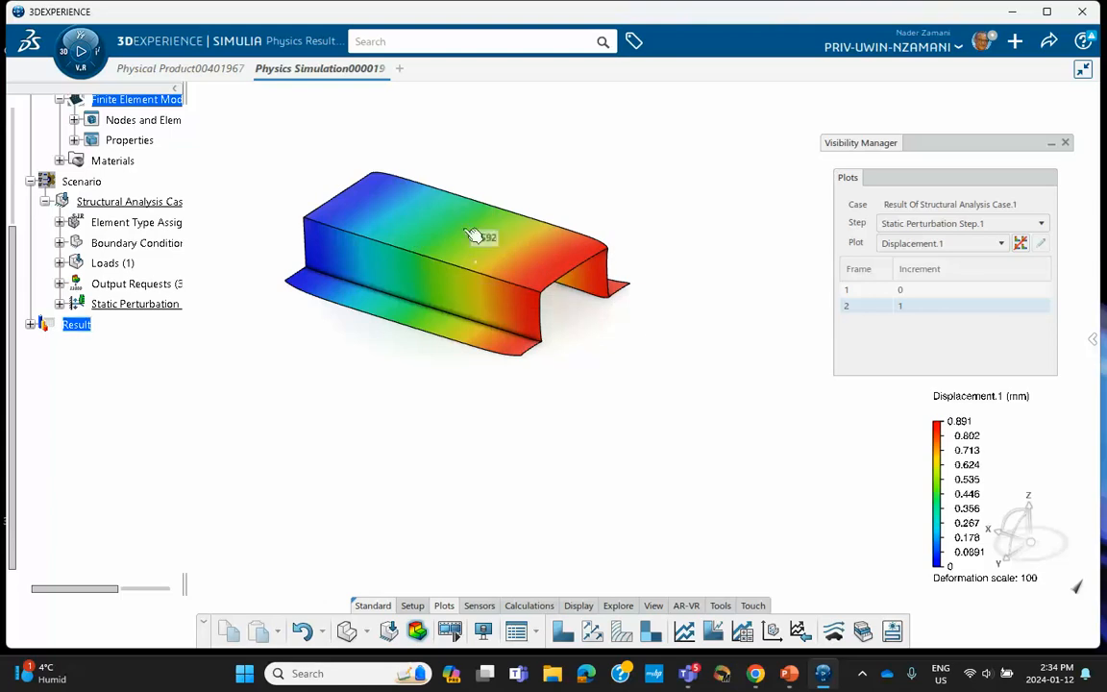
- Display the Von Mises stress plot and change its plotted quantity to Tensor Component 11
{"action": "left_click", "coordinate": [911, 246]}
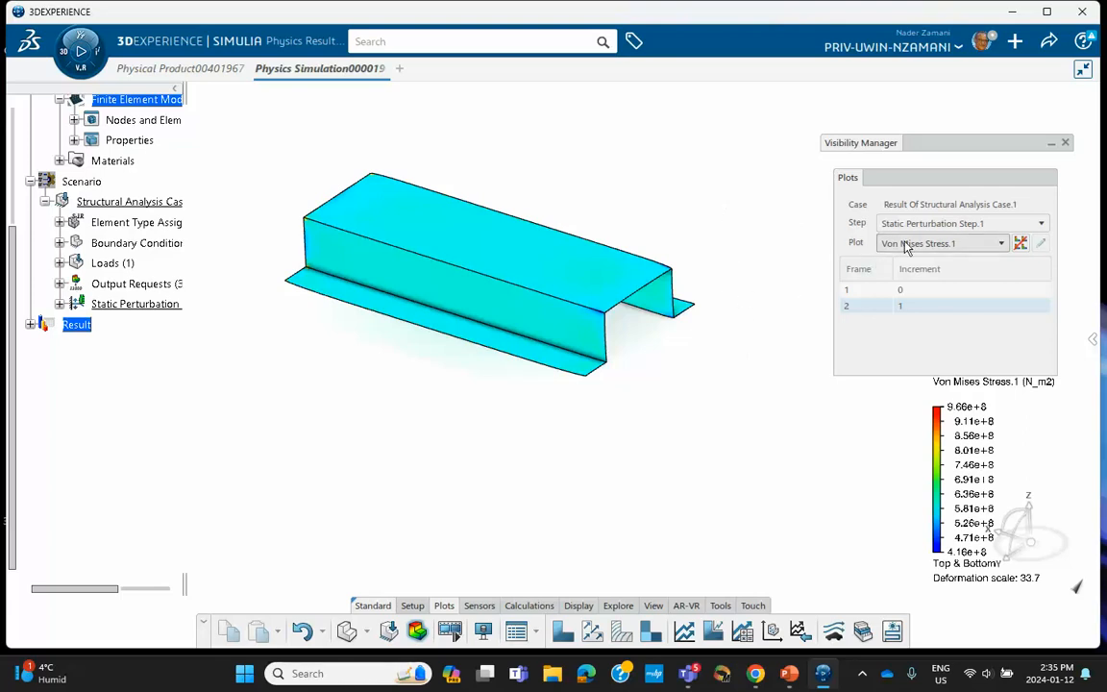
{"action": "left_click", "coordinate": [540, 270]}
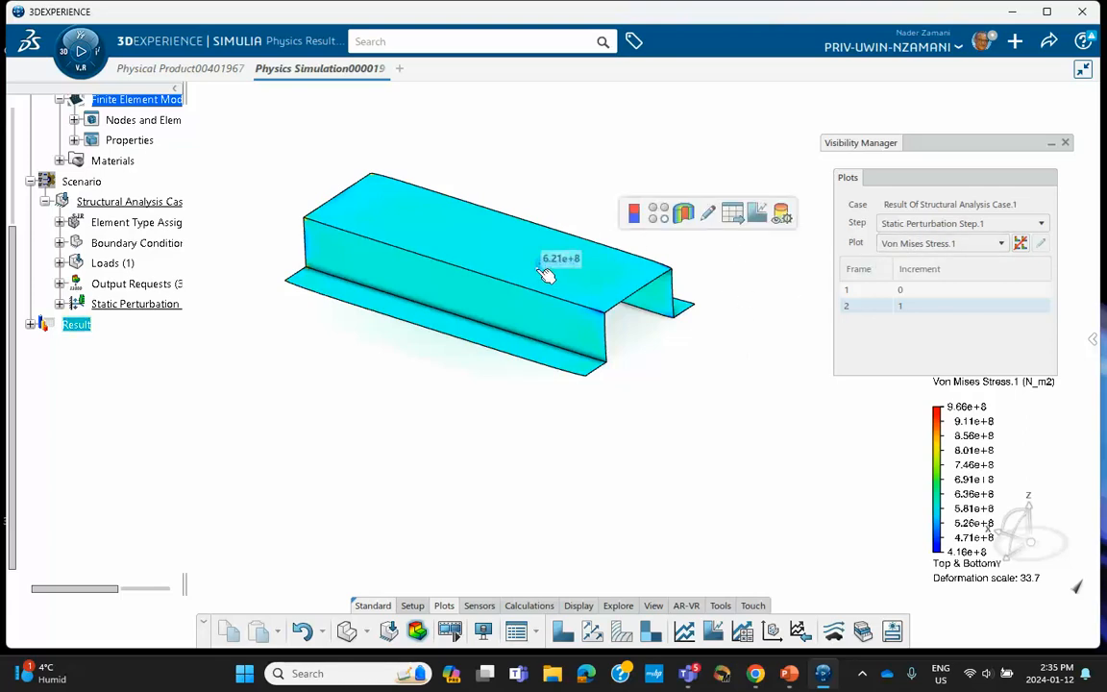
{"action": "double_click", "coordinate": [545, 275]}
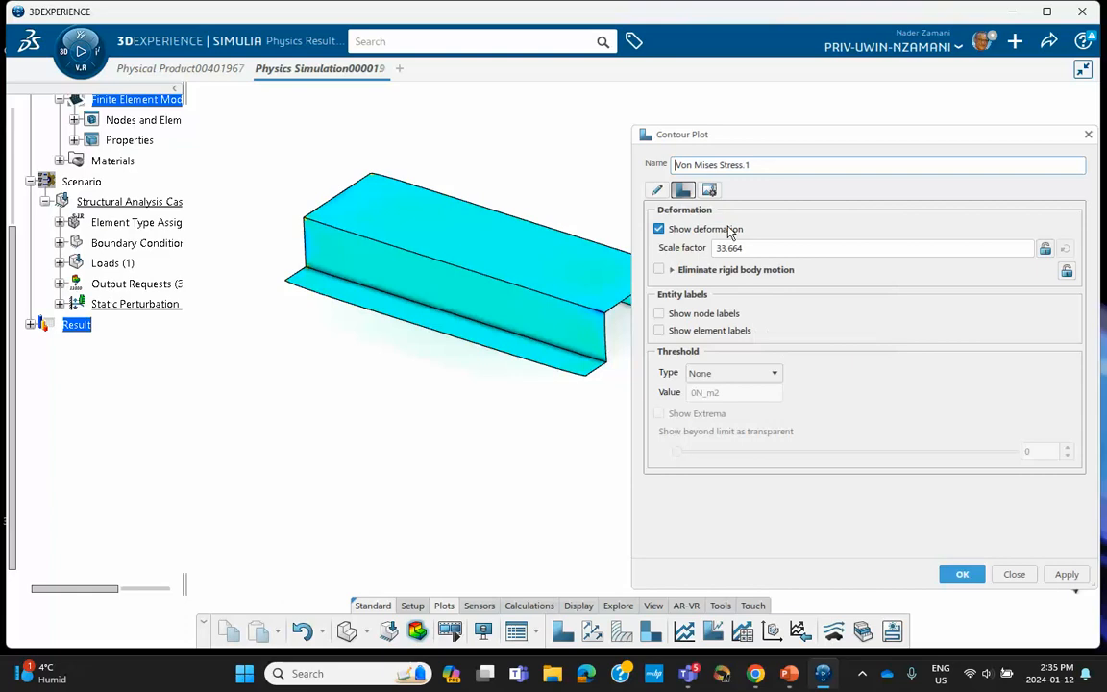
{"action": "left_click", "coordinate": [656, 189]}
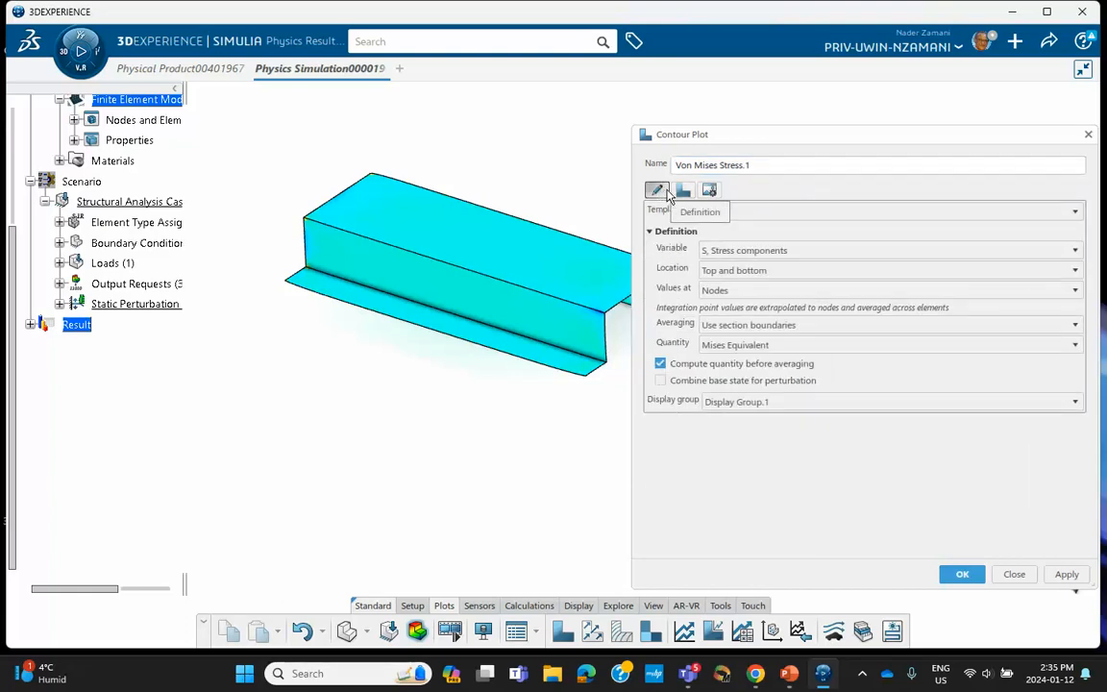
{"action": "left_click", "coordinate": [728, 346]}
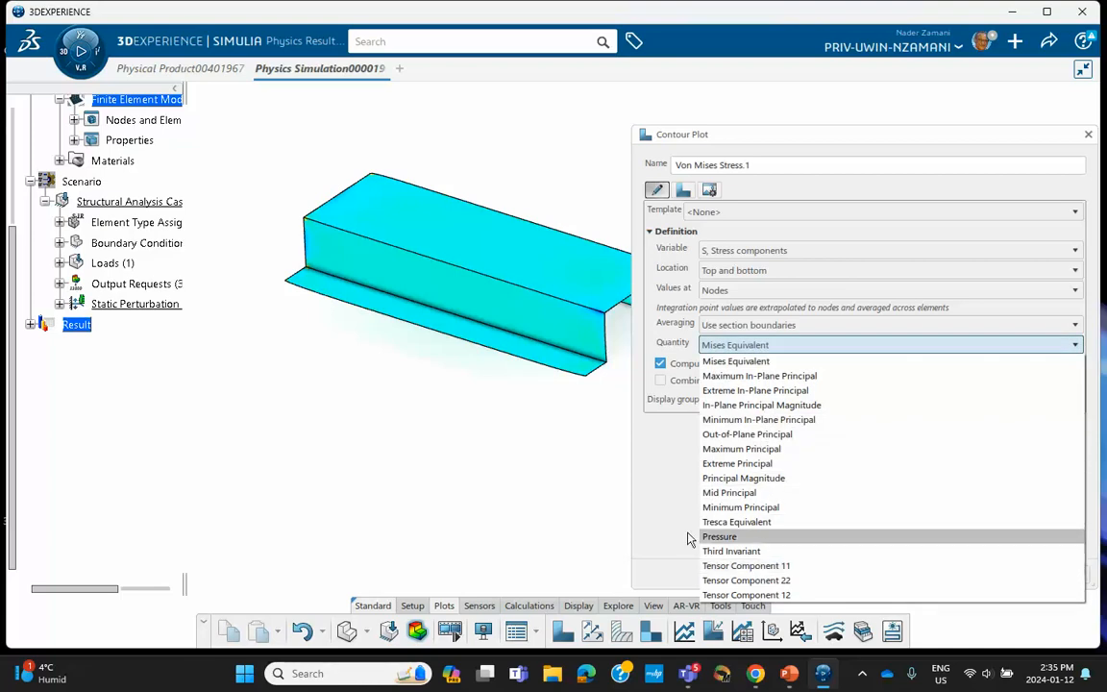
{"action": "left_click", "coordinate": [740, 566]}
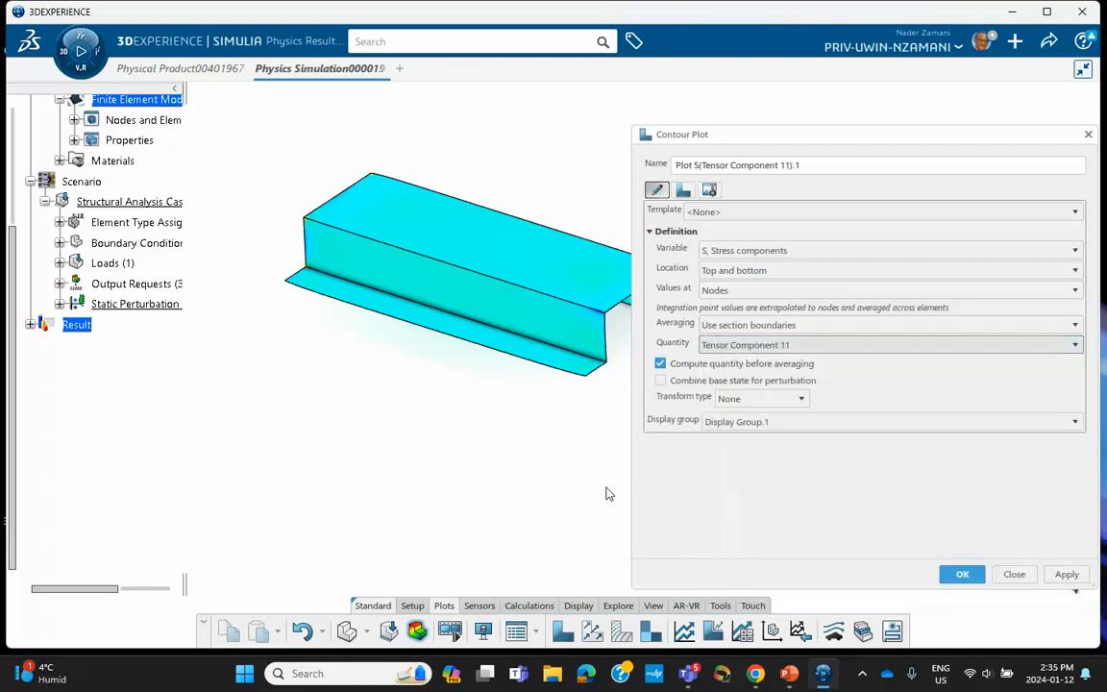
{"action": "left_click", "coordinate": [1065, 573]}
{"action": "left_click_drag", "start_coordinate": [841, 148], "coordinate": [427, 447]}
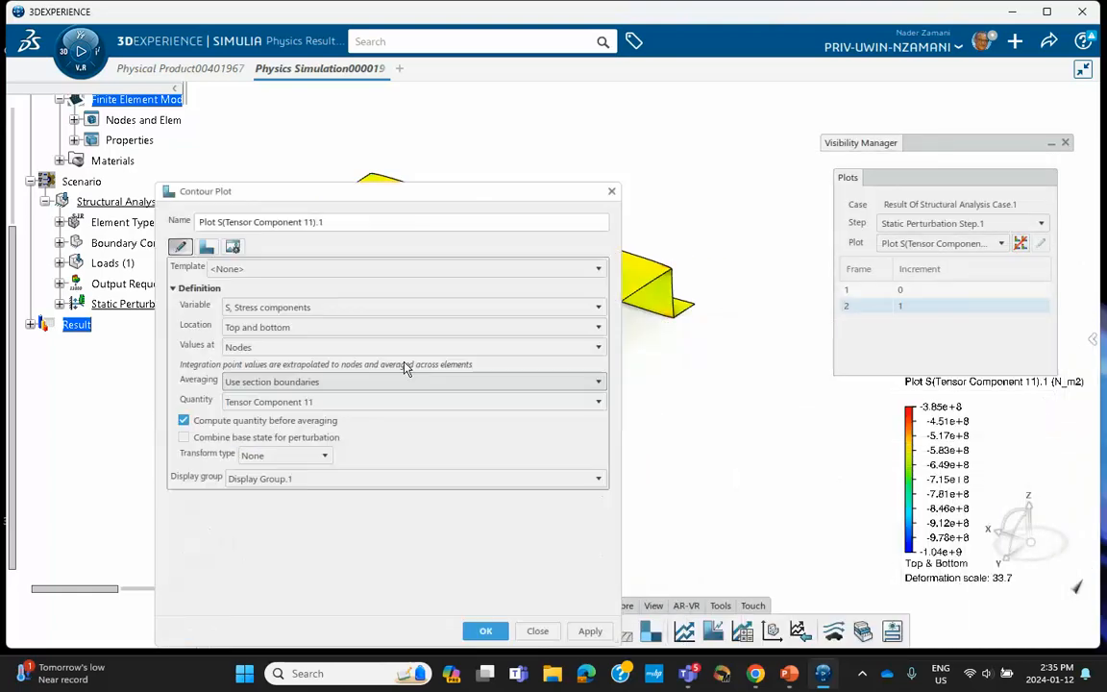
{"action": "left_click_drag", "start_coordinate": [480, 187], "coordinate": [727, 117]}
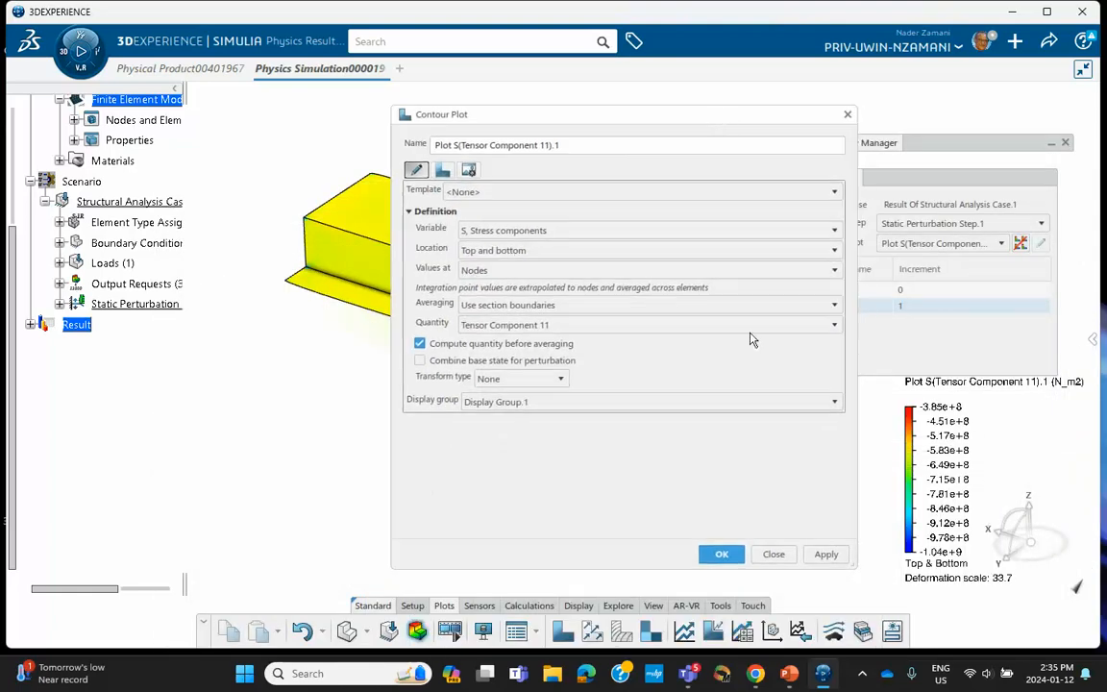
{"action": "left_click", "coordinate": [719, 553]}
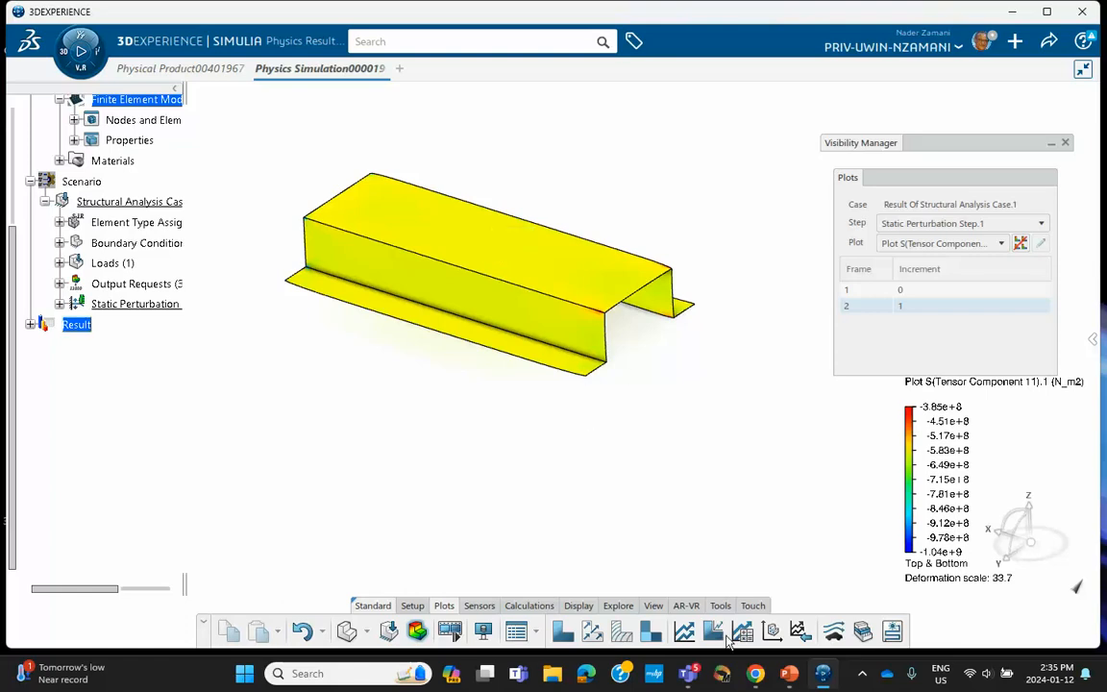
- Switch to the PowerPoint tutorial and review the buckling stress chart and the analytical formula on slides 4 and 5
{"action": "left_click", "coordinate": [789, 673]}
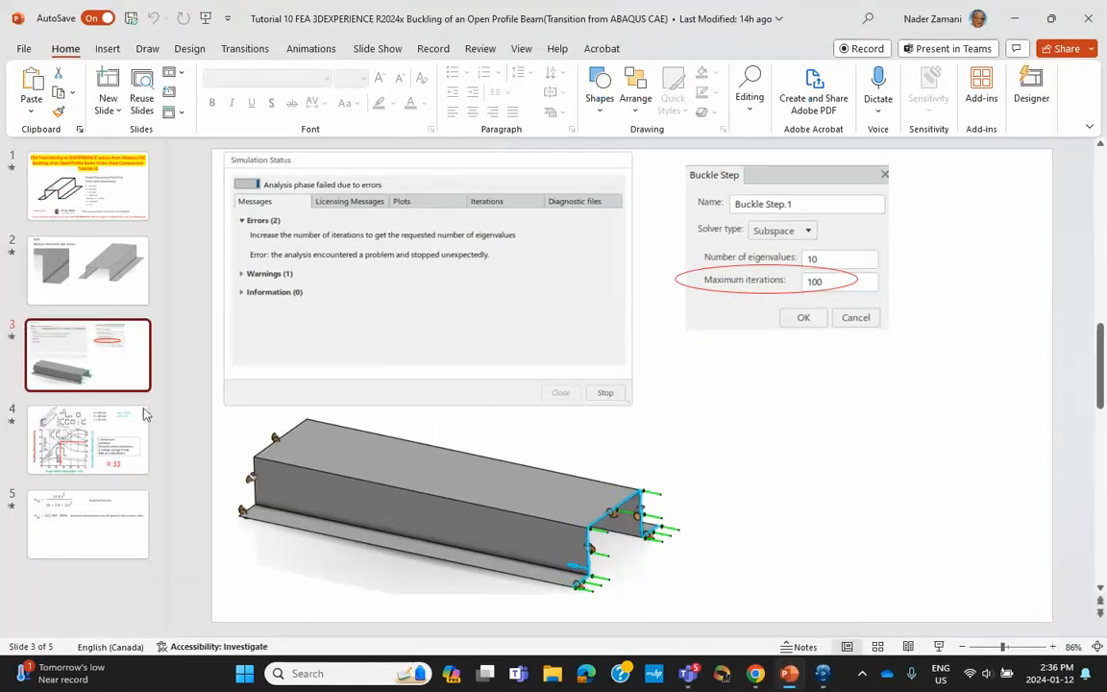
{"action": "left_click", "coordinate": [96, 414]}
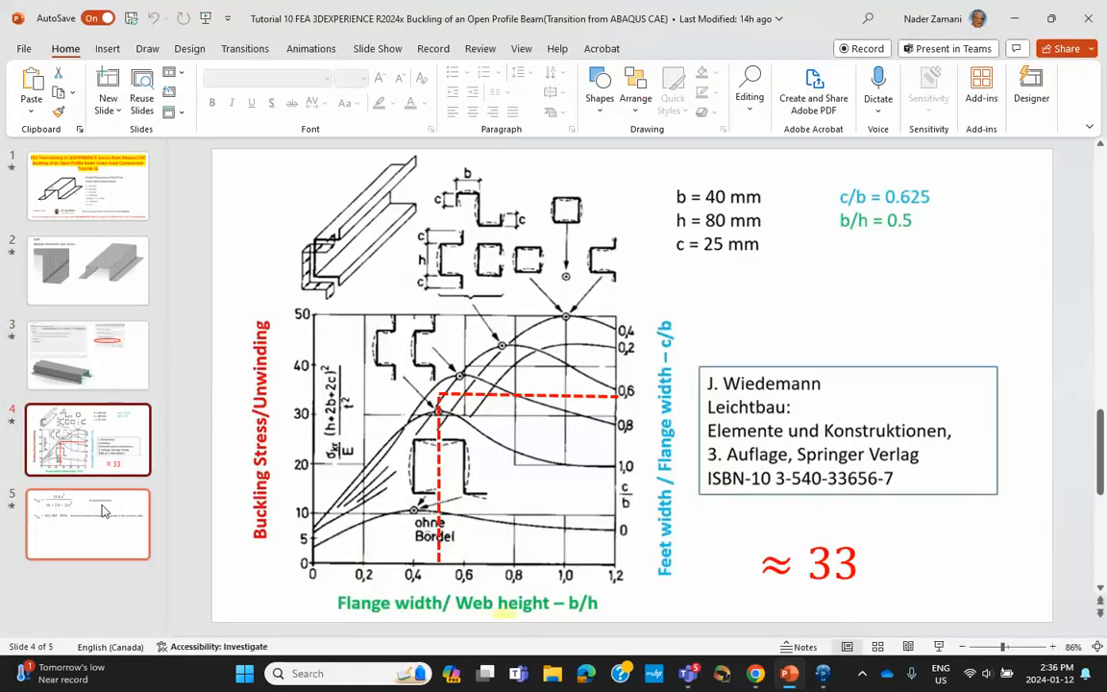
{"action": "left_click", "coordinate": [134, 482]}
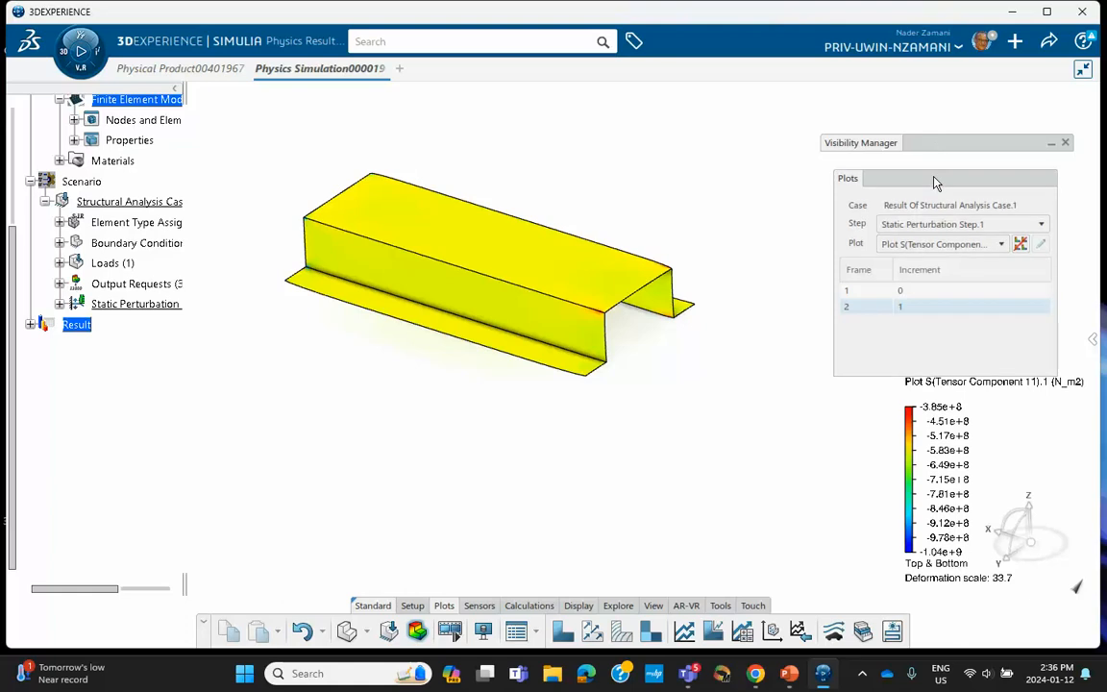
- Return to the structural scenario in 3DEXPERIENCE and delete Static Perturbation Step.1 from the analysis case
{"action": "left_click", "coordinate": [842, 175]}
{"action": "left_click", "coordinate": [59, 304]}
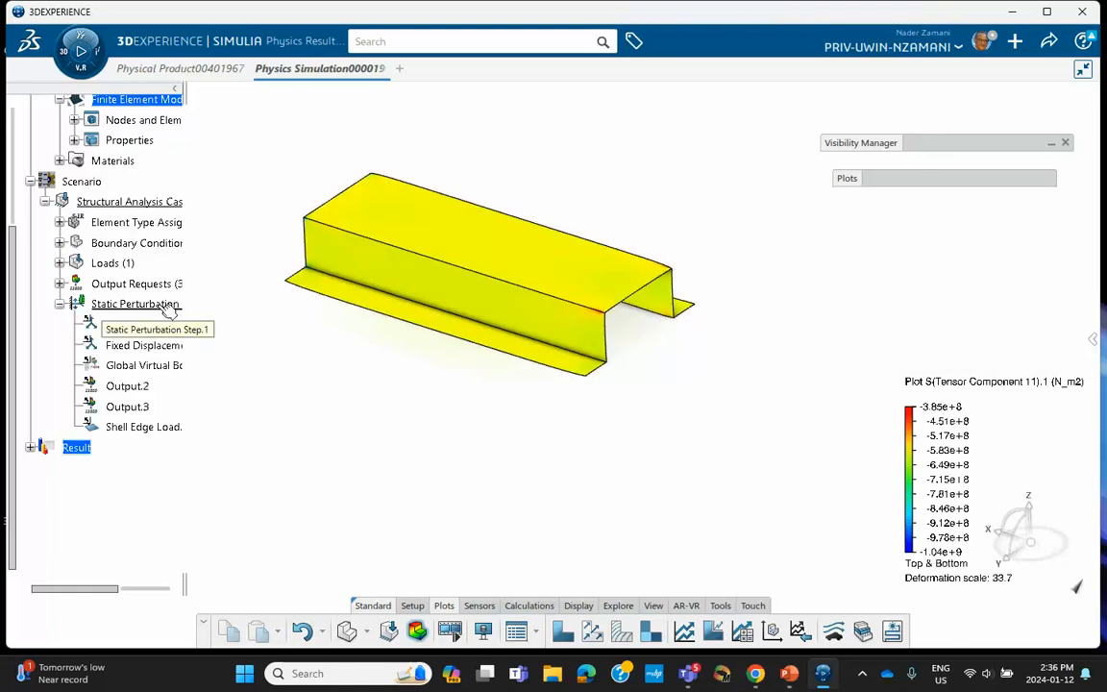
{"action": "right_click", "coordinate": [168, 308]}
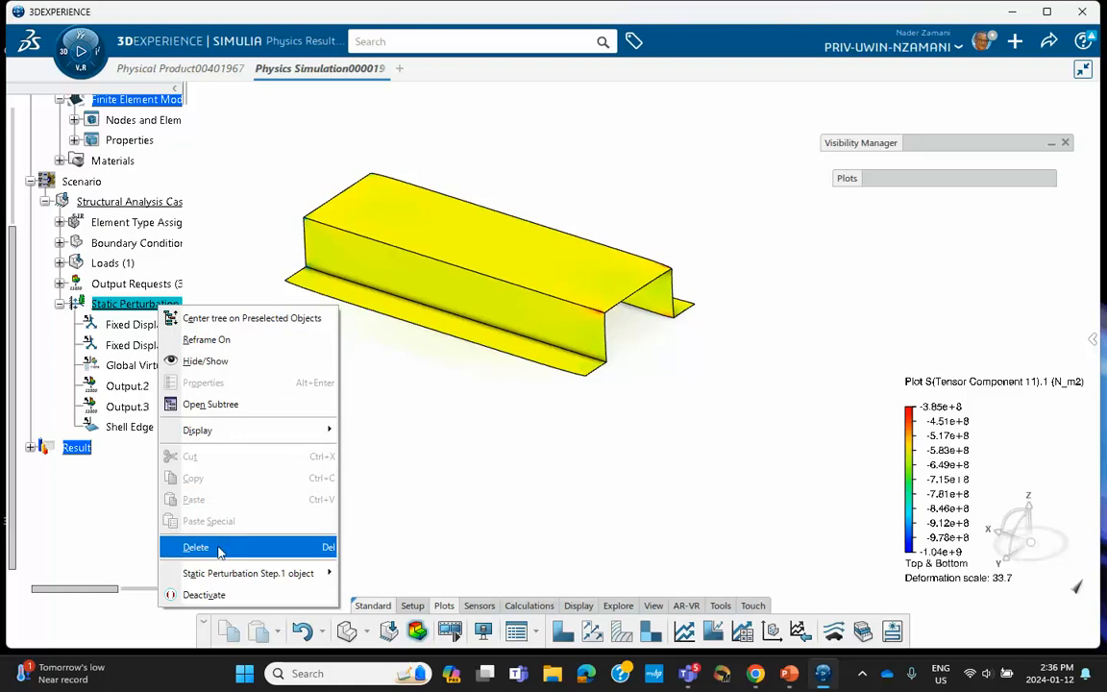
{"action": "left_click", "coordinate": [416, 469]}
{"action": "left_click", "coordinate": [393, 633]}
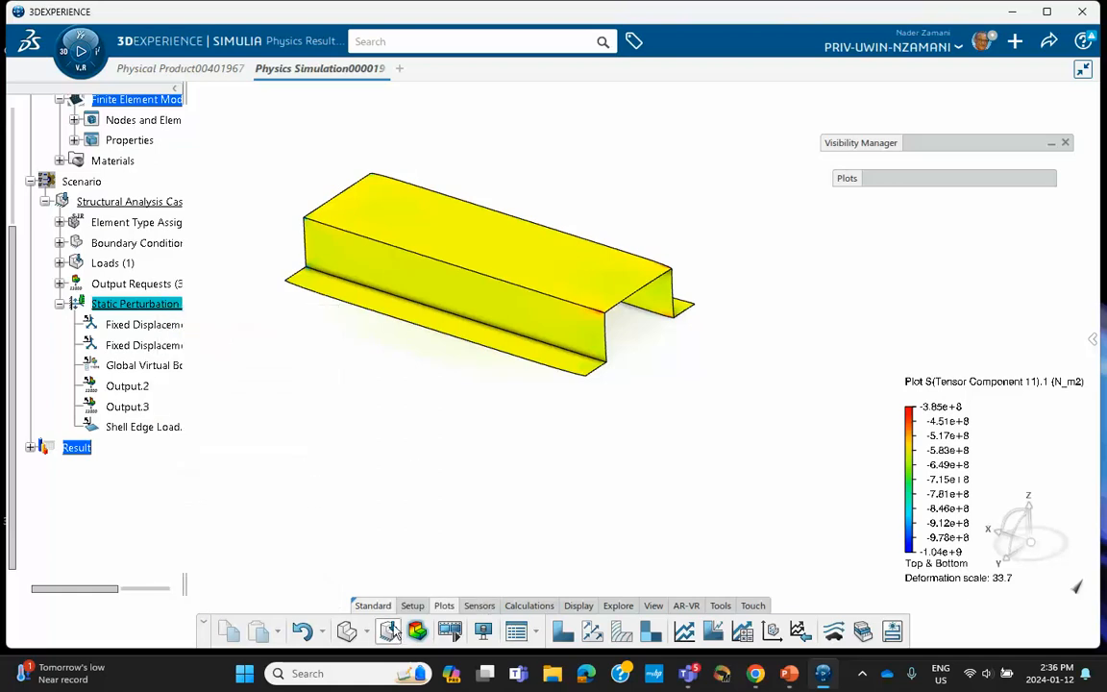
{"action": "right_click", "coordinate": [151, 308]}
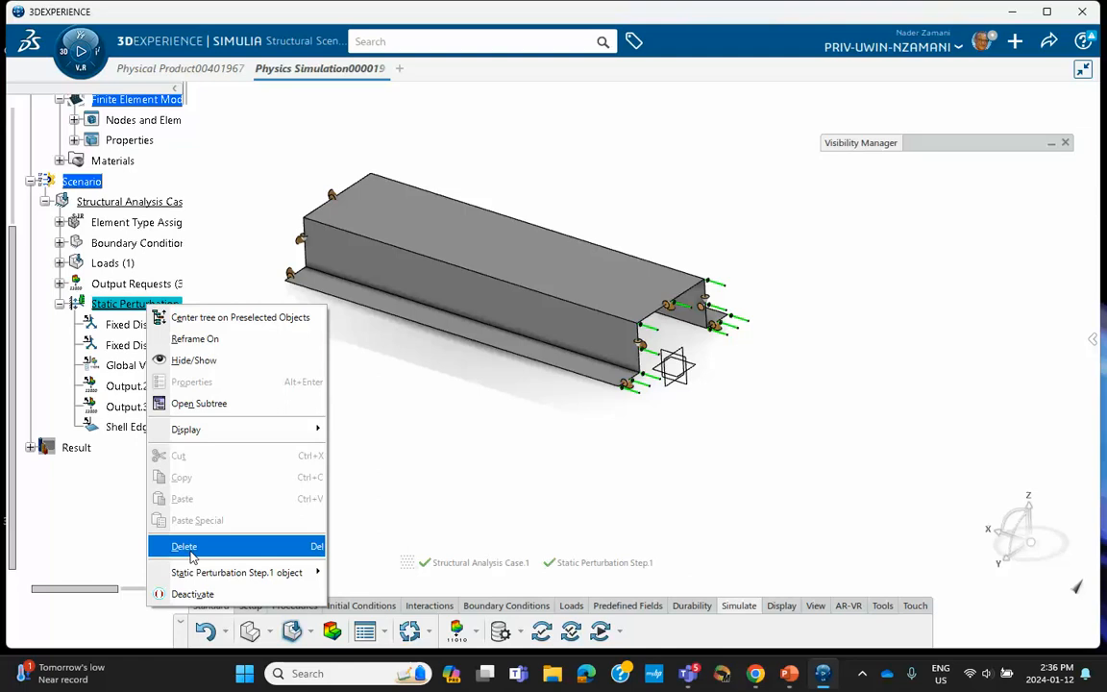
{"action": "left_click", "coordinate": [231, 546]}
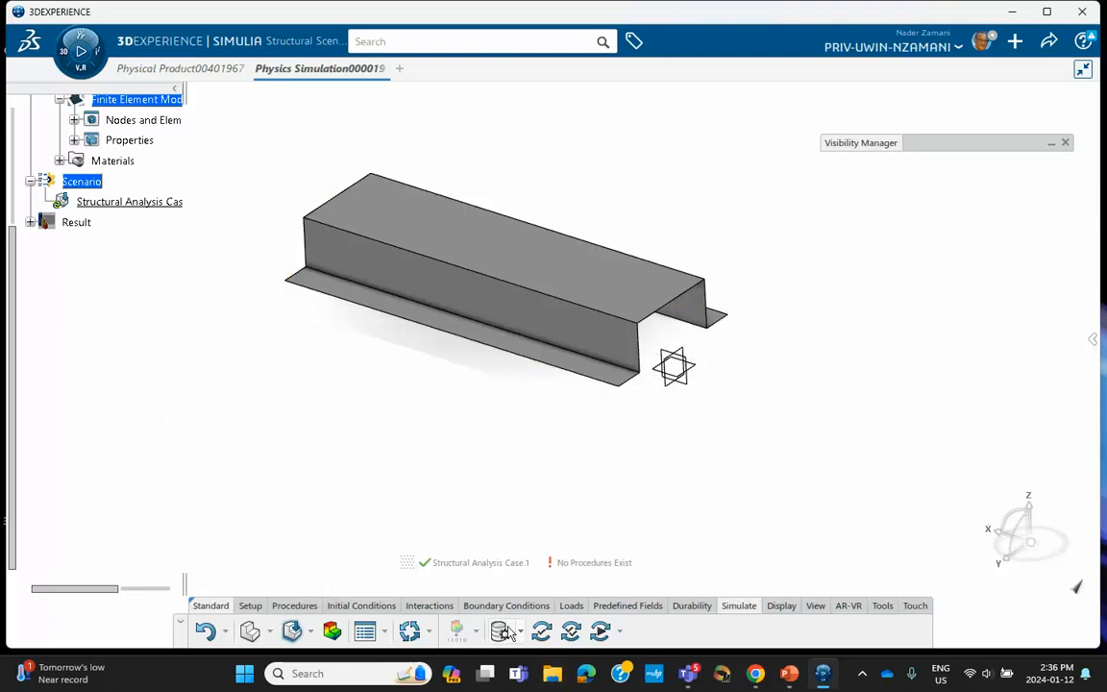
- Create a general static step in the structural analysis case and set its initial time increment to 0.01 s
{"action": "left_click", "coordinate": [295, 607]}
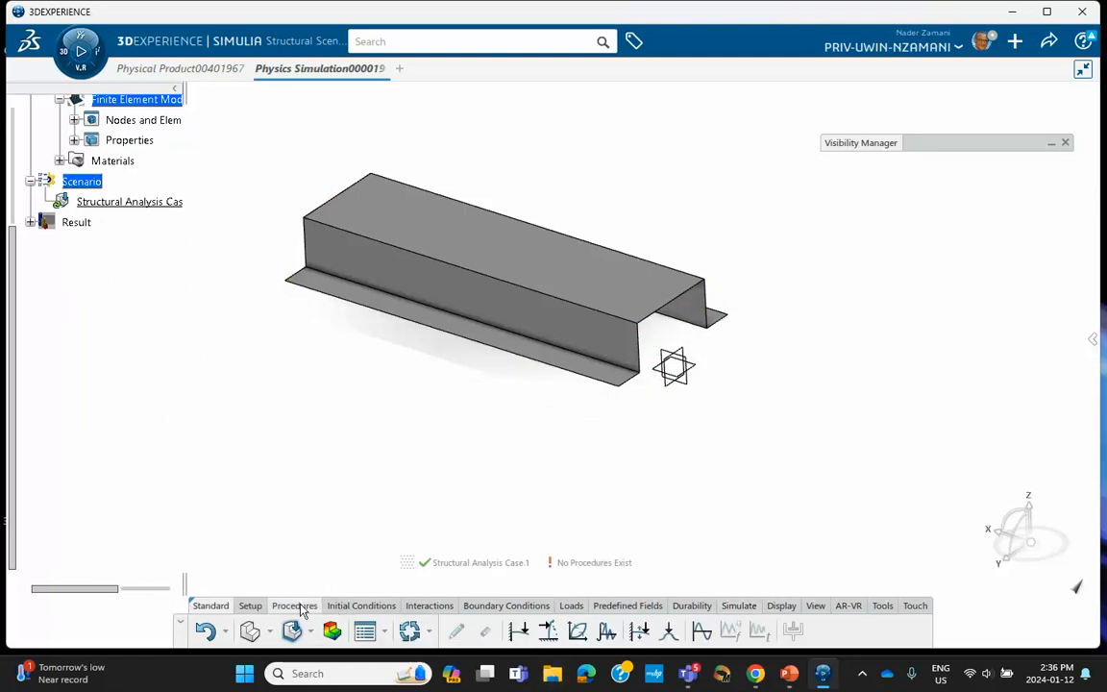
{"action": "left_click", "coordinate": [520, 631]}
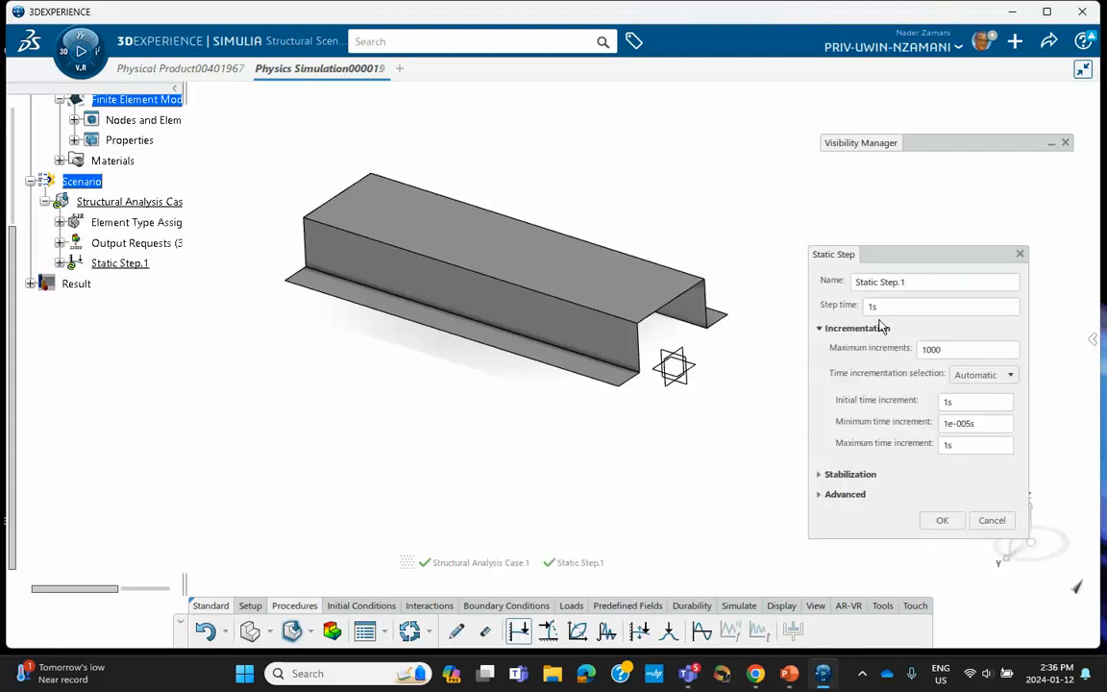
{"action": "double_click", "coordinate": [957, 401]}
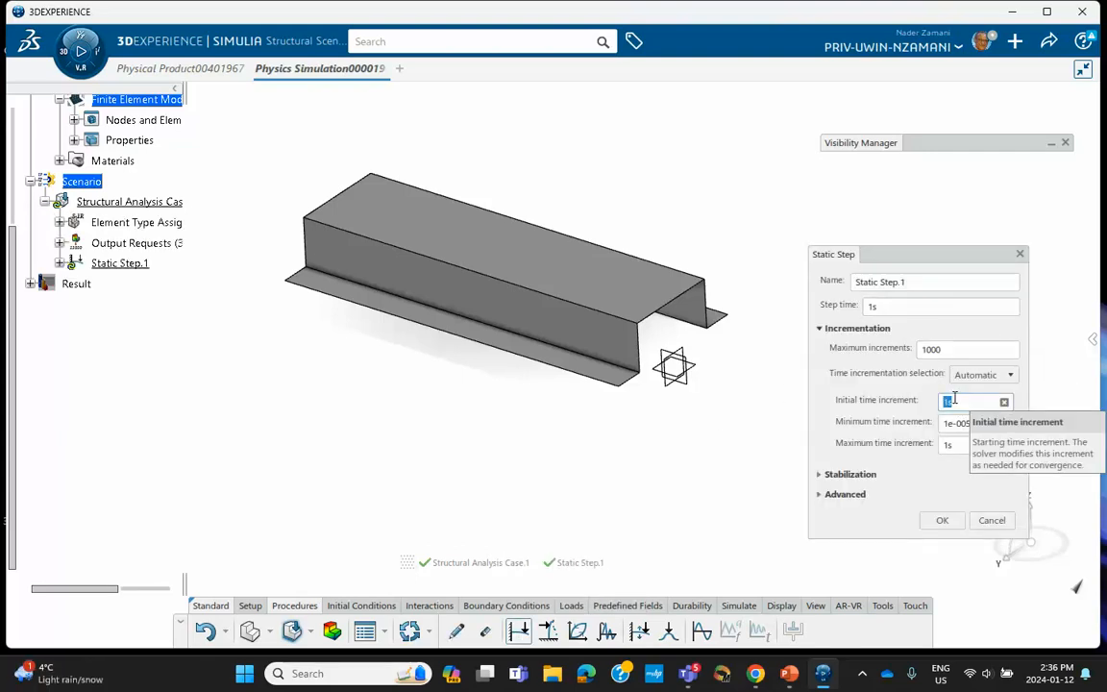
{"action": "type", "text": ".01"}
- Set the maximum time increment of the static step to 0.01 s
{"action": "double_click", "coordinate": [978, 444]}
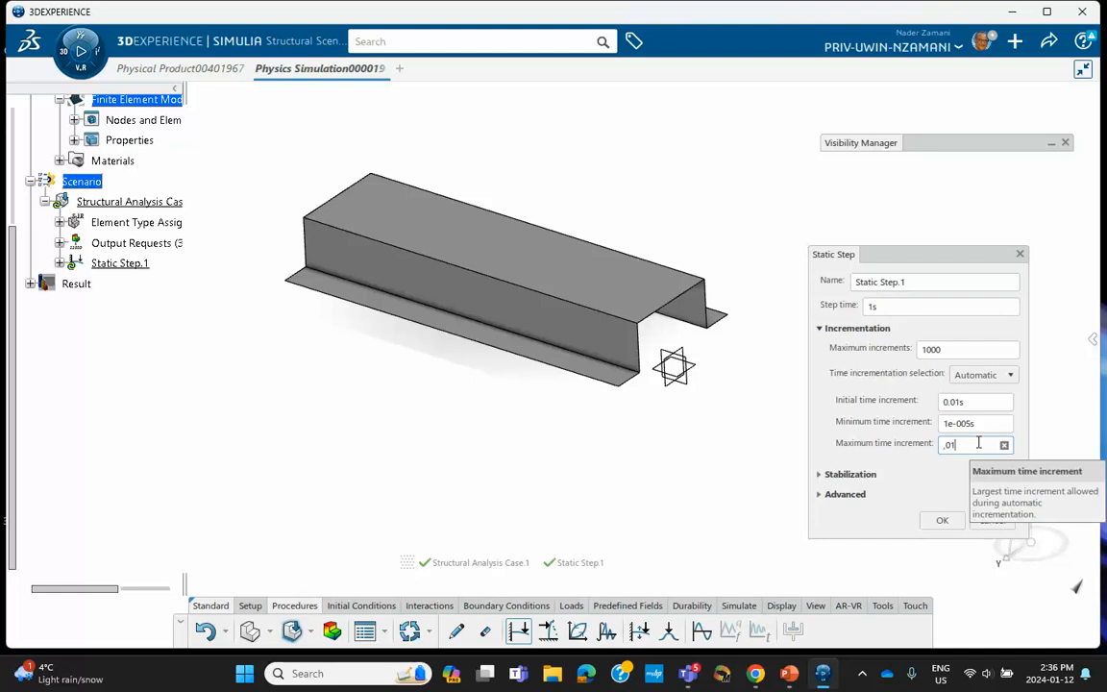
{"action": "left_click", "coordinate": [821, 496]}
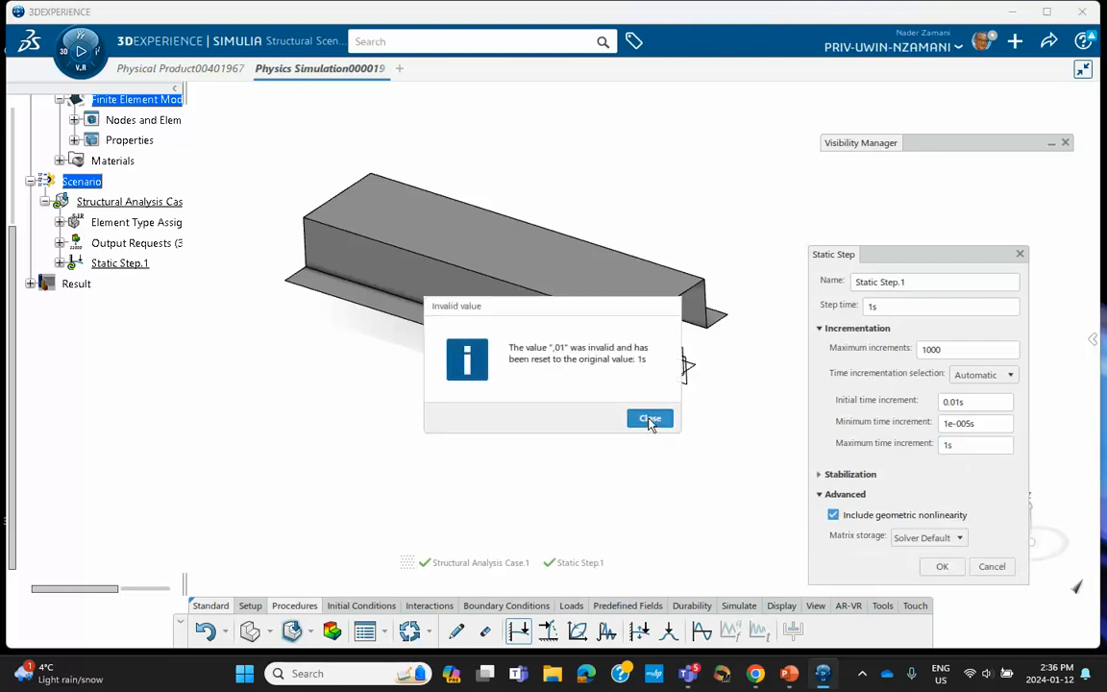
{"action": "left_click", "coordinate": [649, 419]}
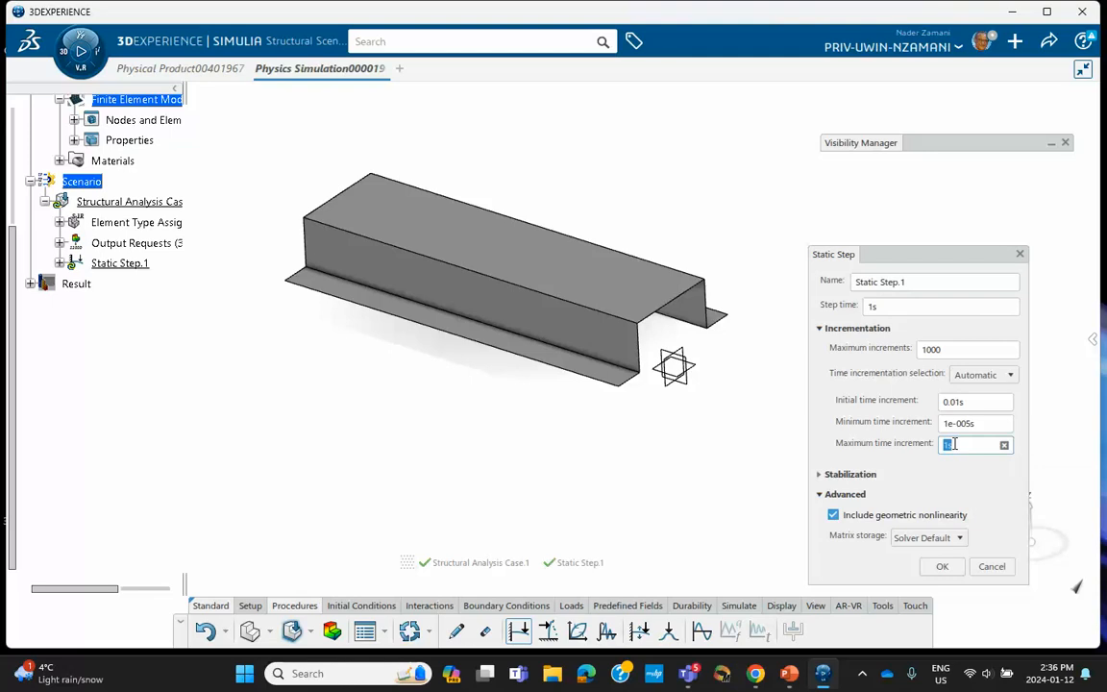
{"action": "type", "text": ",01"}
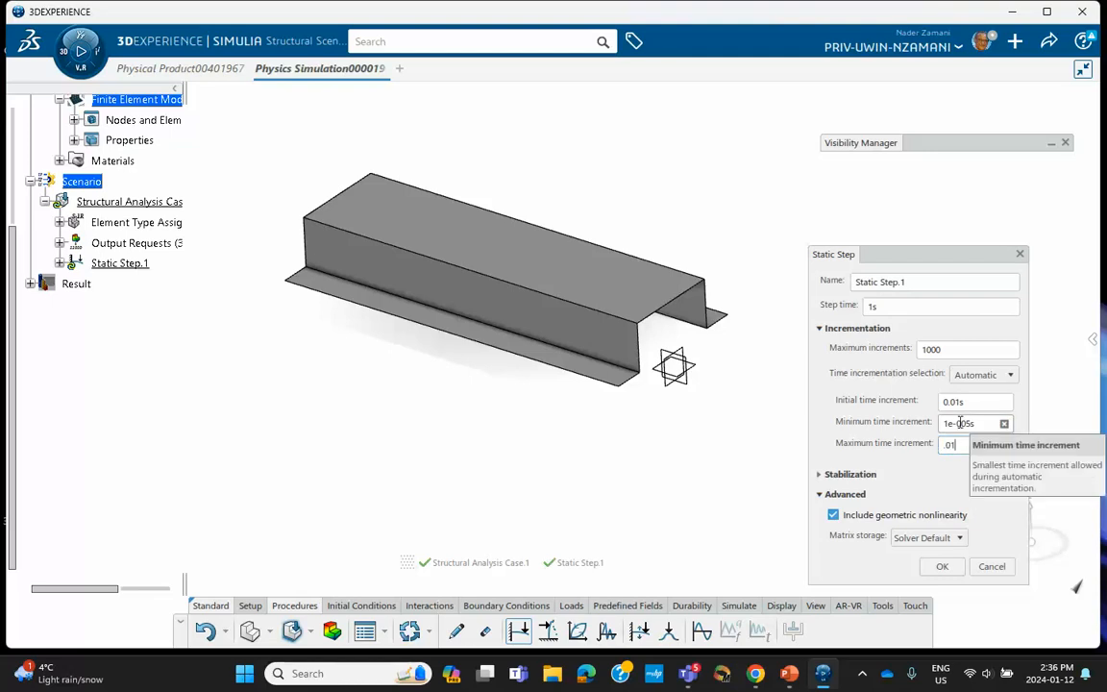
{"action": "key", "text": "Return"}
- Check that geometric nonlinearity is included in the static step's advanced options and accept the step
{"action": "left_click", "coordinate": [942, 492]}
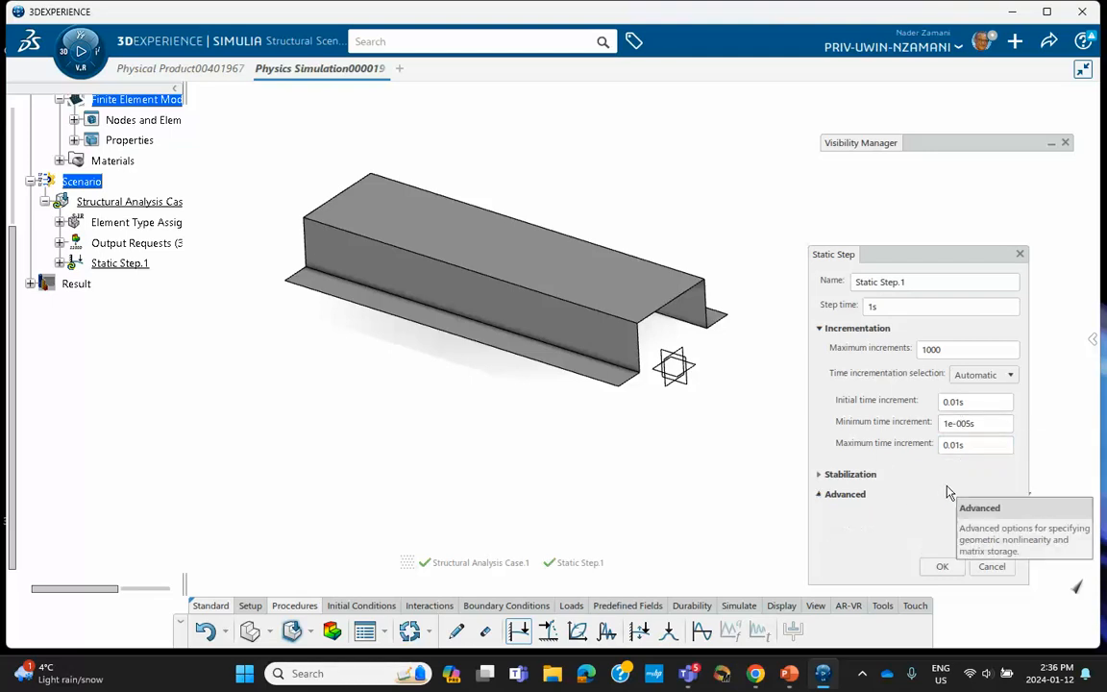
{"action": "left_click", "coordinate": [820, 495]}
{"action": "left_click", "coordinate": [833, 515]}
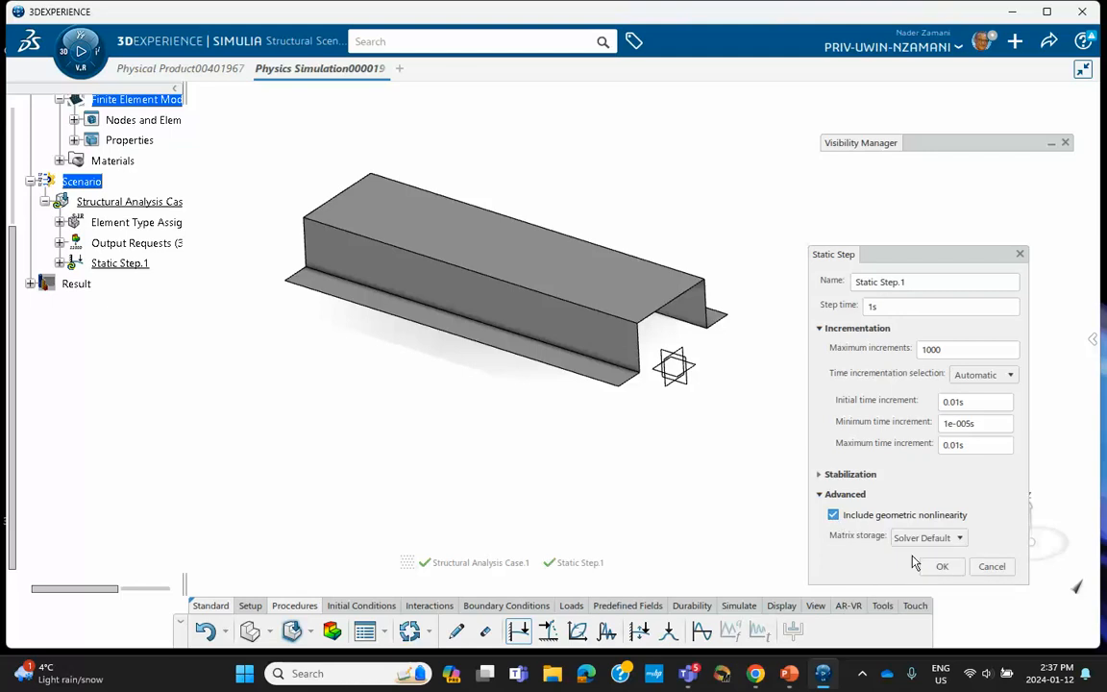
{"action": "key", "text": "Return"}
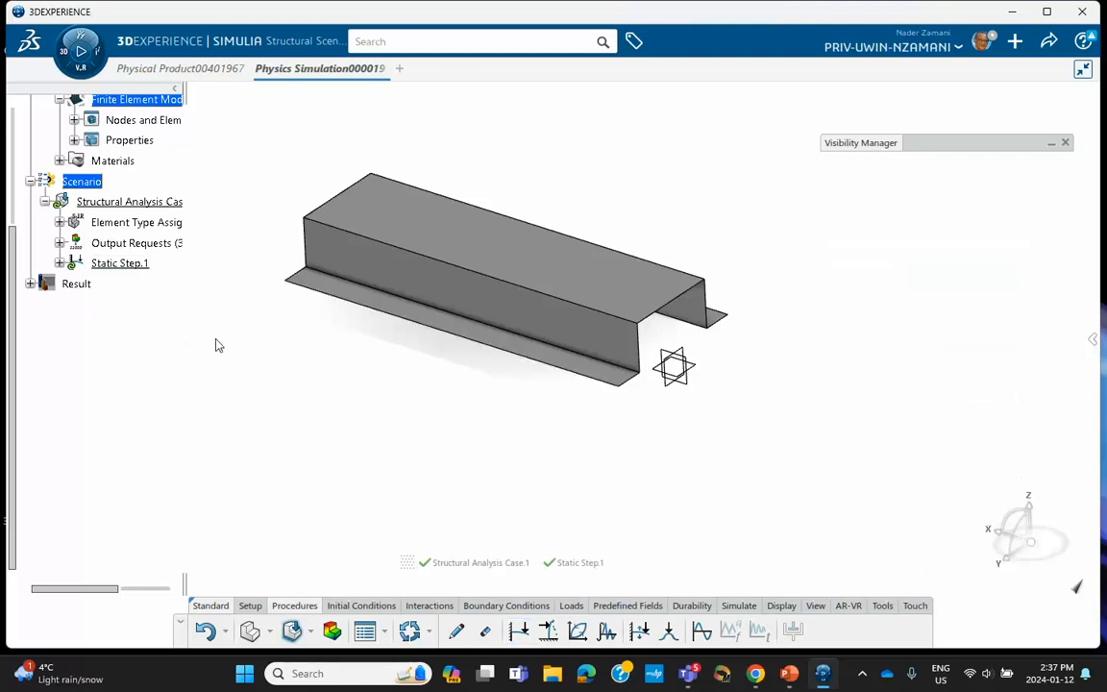
- Start a fixed displacement and select the five profile edges at the beam end farther from the reference planes as its support
{"action": "middle_click_drag", "start_coordinate": [242, 324], "coordinate": [291, 368]}
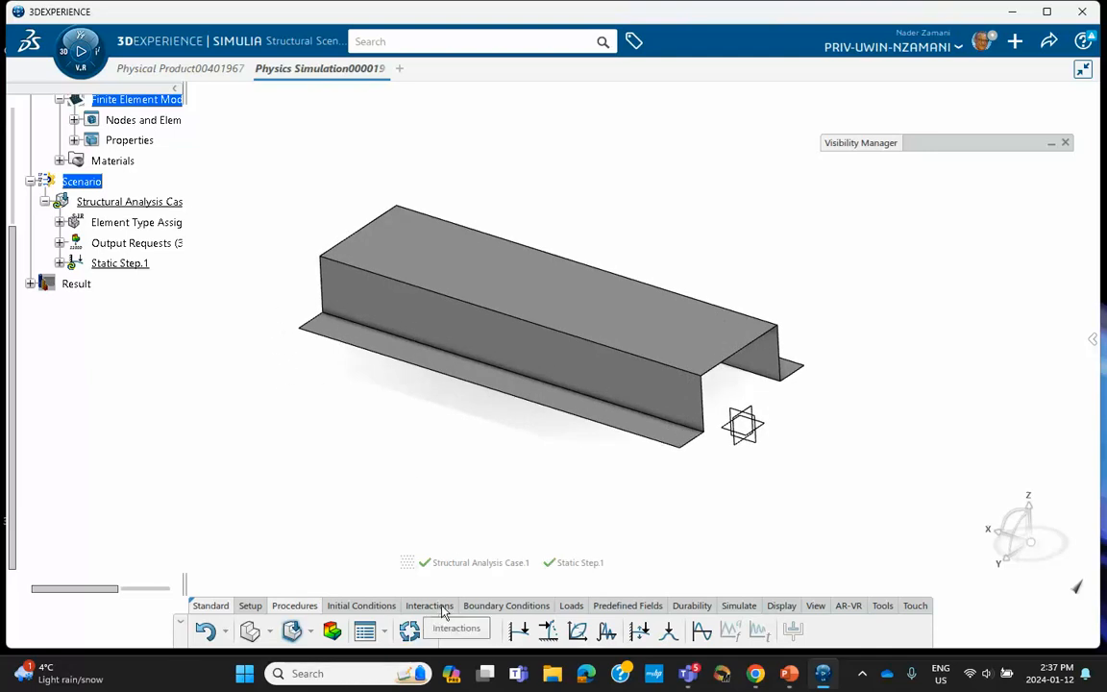
{"action": "left_click", "coordinate": [493, 605]}
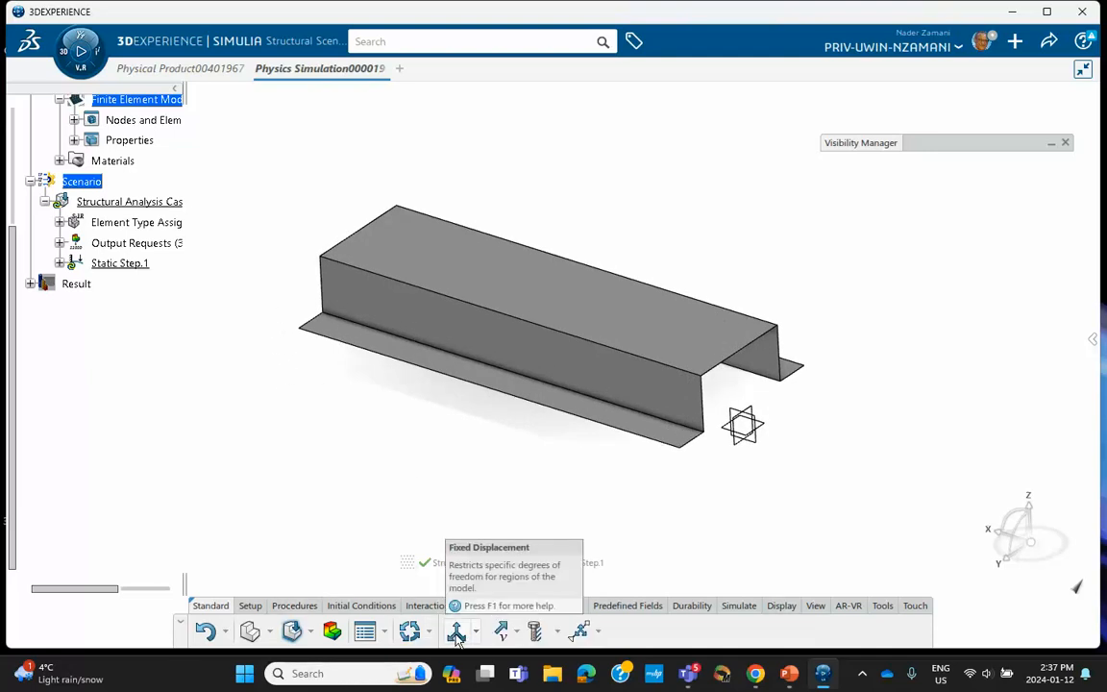
{"action": "left_click", "coordinate": [458, 634]}
{"action": "middle_click_drag", "start_coordinate": [332, 403], "coordinate": [423, 453]}
{"action": "left_click", "coordinate": [392, 384]}
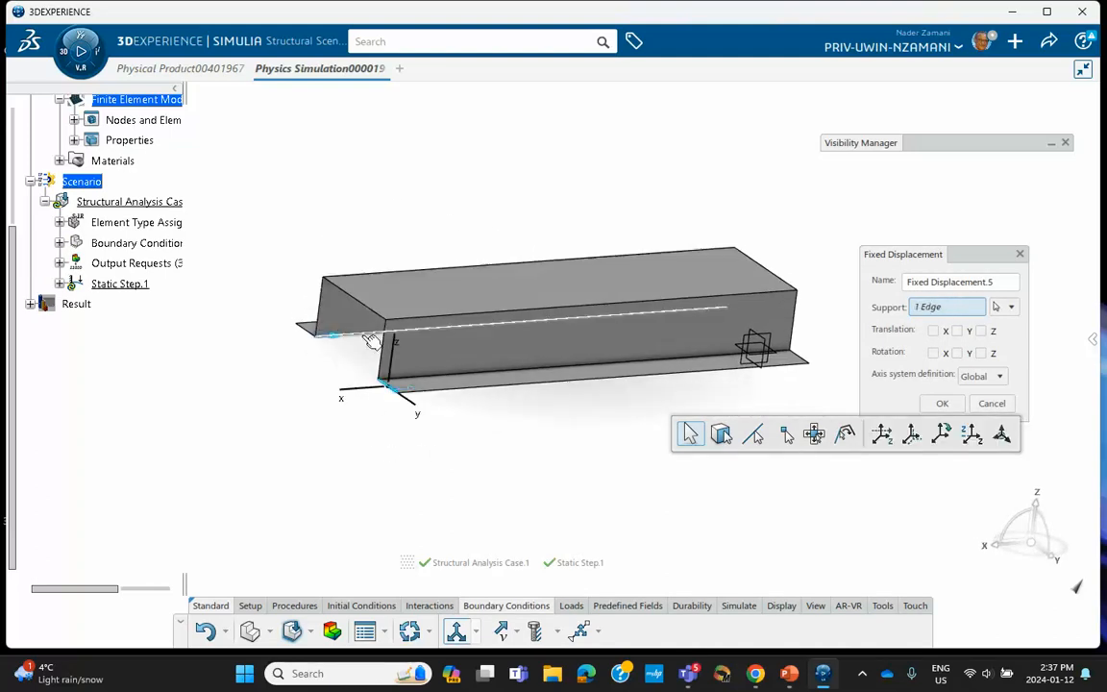
{"action": "left_click", "coordinate": [387, 357]}
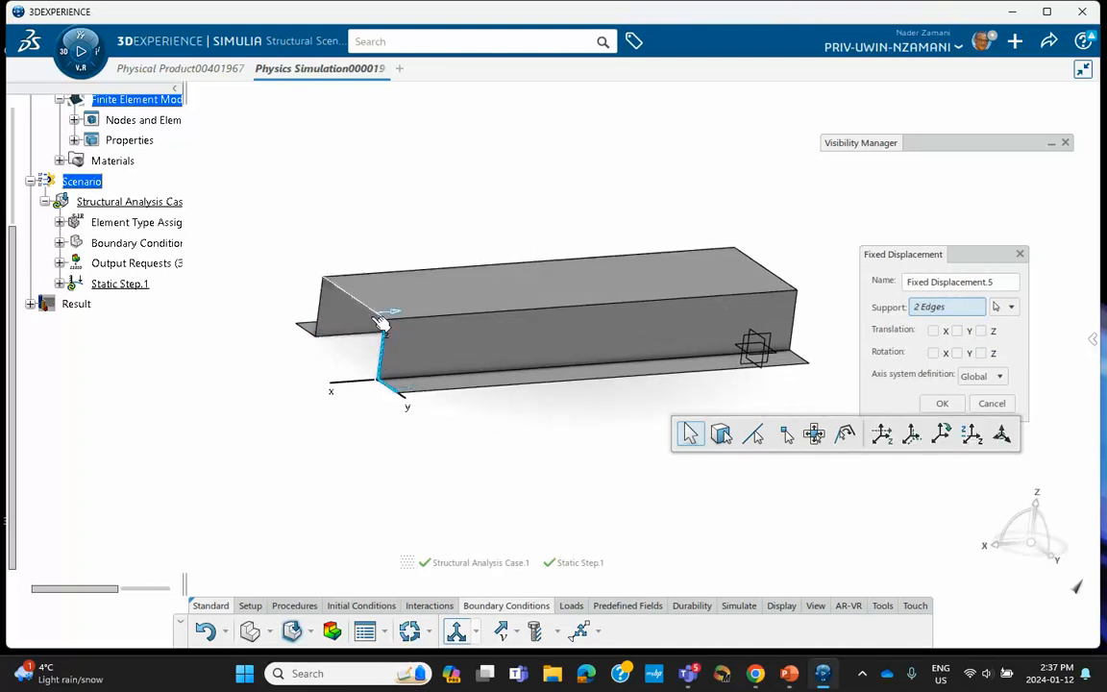
{"action": "left_click", "coordinate": [370, 308]}
{"action": "left_click", "coordinate": [321, 313]}
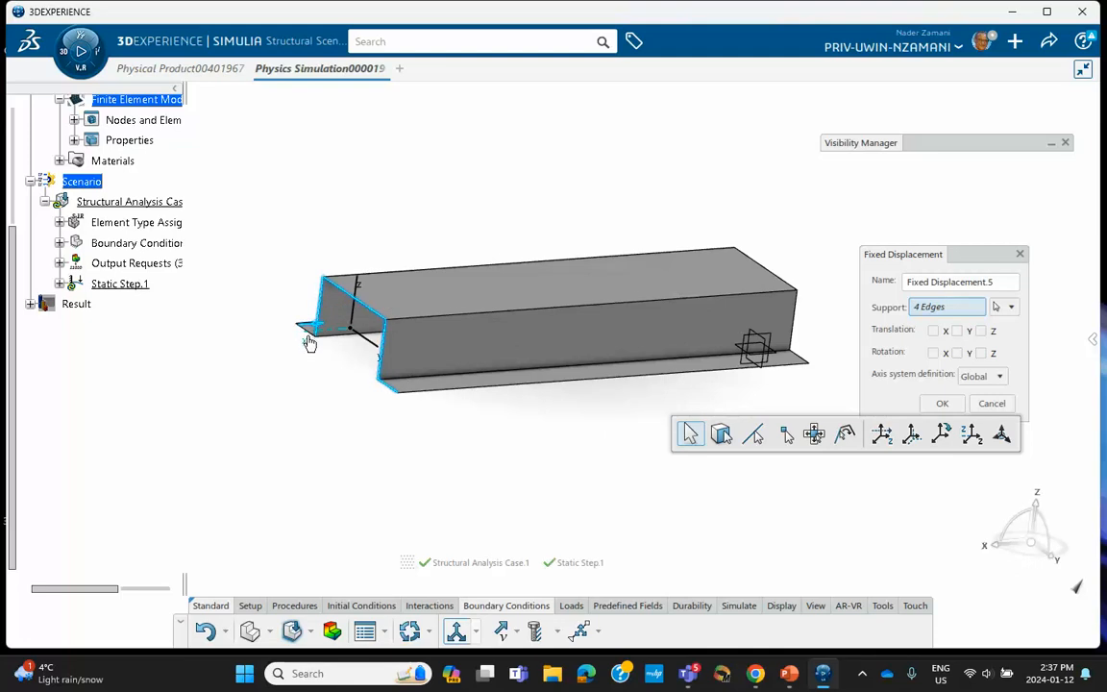
{"action": "scroll", "coordinate": [333, 385], "scroll_direction": "up", "scroll_amount": 3}
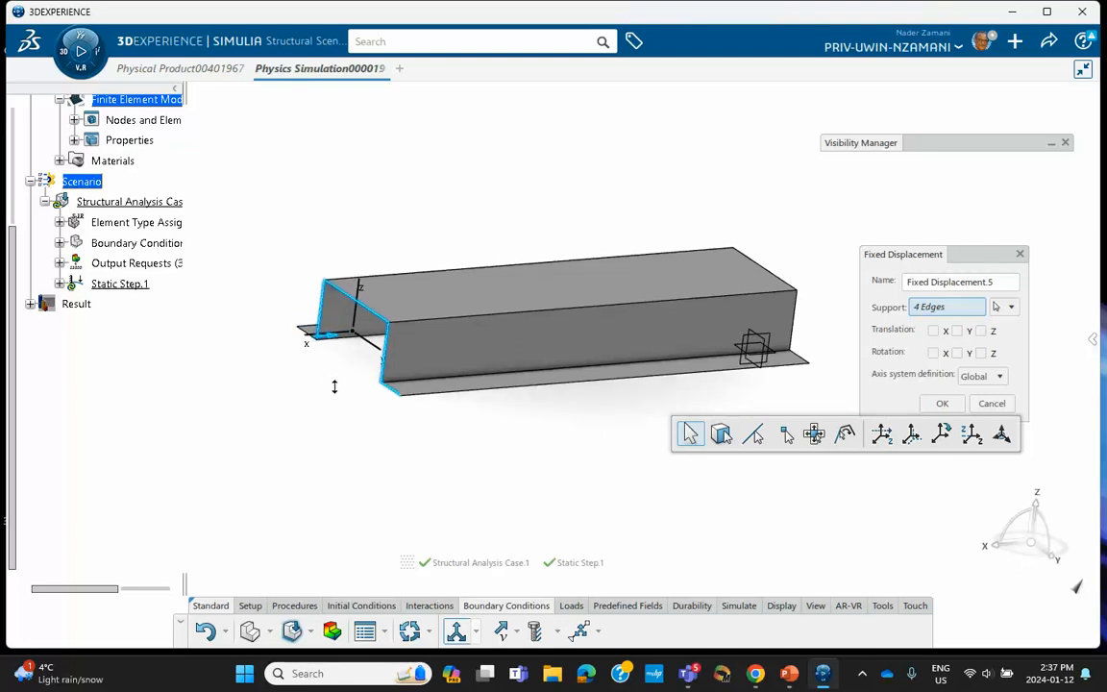
{"action": "middle_click_drag", "start_coordinate": [319, 356], "coordinate": [448, 418]}
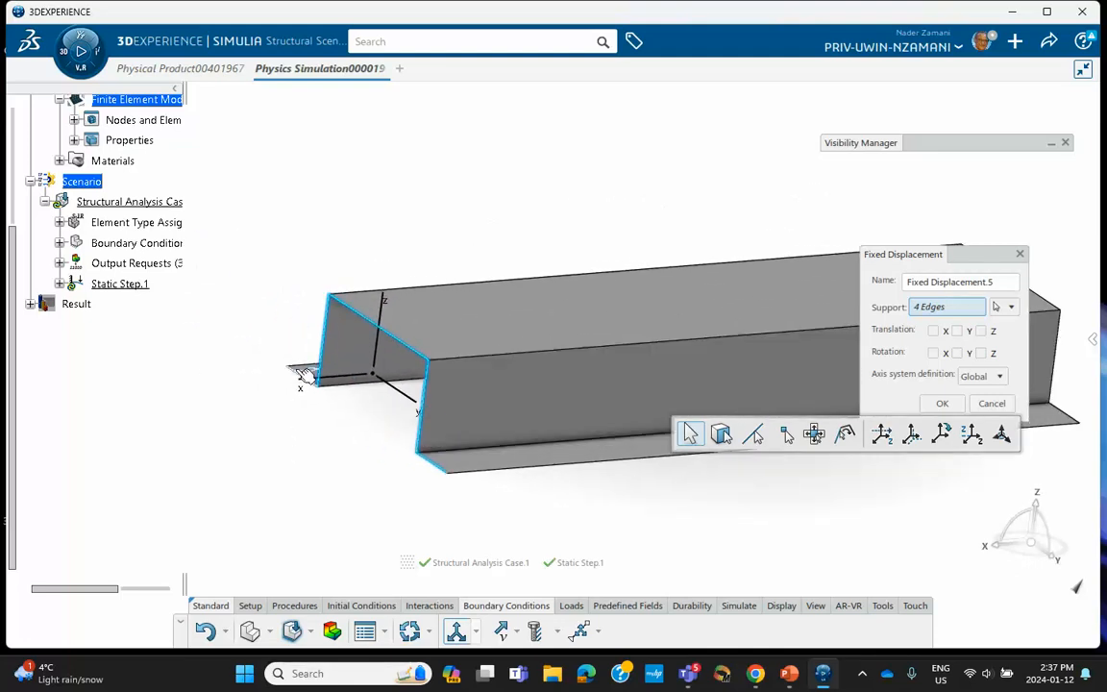
{"action": "left_click", "coordinate": [304, 377]}
- Fix the translations, including X and Y, on the five selected edges and accept the fixed displacement
{"action": "scroll", "coordinate": [412, 486], "scroll_direction": "down", "scroll_amount": 3}
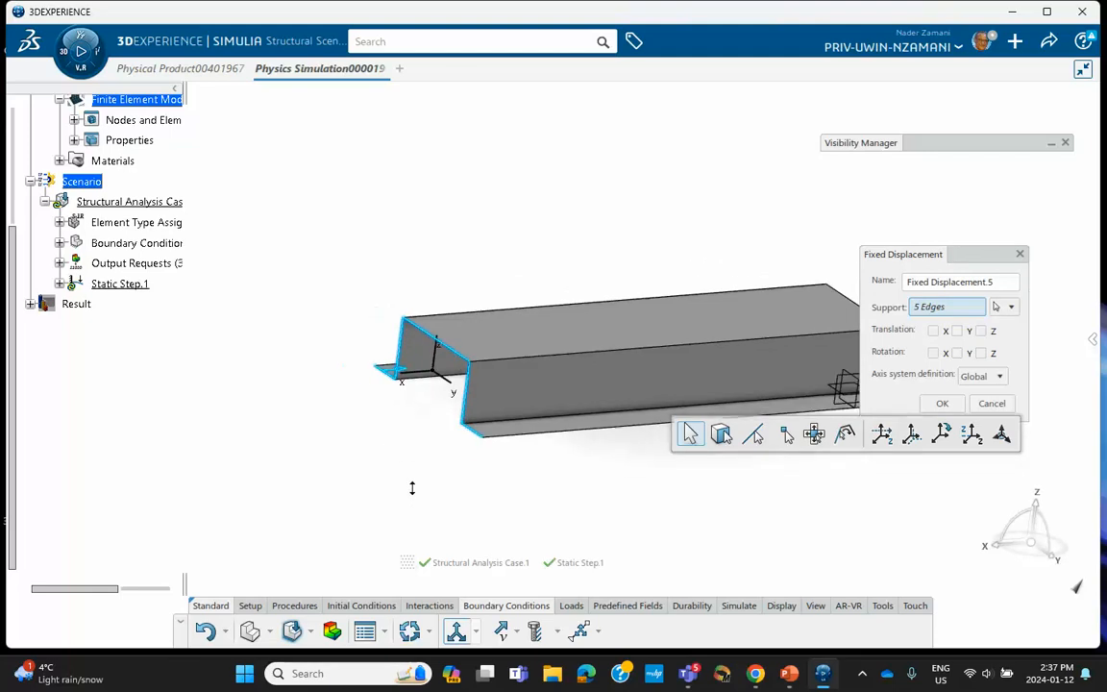
{"action": "middle_click_drag", "start_coordinate": [476, 482], "coordinate": [380, 269]}
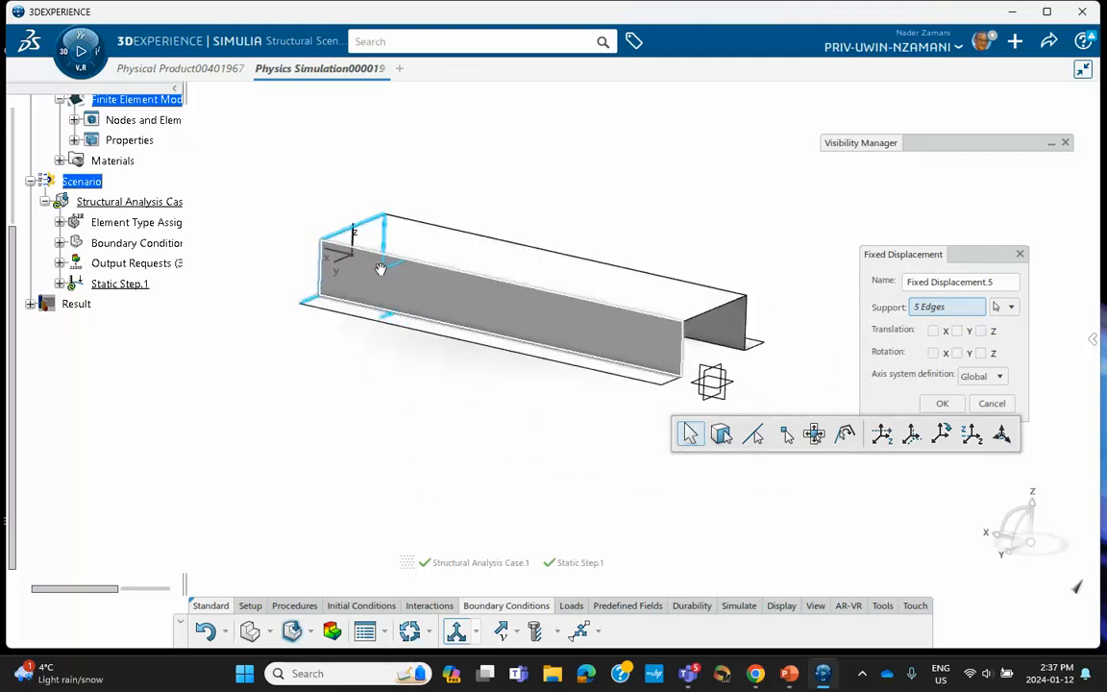
{"action": "left_click", "coordinate": [933, 331]}
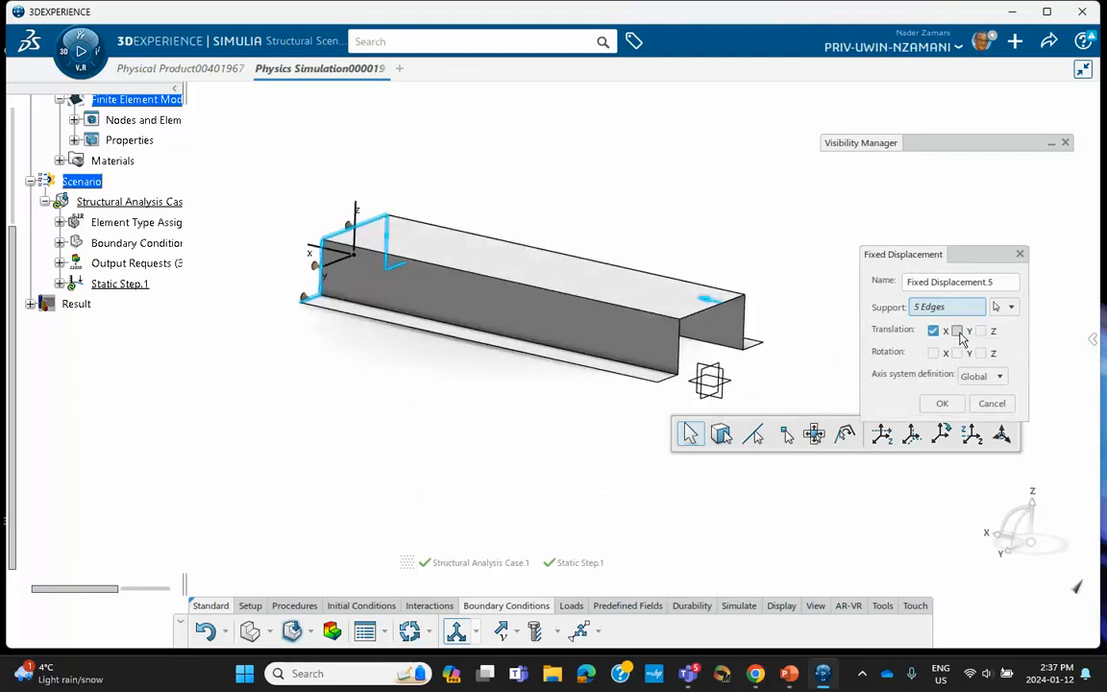
{"action": "left_click", "coordinate": [956, 331]}
{"action": "left_click", "coordinate": [942, 403]}
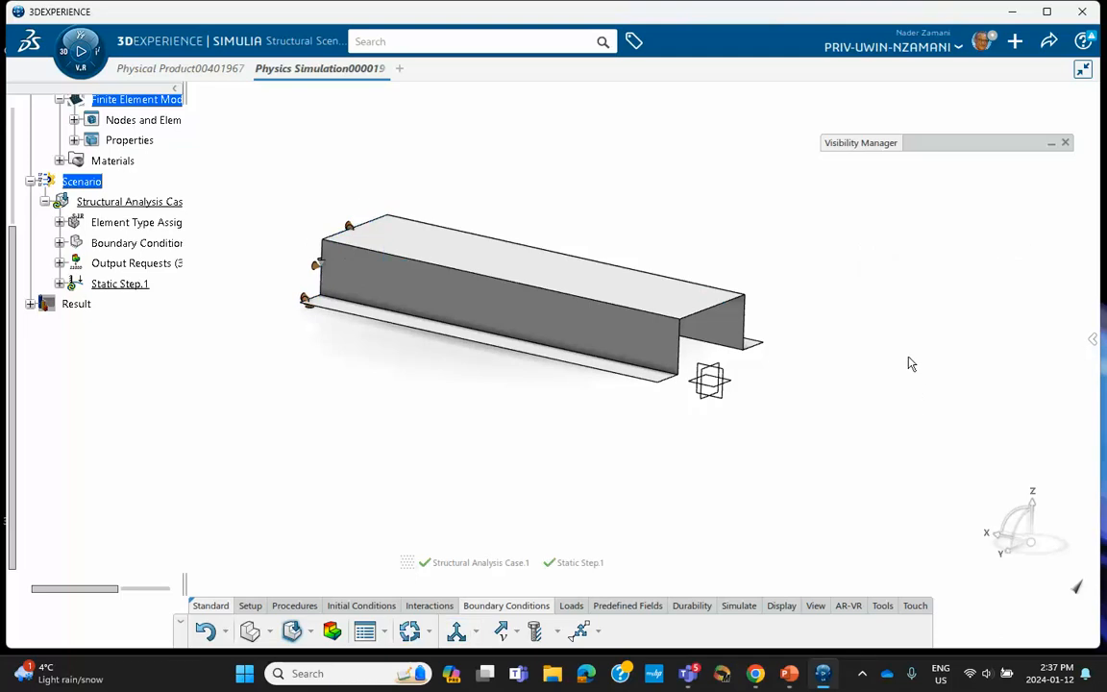
- Start a second fixed displacement and select the five profile edges at the beam end near the reference planes
{"action": "middle_click_drag", "start_coordinate": [909, 363], "coordinate": [818, 339]}
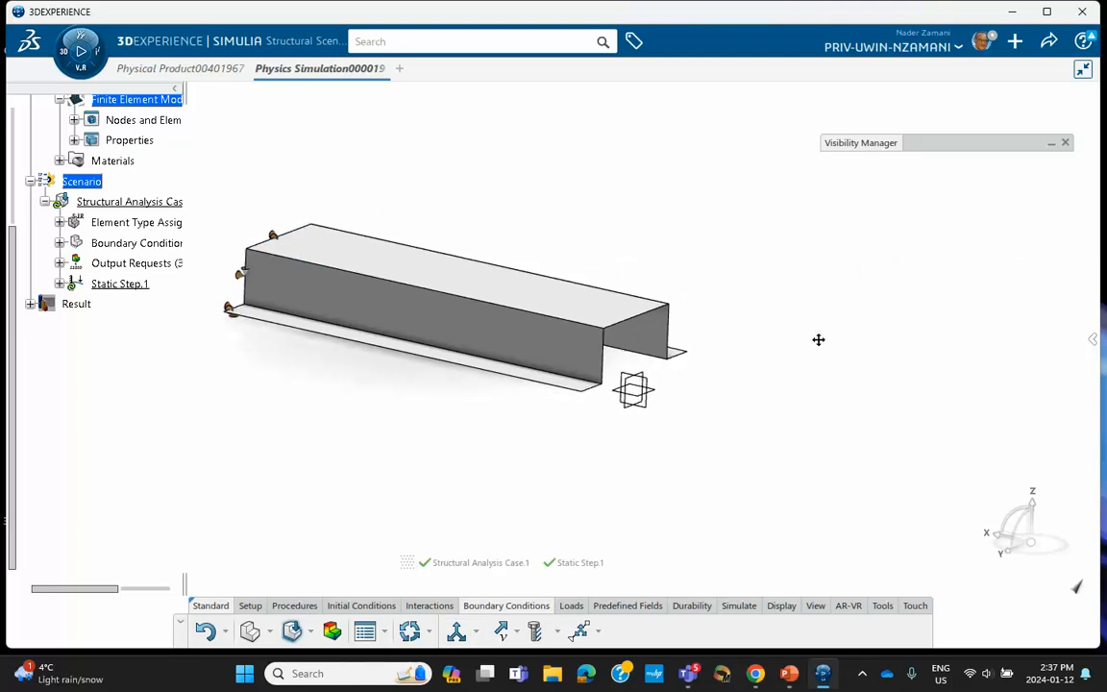
{"action": "left_click", "coordinate": [456, 630]}
{"action": "scroll", "coordinate": [636, 495], "scroll_direction": "up", "scroll_amount": 5}
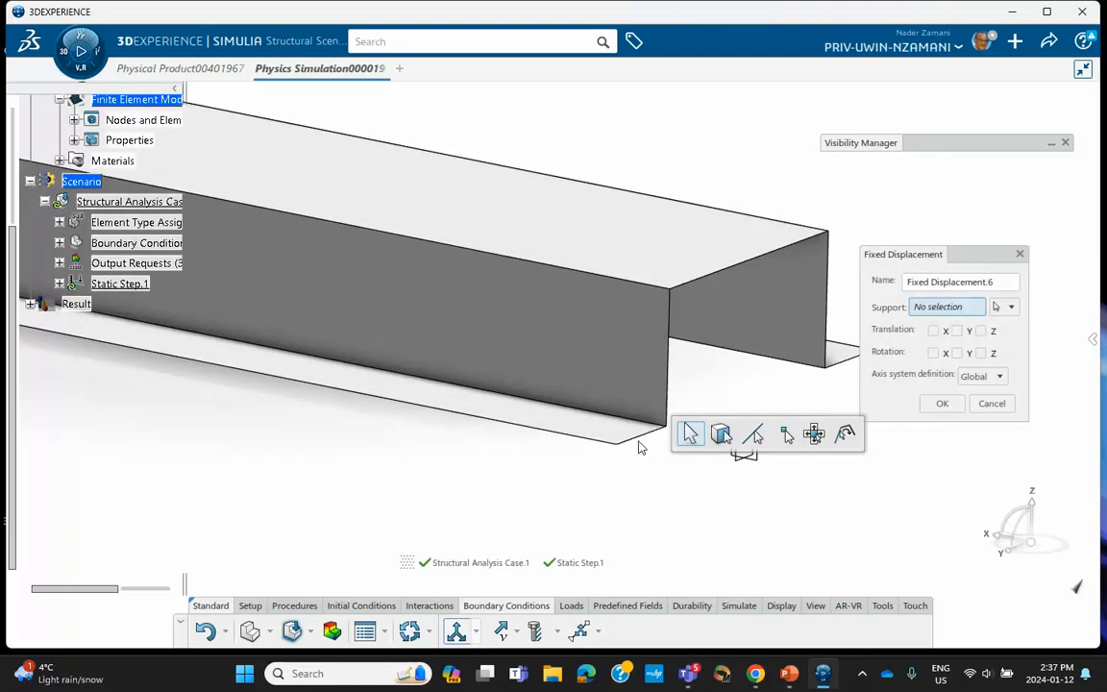
{"action": "left_click", "coordinate": [650, 437]}
{"action": "left_click", "coordinate": [670, 363]}
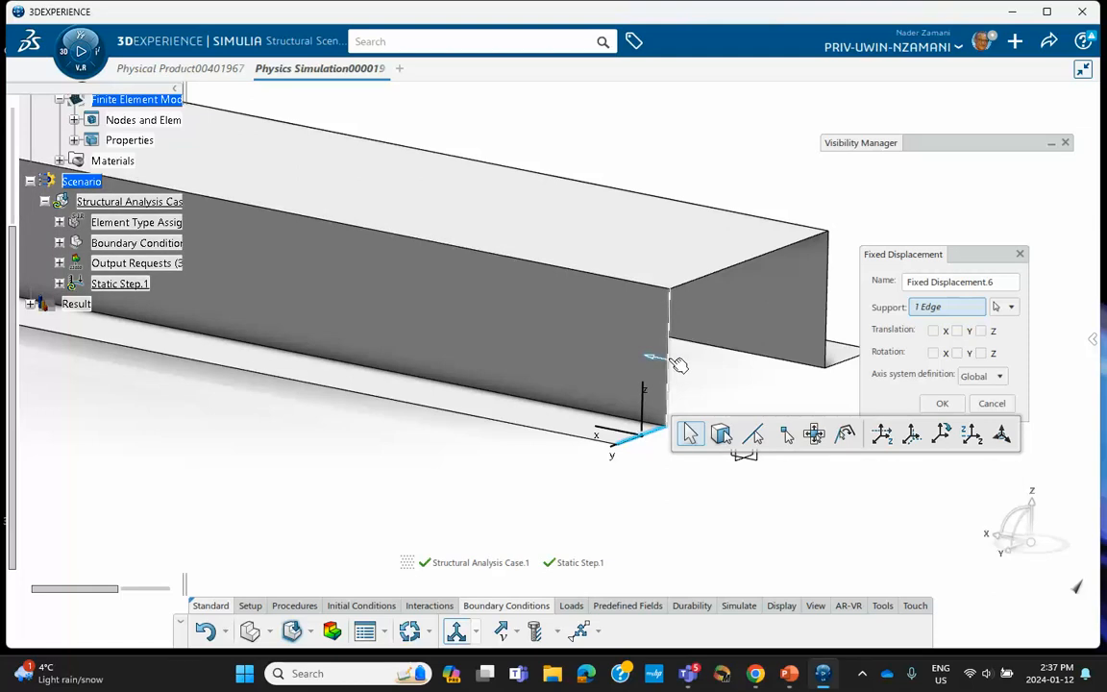
{"action": "left_click", "coordinate": [745, 260]}
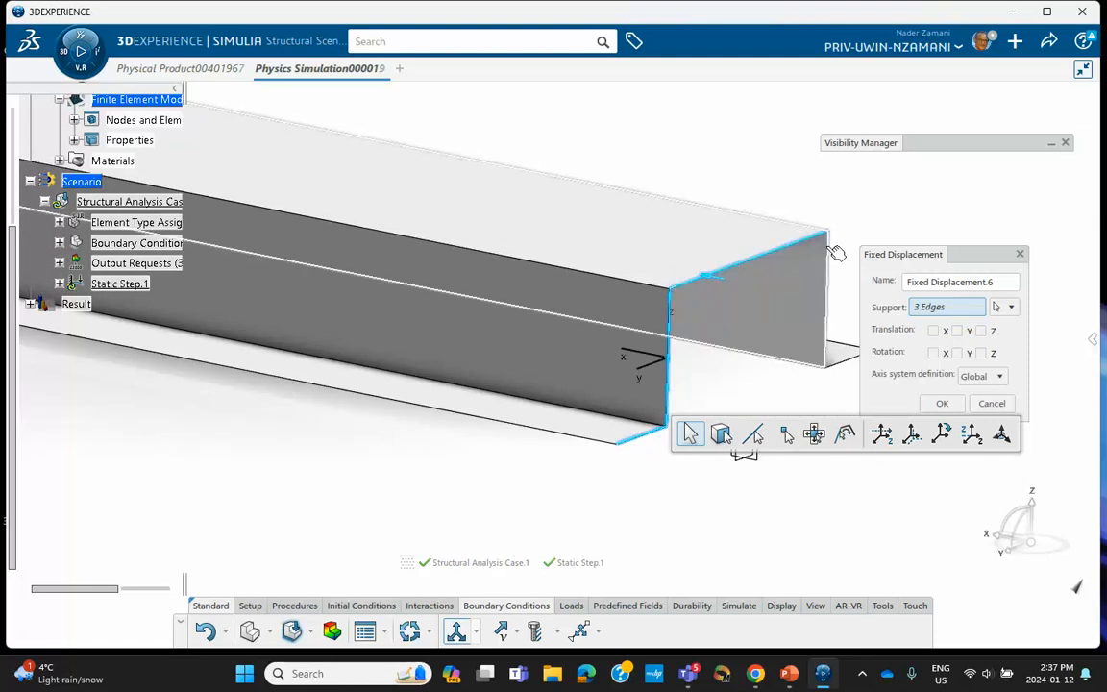
{"action": "left_click", "coordinate": [830, 250]}
{"action": "left_click", "coordinate": [851, 359]}
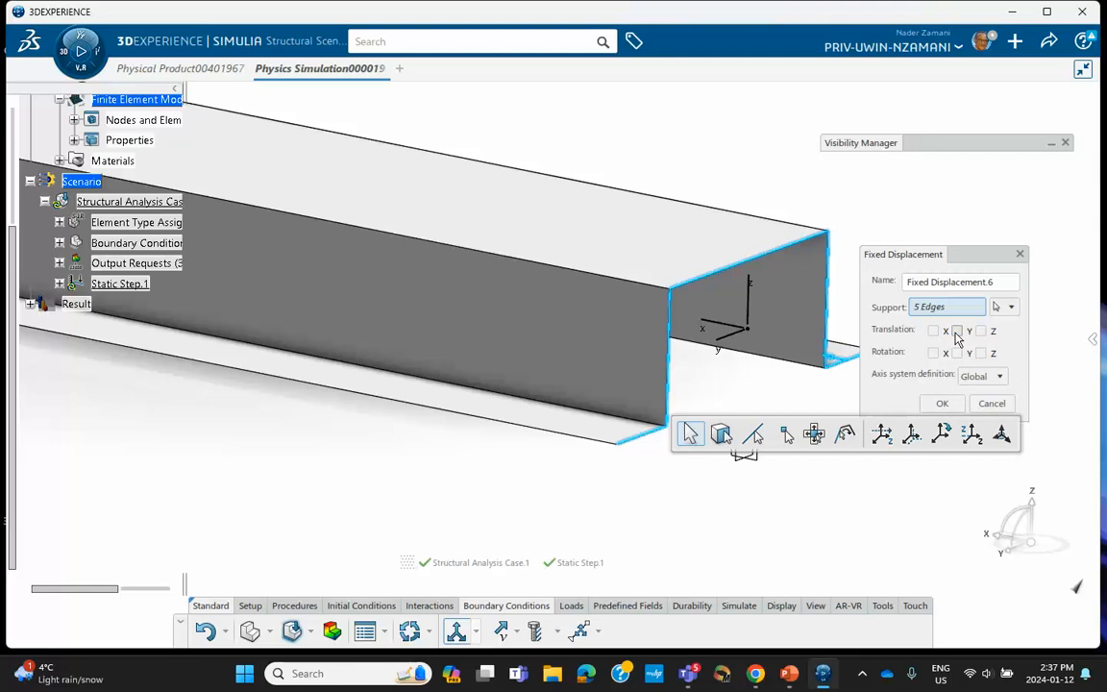
- Fix the Y and Z translations on these five edges and accept the second fixed displacement
{"action": "left_click", "coordinate": [957, 330]}
{"action": "left_click", "coordinate": [980, 330]}
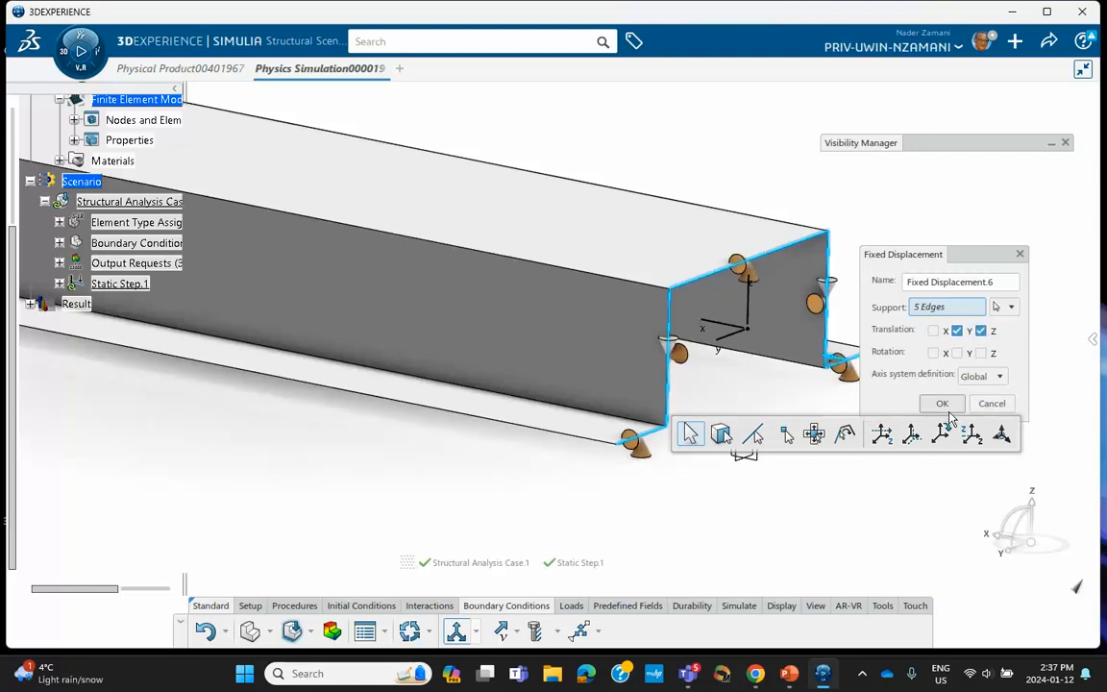
{"action": "left_click", "coordinate": [942, 404]}
- Start a shell edge load and select the five profile edges at the beam end near the reference planes
{"action": "scroll", "coordinate": [645, 245], "scroll_direction": "down", "scroll_amount": 4}
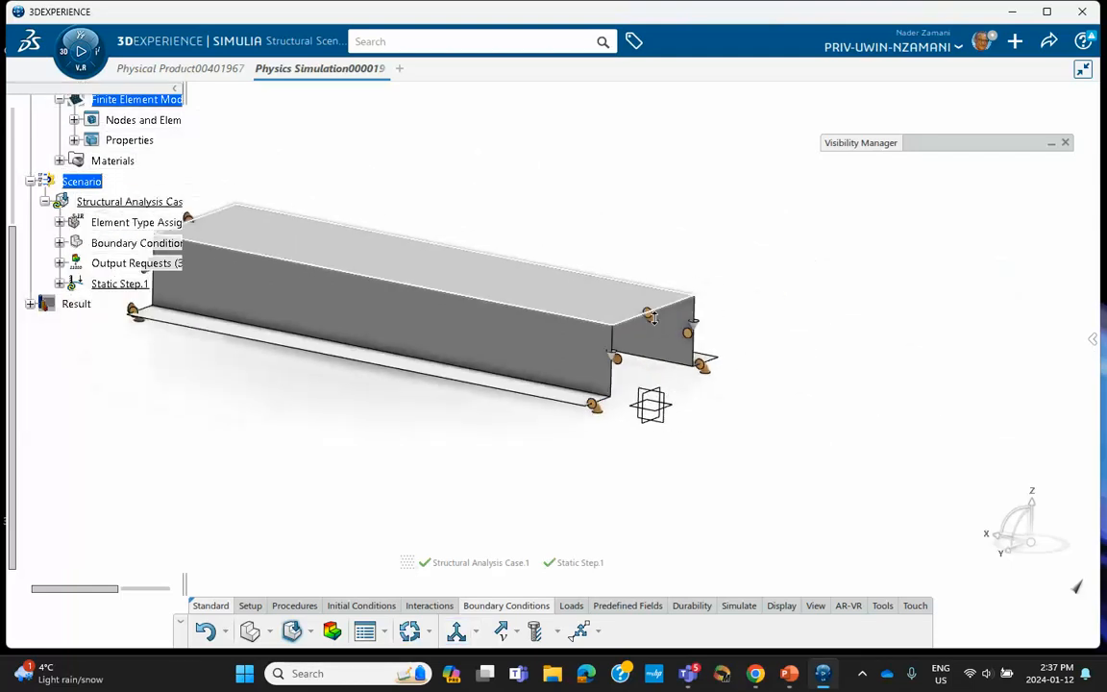
{"action": "left_click", "coordinate": [571, 605]}
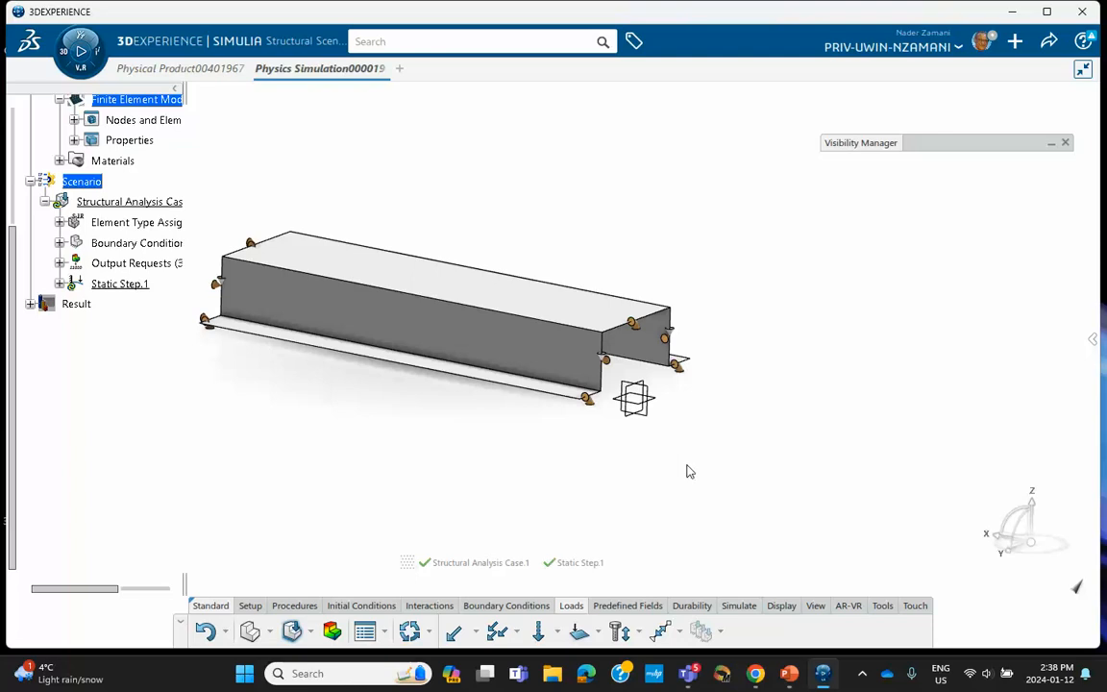
{"action": "left_click", "coordinate": [578, 631]}
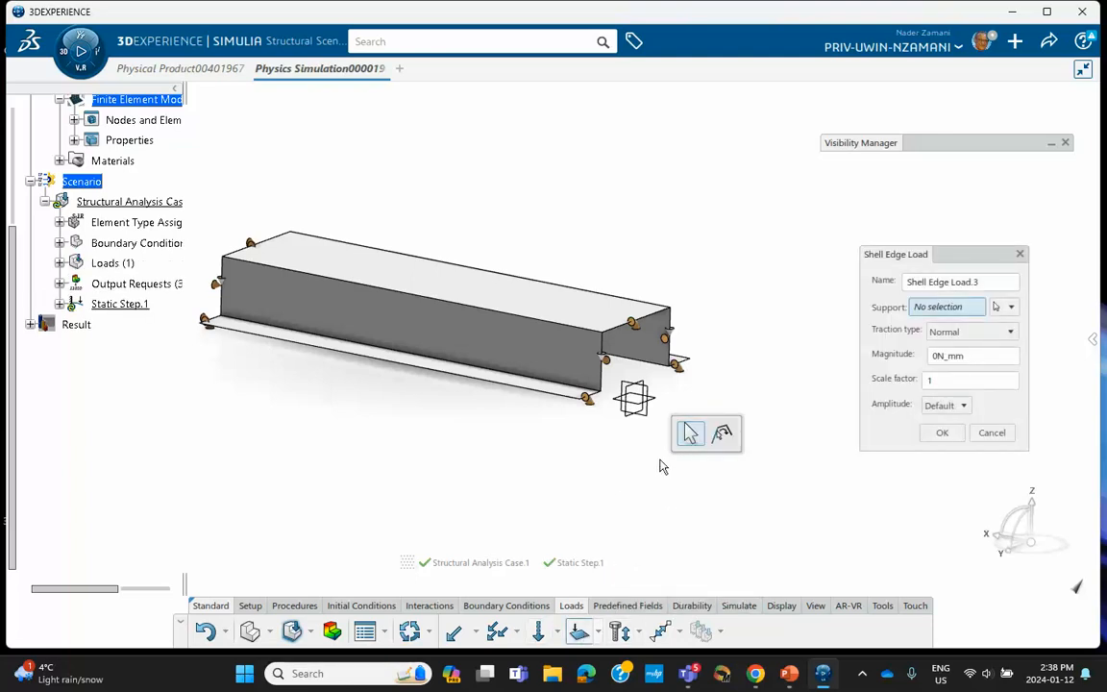
{"action": "middle_click_drag", "start_coordinate": [691, 430], "coordinate": [620, 341]}
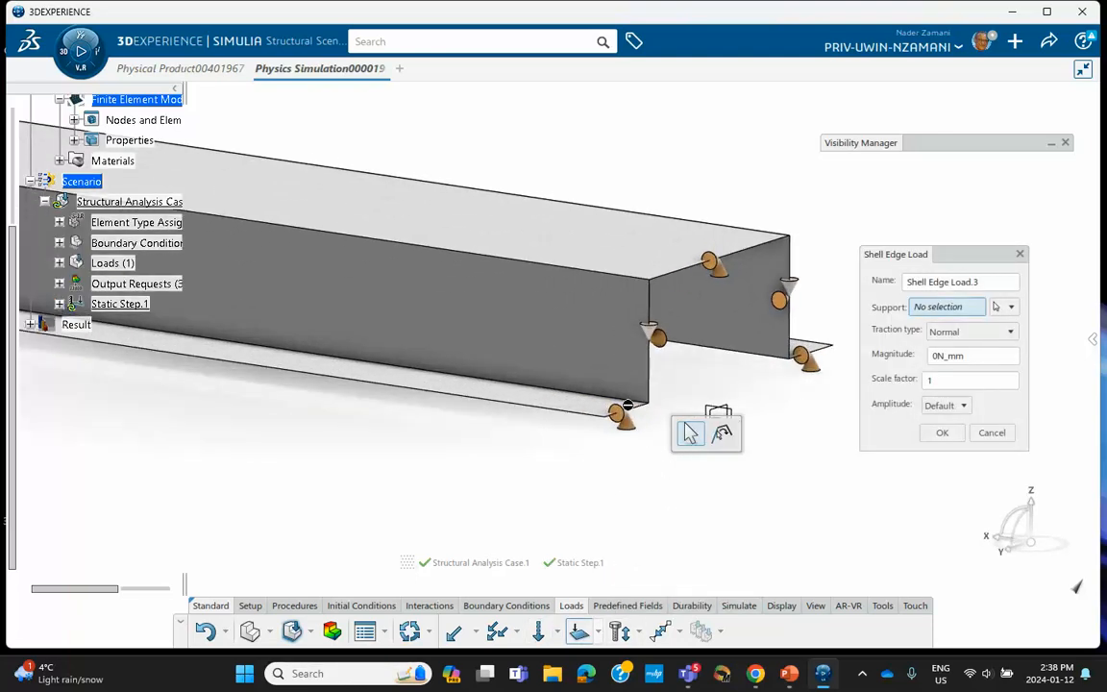
{"action": "left_click", "coordinate": [638, 407]}
{"action": "left_click", "coordinate": [657, 378]}
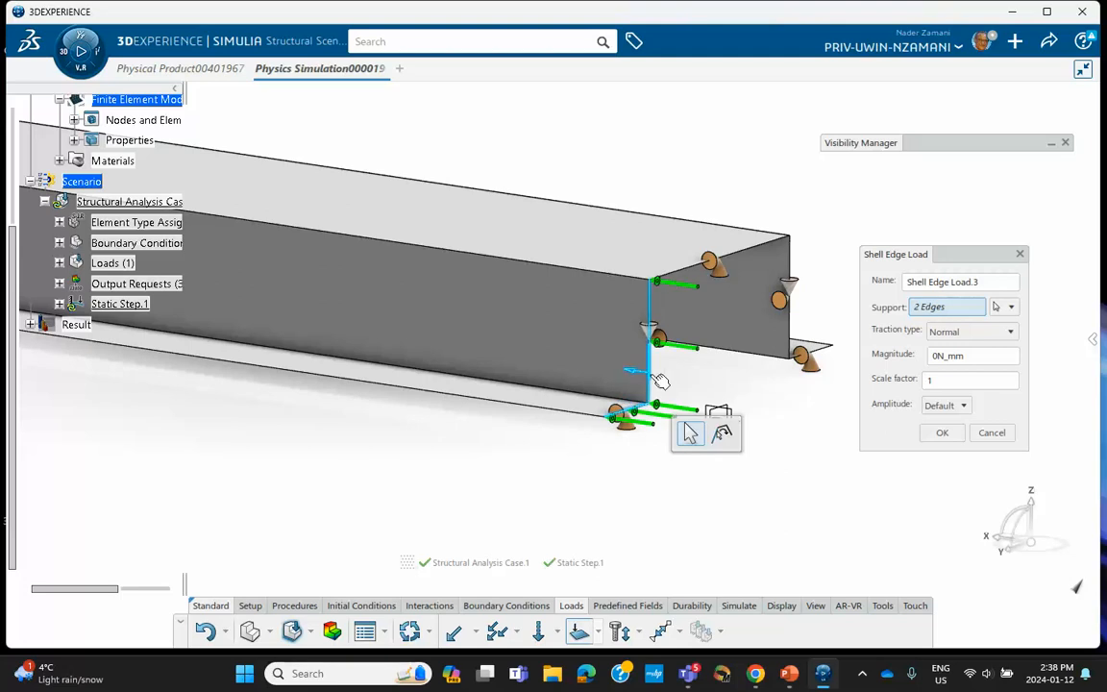
{"action": "left_click", "coordinate": [792, 245]}
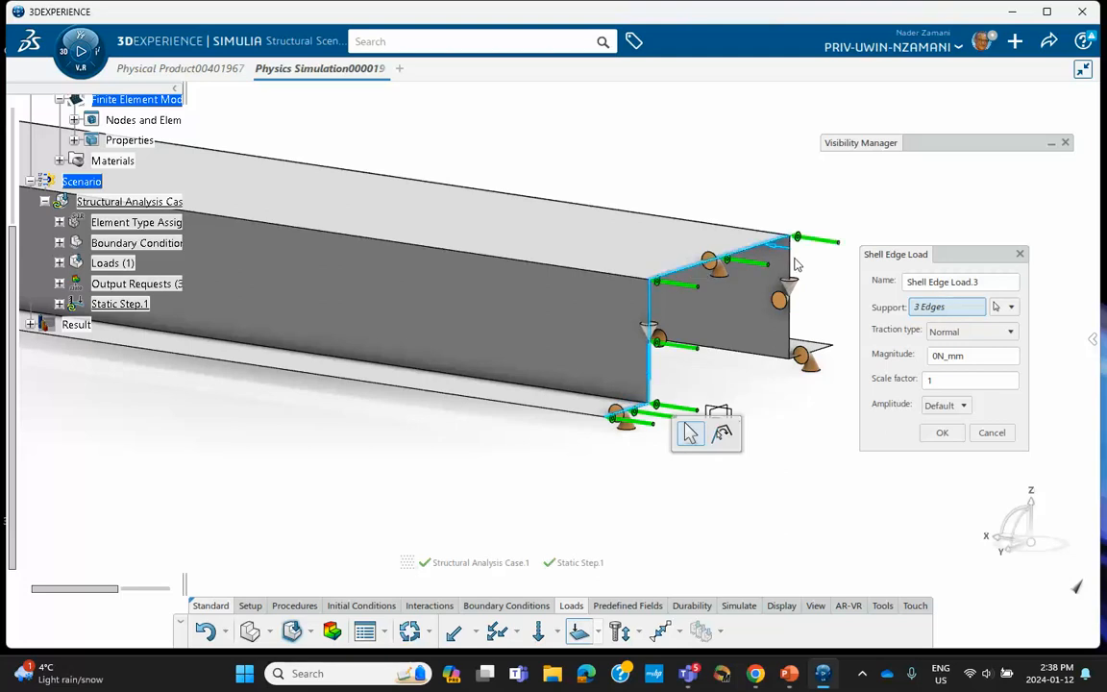
{"action": "left_click", "coordinate": [791, 308]}
{"action": "left_click", "coordinate": [825, 352]}
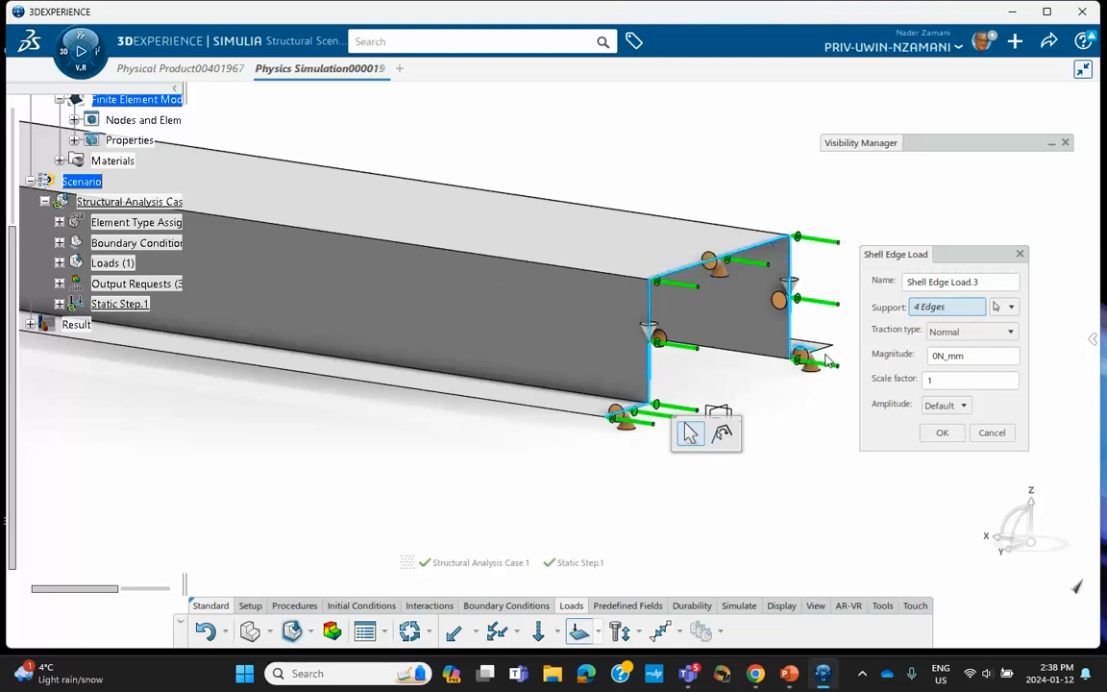
- Set the normal shell edge load's magnitude to 1231 N_mm and accept the load
{"action": "left_click", "coordinate": [971, 356]}
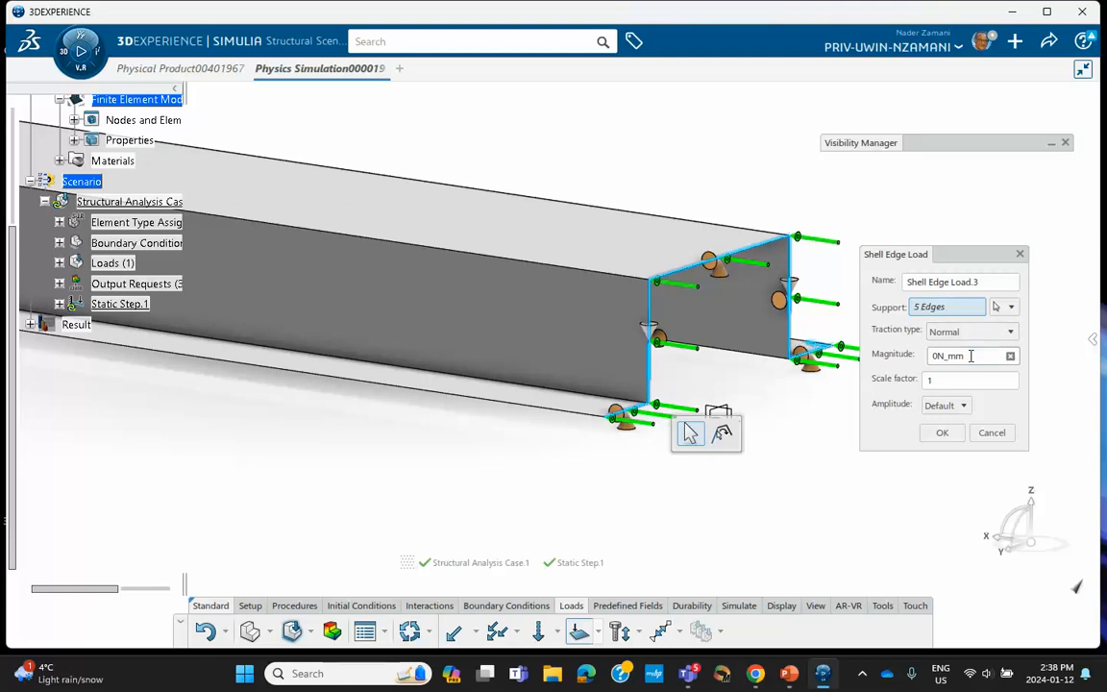
{"action": "type", "text": "1231"}
{"action": "left_click", "coordinate": [941, 434]}
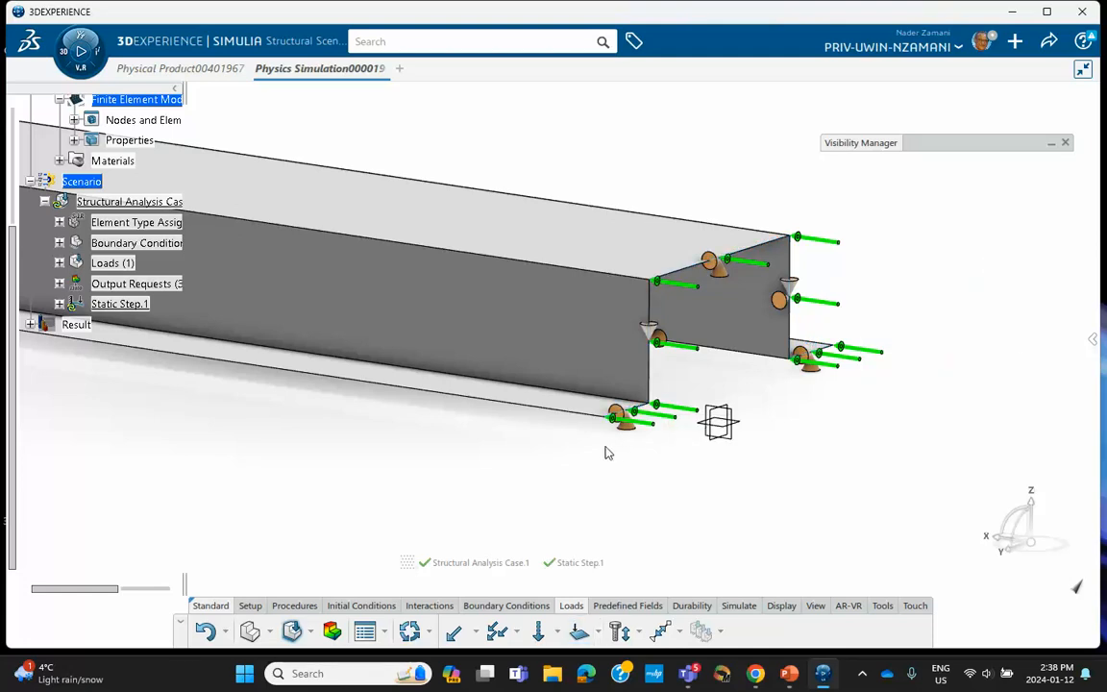
- Save the work and run the structural analysis case as a local interactive simulation on 4 cores
{"action": "middle_click_drag", "start_coordinate": [489, 381], "coordinate": [591, 474], "text": "ctrl"}
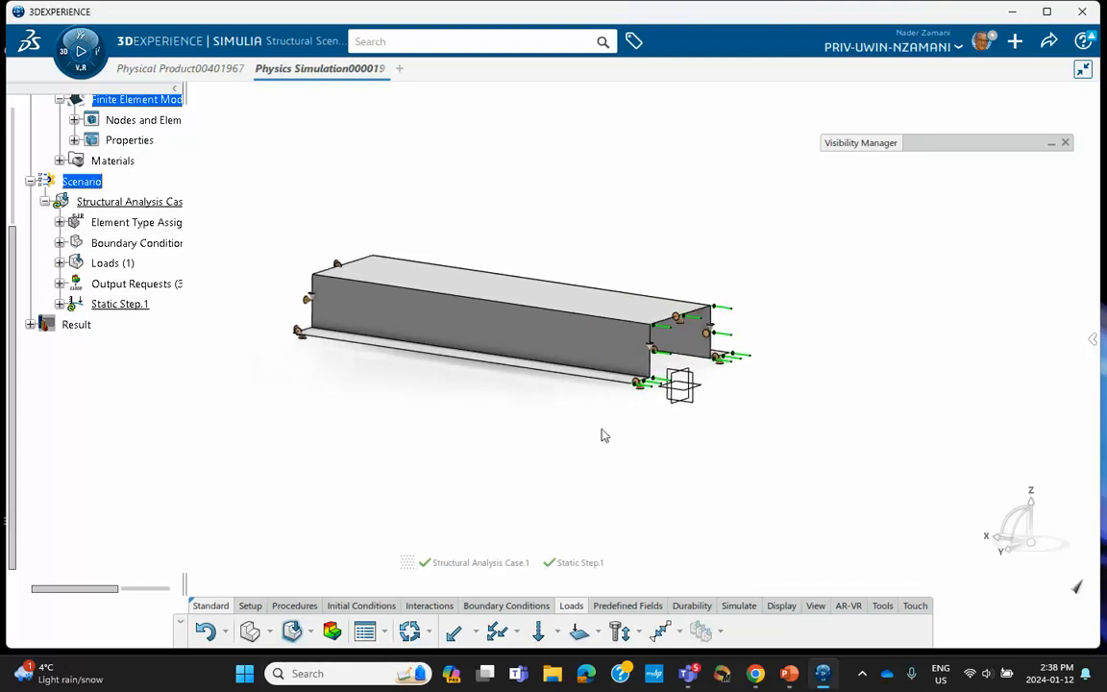
{"action": "left_click", "coordinate": [1049, 40]}
{"action": "left_click", "coordinate": [966, 70]}
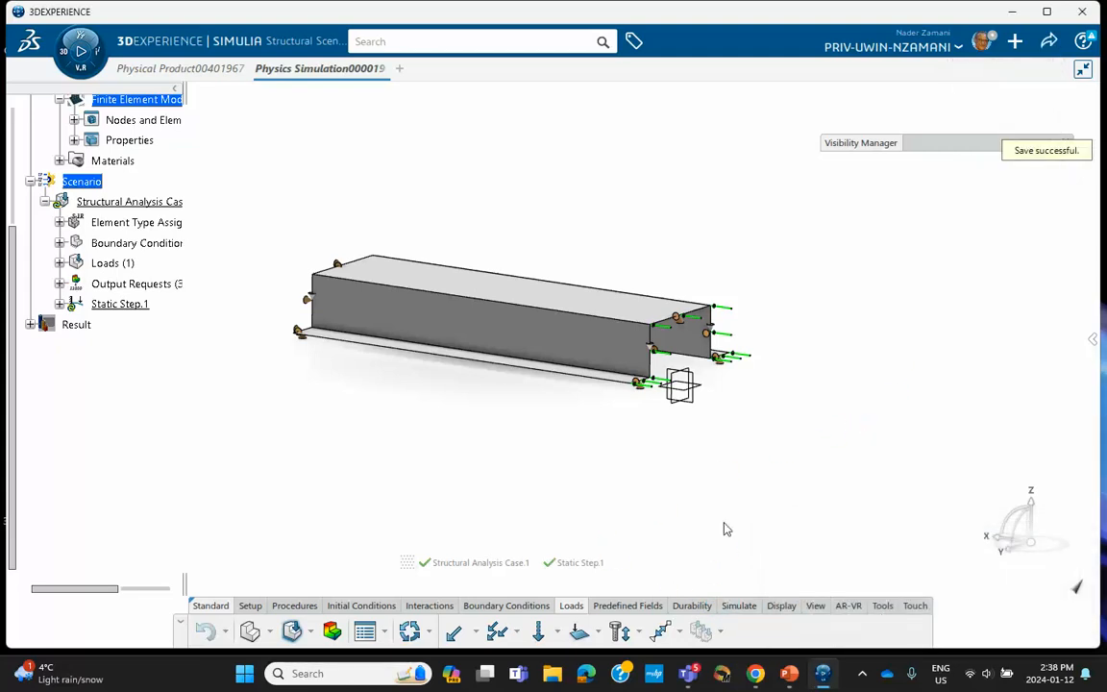
{"action": "left_click", "coordinate": [739, 606]}
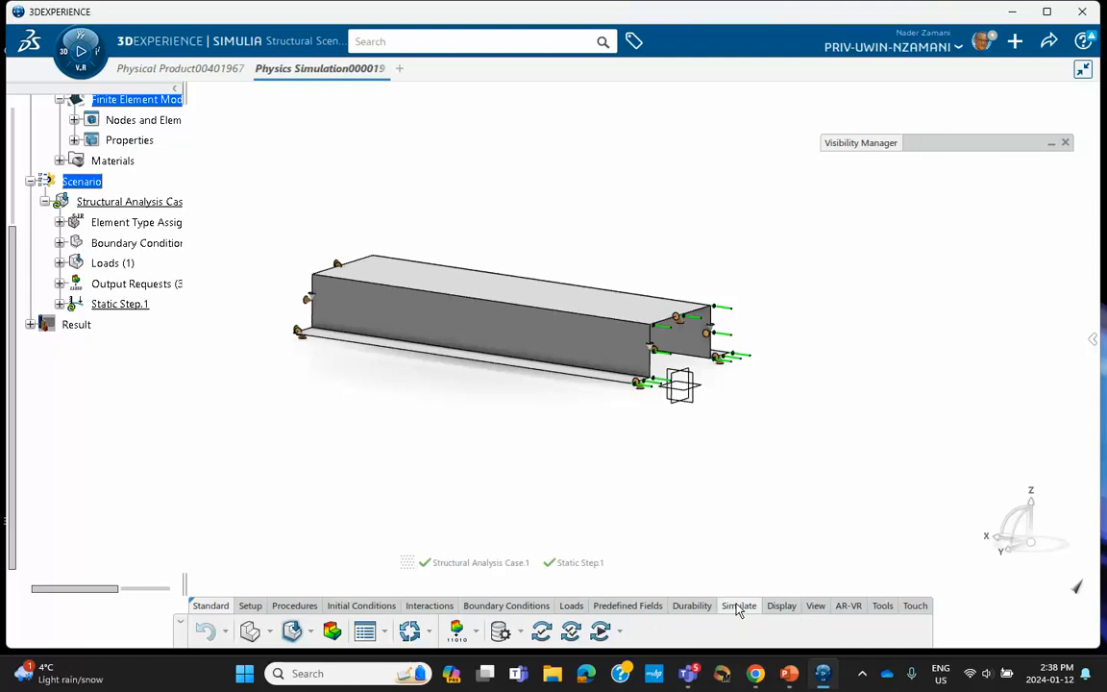
{"action": "left_click", "coordinate": [599, 632]}
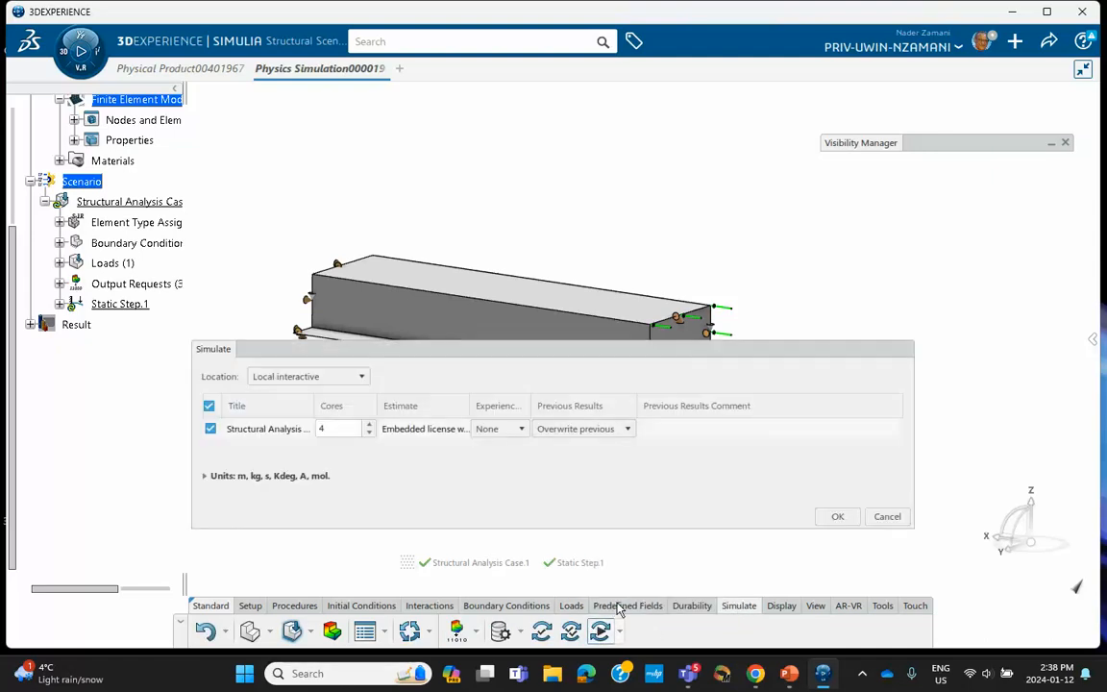
{"action": "left_click", "coordinate": [838, 515]}
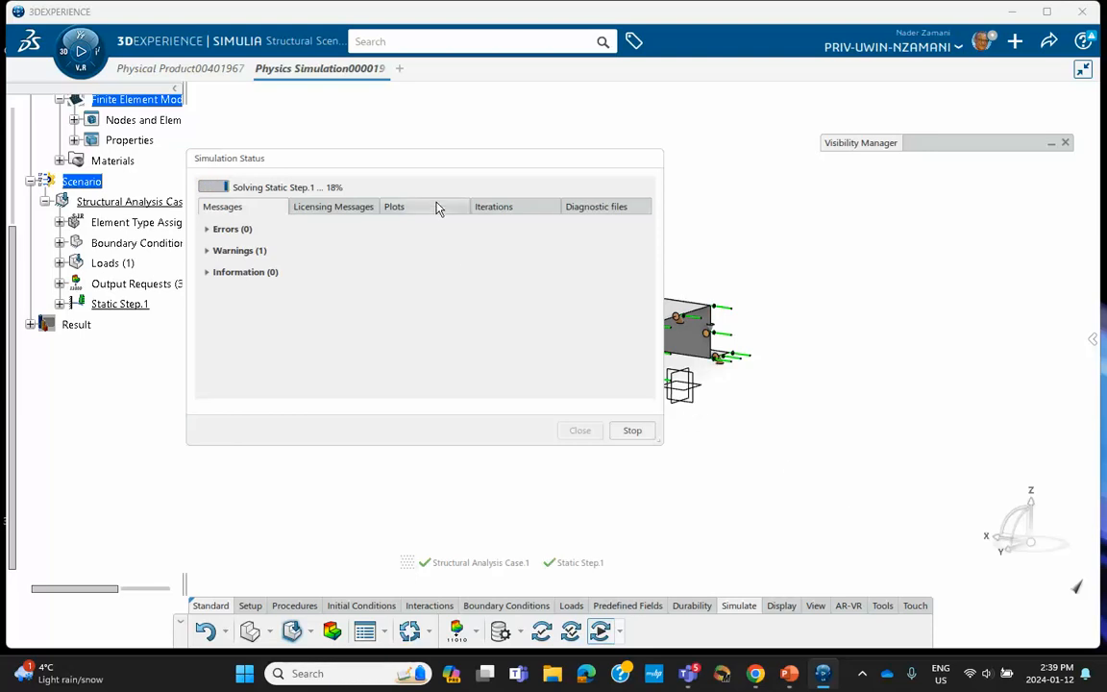
- Examine the solver's iteration table and the total time versus increment plot, closing the simulation status once solved
{"action": "left_click", "coordinate": [493, 207]}
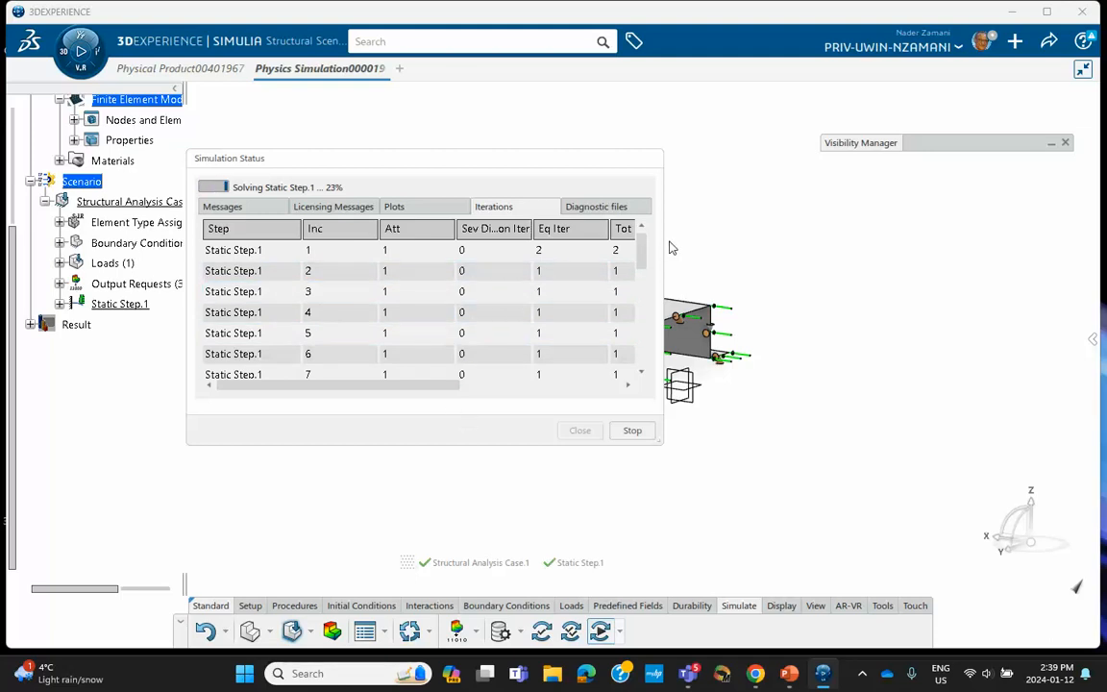
{"action": "left_click_drag", "start_coordinate": [659, 245], "coordinate": [991, 294]}
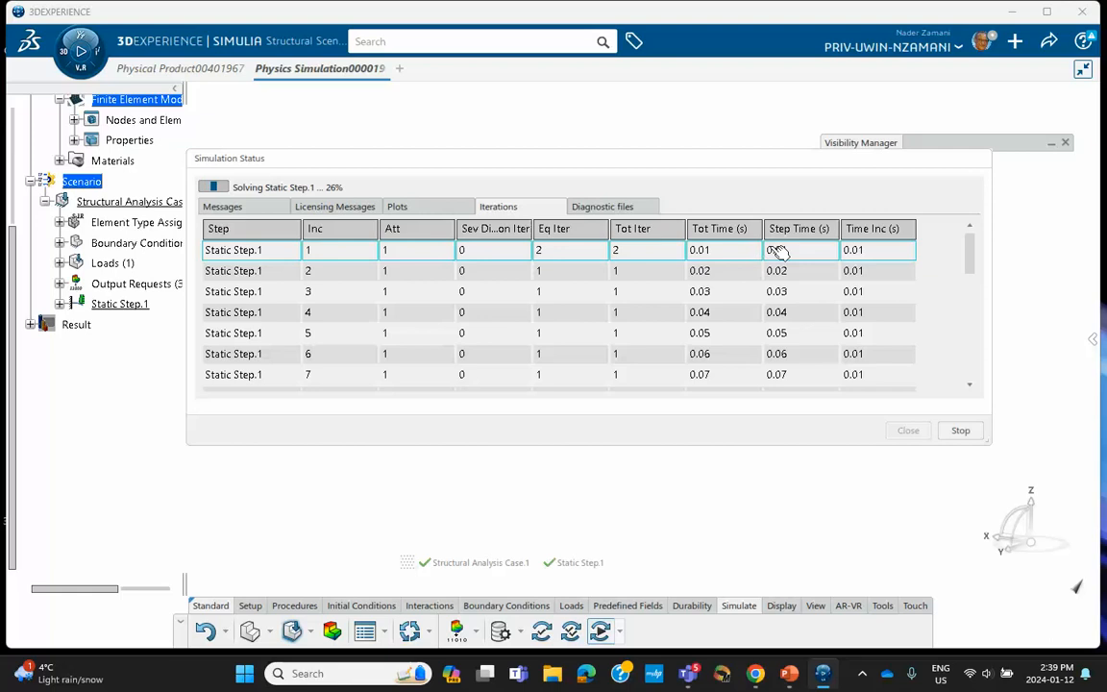
{"action": "scroll", "coordinate": [757, 342], "scroll_direction": "down", "scroll_amount": 7}
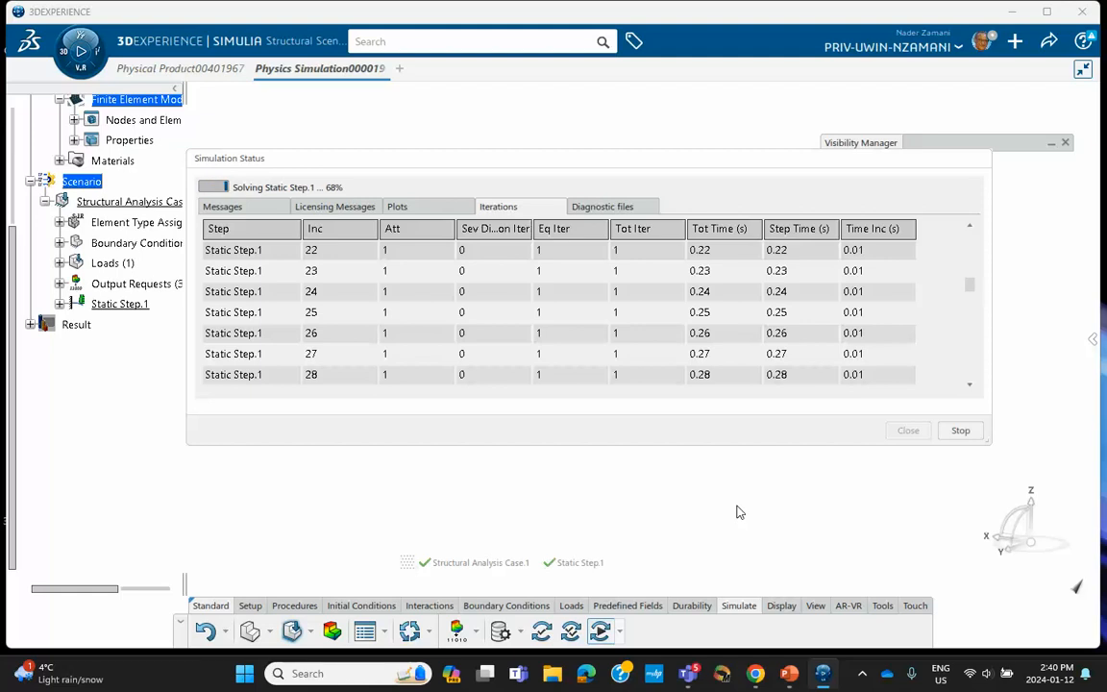
{"action": "left_click", "coordinate": [418, 209]}
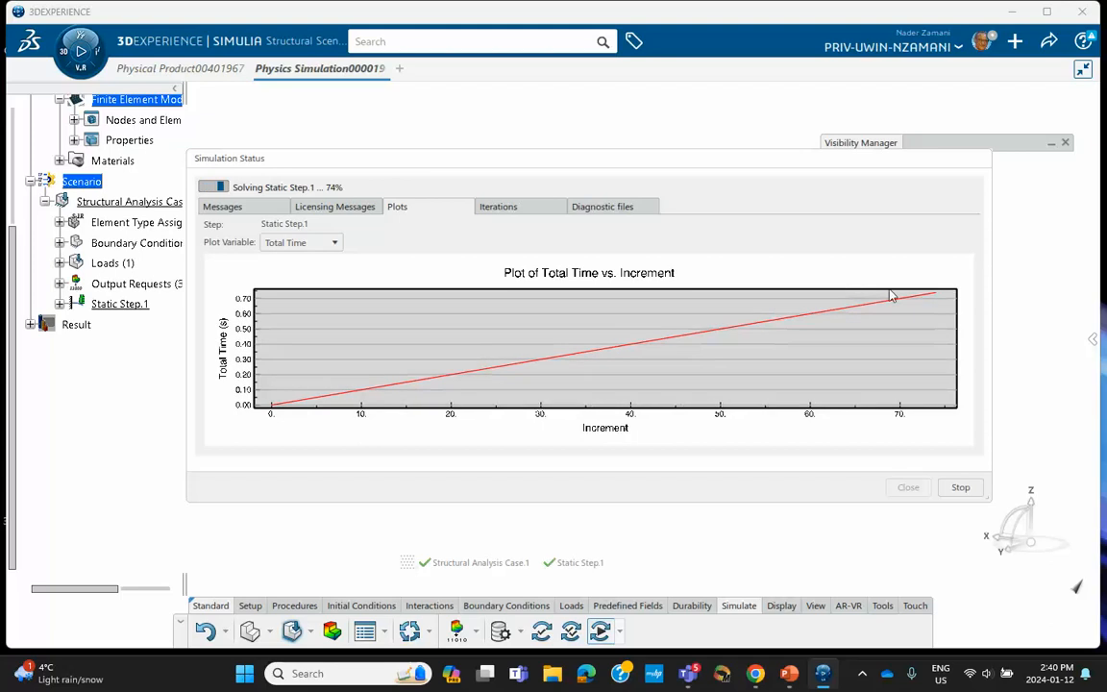
{"action": "left_click", "coordinate": [500, 207]}
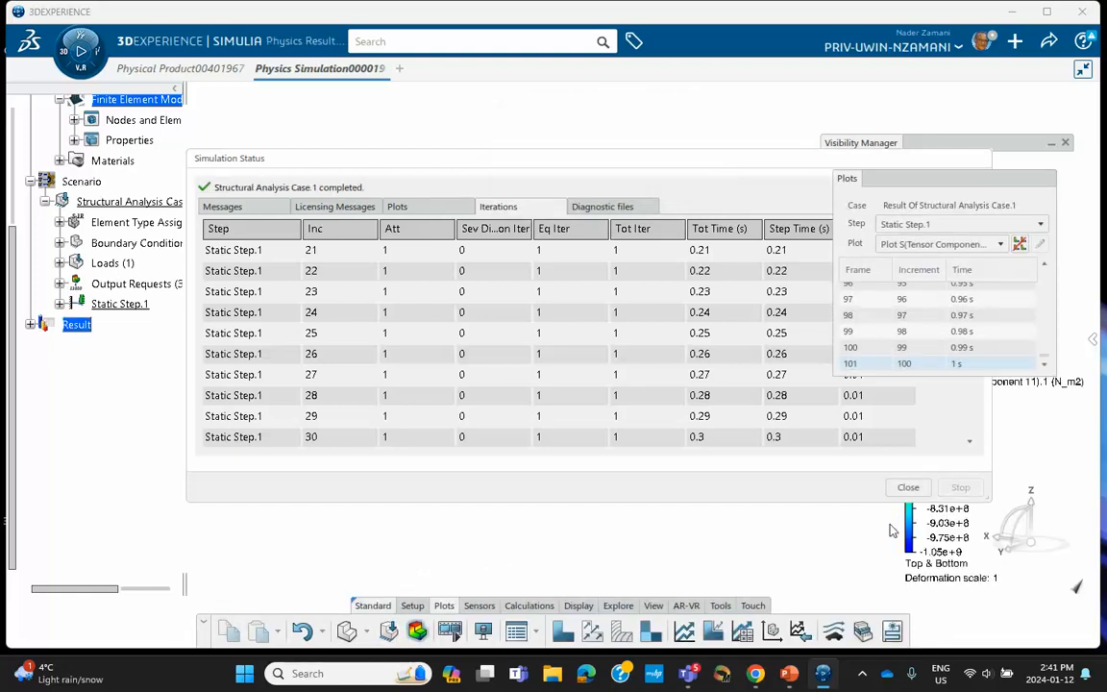
{"action": "left_click", "coordinate": [908, 489]}
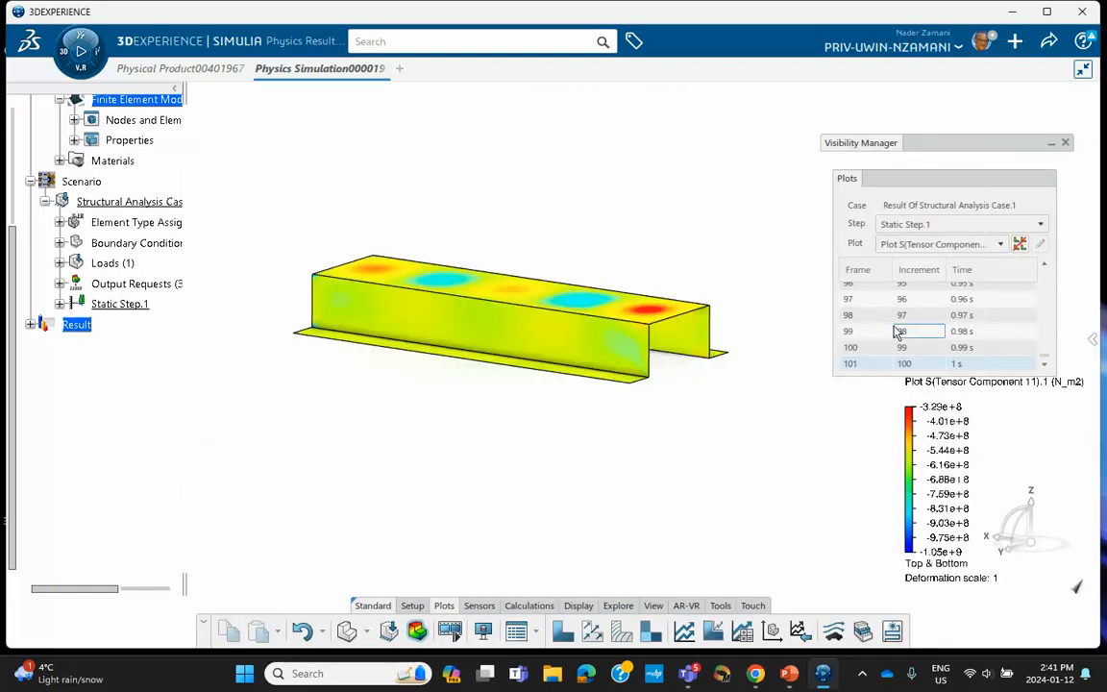
- Examine the Tensor Component 11 stress plot across the static step's frames, from the earliest increments to the last frame at 1 s
{"action": "scroll", "coordinate": [846, 317], "scroll_direction": "up", "scroll_amount": 17}
{"action": "scroll", "coordinate": [895, 304], "scroll_direction": "up", "scroll_amount": 15}
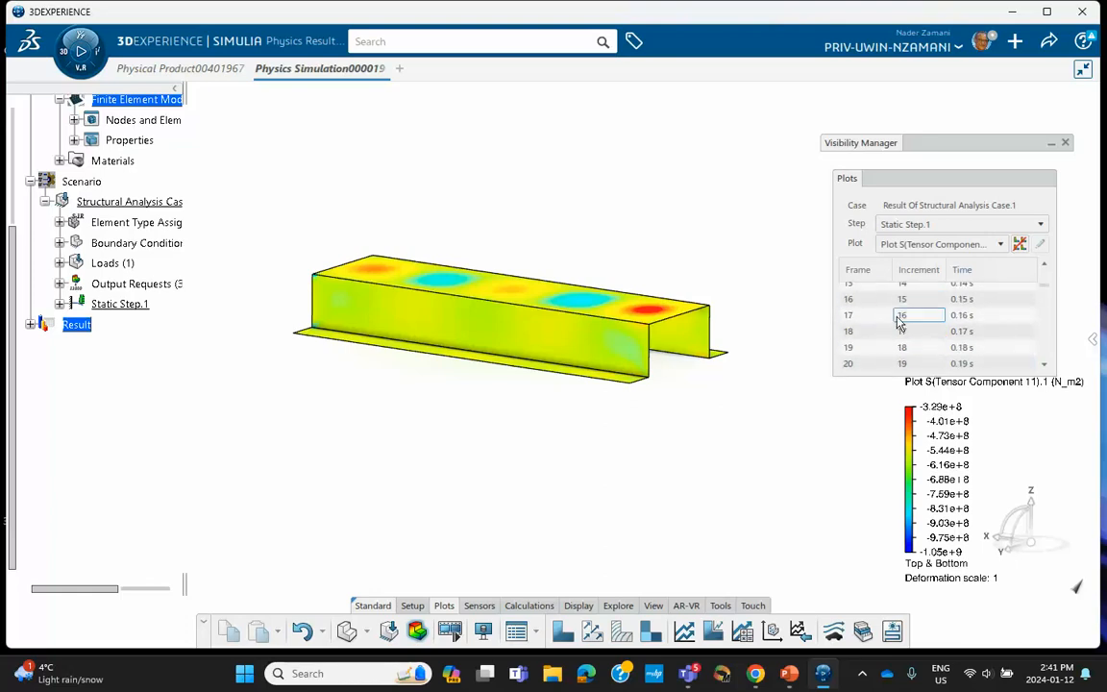
{"action": "left_click", "coordinate": [880, 294]}
{"action": "left_click", "coordinate": [882, 306]}
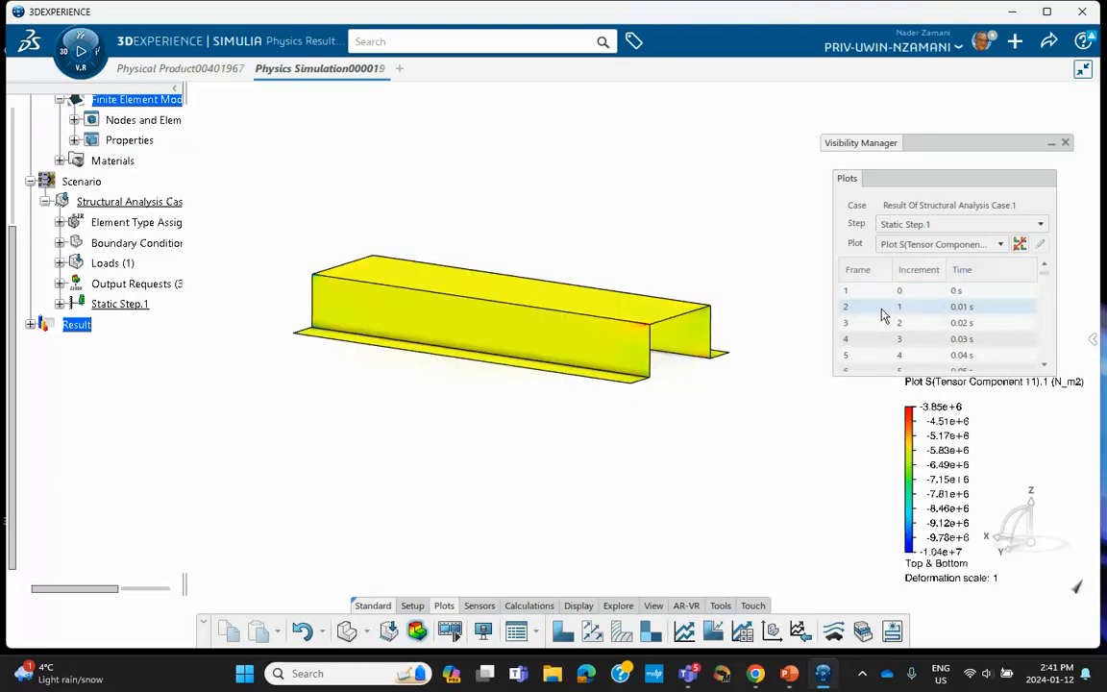
{"action": "left_click", "coordinate": [883, 323]}
{"action": "scroll", "coordinate": [885, 343], "scroll_direction": "down", "scroll_amount": 14}
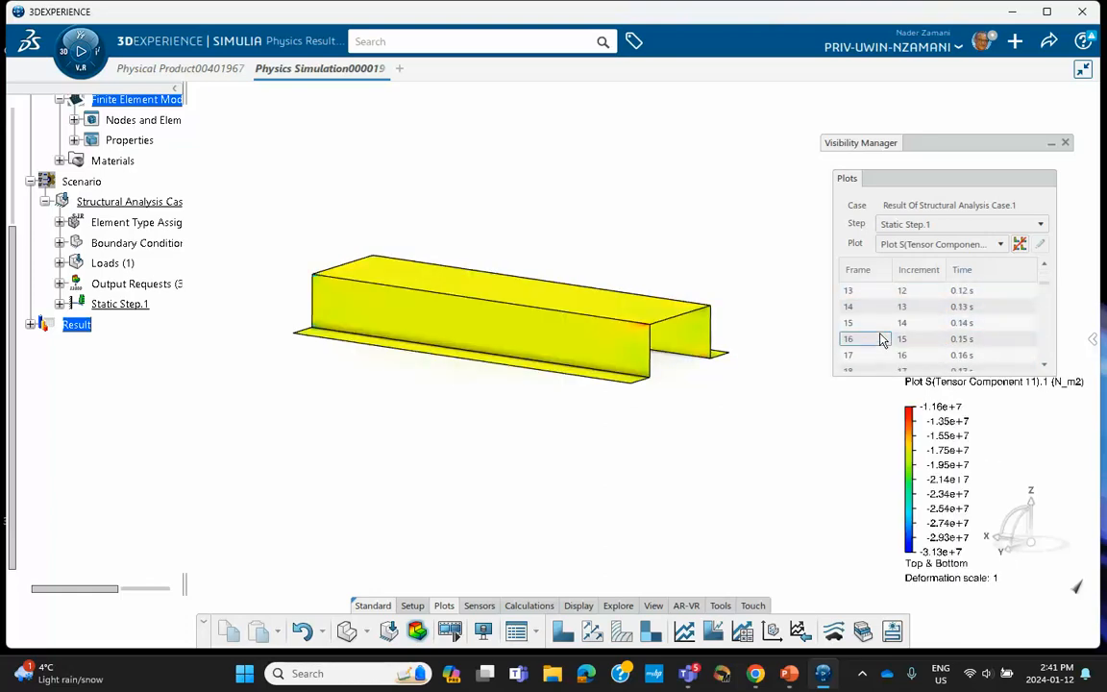
{"action": "scroll", "coordinate": [886, 341], "scroll_direction": "down", "scroll_amount": 10}
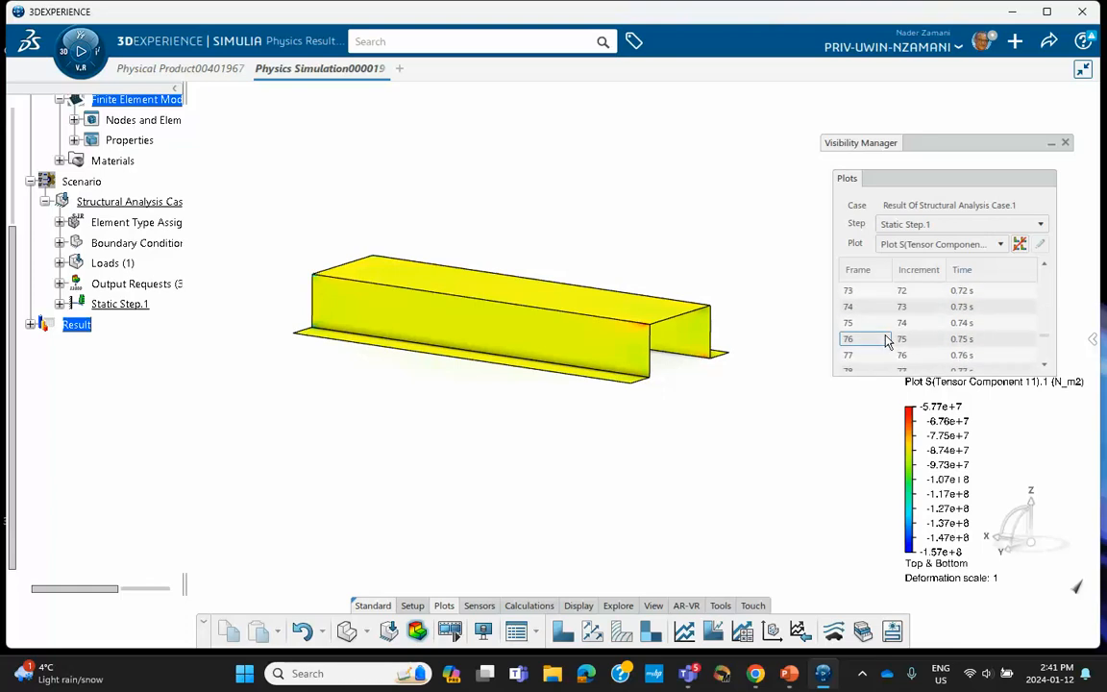
{"action": "scroll", "coordinate": [886, 341], "scroll_direction": "down", "scroll_amount": 7}
{"action": "left_click", "coordinate": [885, 338]}
{"action": "scroll", "coordinate": [882, 343], "scroll_direction": "down", "scroll_amount": 3}
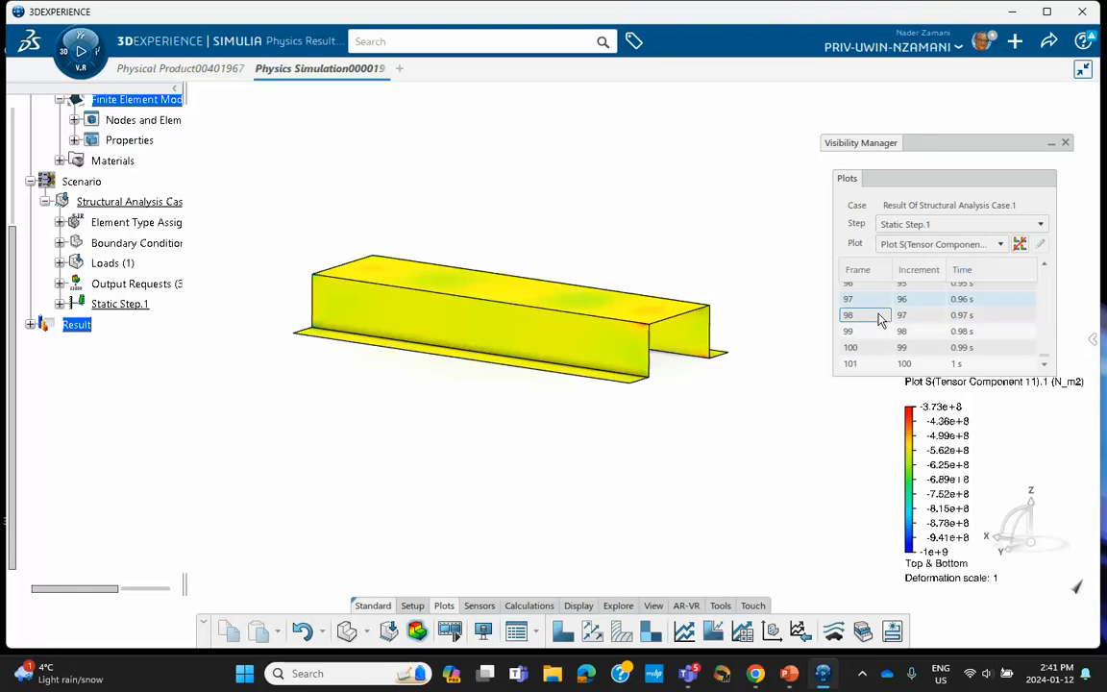
{"action": "left_click", "coordinate": [860, 367]}
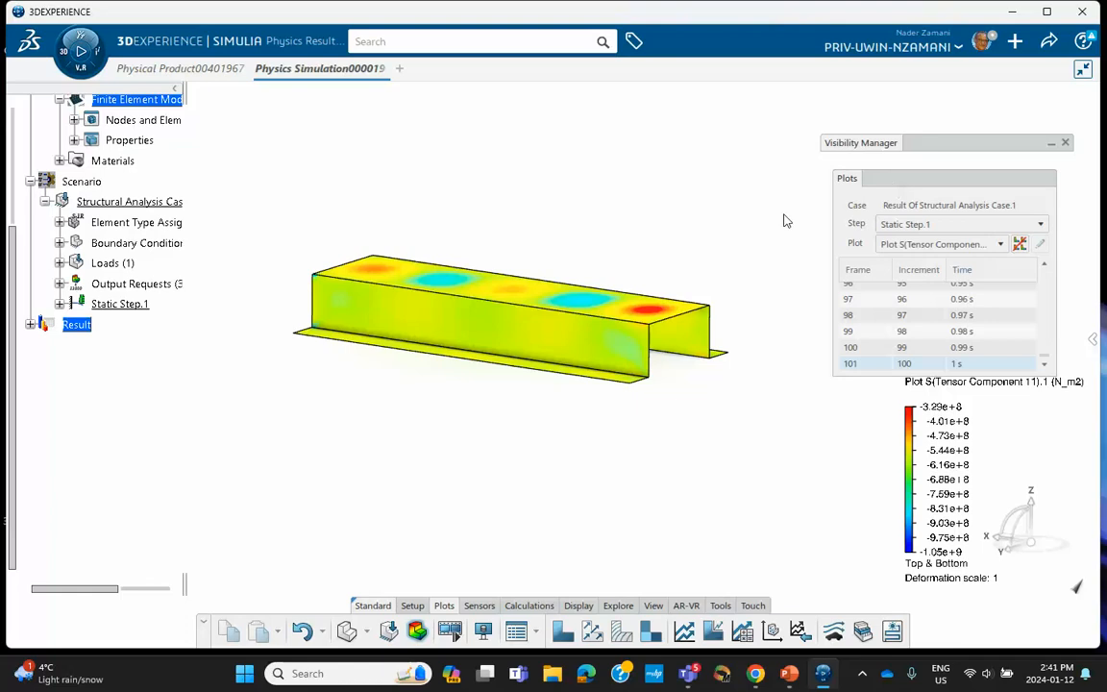
- Set the stress contour plot's deformation scale factor to 30 and apply it
{"action": "double_click", "coordinate": [550, 289]}
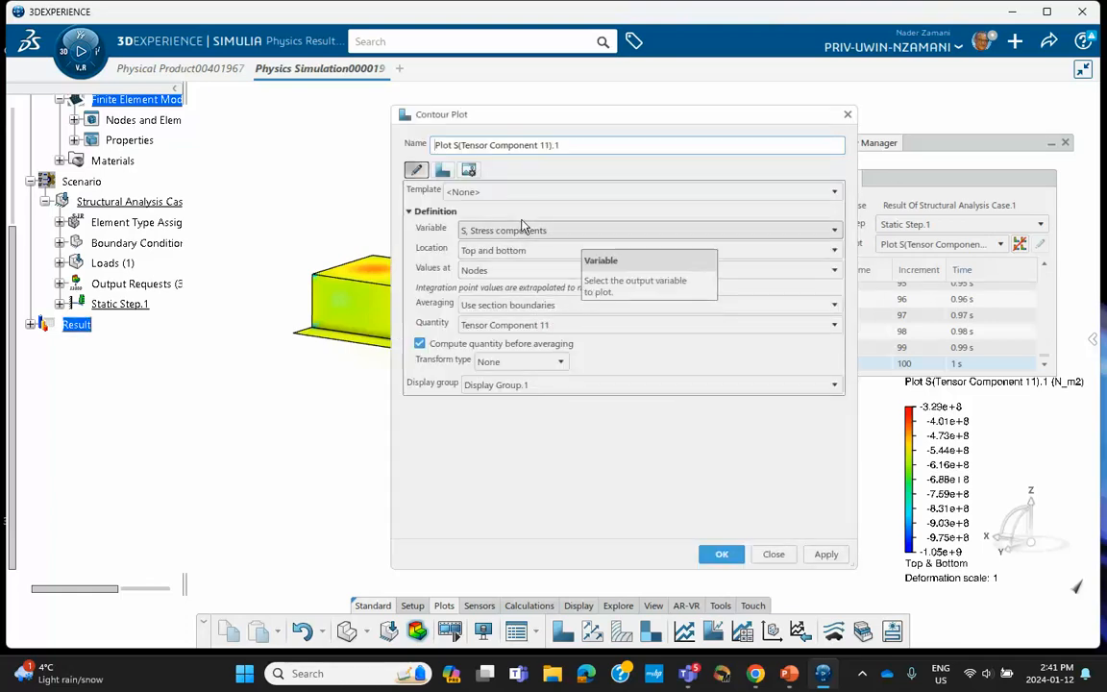
{"action": "left_click", "coordinate": [442, 169]}
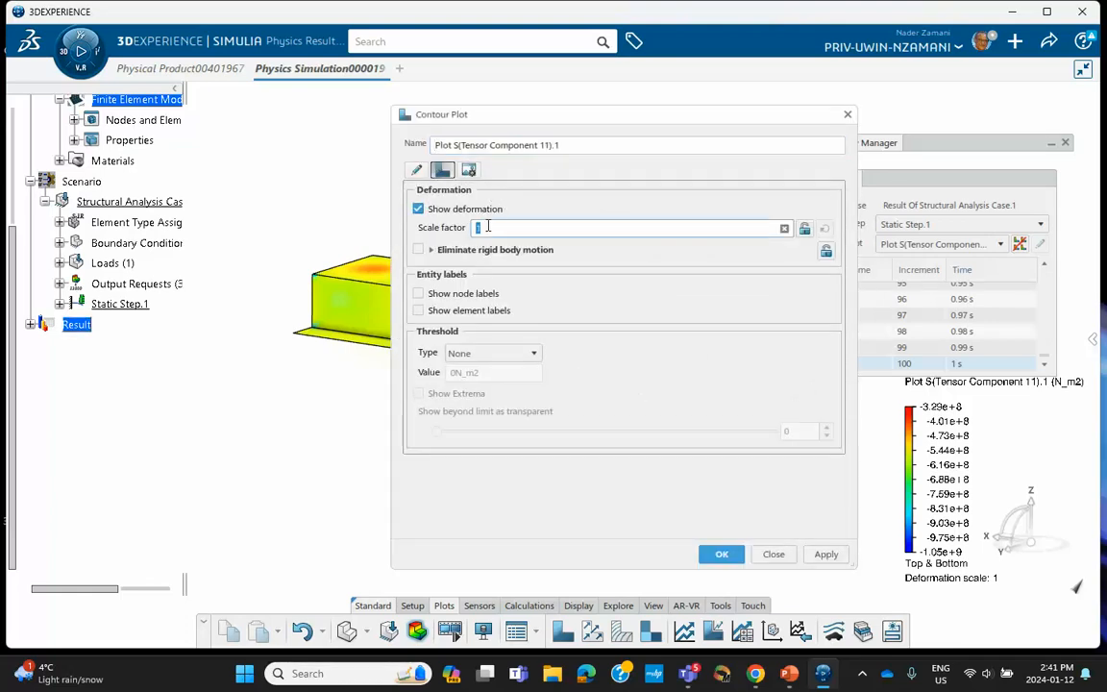
{"action": "left_click", "coordinate": [497, 233]}
{"action": "type", "text": "30"}
{"action": "left_click", "coordinate": [819, 555]}
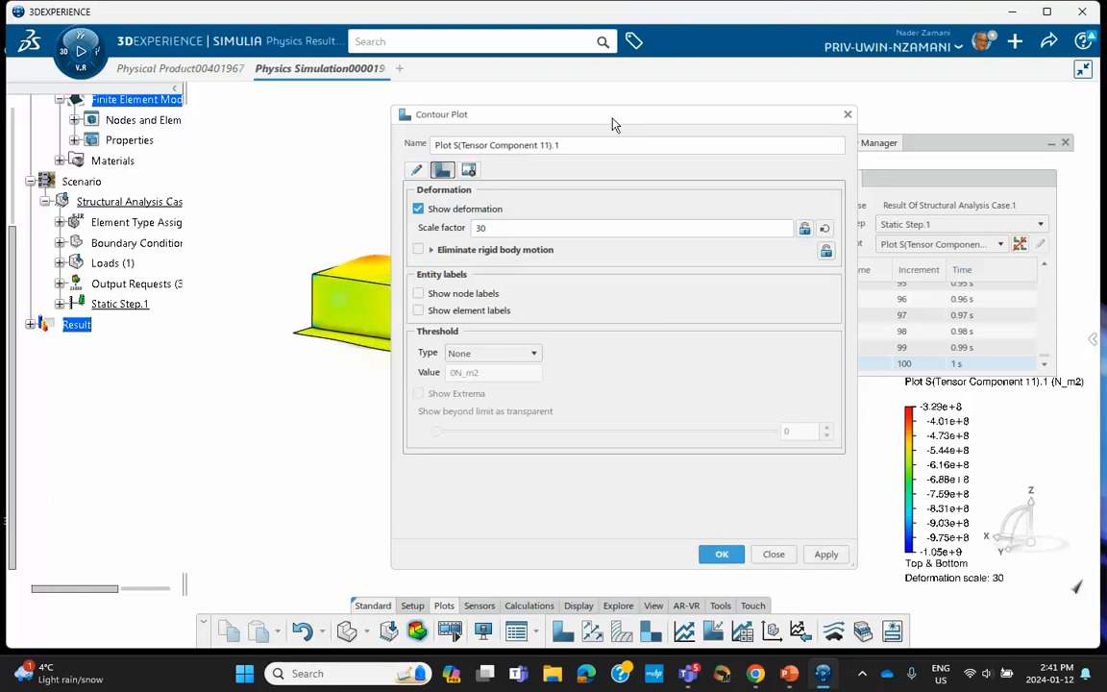
- Raise the contour plot's deformation scale factor to 60 and apply it
{"action": "left_click_drag", "start_coordinate": [613, 121], "coordinate": [829, 119]}
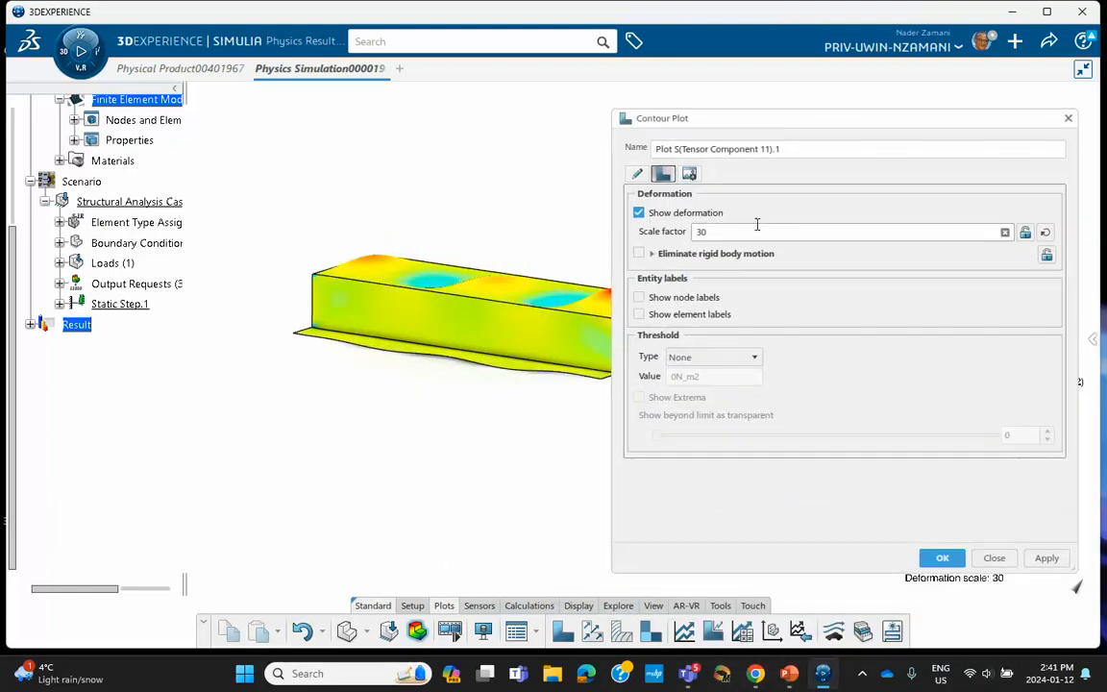
{"action": "left_click_drag", "start_coordinate": [757, 228], "coordinate": [665, 232]}
{"action": "type", "text": "60"}
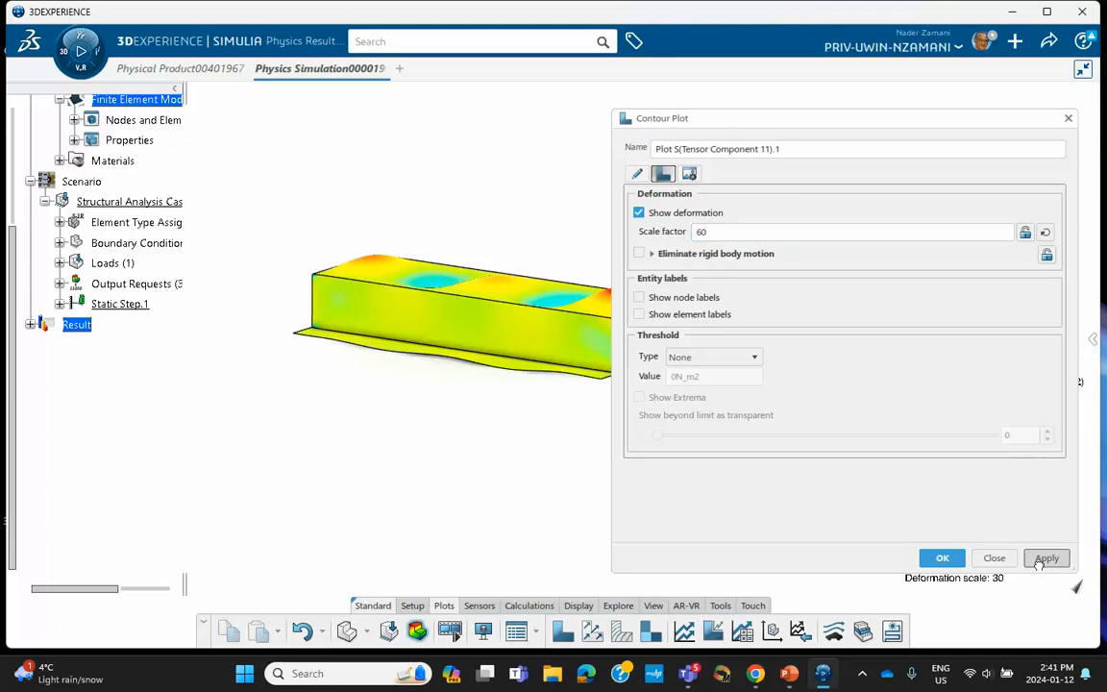
{"action": "left_click", "coordinate": [1043, 560]}
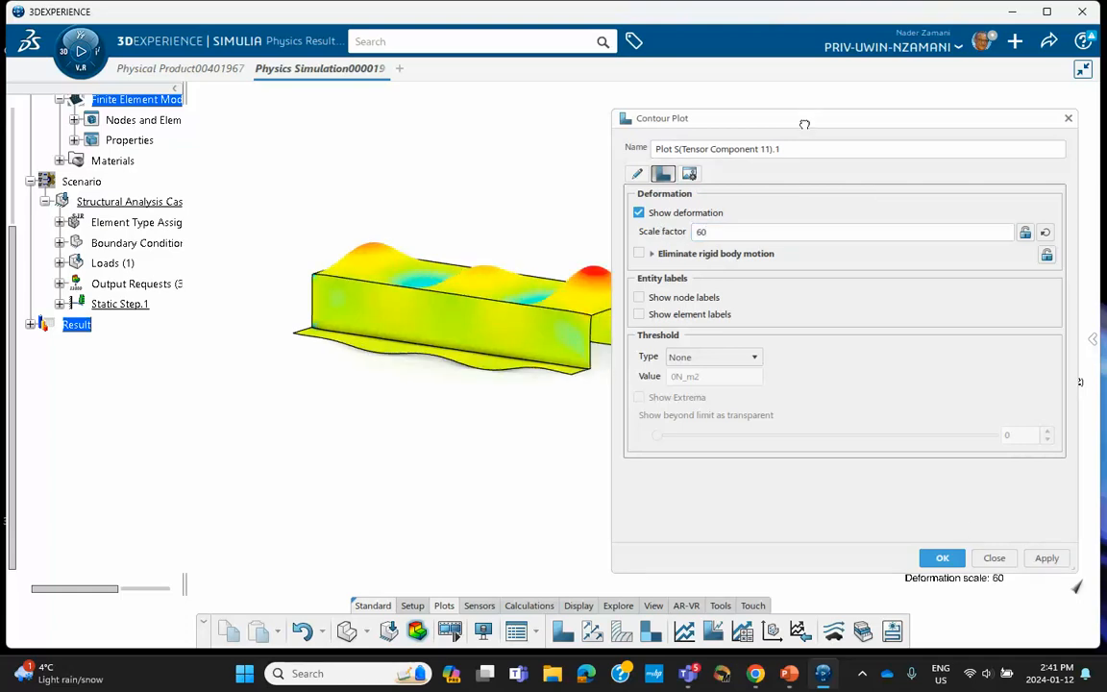
- Return the contour plot's deformation scale factor to 1 and accept the plot settings
{"action": "left_click_drag", "start_coordinate": [805, 125], "coordinate": [499, 139]}
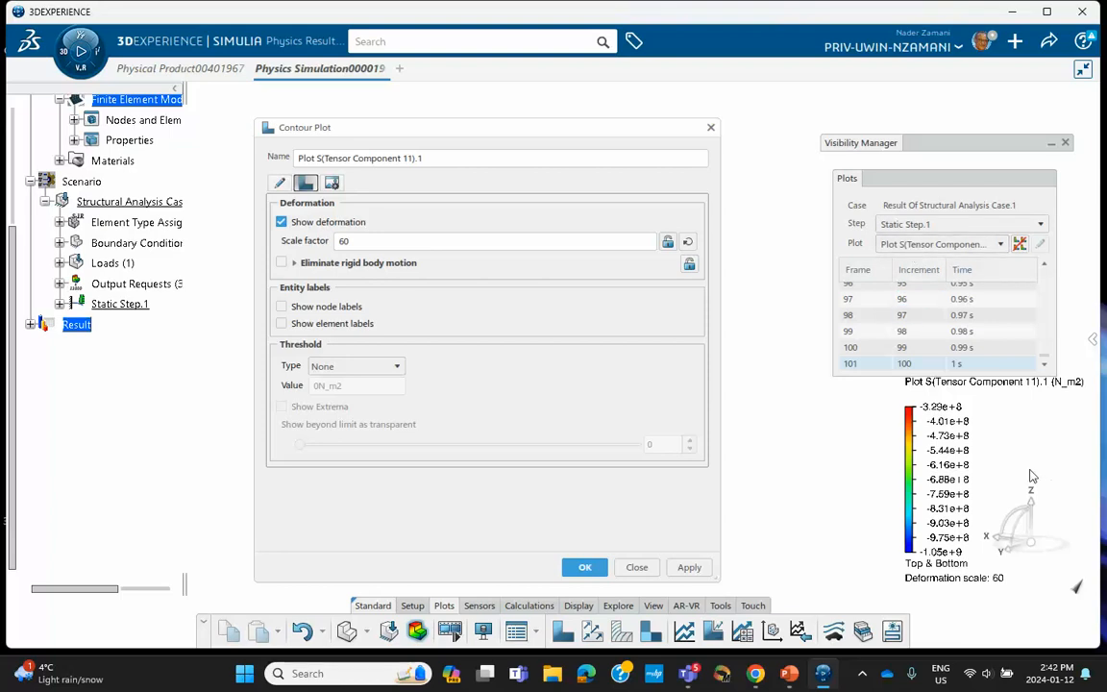
{"action": "left_click_drag", "start_coordinate": [574, 127], "coordinate": [925, 126]}
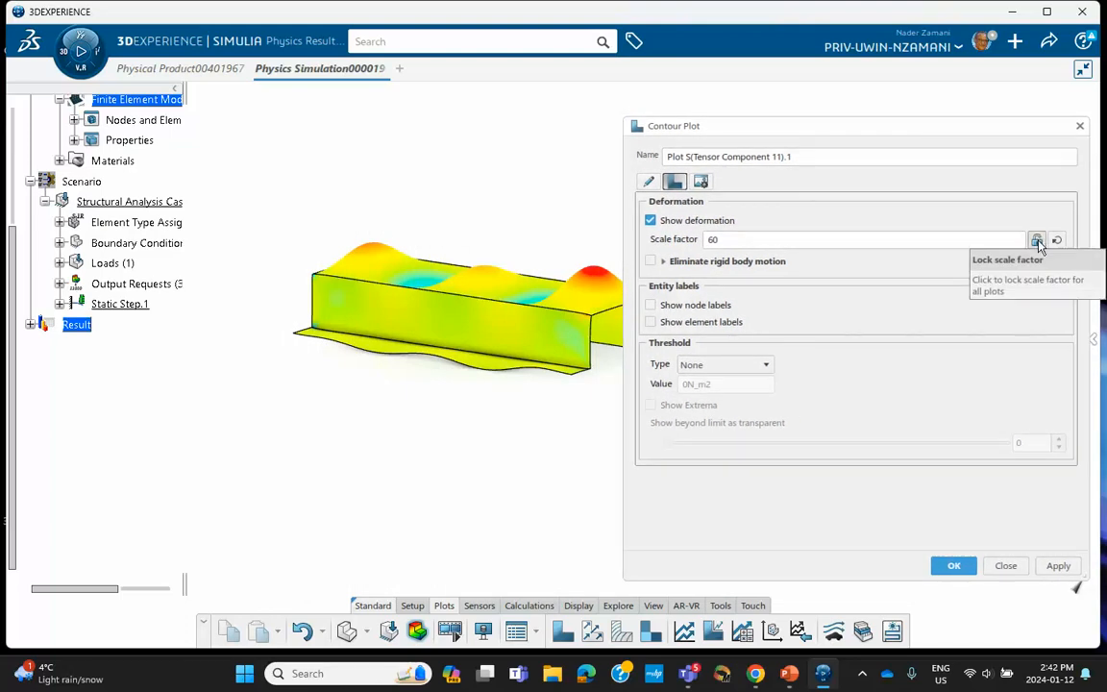
{"action": "double_click", "coordinate": [916, 238]}
{"action": "type", "text": "1"}
{"action": "left_click", "coordinate": [949, 565]}
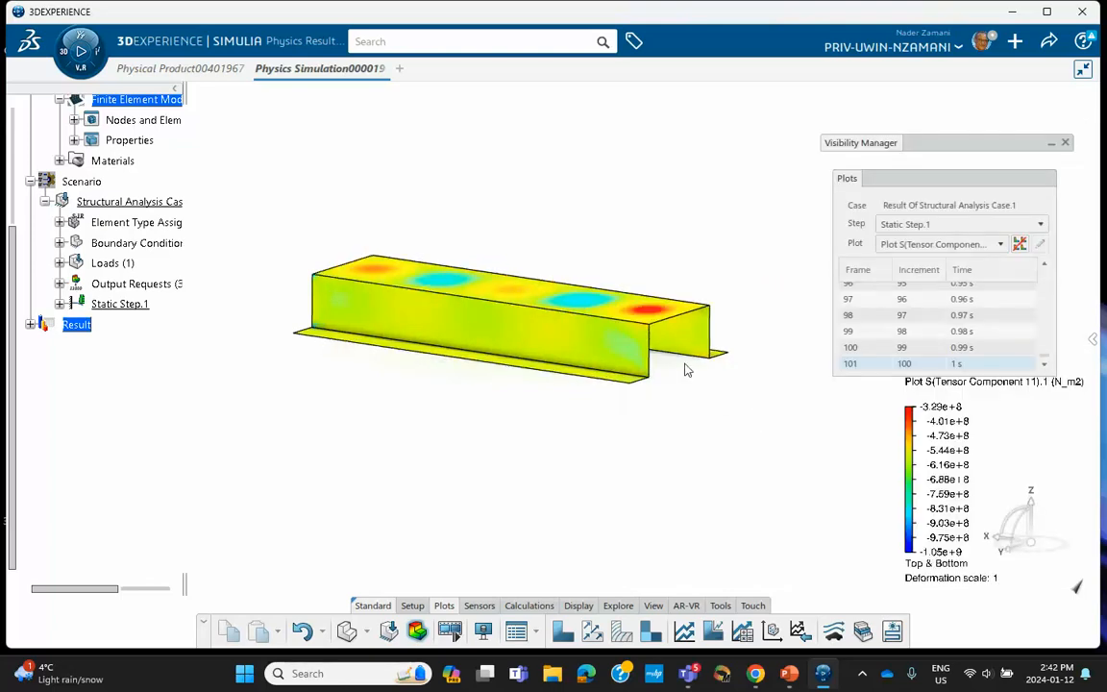
- Inspect the stress contours on the beam's top face up close and save the simulation with its results
{"action": "middle_click_drag", "start_coordinate": [662, 190], "coordinate": [625, 230]}
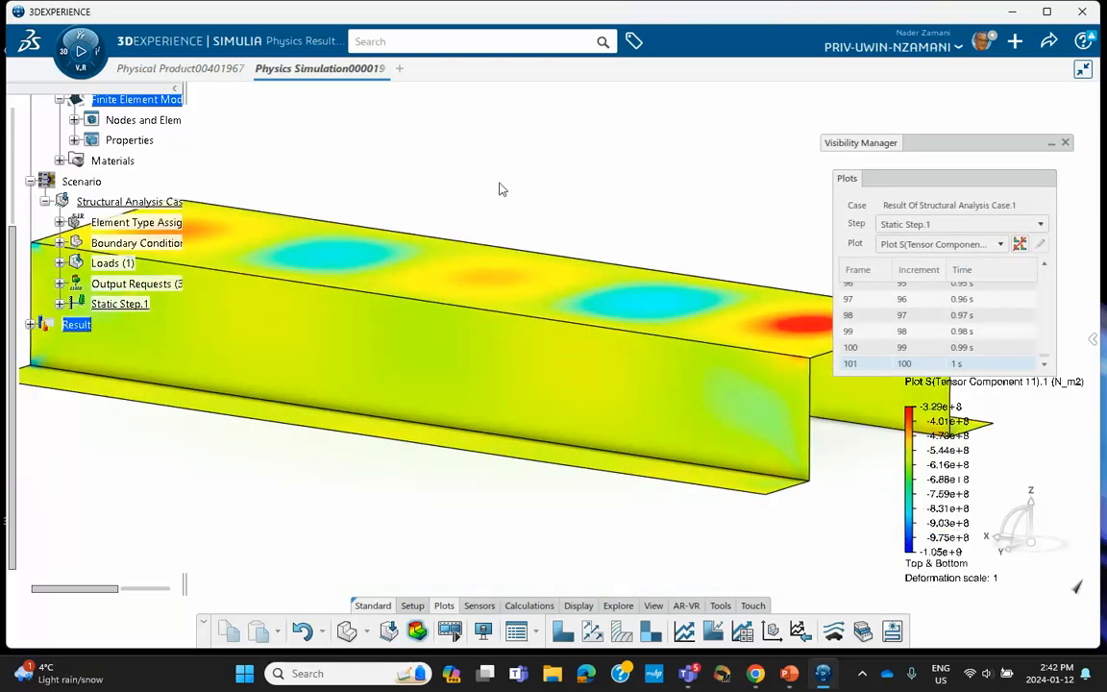
{"action": "mouse_move", "coordinate": [461, 263]}
{"action": "middle_click_drag", "start_coordinate": [572, 139], "coordinate": [580, 190]}
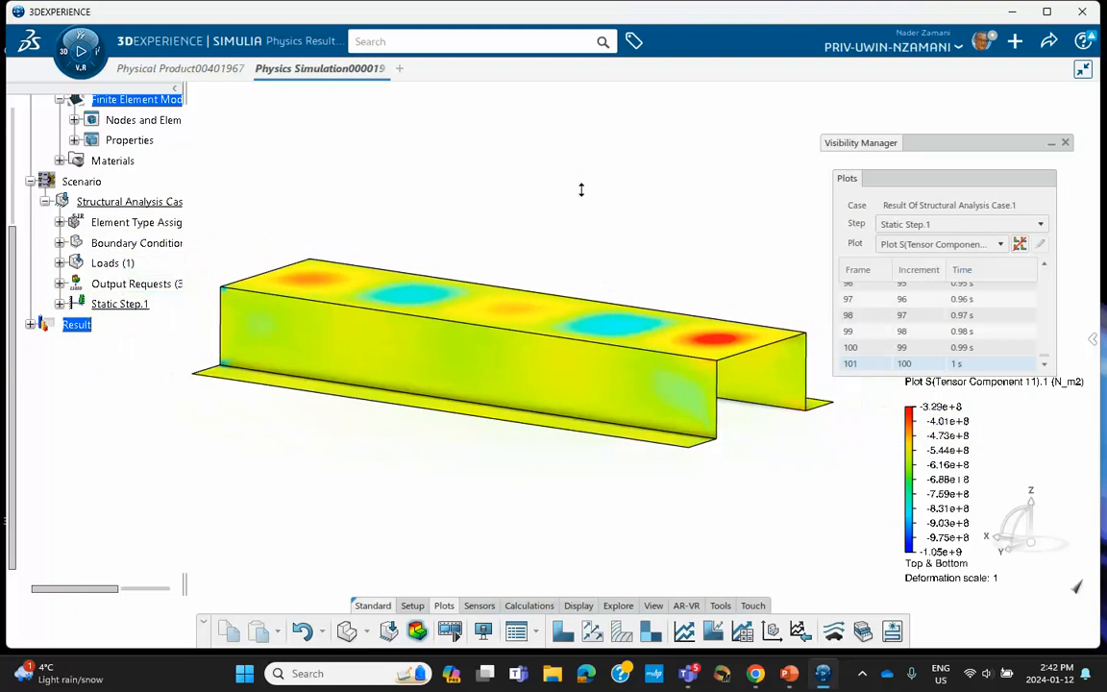
{"action": "left_click", "coordinate": [1049, 41]}
{"action": "left_click", "coordinate": [966, 70]}
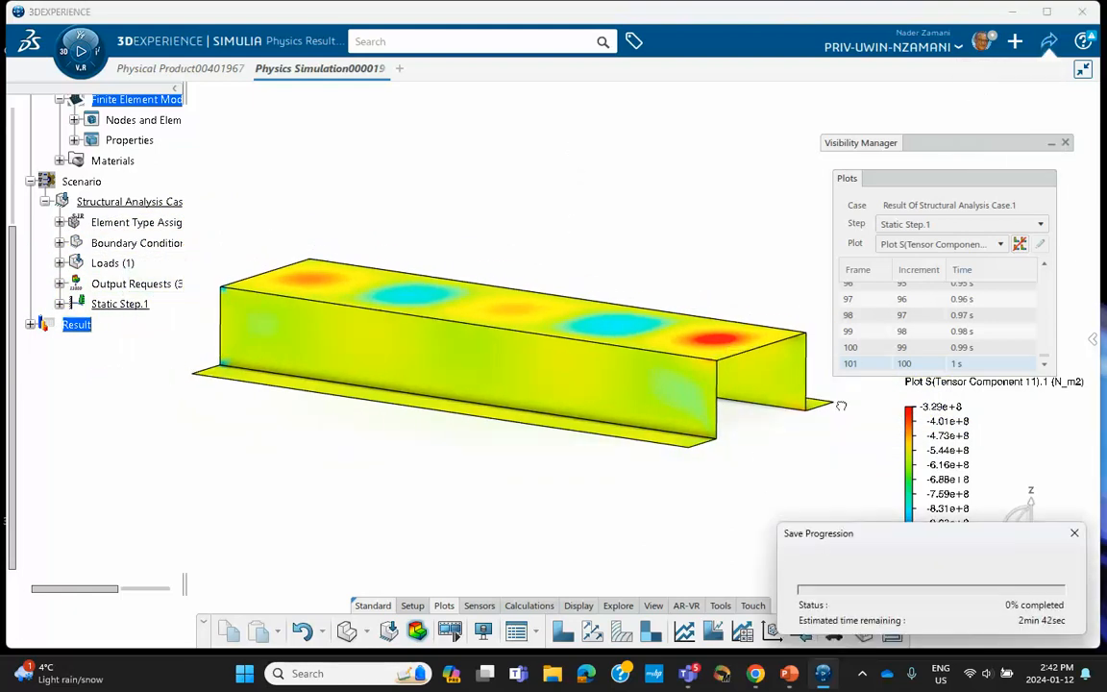